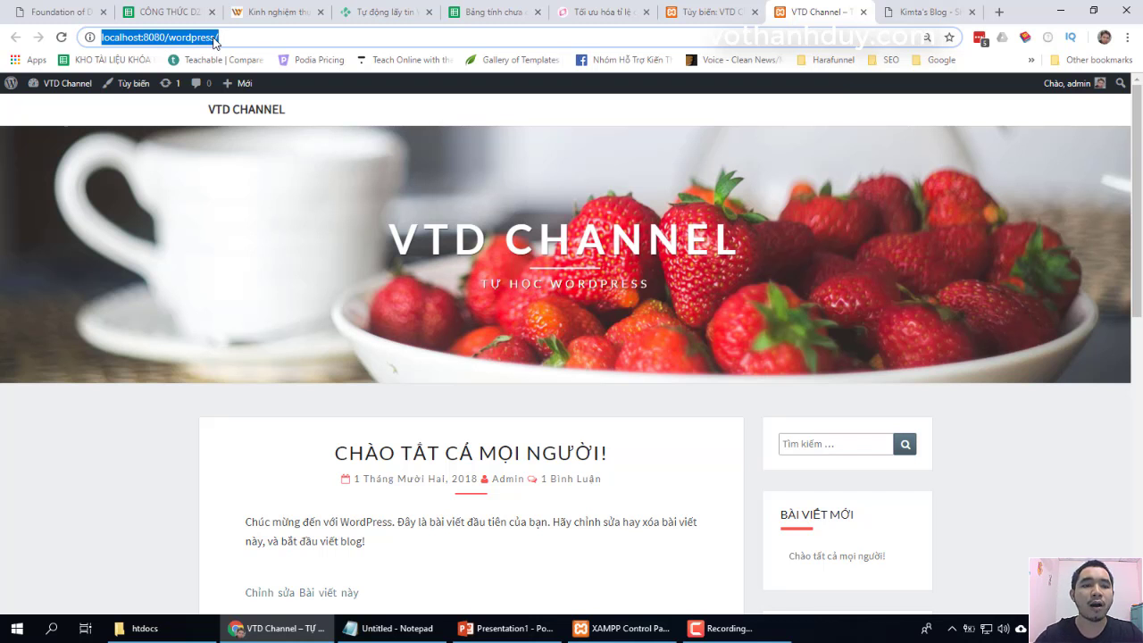
Look over the VTD Channel homepage from its header image to its footer
left_click(168, 440)
scroll(163, 467, "down", 10)
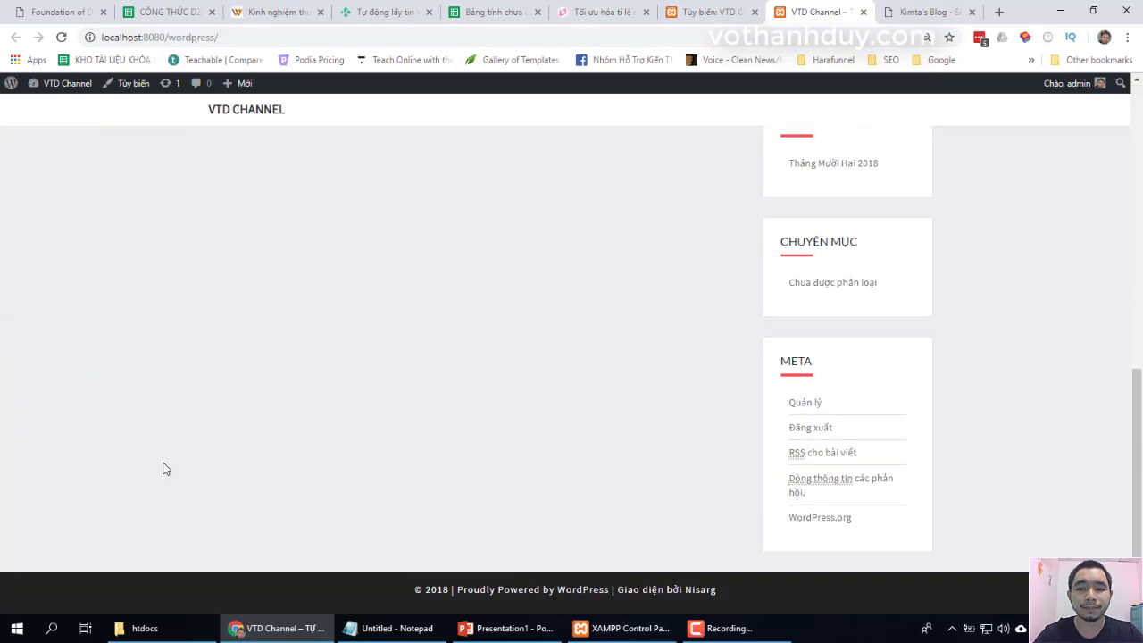
scroll(162, 468, "up", 10)
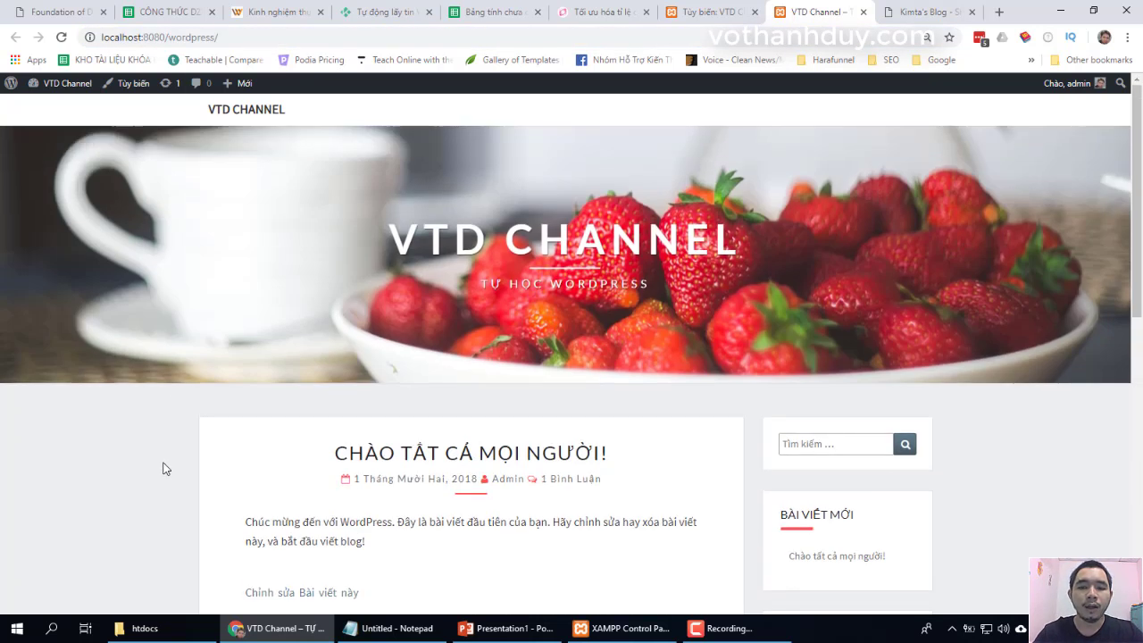
scroll(171, 471, "down", 2)
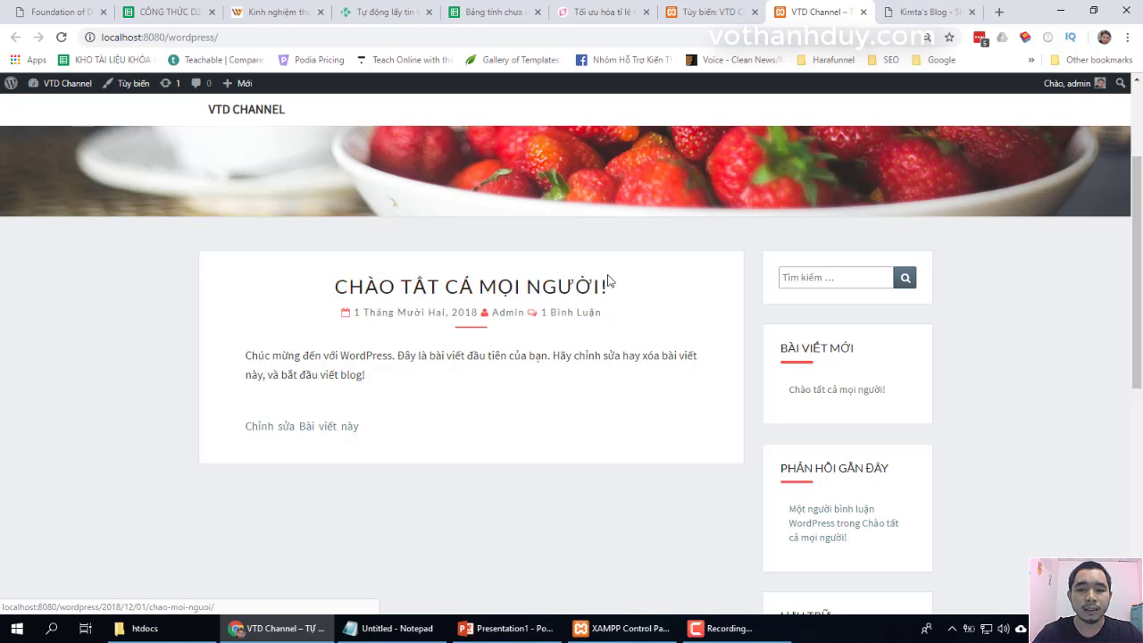
Close the VTD Channel theme customizer and open the WordPress dashboard at localhost:8080/wordpress/wp-admin
left_click(704, 12)
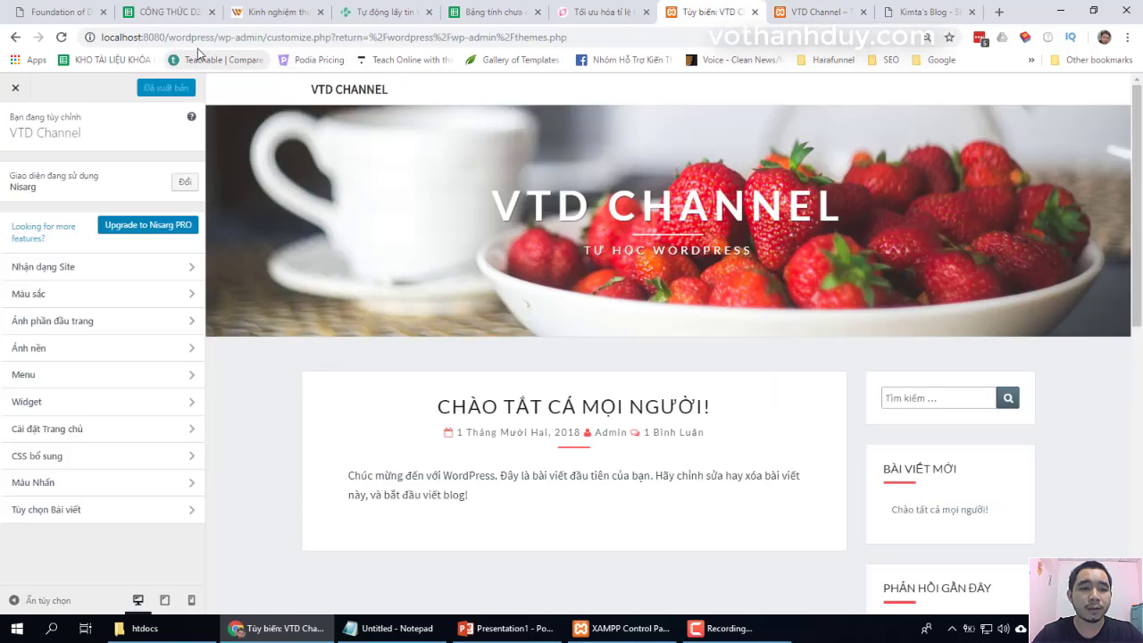
left_click(755, 12)
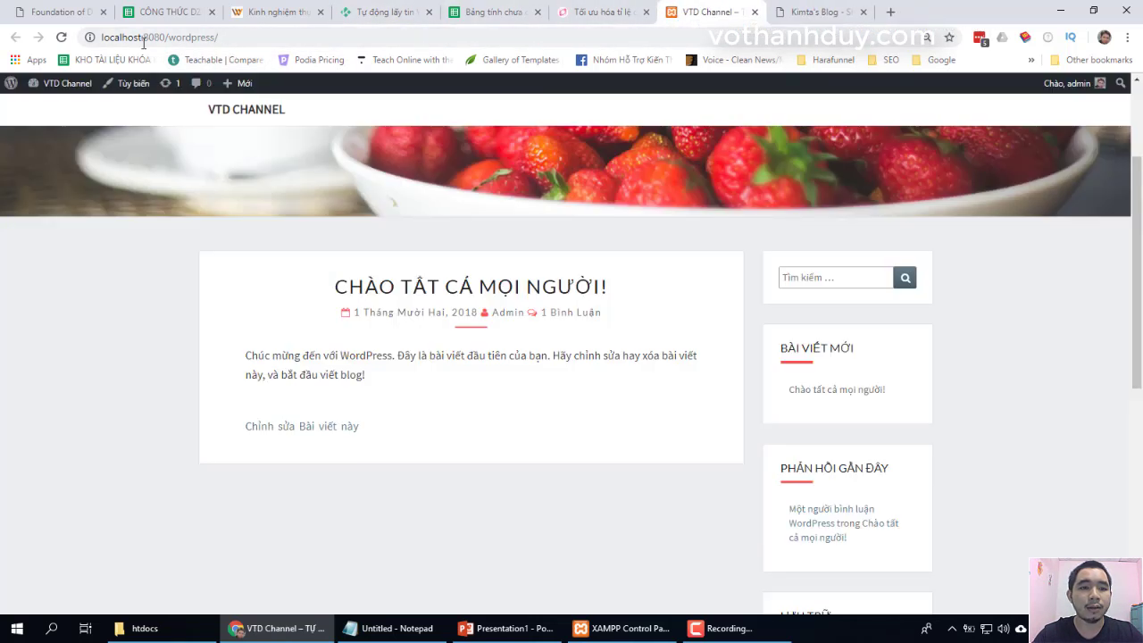
left_click(245, 36)
left_click(260, 33)
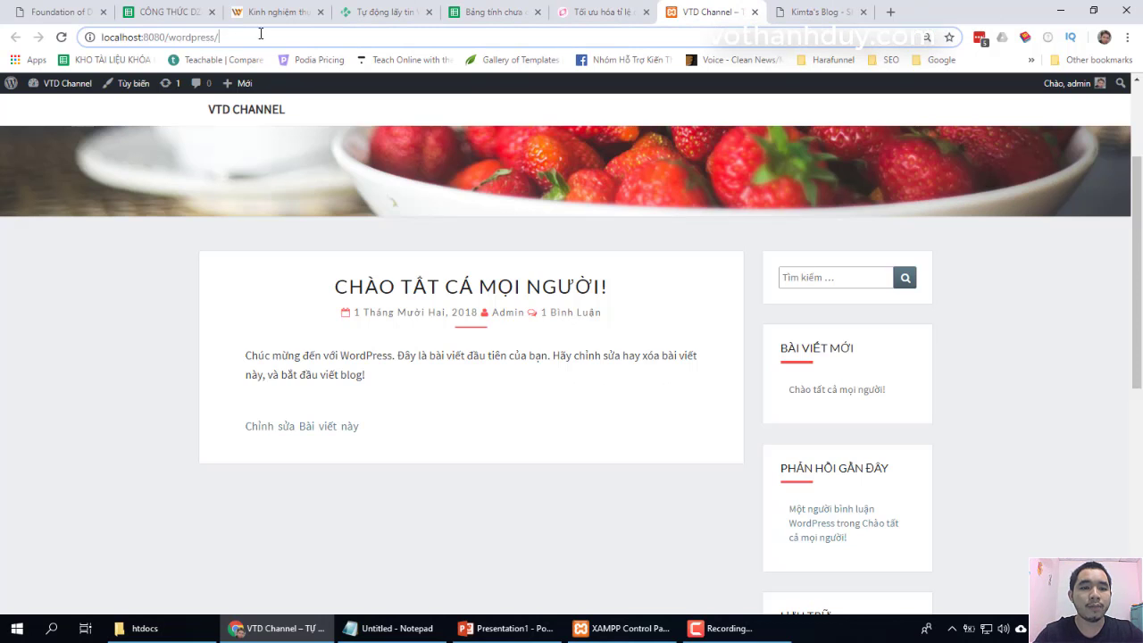
type("wp-admin")
key("Return")
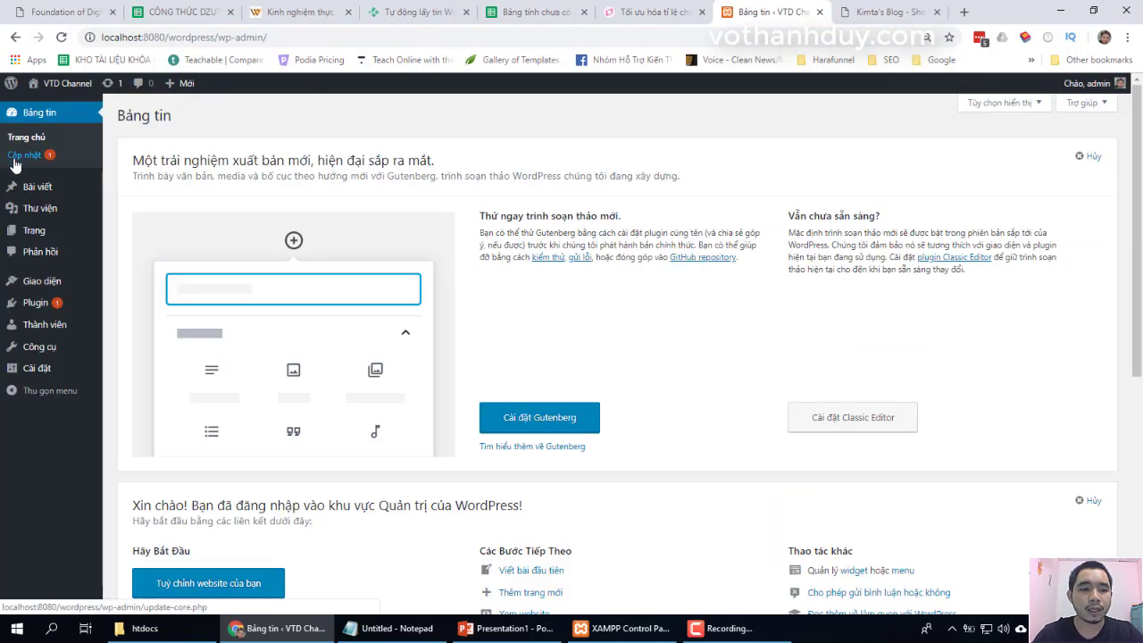
Move the sample post "Chào tất cả mọi người!" to the trash from the list of all posts
mouse_move(34, 191)
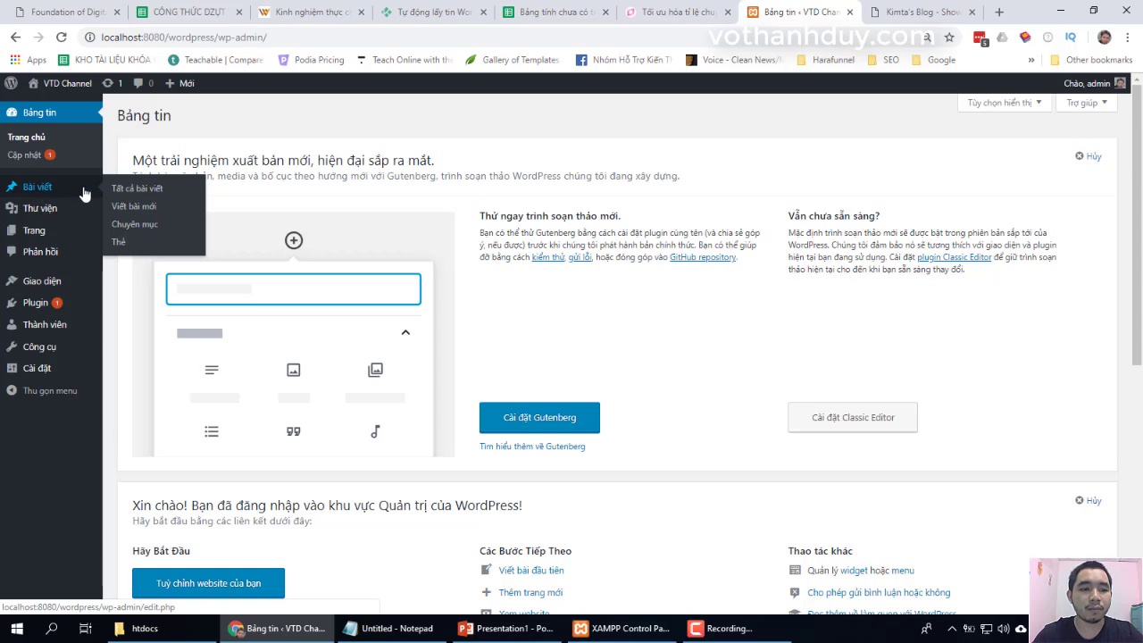
left_click(137, 189)
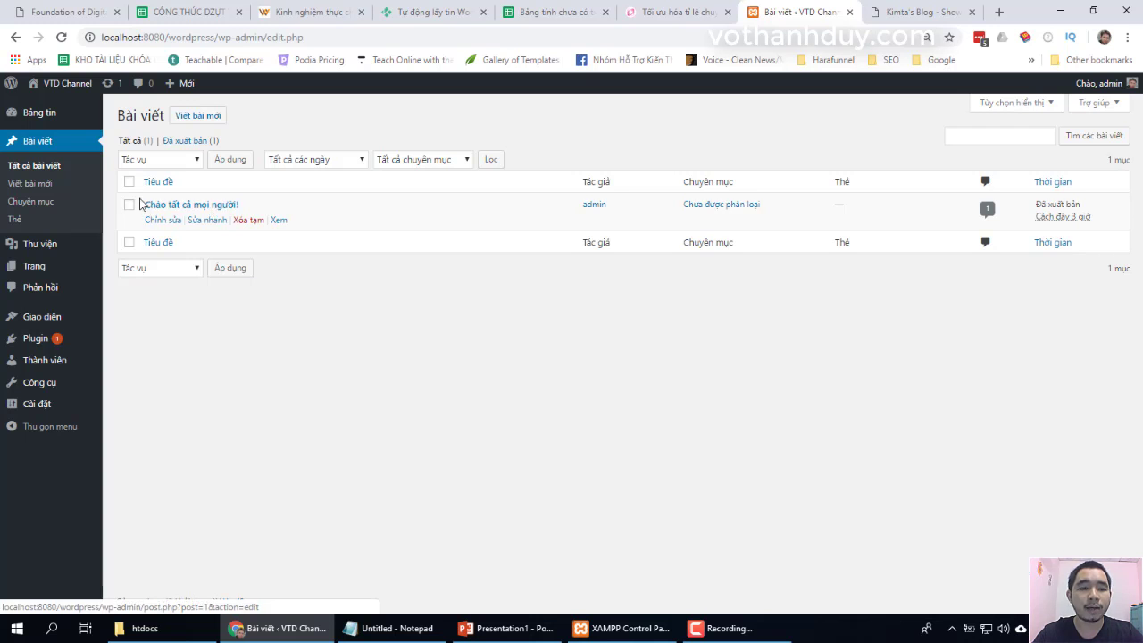
left_click(247, 220)
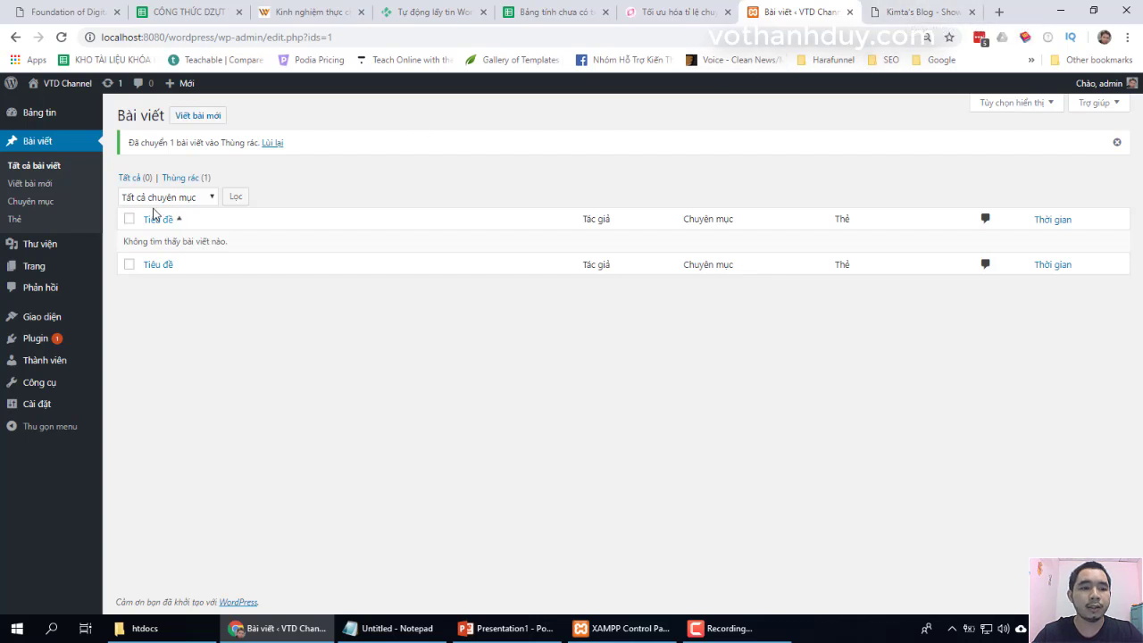
Look through the article listing on Kimta's Blog as a reference site
left_click(879, 11)
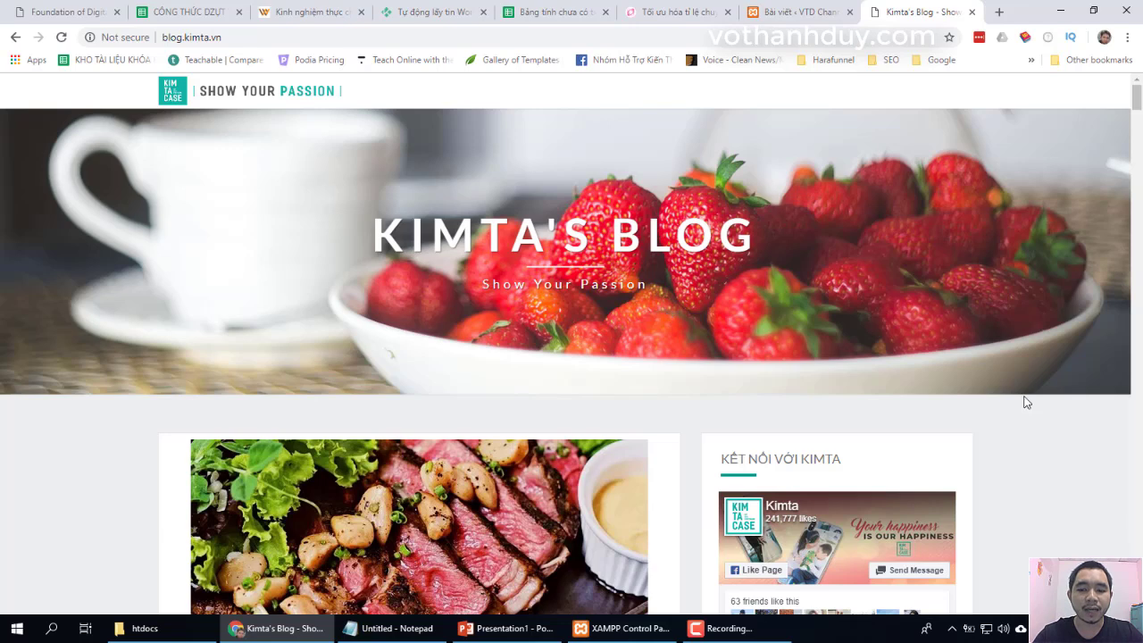
scroll(1023, 401, "down", 7)
scroll(1025, 402, "down", 8)
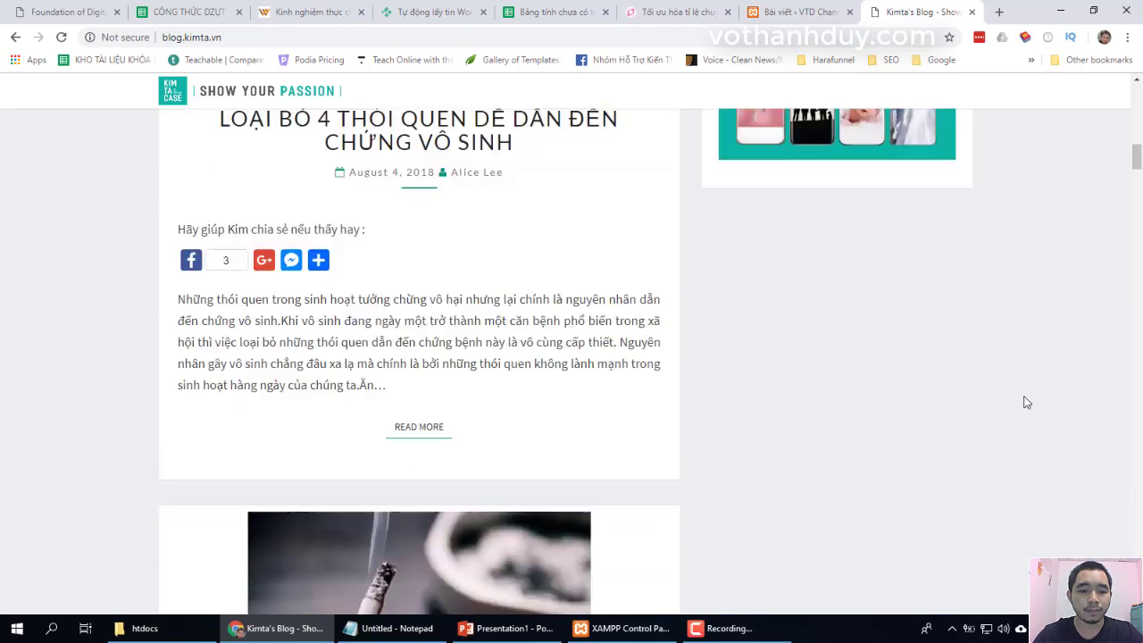
scroll(1026, 402, "up", 15)
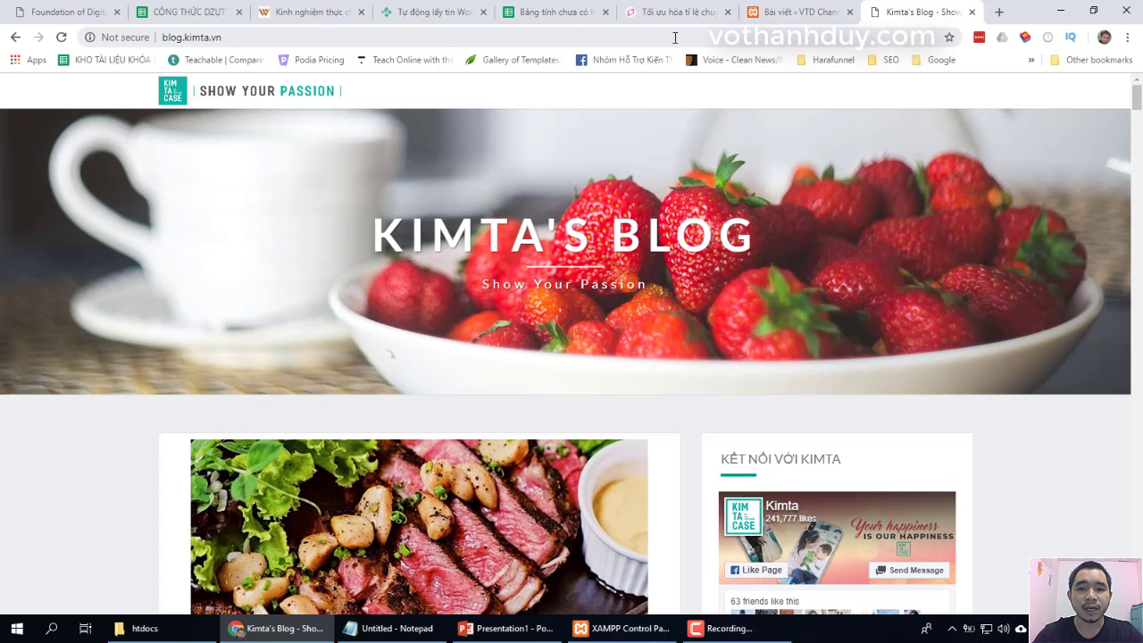
Visit dep365.com, decline its notification offer and look over the homepage content
left_click(674, 38)
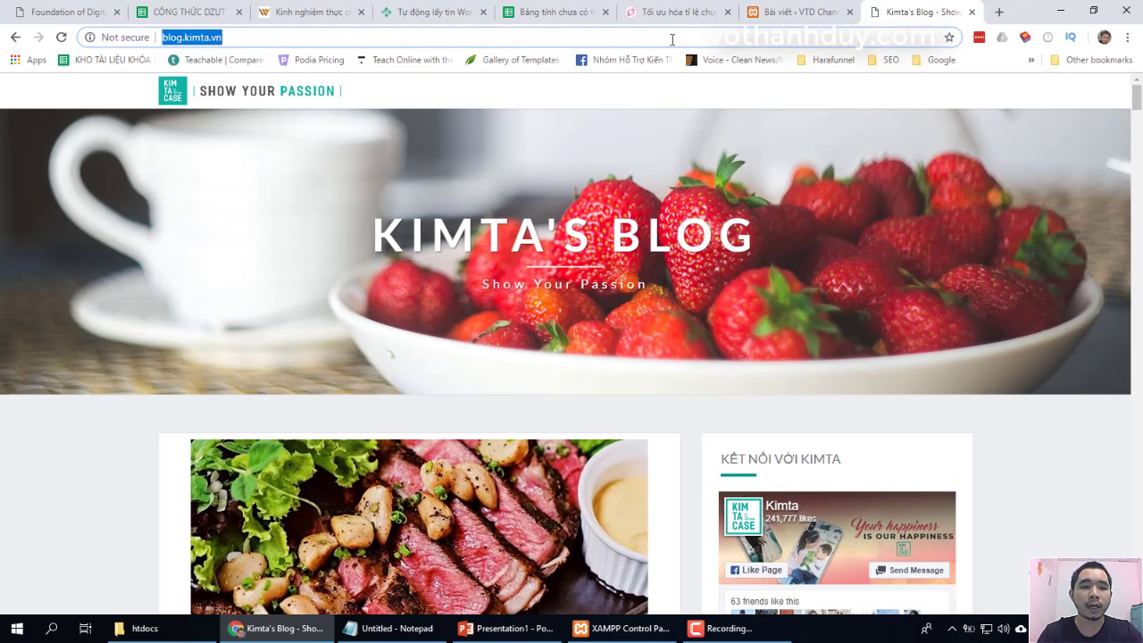
type("dep365.com")
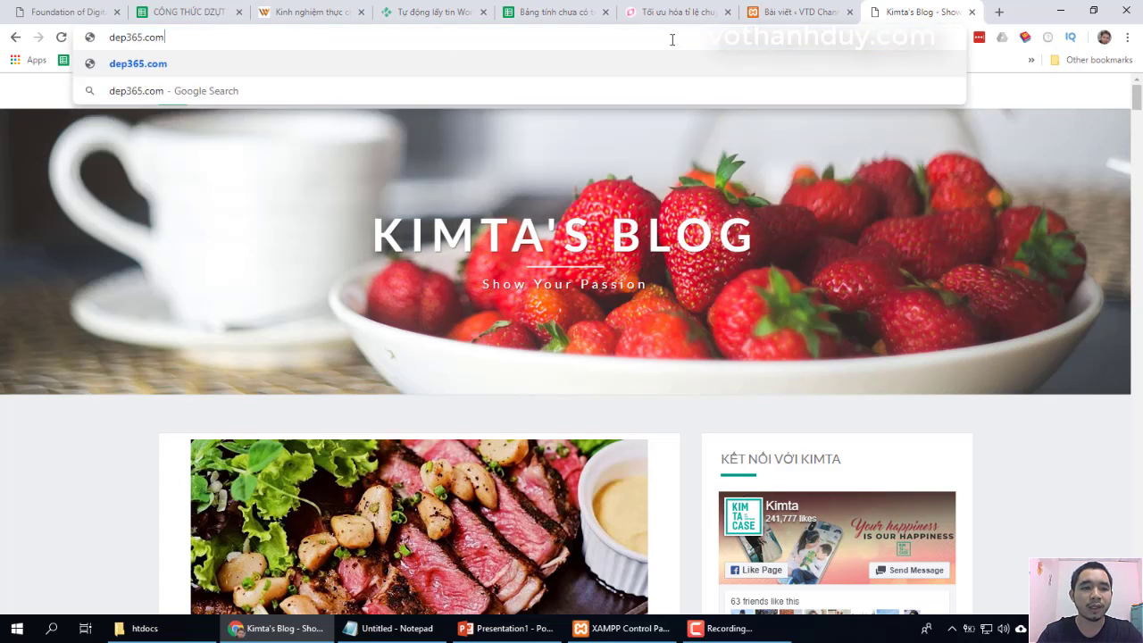
key("Return")
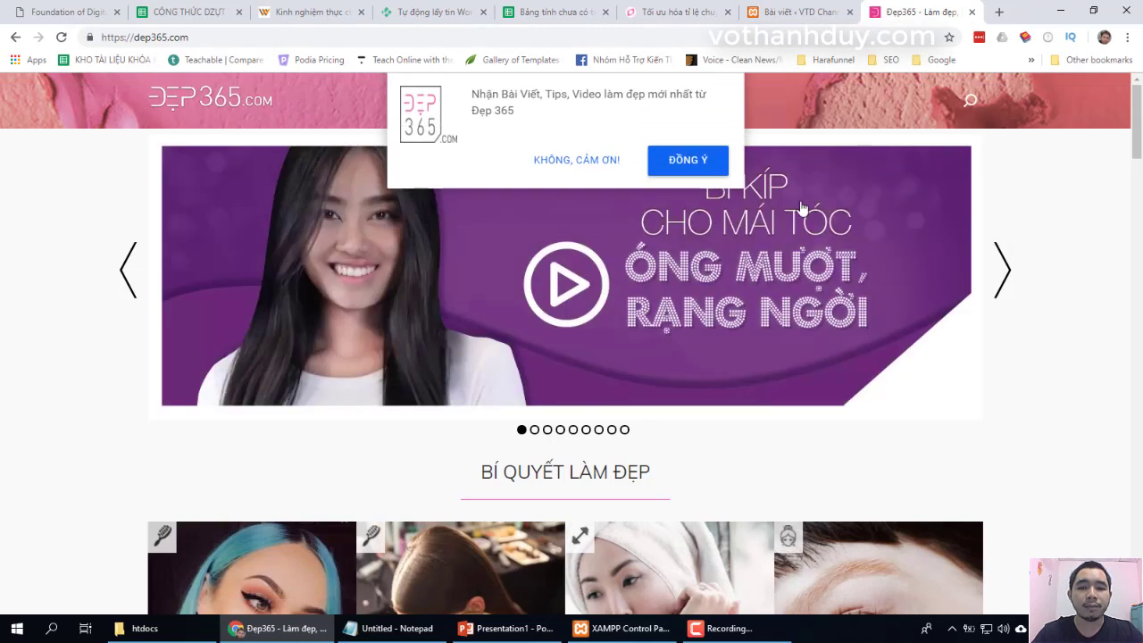
left_click(592, 164)
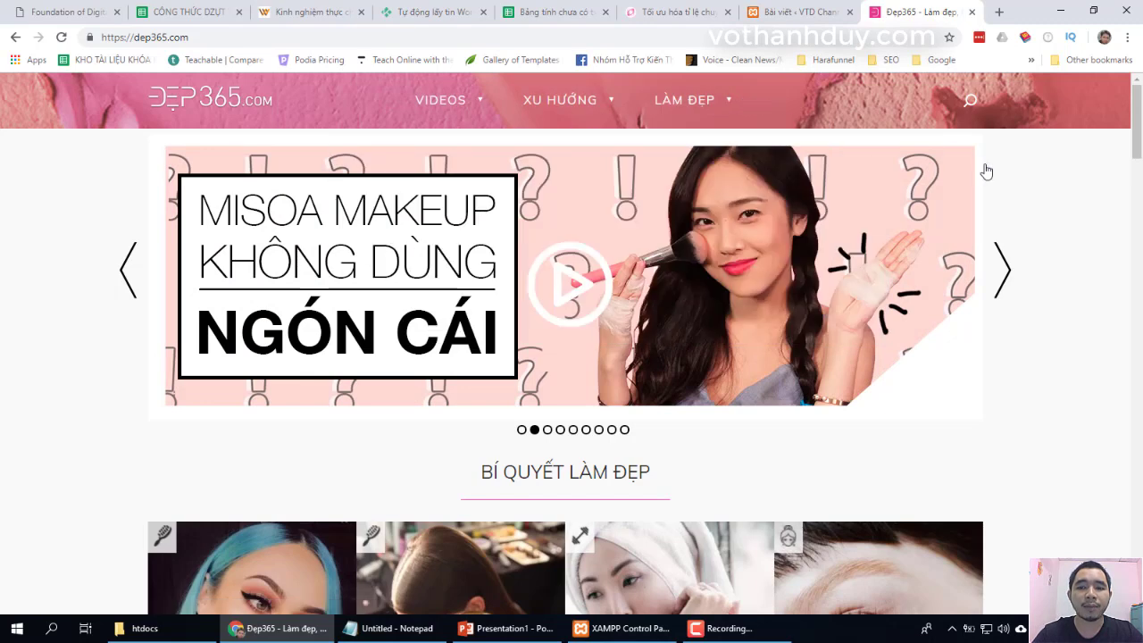
scroll(1055, 390, "down", 10)
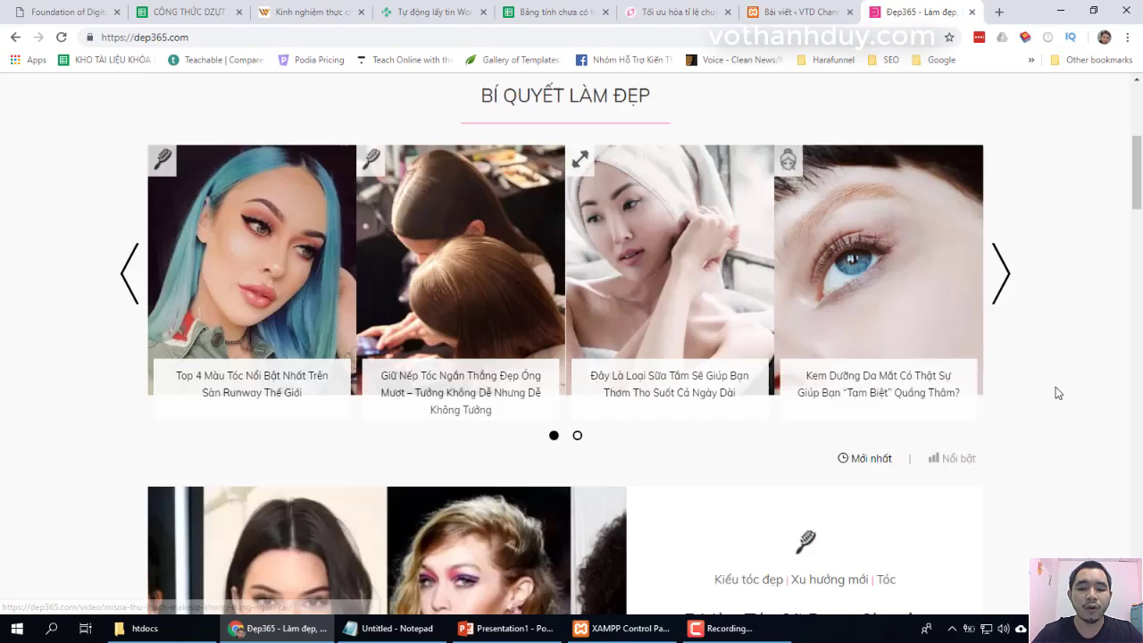
scroll(1057, 392, "up", 10)
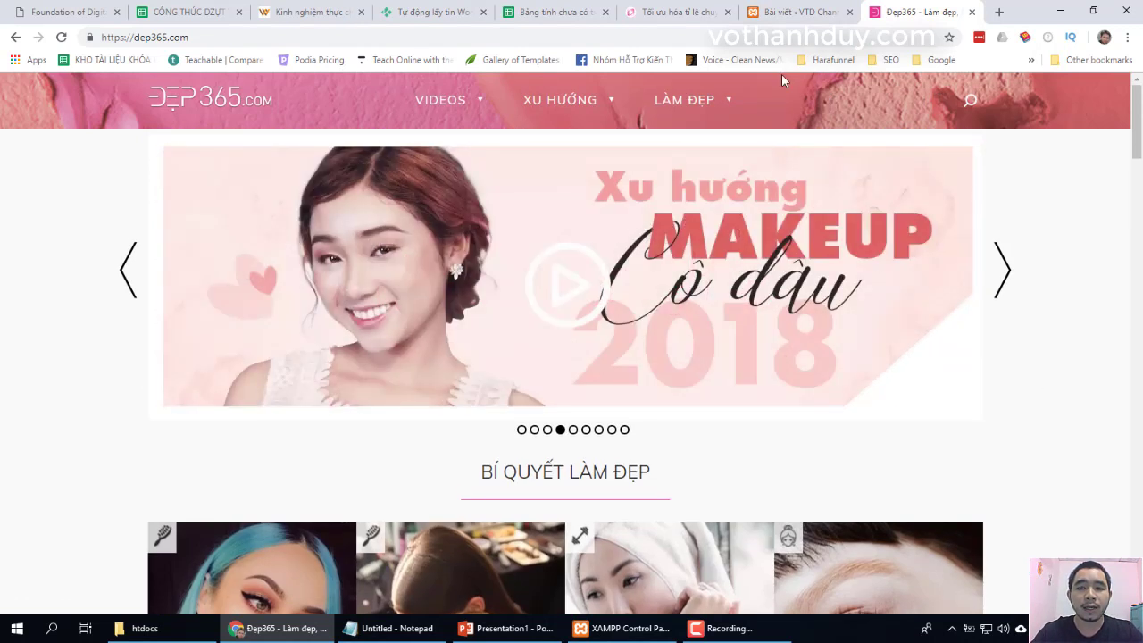
Switch to PowerPoint and add a new slide after slide 10, "Quản lý chuyên mục - Đăng bài mới"
mouse_move(731, 90)
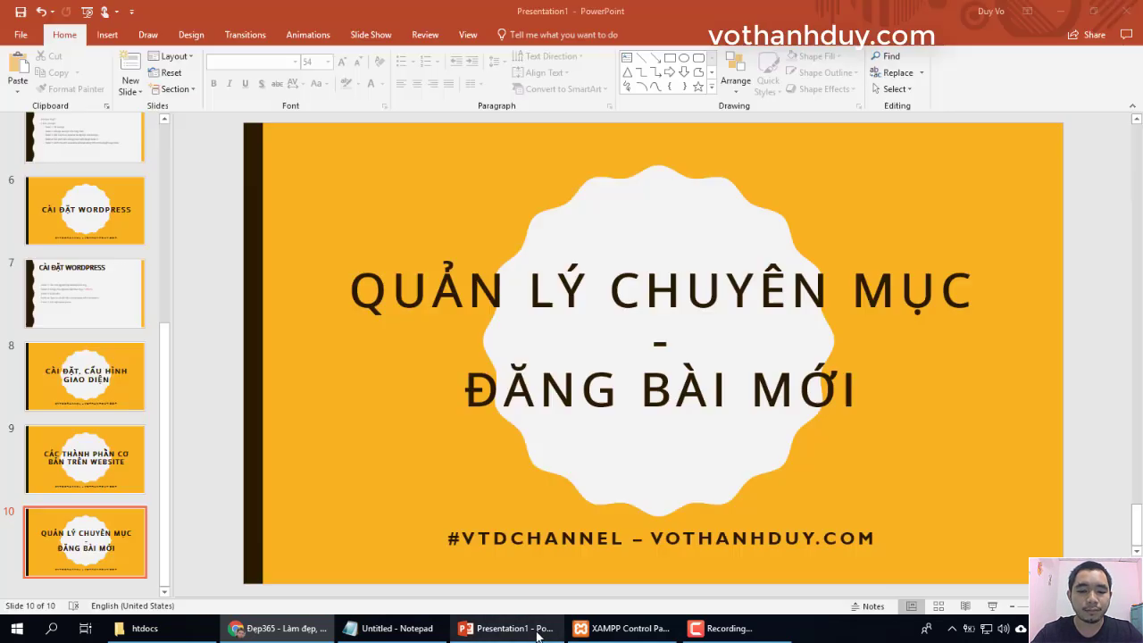
left_click(505, 628)
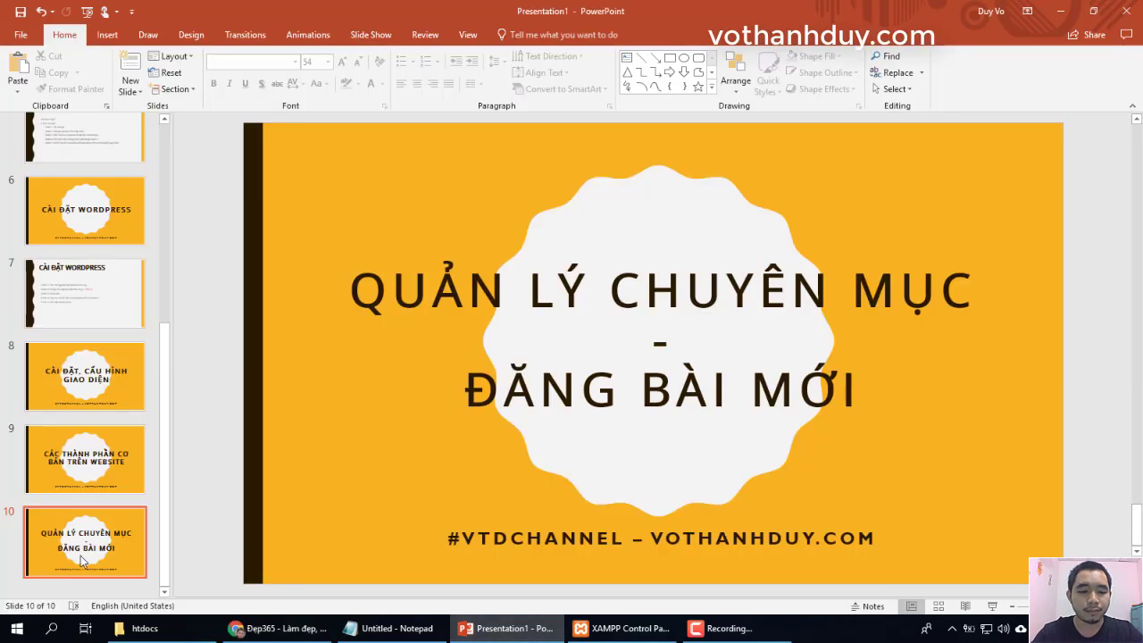
right_click(75, 560)
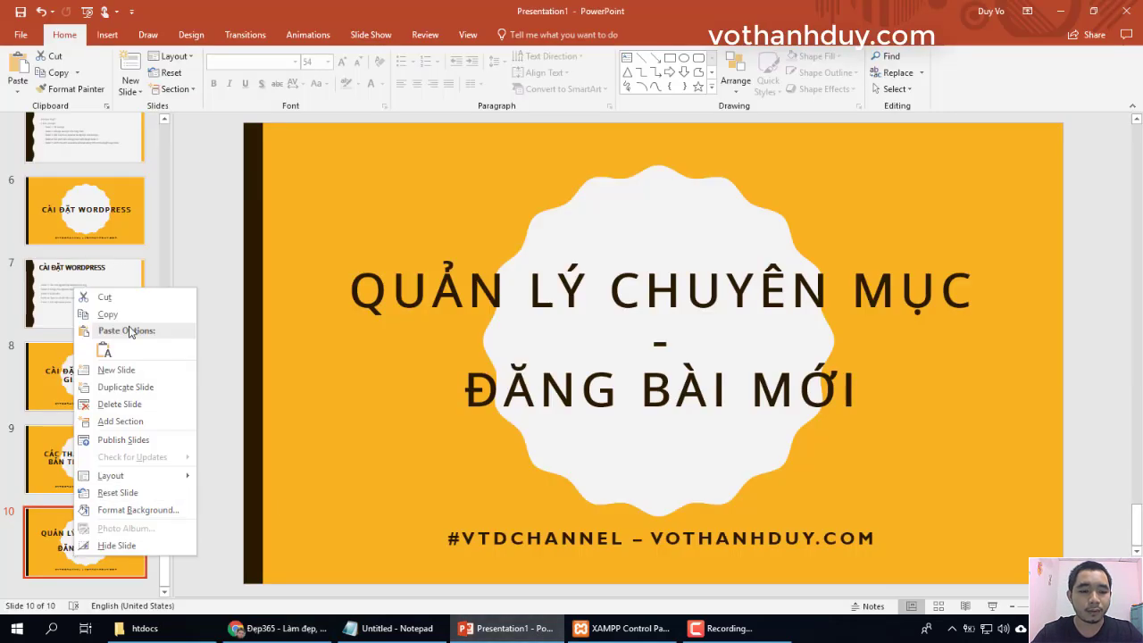
left_click(129, 375)
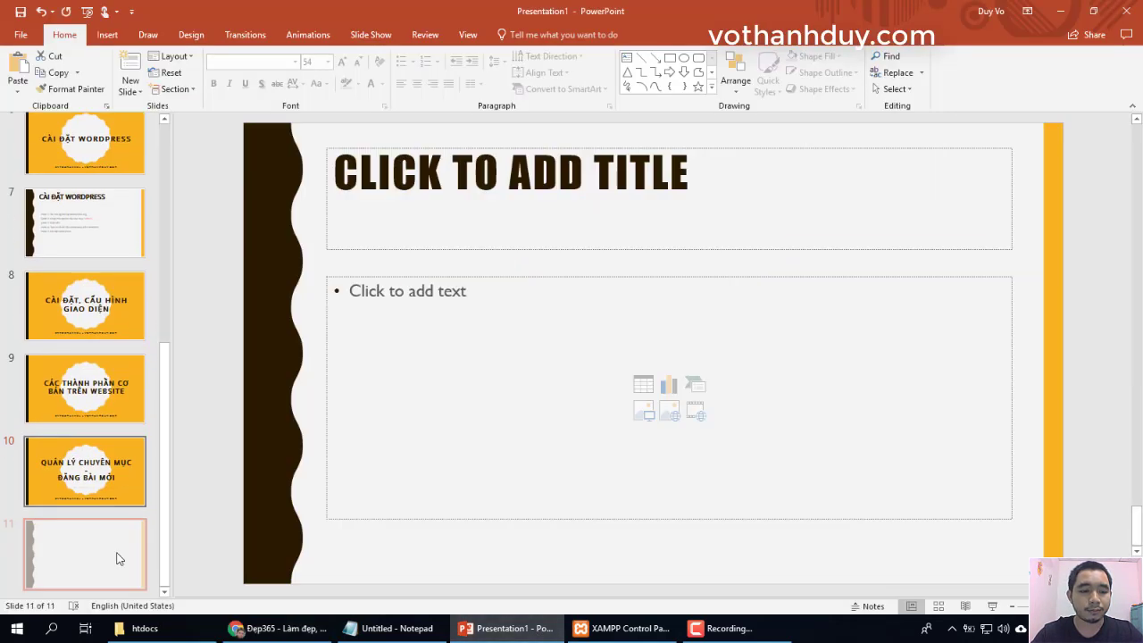
Enter "TẠO CHUYÊN MỤC" as the title of the new slide
left_click(470, 206)
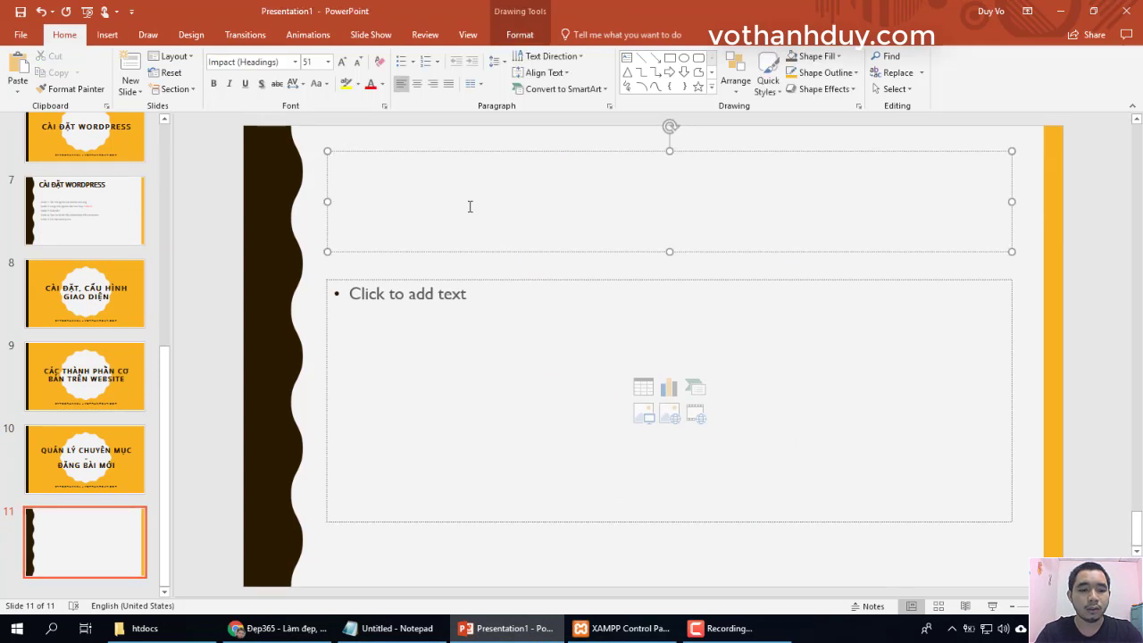
type("Q")
key("BackSpace")
type("TẠO CHUYỆN MỤC")
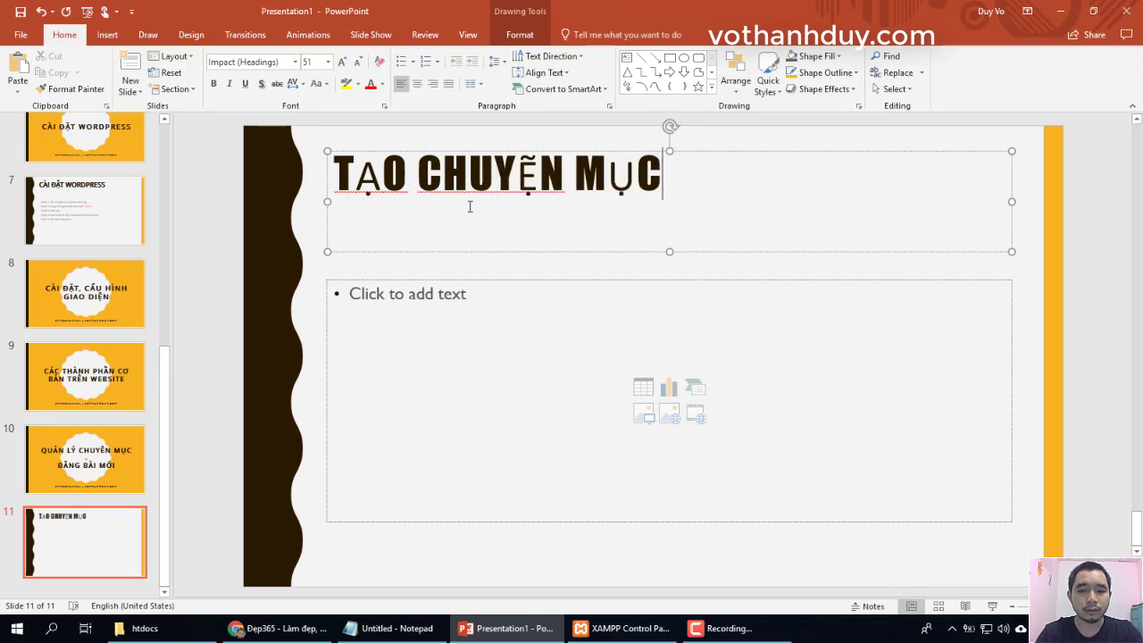
key("BackSpace")
key("BackSpace")
key("BackSpace")
key("BackSpace")
key("BackSpace")
key("BackSpace")
type("ÊN MỤC")
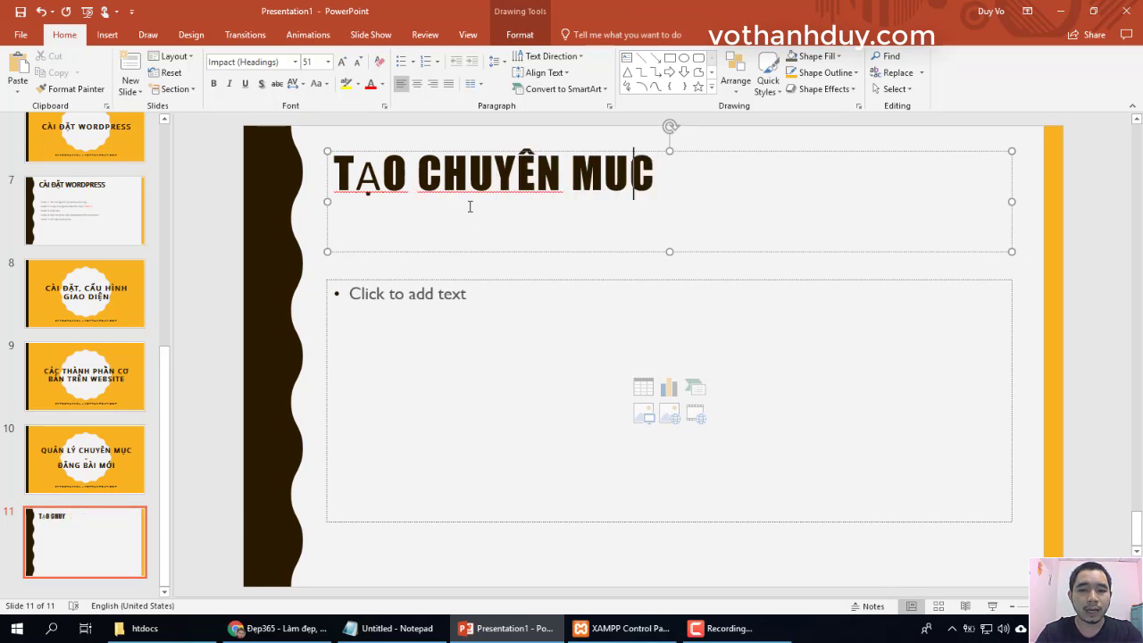
Set the font of the slide's whole title to Open Sans
key("ctrl+a")
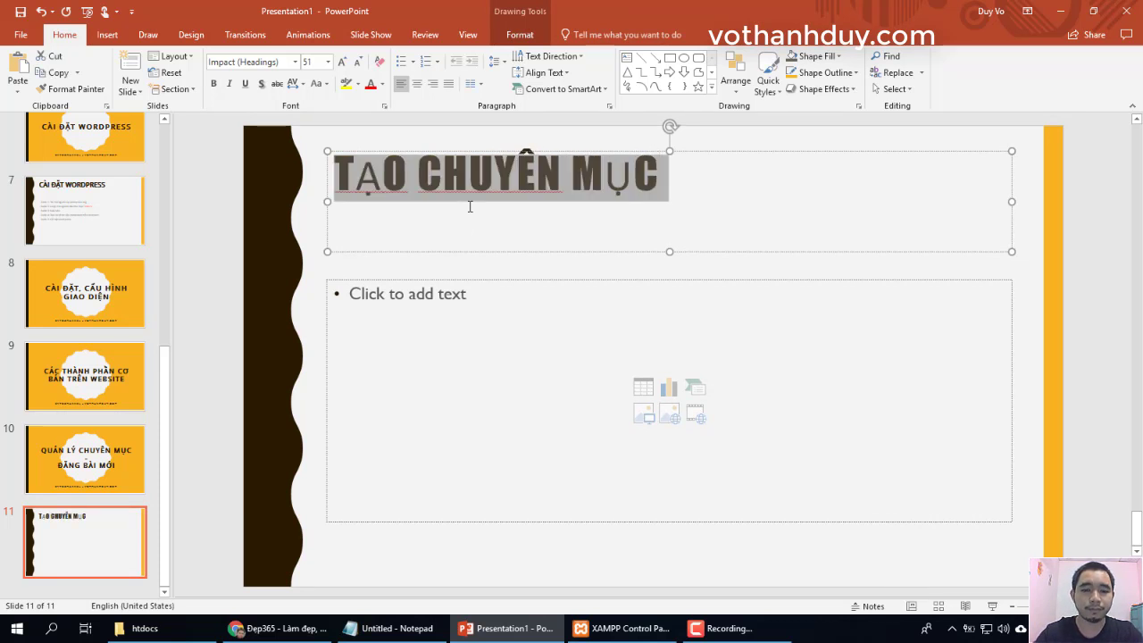
left_click(243, 62)
type("Open Sans")
key("Return")
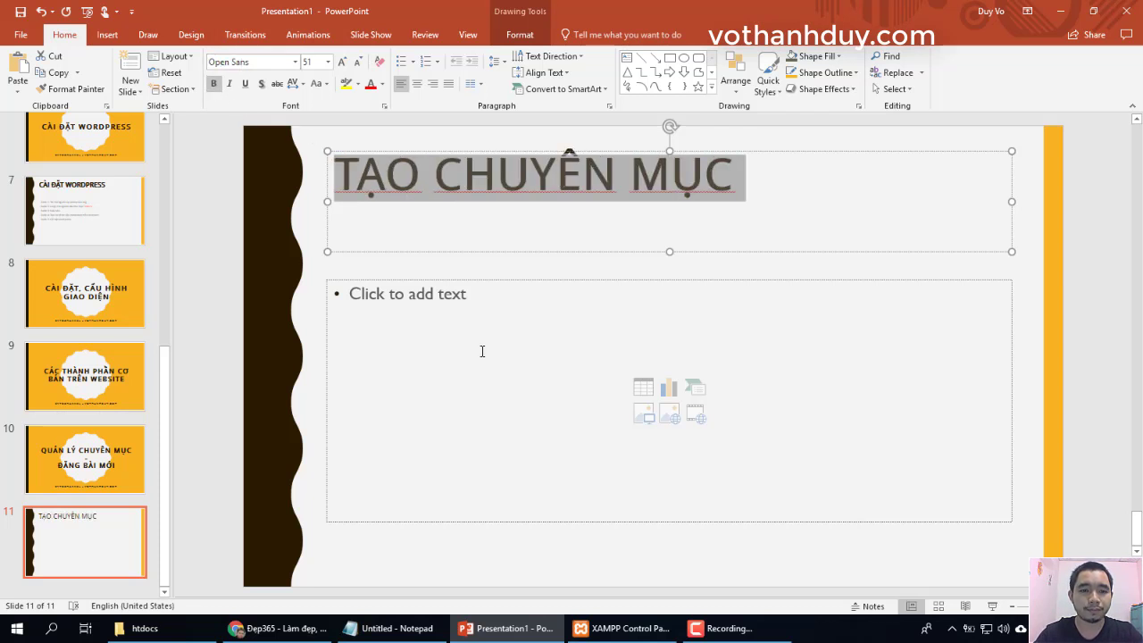
left_click(469, 310)
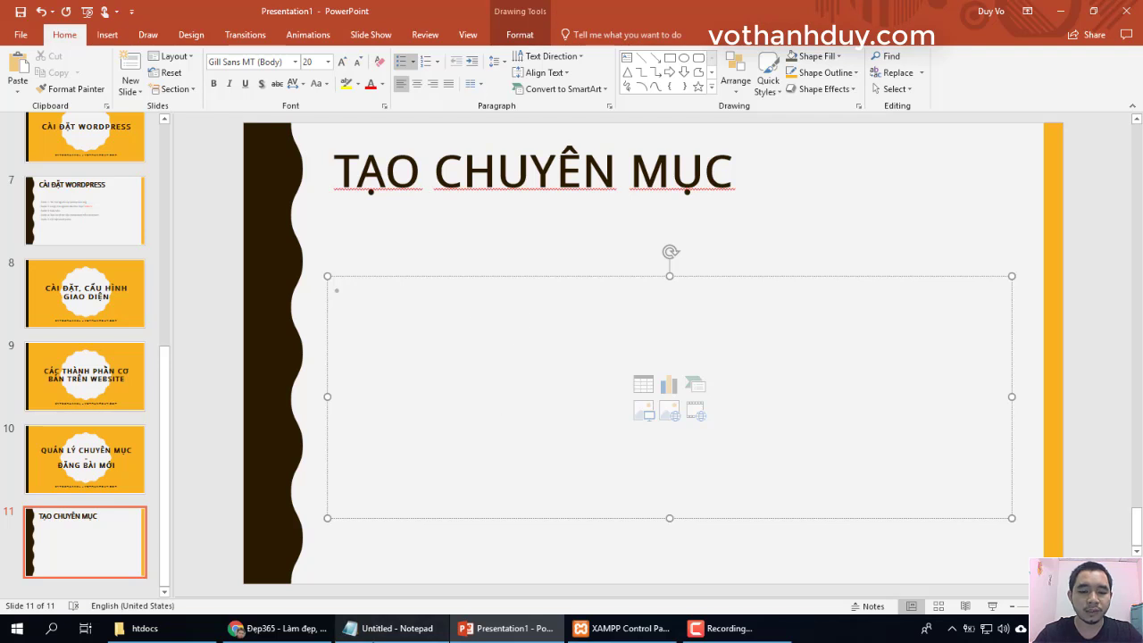
Switch back to Chrome and open the WordPress post category management page (Chuyên mục)
left_click(266, 630)
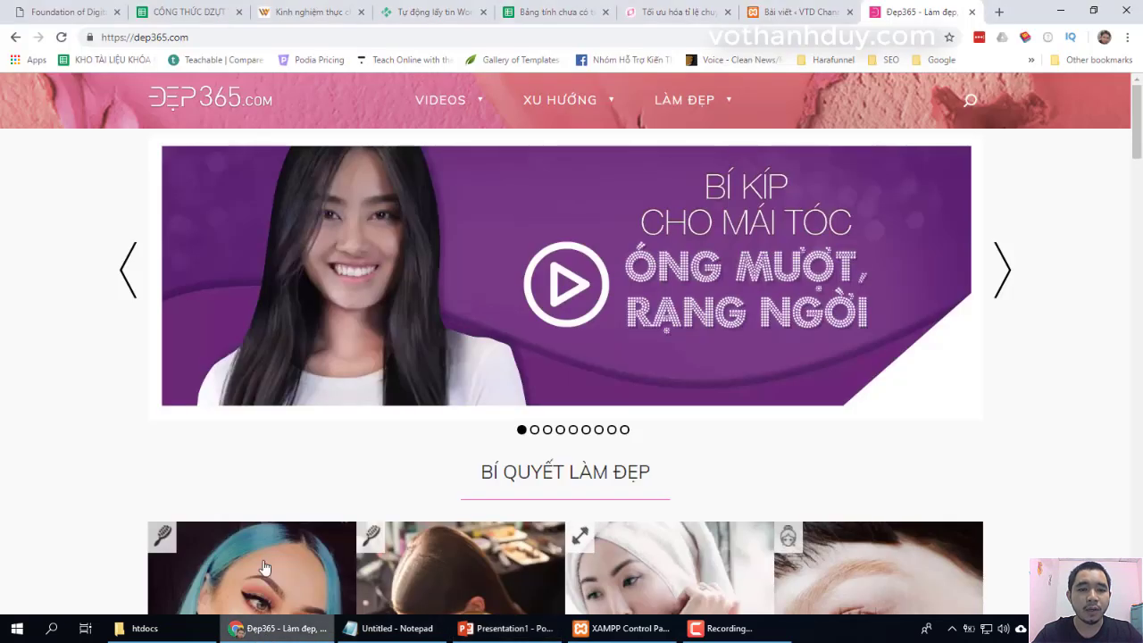
left_click(795, 12)
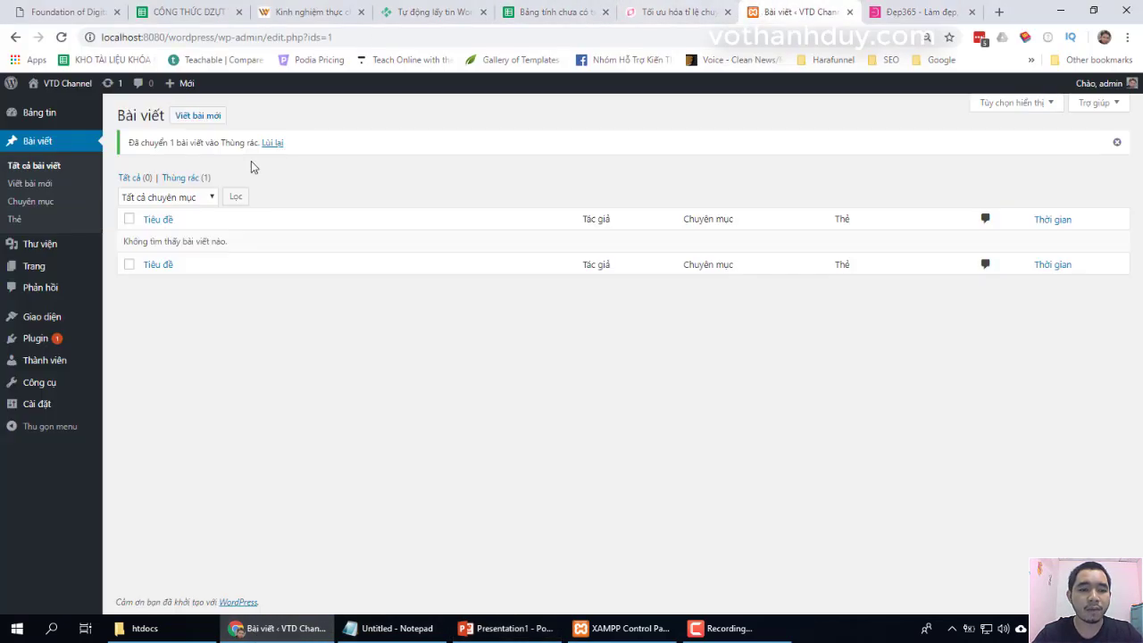
left_click(33, 202)
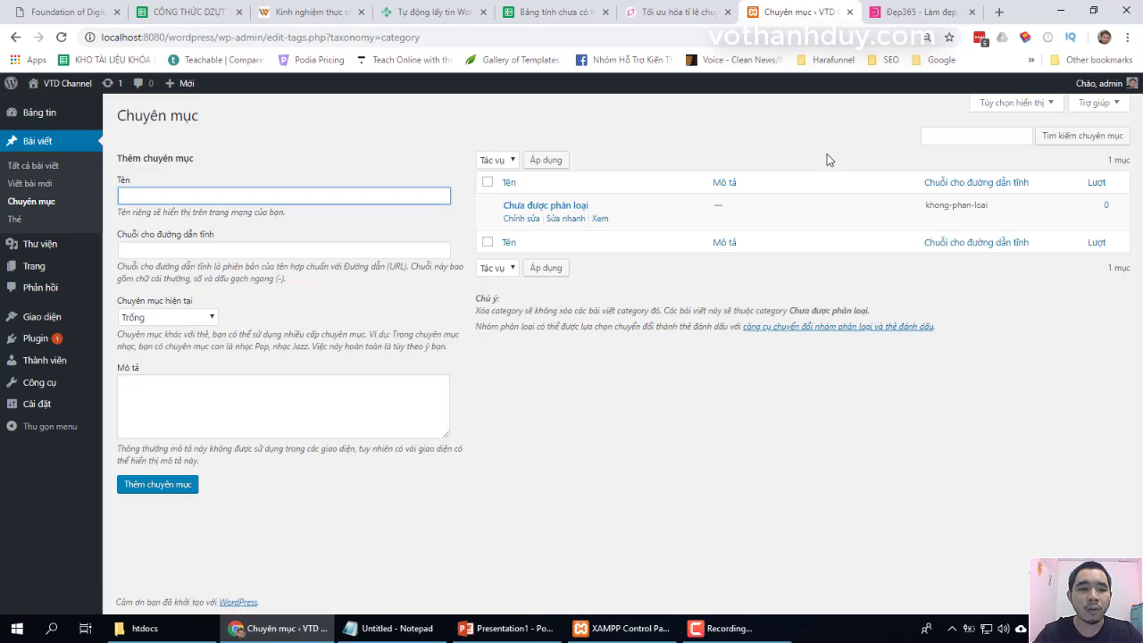
Review the Đẹp365 site's navigation menus and add a top-level post category named "XU HƯỚNG" in WordPress
left_click(889, 16)
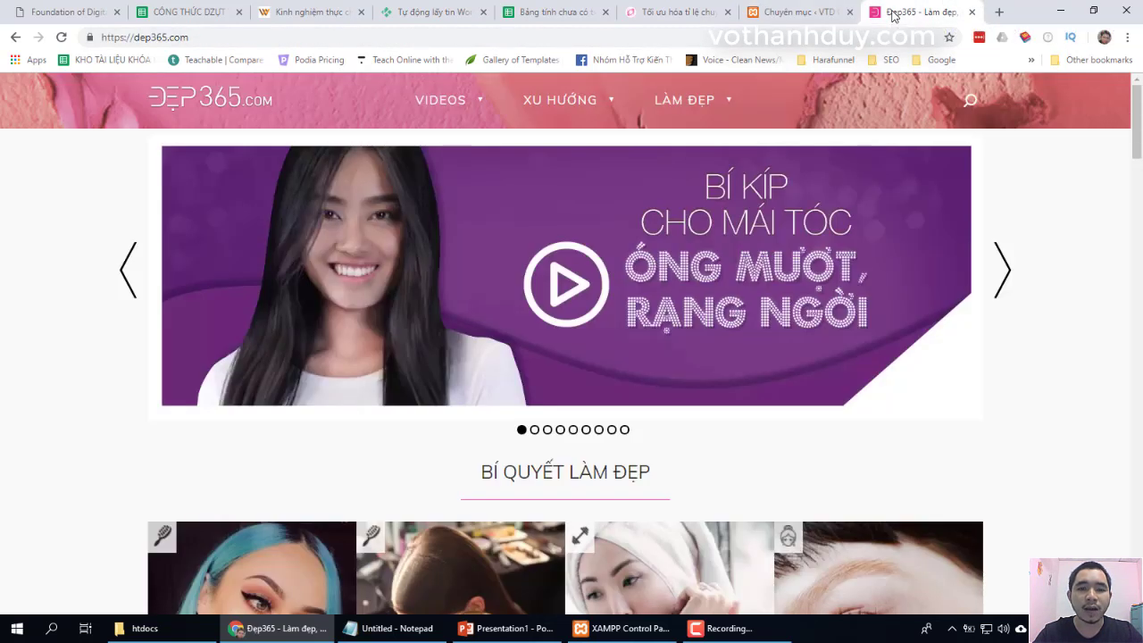
mouse_move(438, 111)
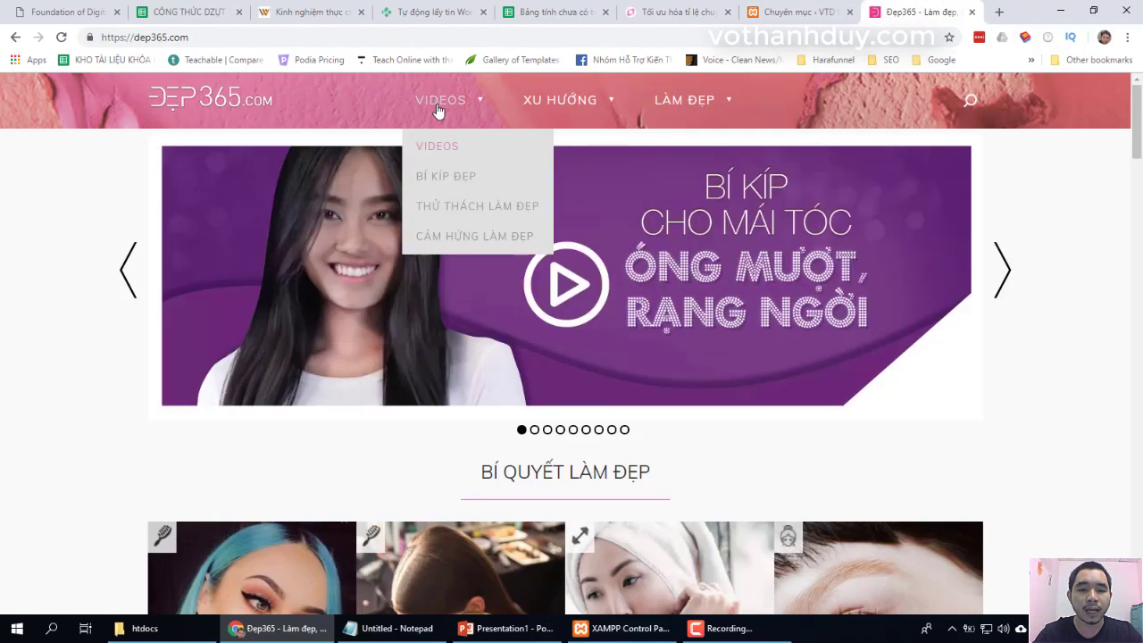
mouse_move(547, 113)
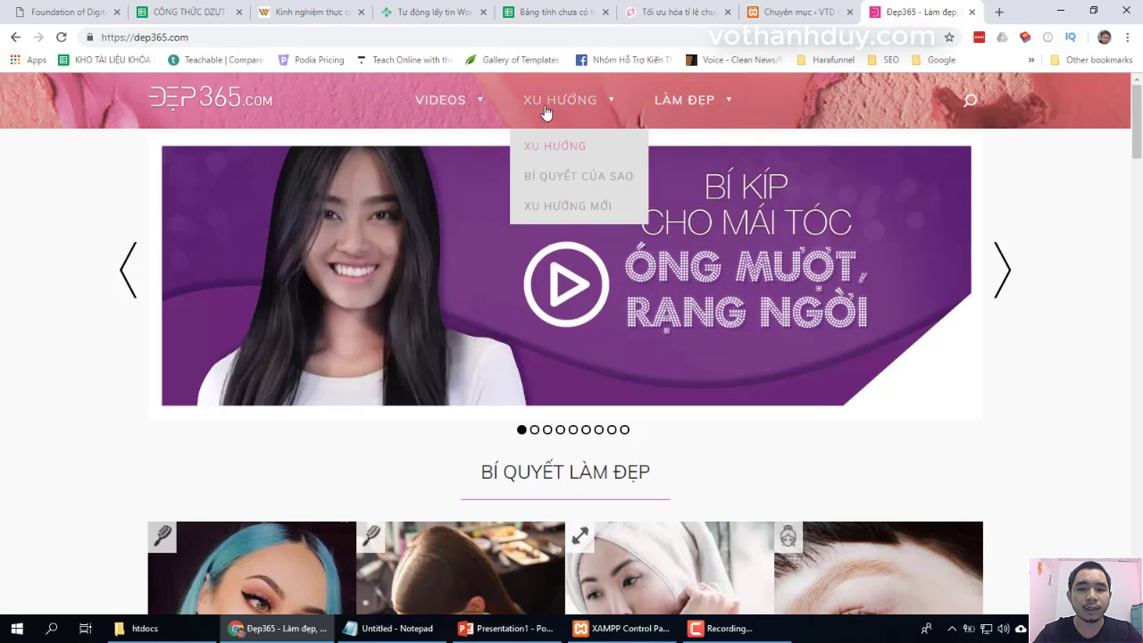
mouse_move(706, 118)
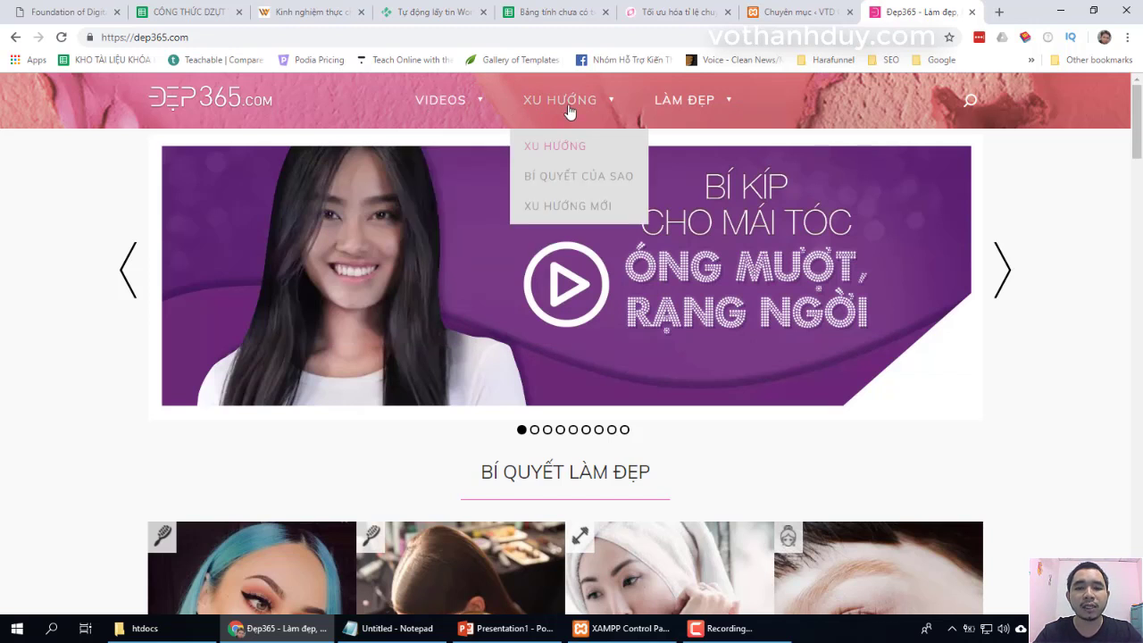
left_click(790, 11)
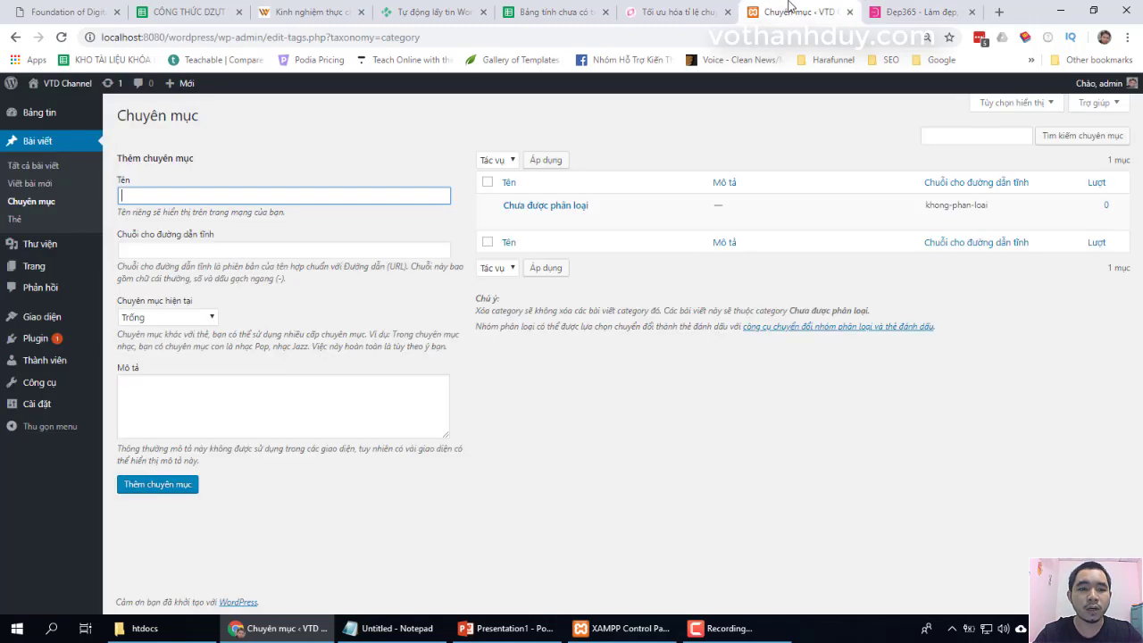
left_click(289, 190)
type("xu")
key("BackSpace")
key("BackSpace")
type("X")
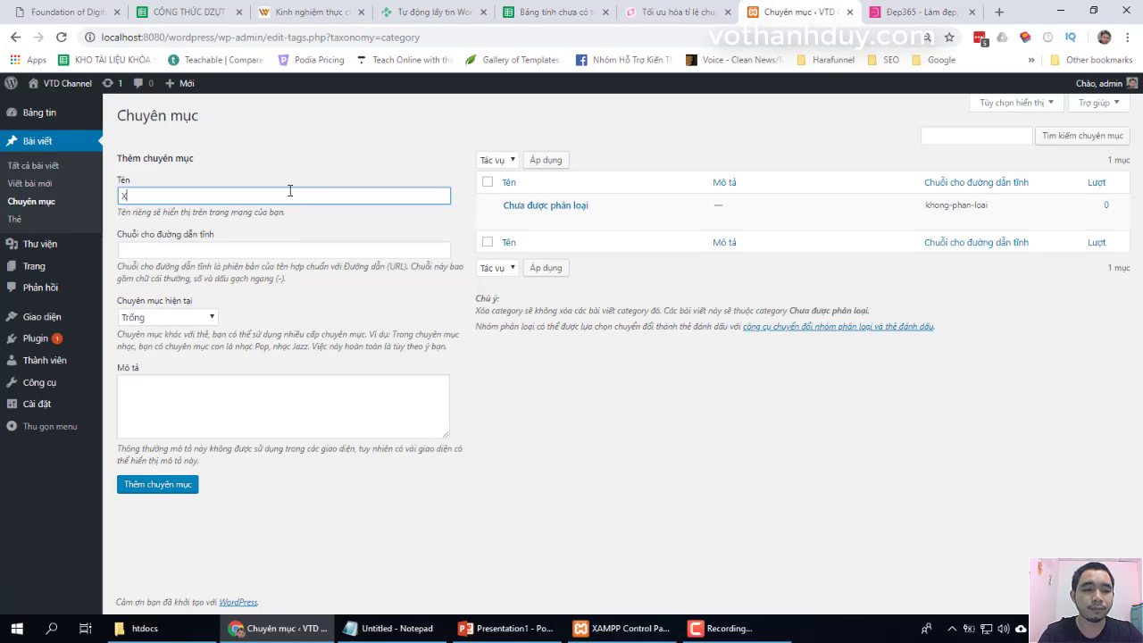
type("U HƯỚNG")
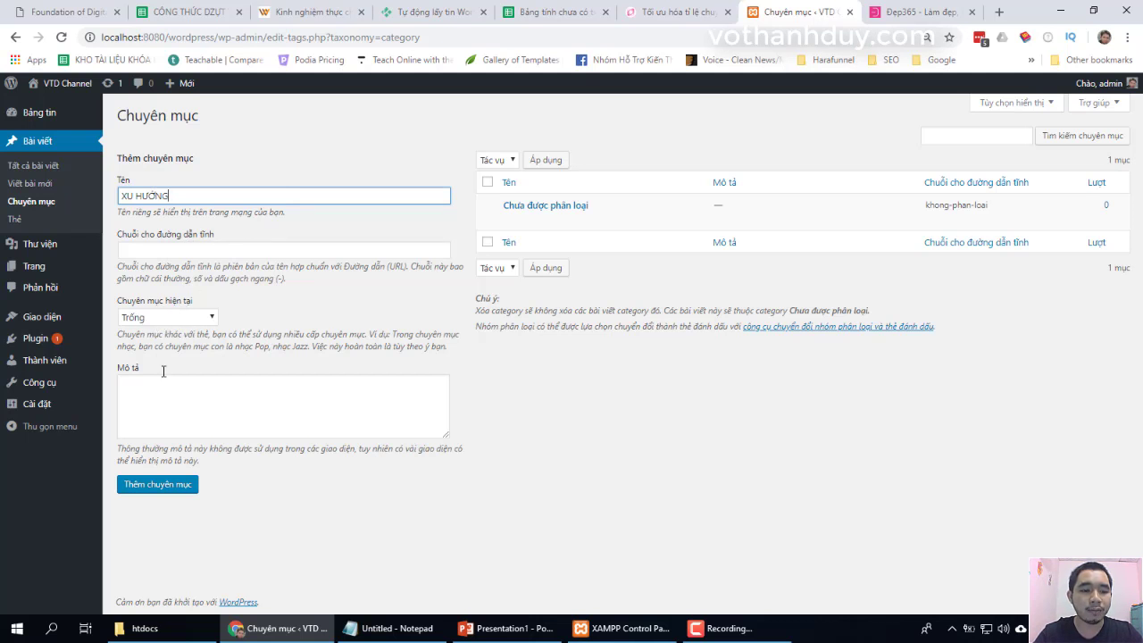
left_click(161, 485)
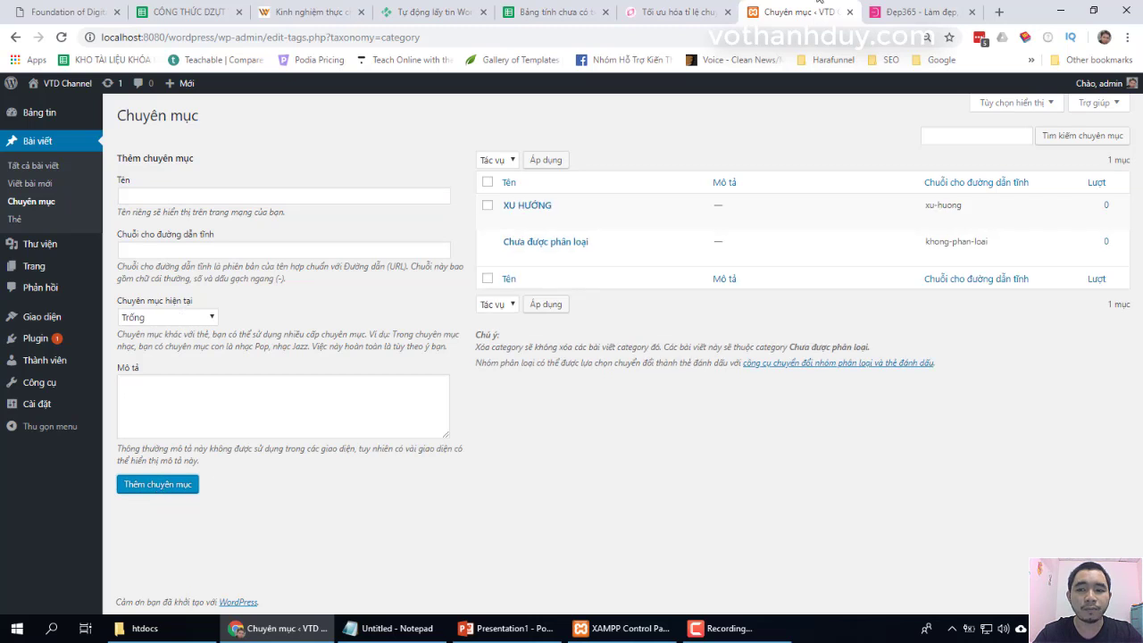
Following the Đẹp365 submenu, add the category "BÍ QUYẾT CỦA SAO" with XU HƯỚNG as its parent
left_click(920, 11)
mouse_move(565, 99)
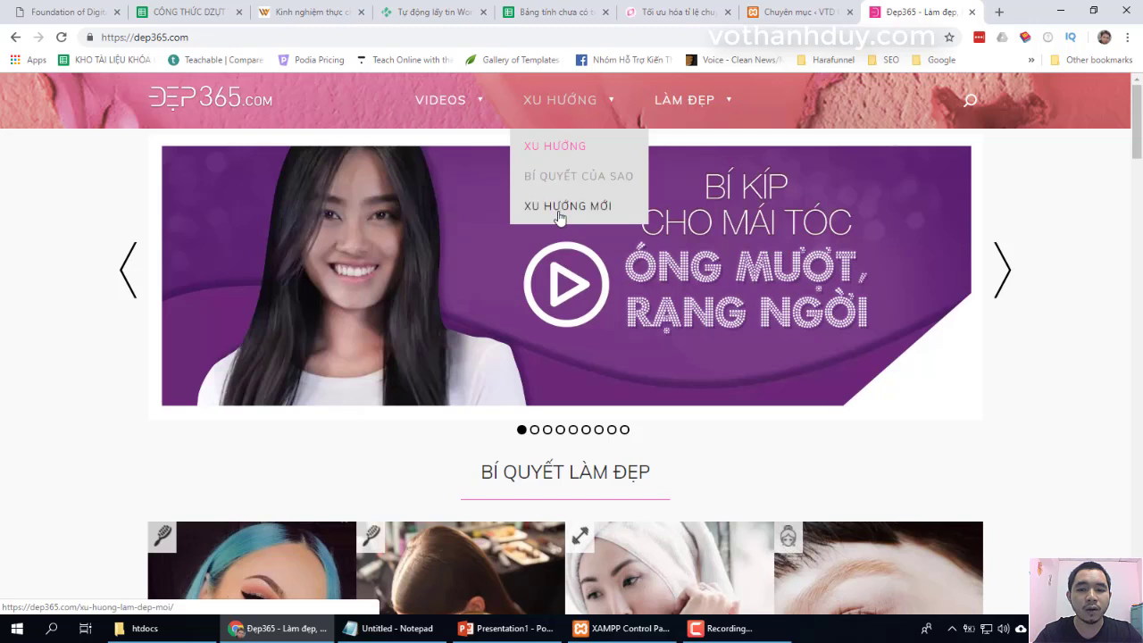
left_click(803, 9)
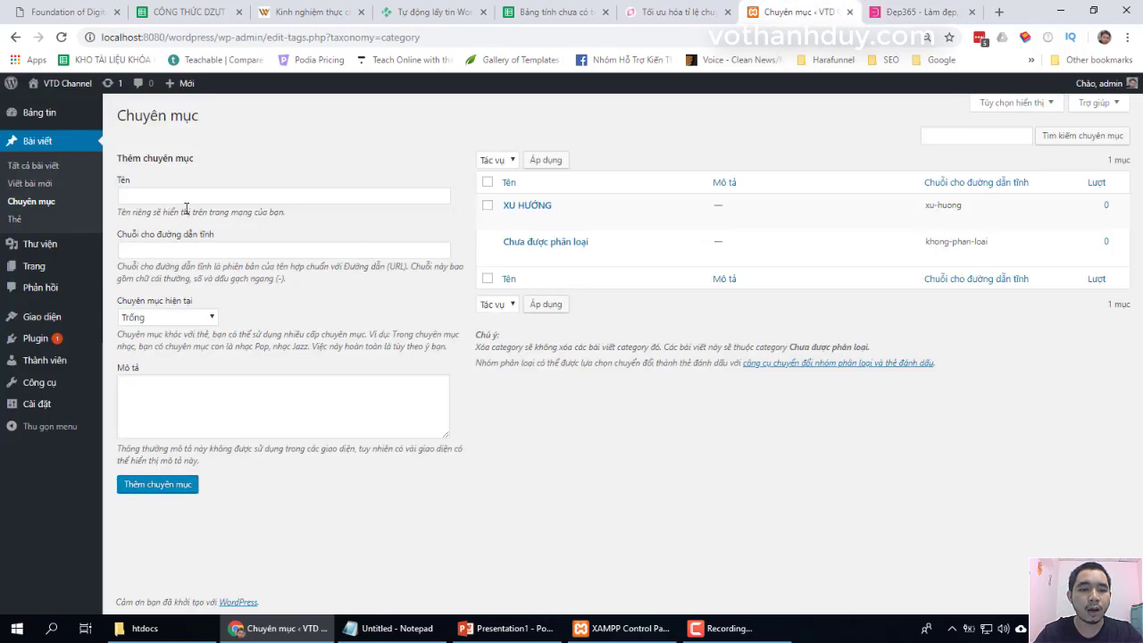
left_click(183, 200)
type("Bl")
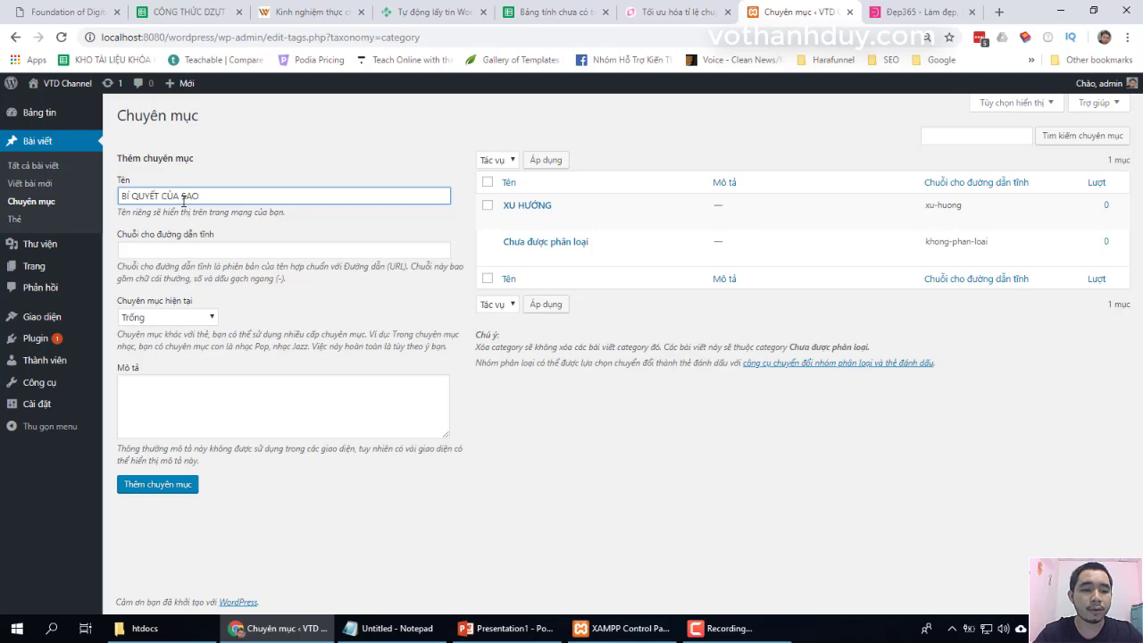
left_click(935, 11)
mouse_move(557, 100)
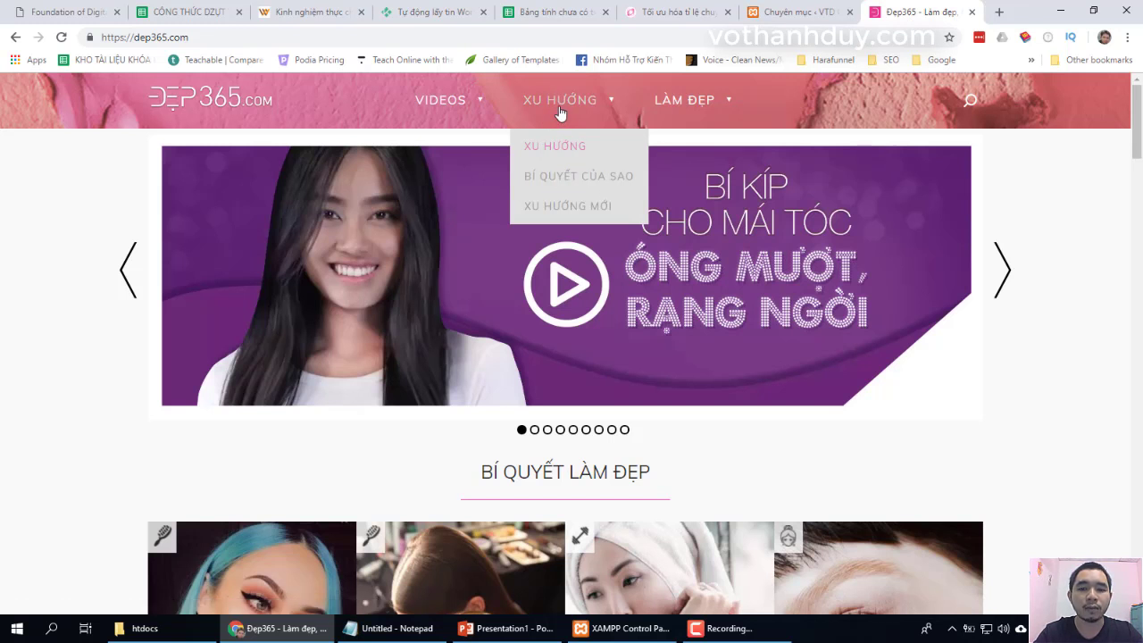
left_click(786, 11)
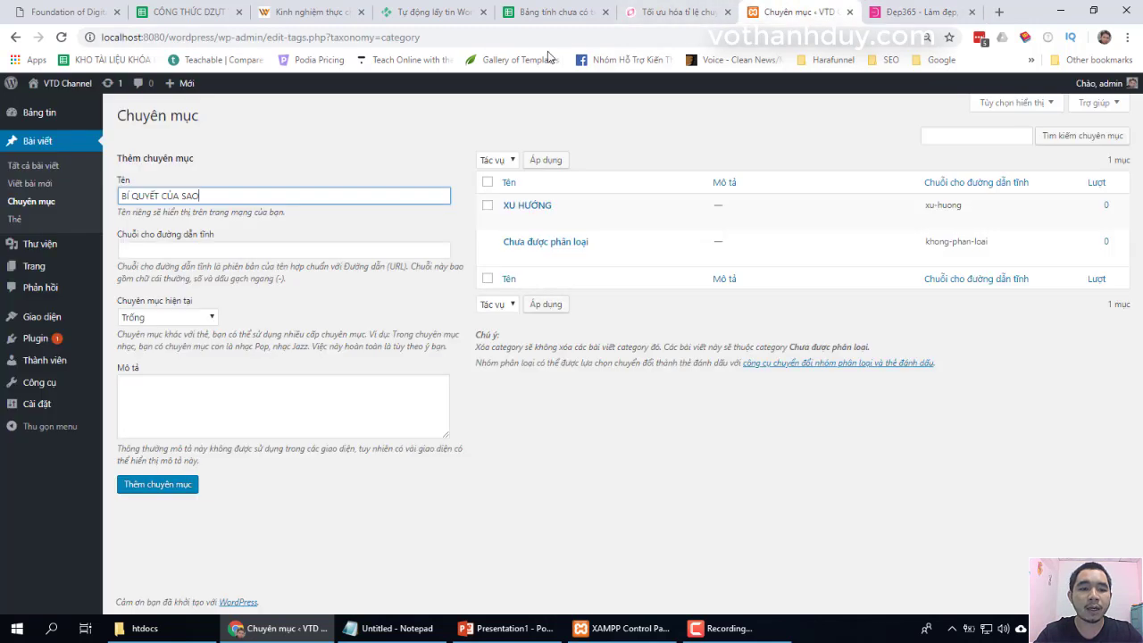
left_click(176, 320)
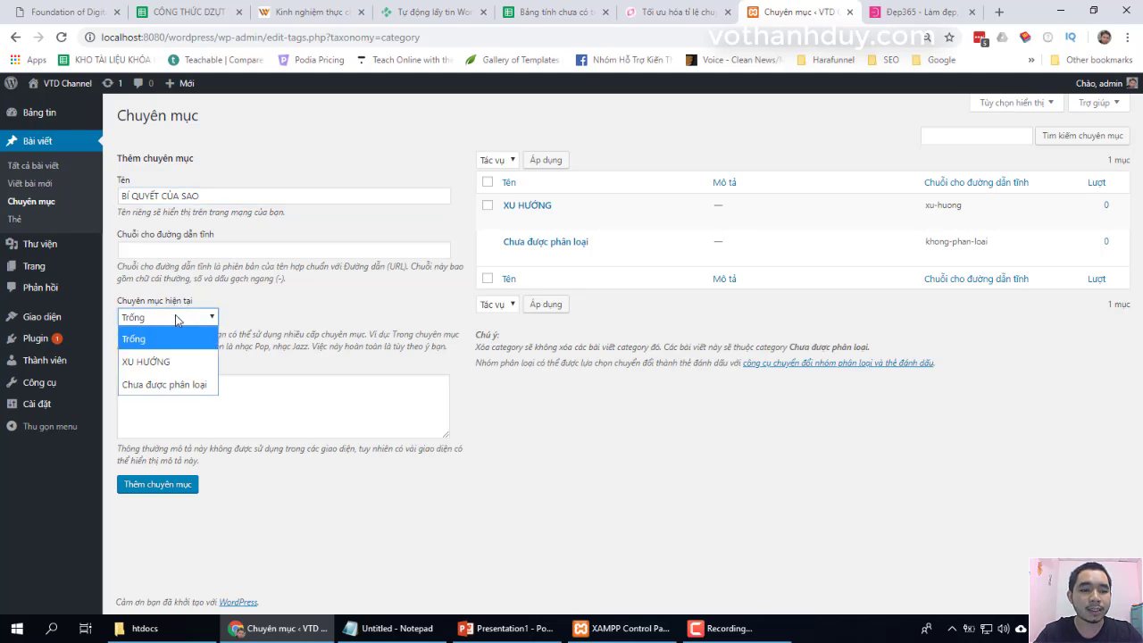
left_click(169, 363)
left_click(179, 407)
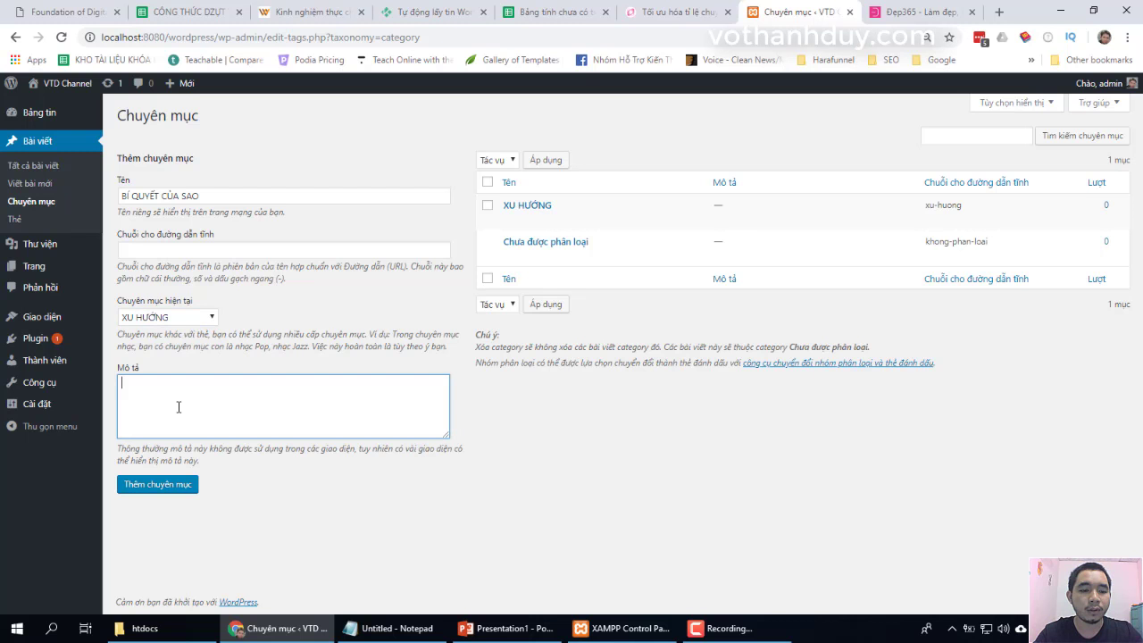
left_click(158, 489)
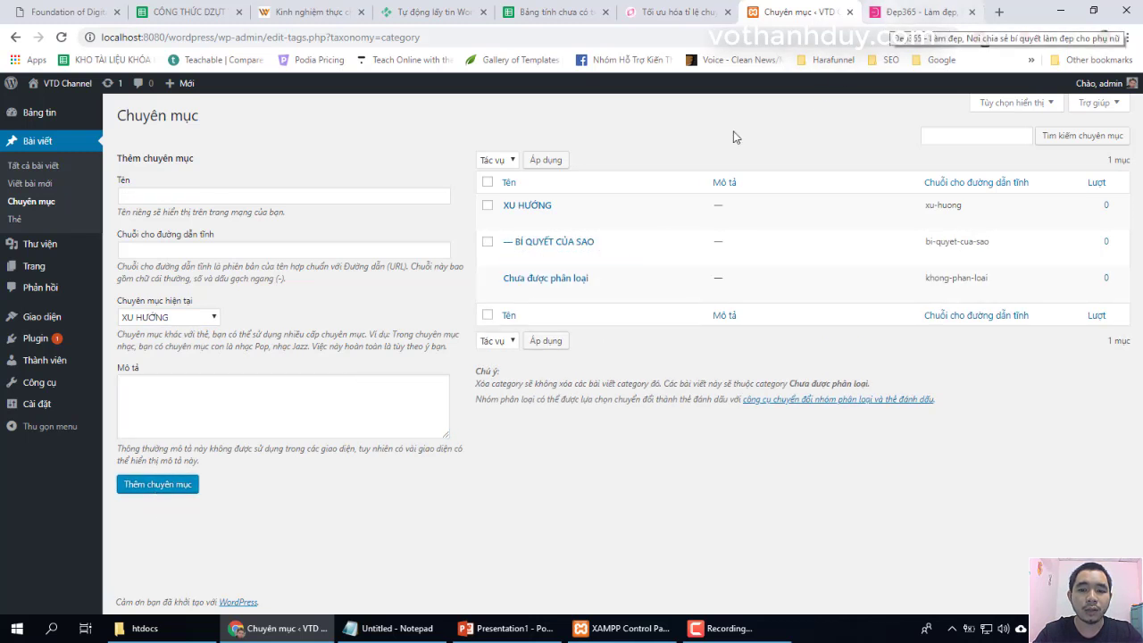
Check the Đẹp365 submenu again and add the category "XU HƯỚNG MỚI" under the parent XU HƯỚNG
mouse_move(526, 251)
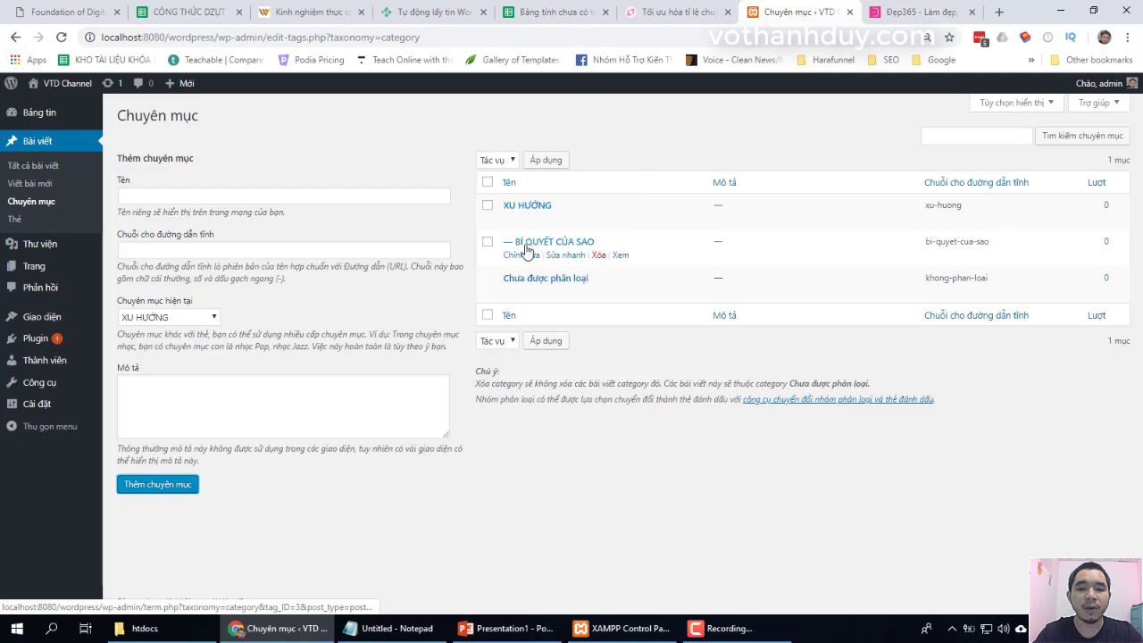
mouse_move(514, 213)
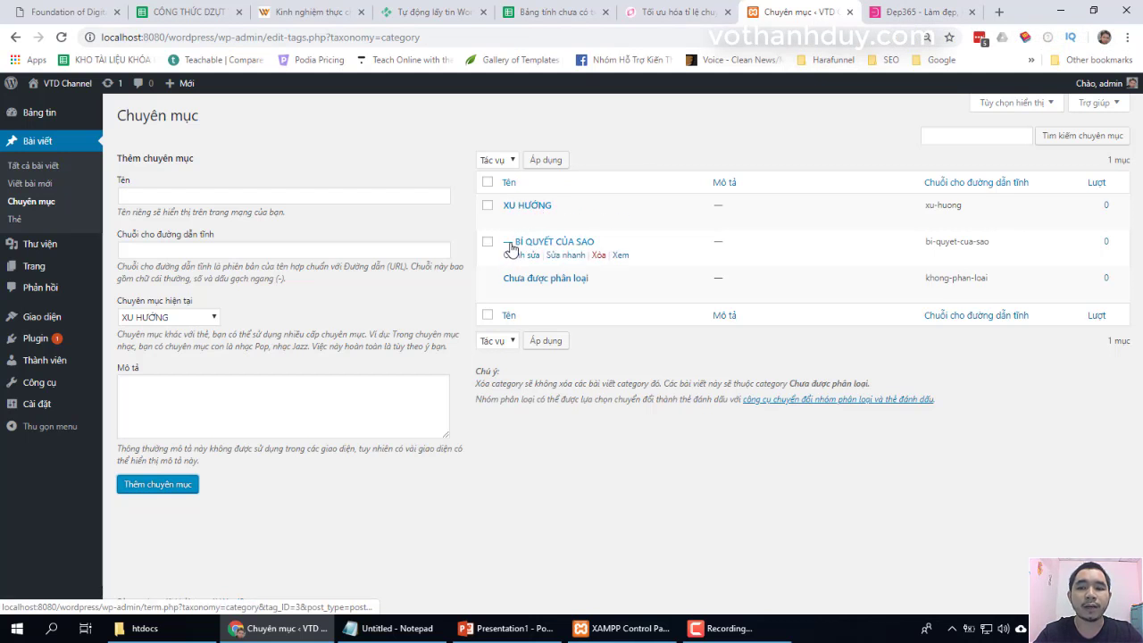
mouse_move(519, 291)
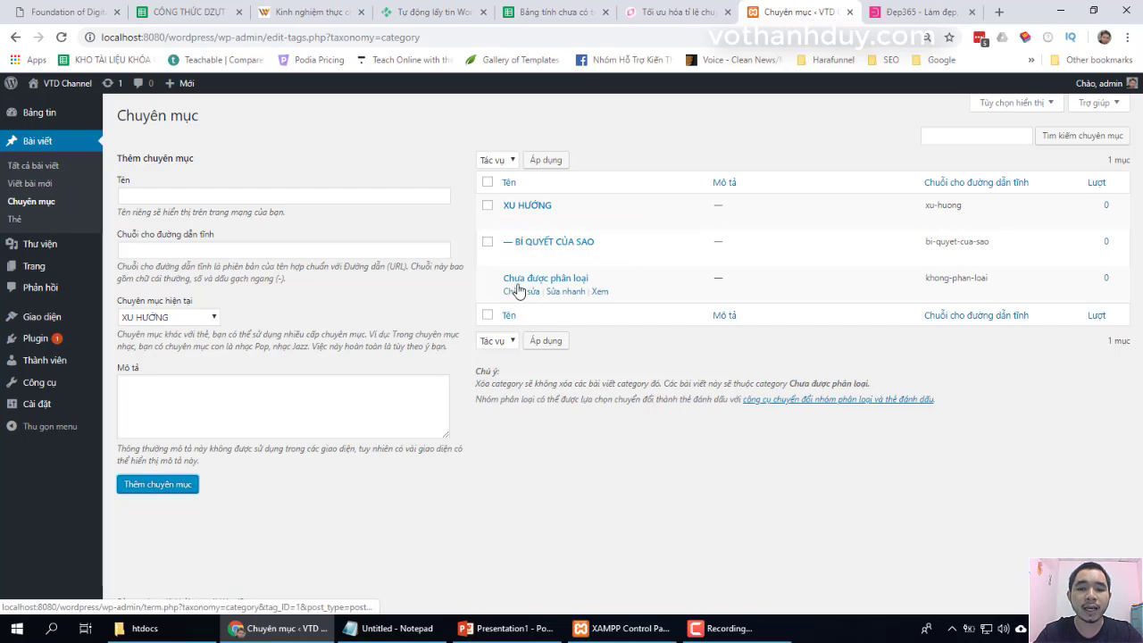
mouse_move(602, 246)
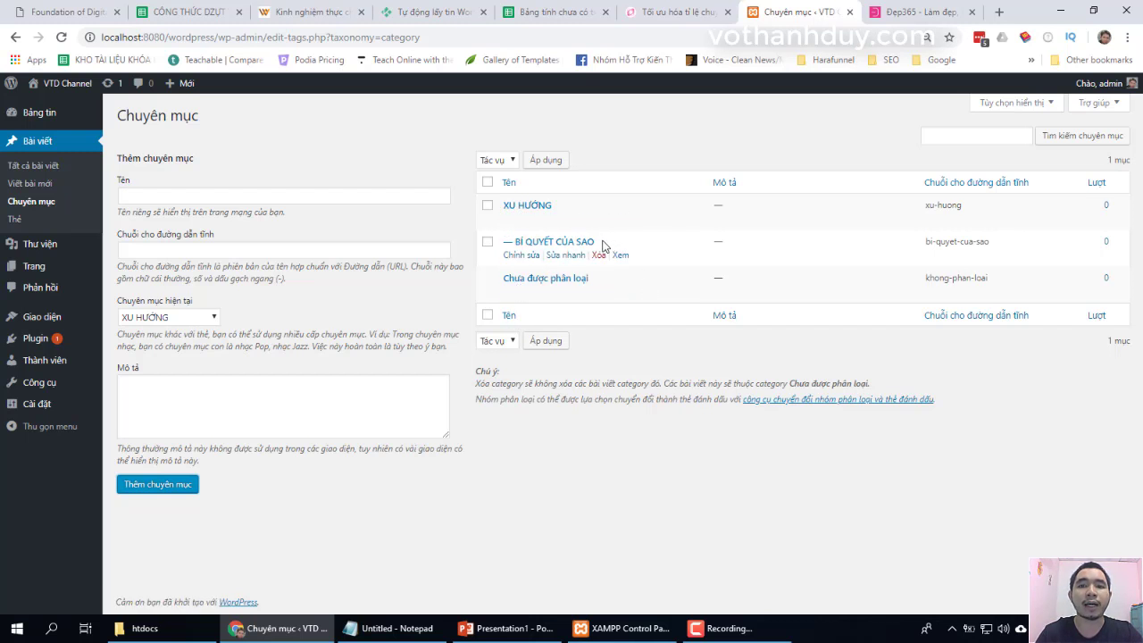
left_click(906, 11)
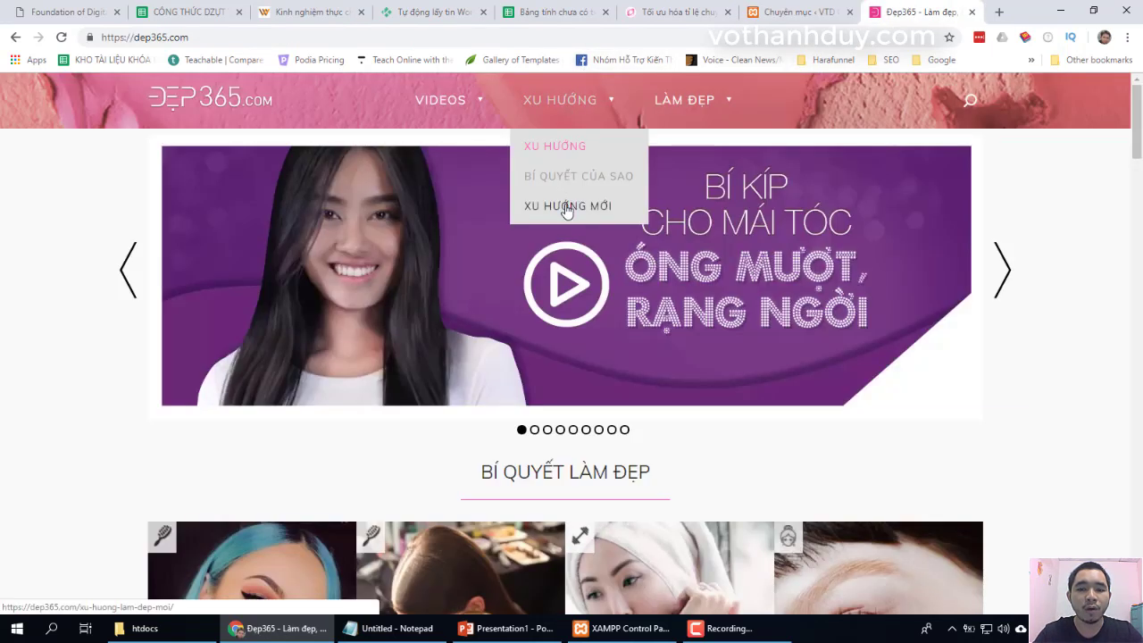
left_click(794, 12)
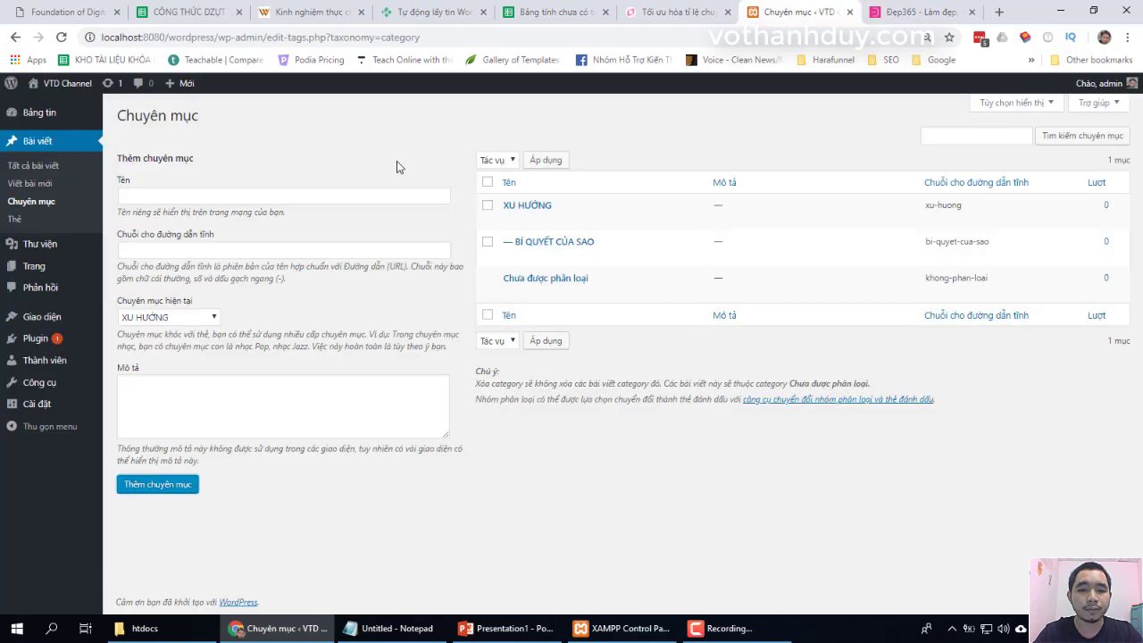
left_click(291, 194)
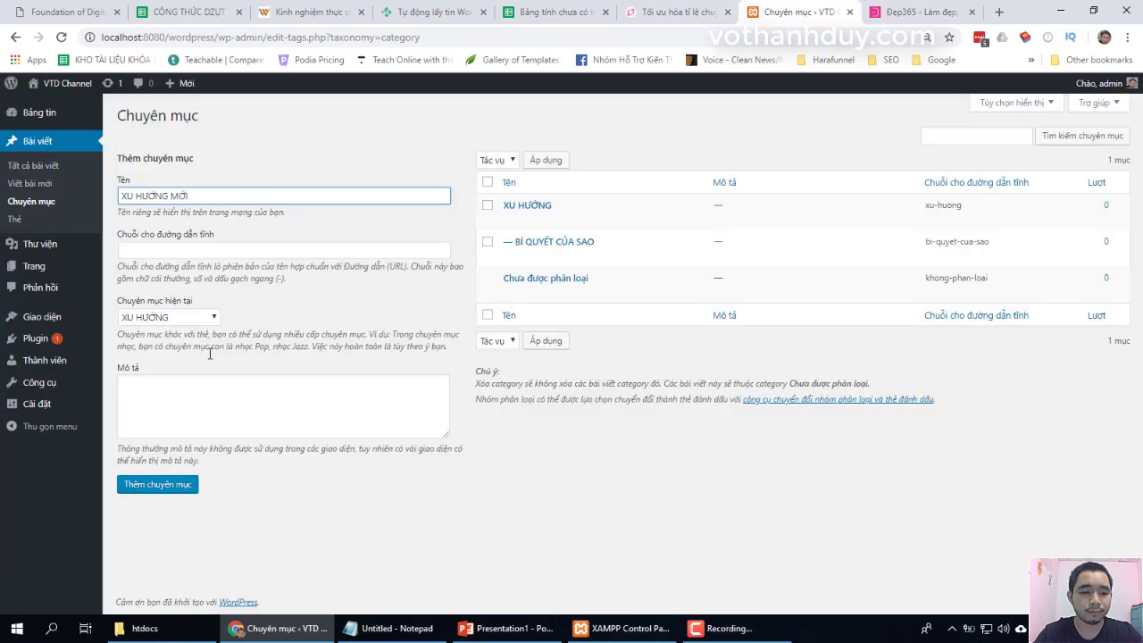
left_click(173, 486)
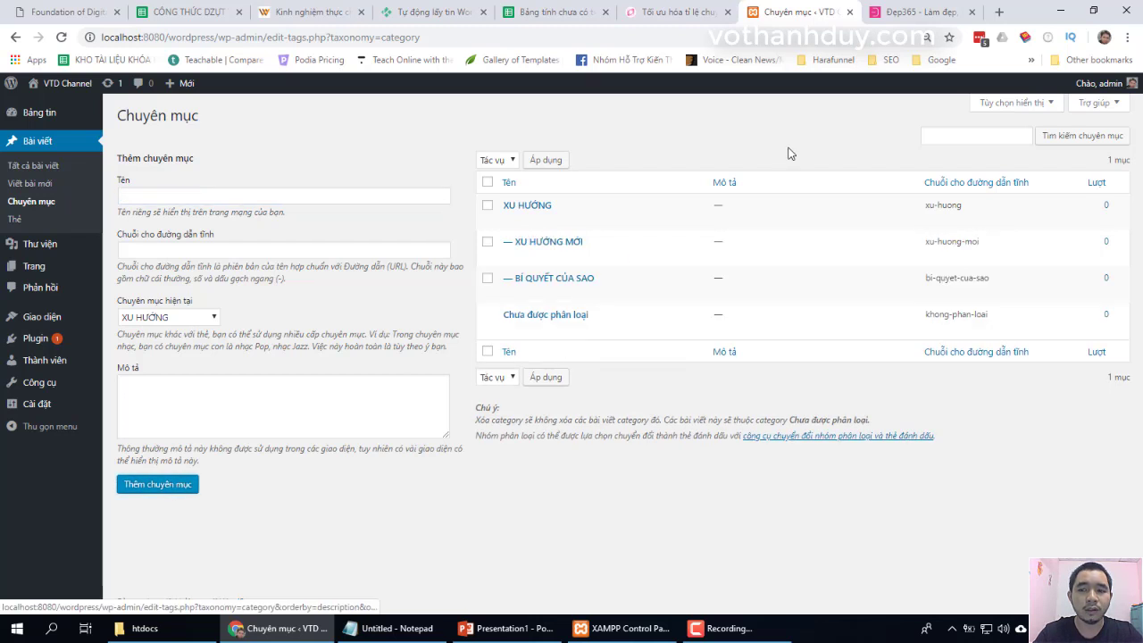
Look up the third main menu on Đẹp365 and add the category "LÀM ĐẸP" with its parent set to Trống
left_click(919, 11)
mouse_move(700, 108)
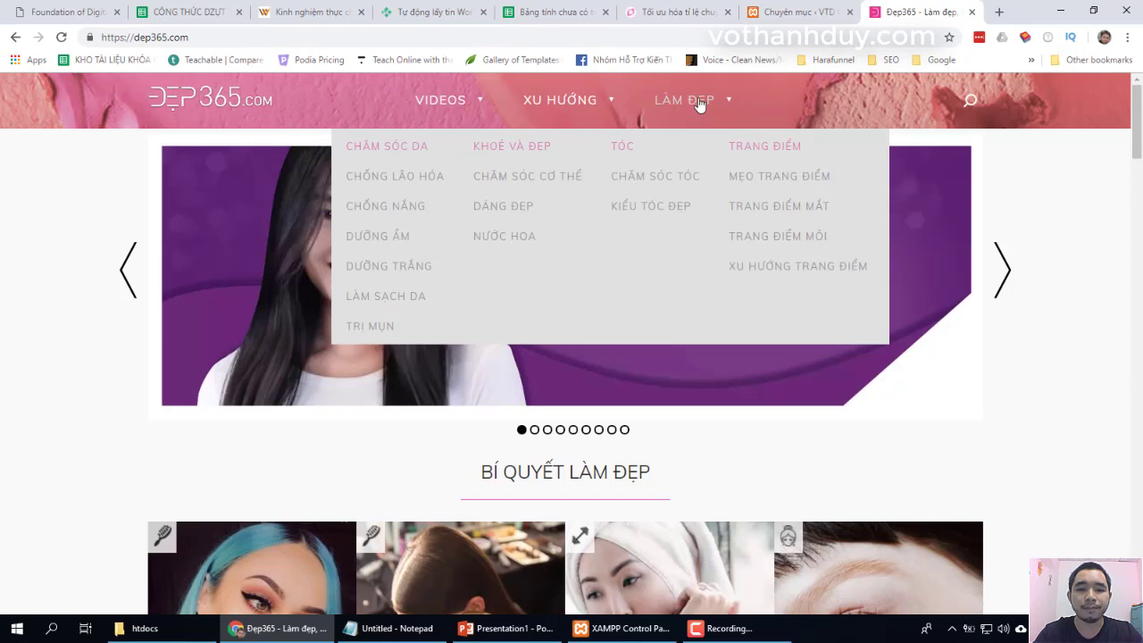
left_click(799, 11)
left_click(311, 198)
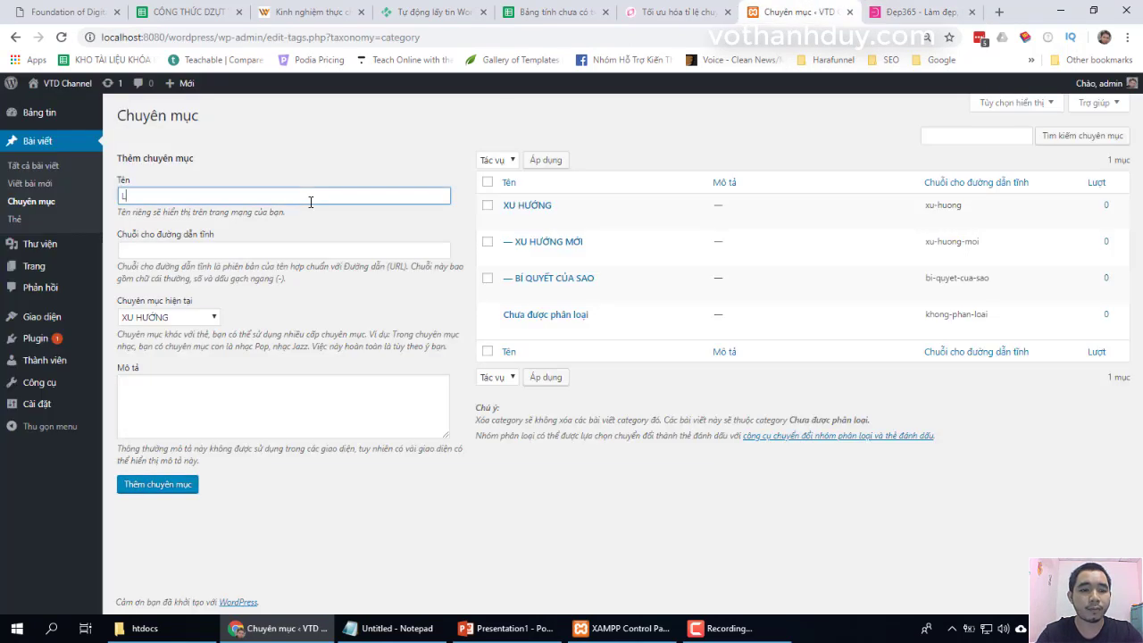
type("LÀM ĐẸP")
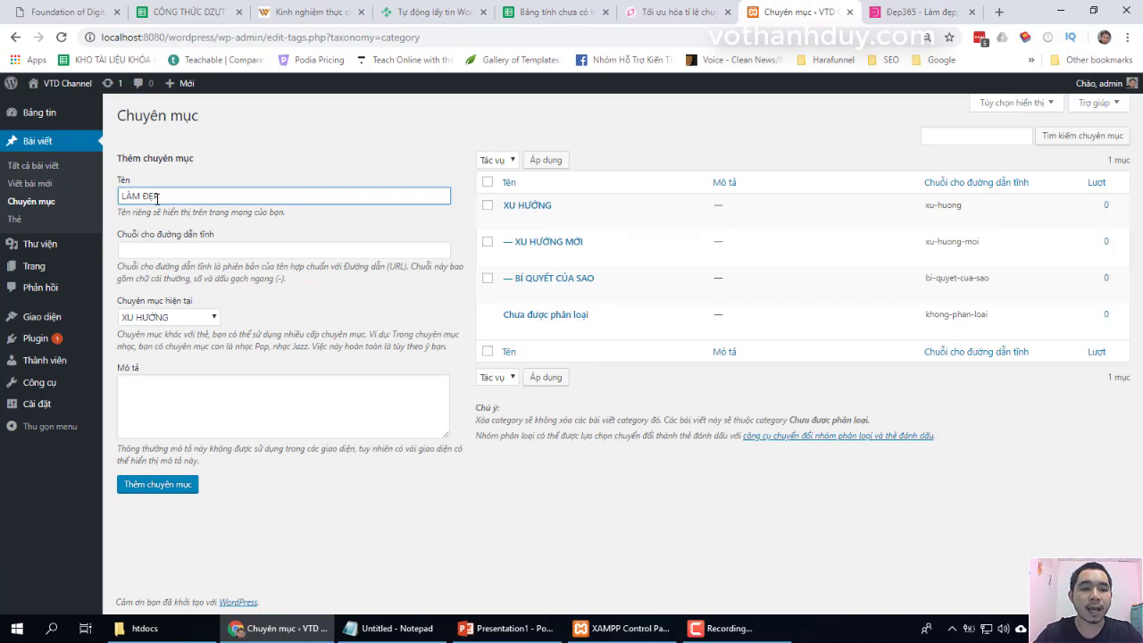
left_click(166, 318)
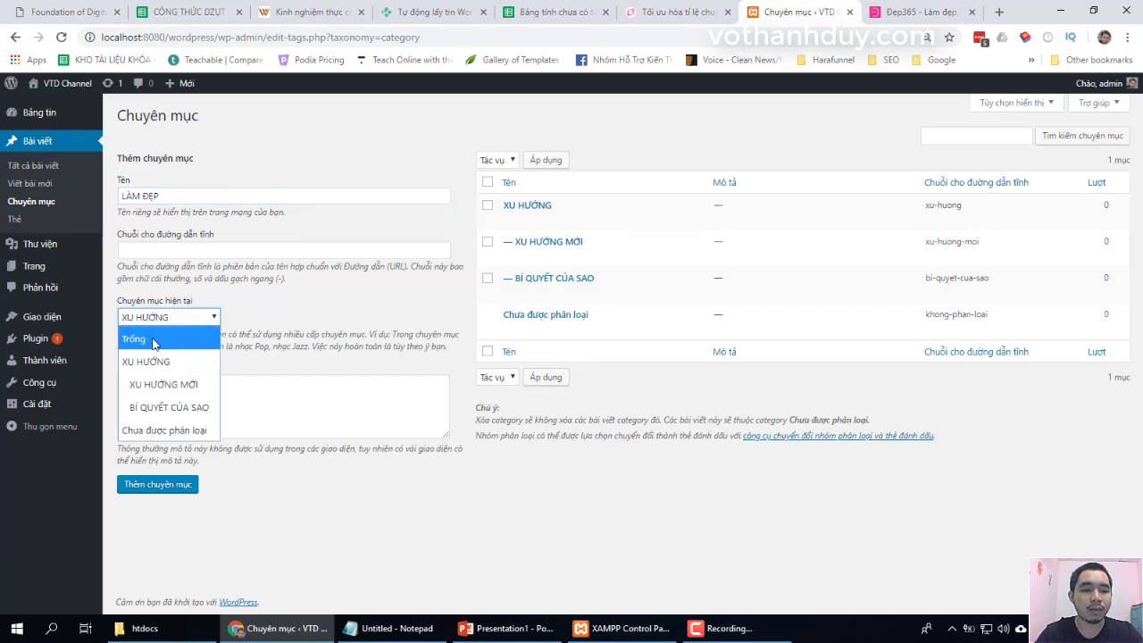
left_click(156, 341)
left_click(159, 484)
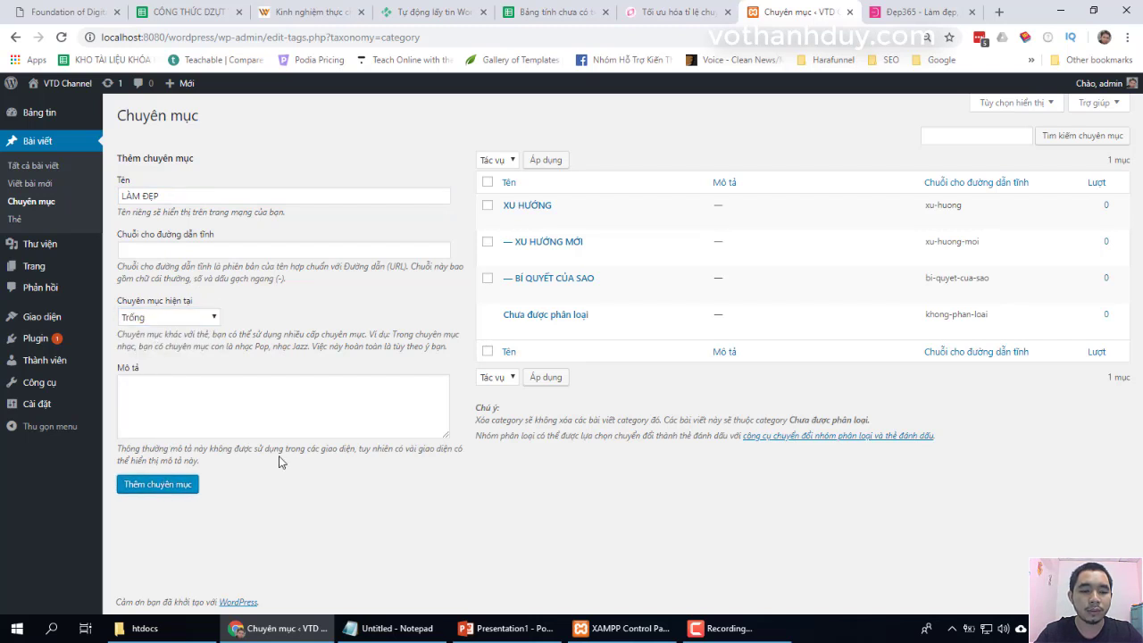
Consult the LÀM ĐẸP submenu on Đẹp365 and add the category "CHĂM SÓC DA" with LÀM ĐẸP as its parent
left_click(920, 12)
mouse_move(694, 113)
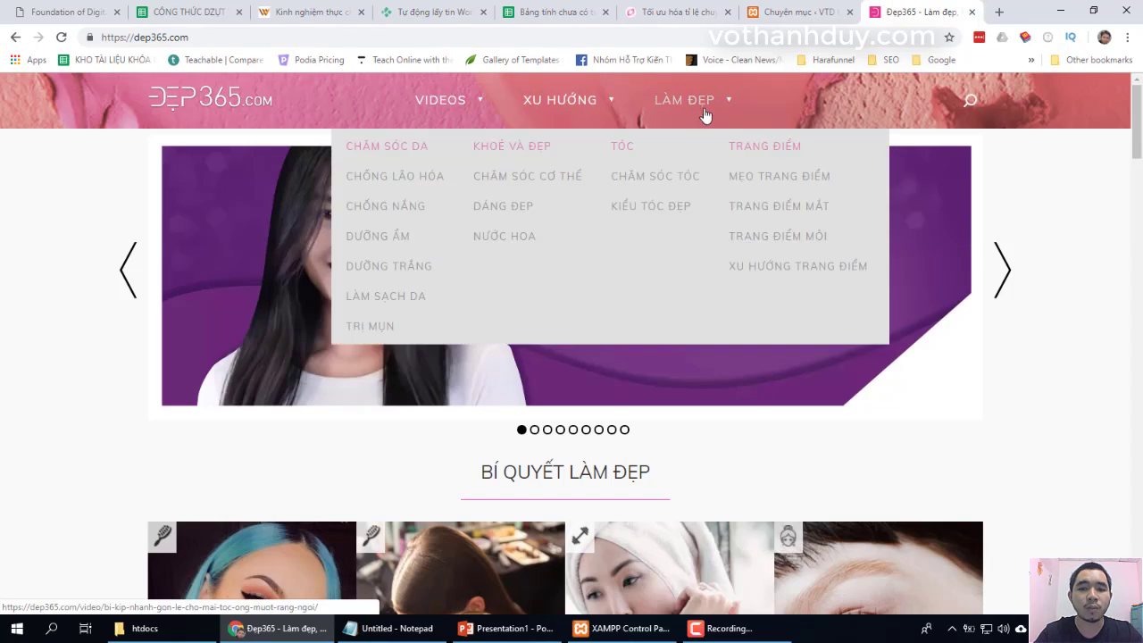
left_click(799, 12)
left_click(217, 197)
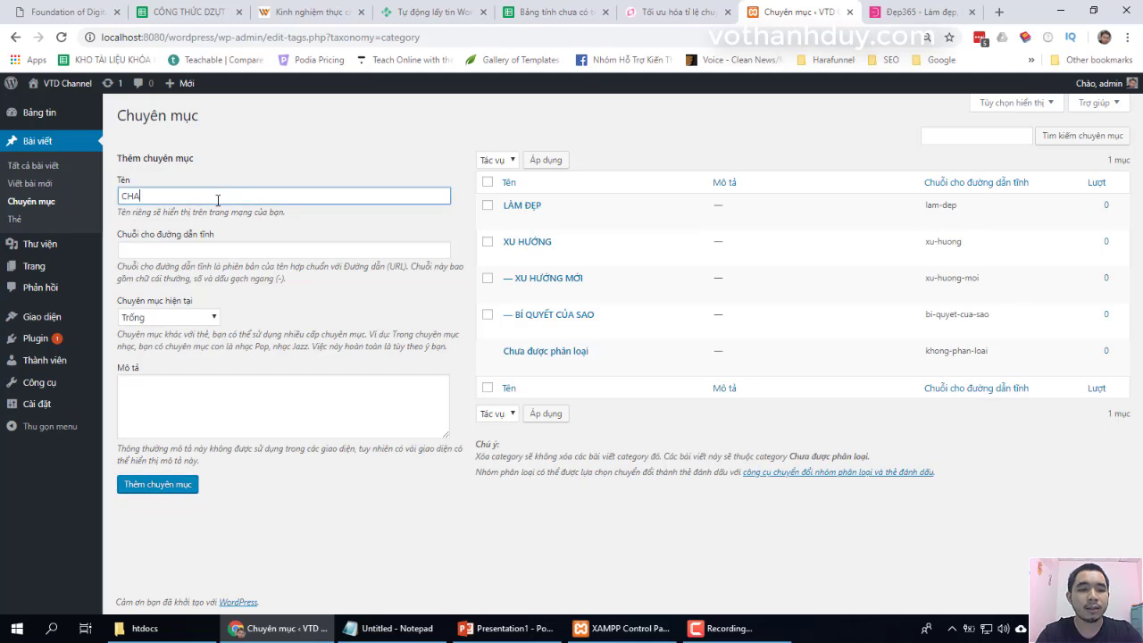
left_click(158, 320)
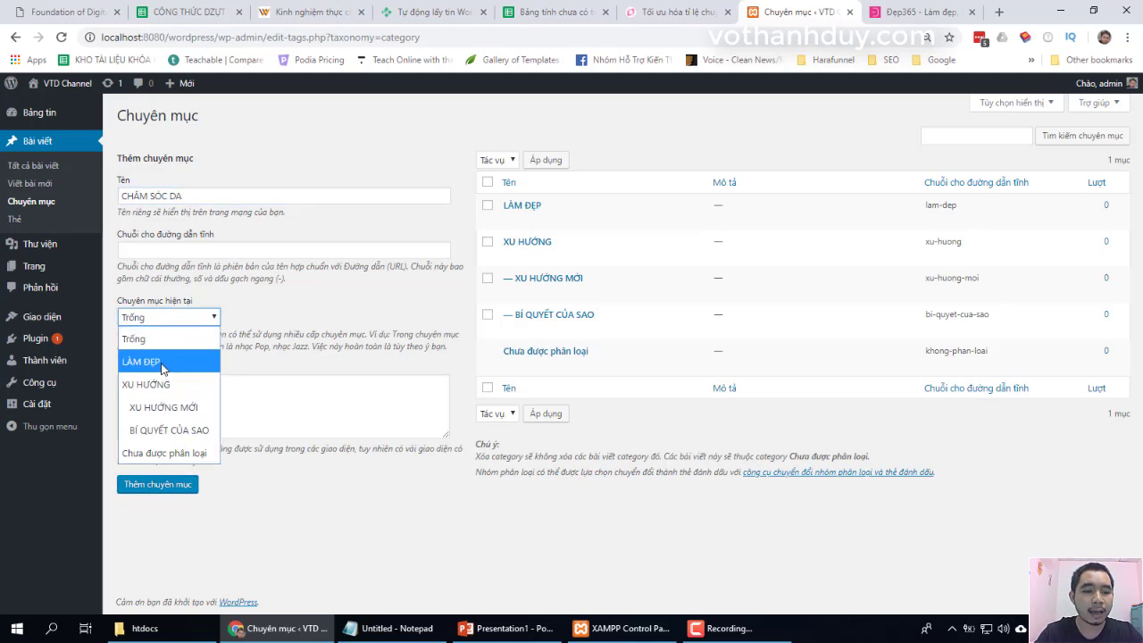
left_click(162, 364)
left_click(170, 485)
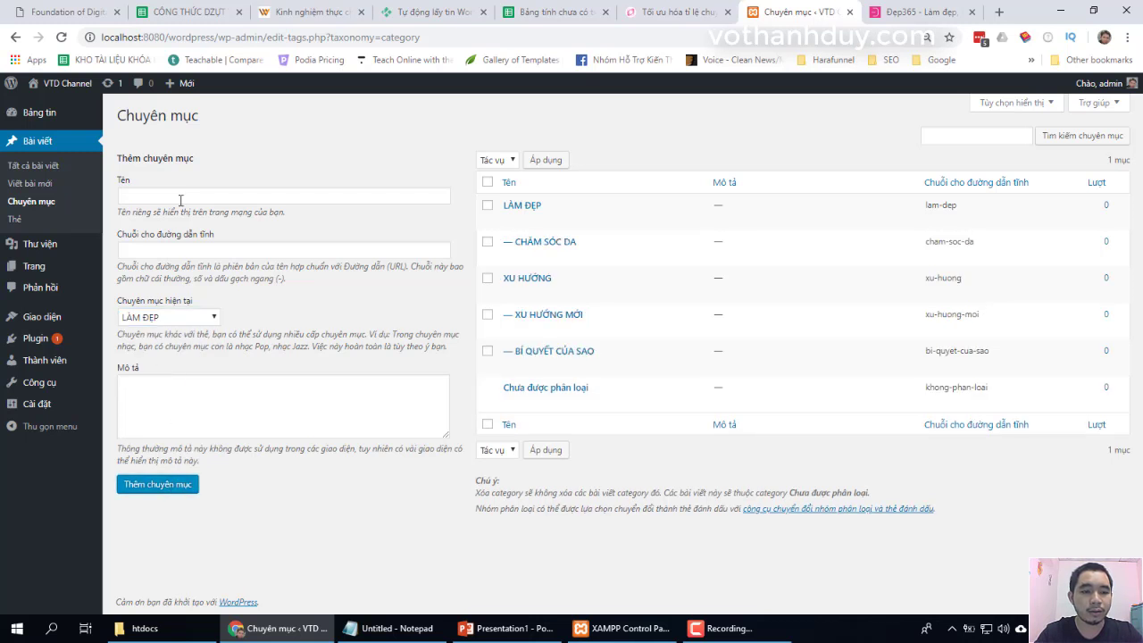
Add the category "KHỎE VÀ ĐẸP" under the parent LÀM ĐẸP
left_click(179, 199)
type("KHOE")
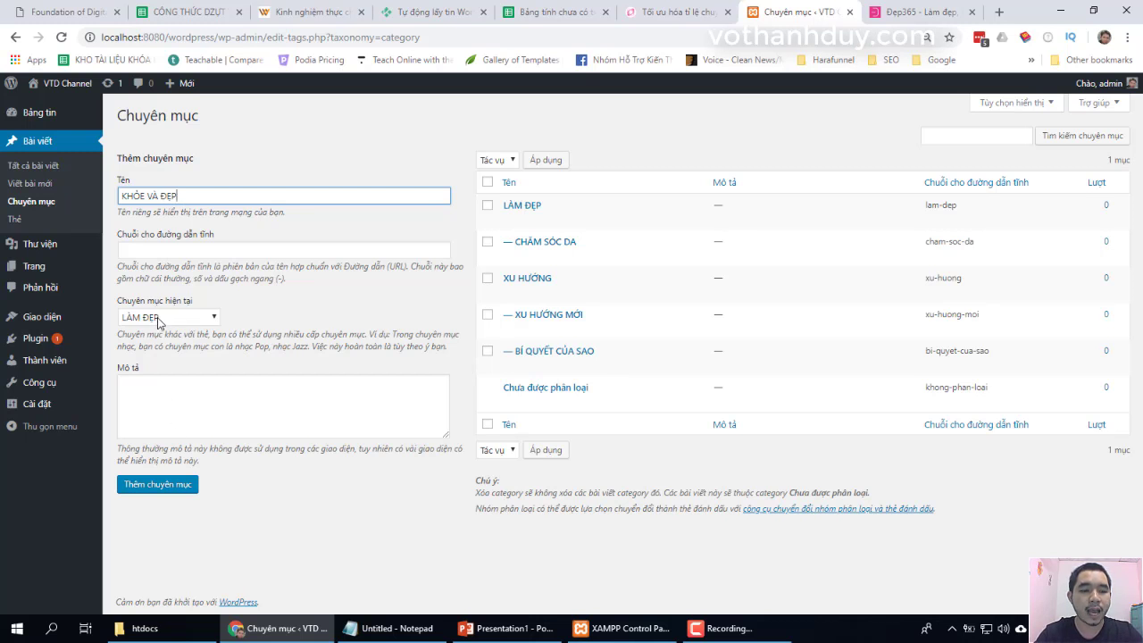
left_click(162, 487)
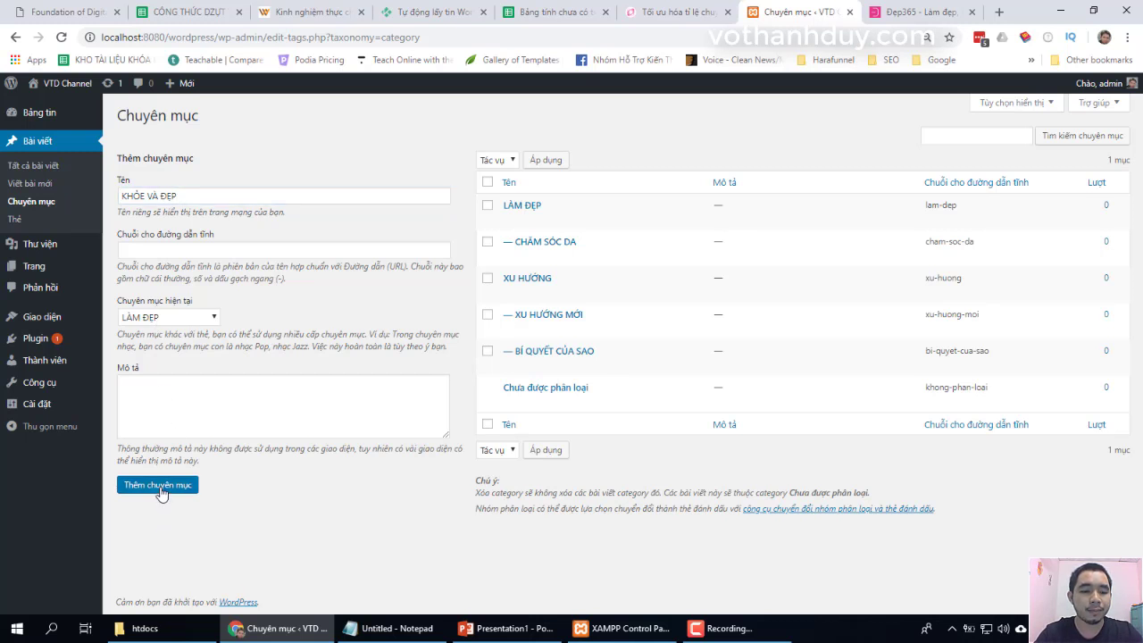
Add the categories "TÓC" and "TRANG ĐIỂM" under the parent LÀM ĐẸP
left_click(163, 195)
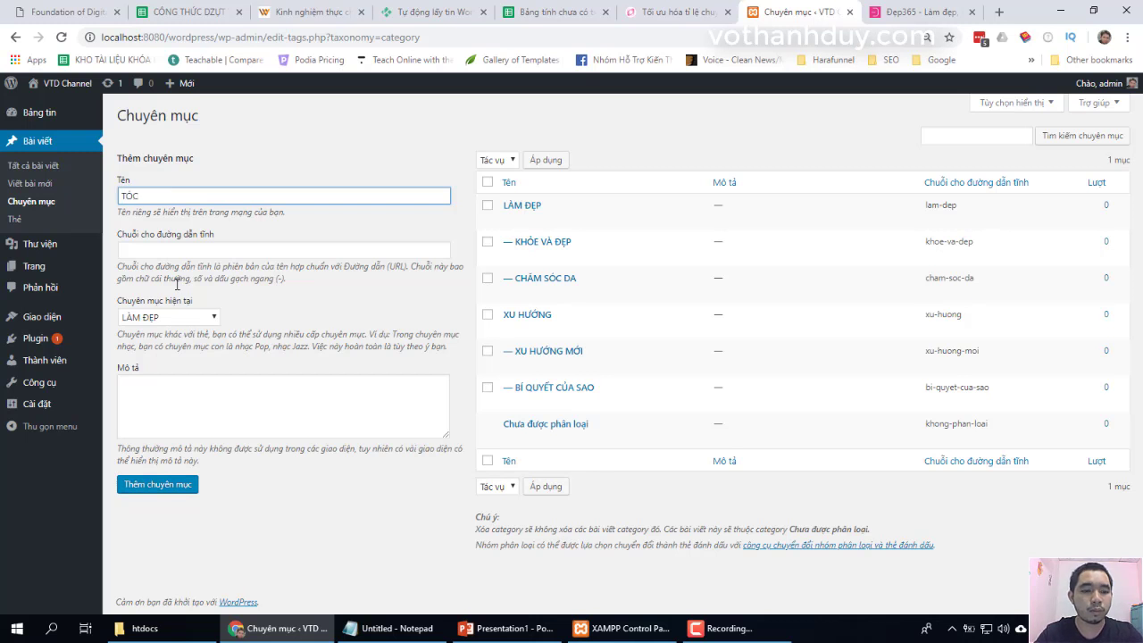
left_click(158, 485)
left_click(179, 196)
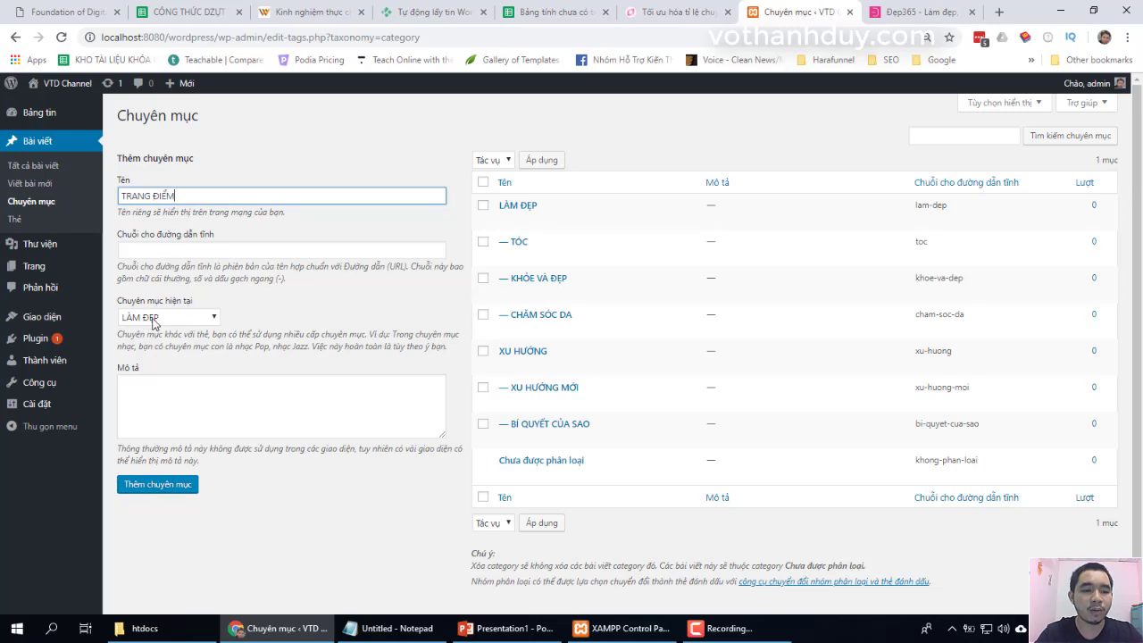
left_click(165, 487)
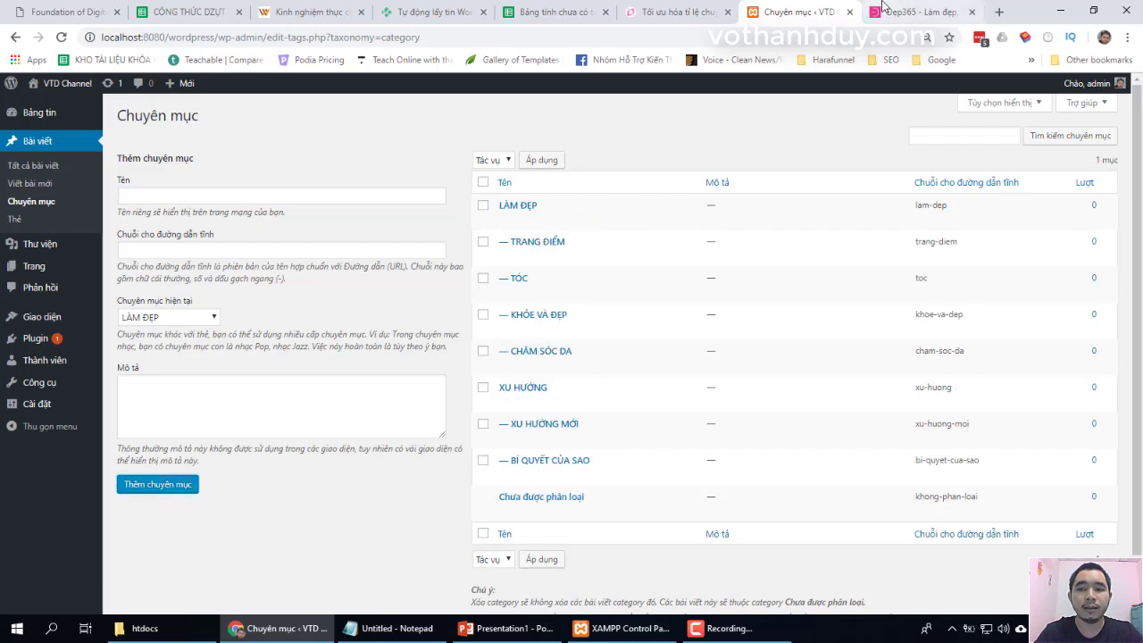
Check the main menus on Đẹp365 once more, then return to the WordPress category list
left_click(910, 12)
mouse_move(624, 108)
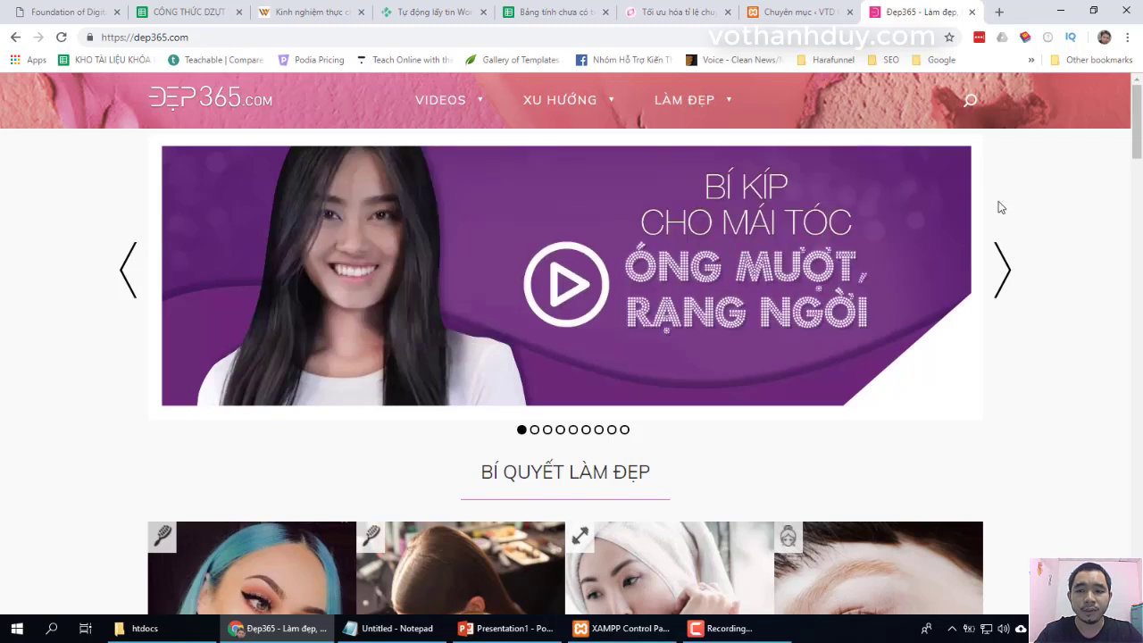
left_click(795, 14)
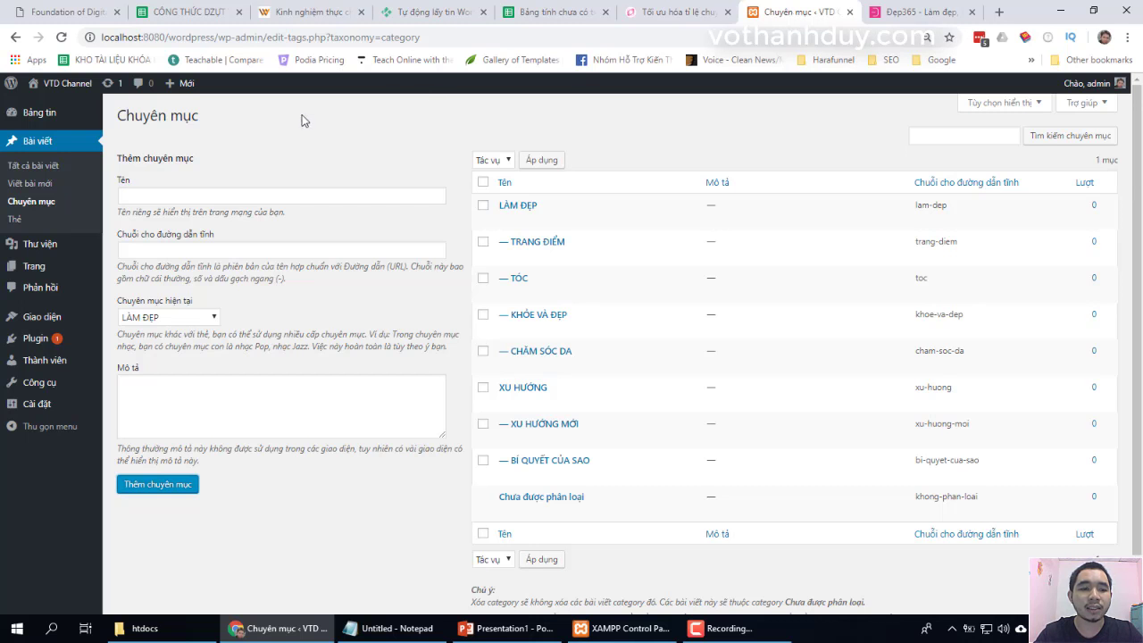
Start a new post and look over its title, content, category, tag and featured image areas
left_click(41, 190)
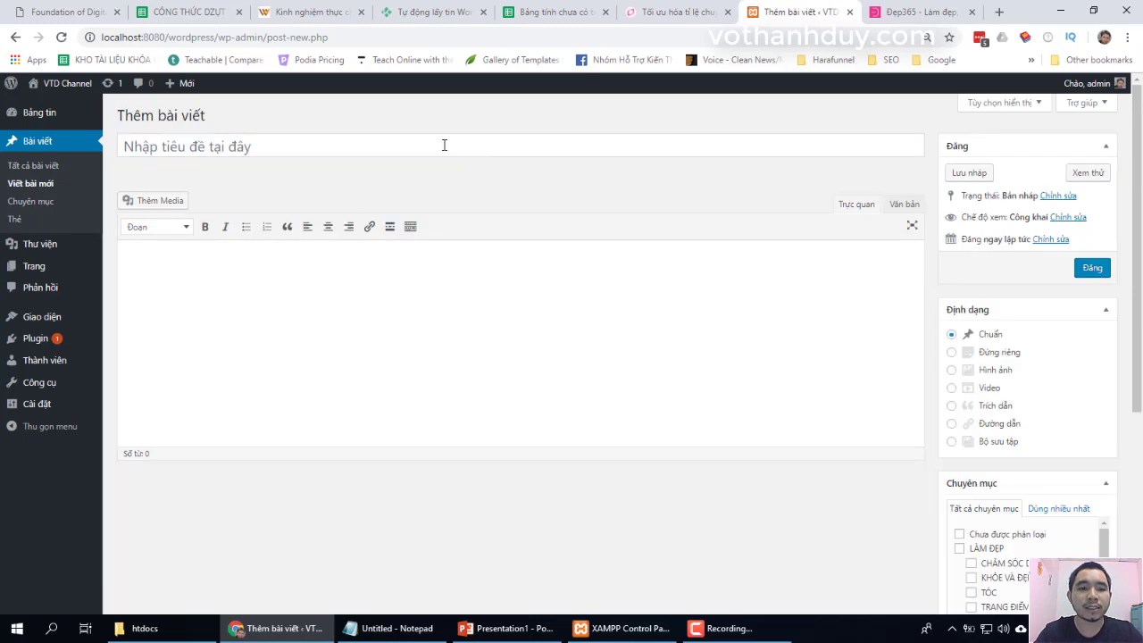
left_click(349, 145)
left_click(341, 310)
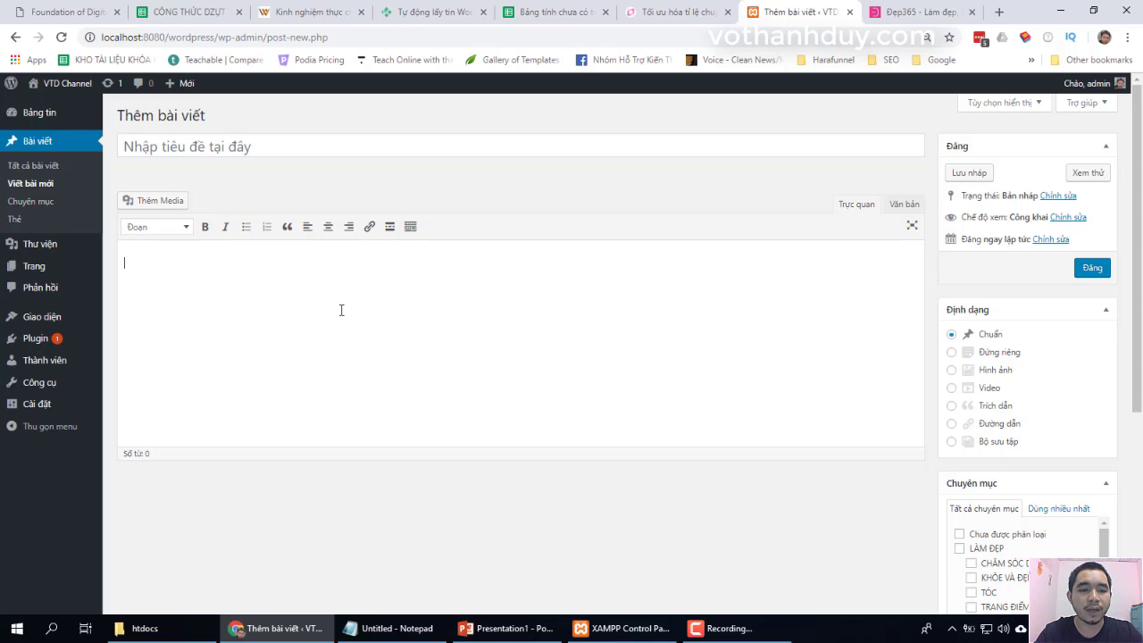
scroll(964, 468, "down", 2)
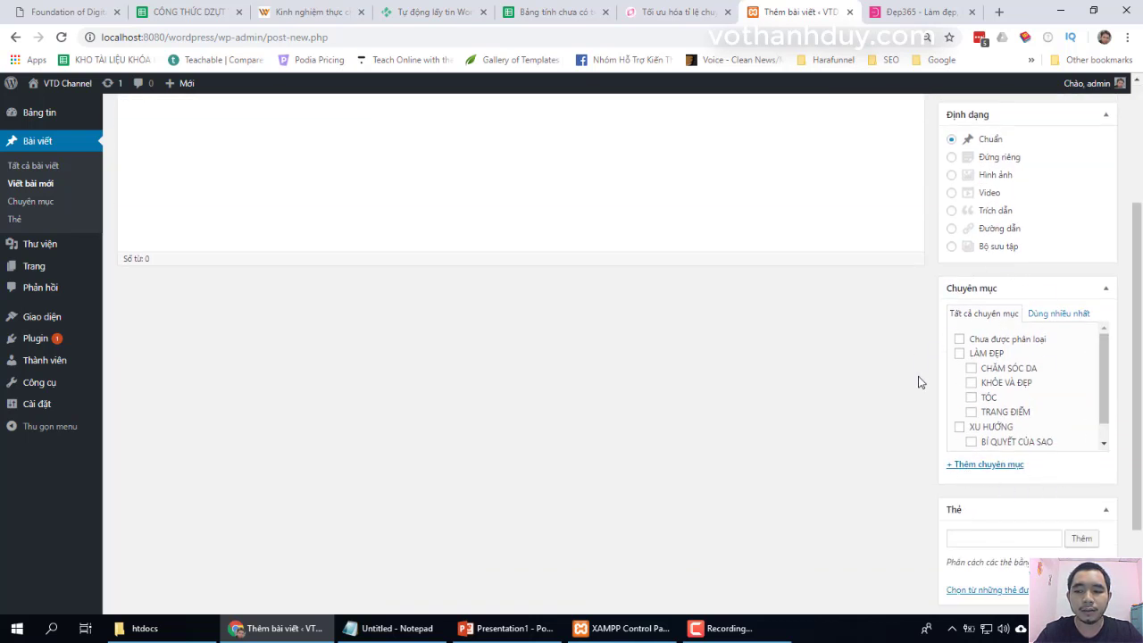
scroll(897, 476, "down", 2)
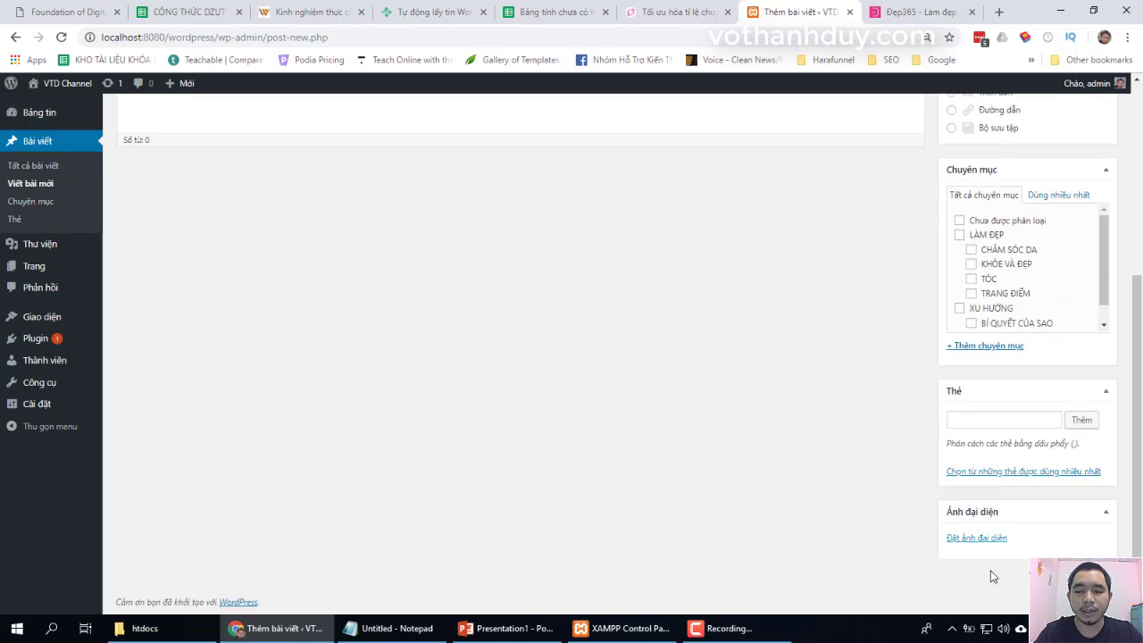
scroll(913, 390, "up", 5)
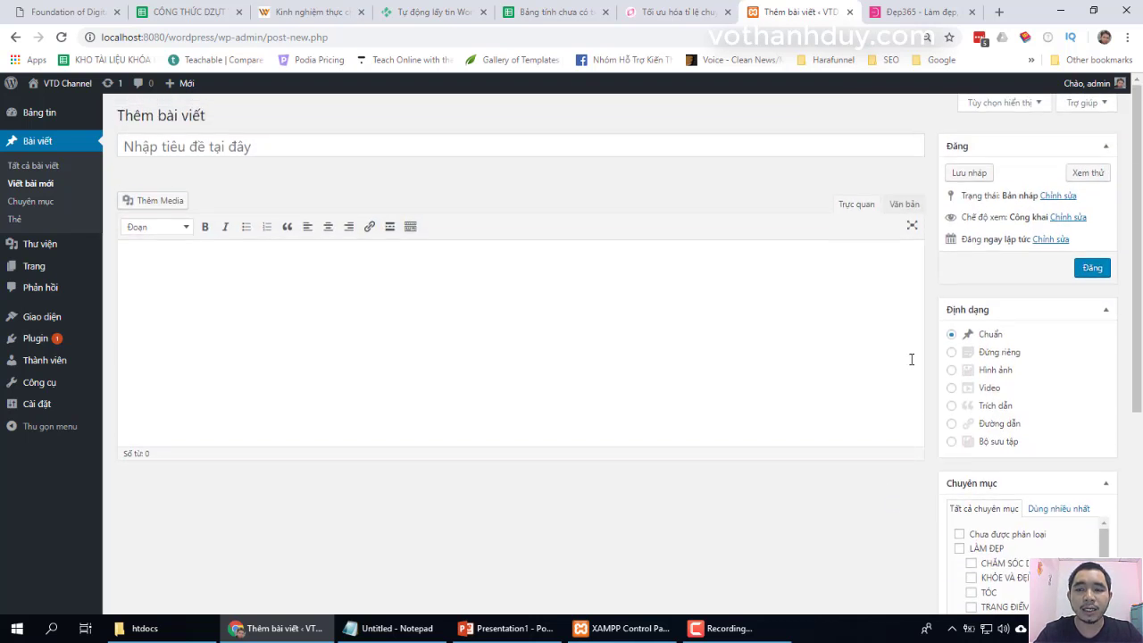
Go to BÍ QUYẾT CỦA SAO on Đẹp365 and open the featured “Breathin” article in a separate browser tab
left_click(902, 16)
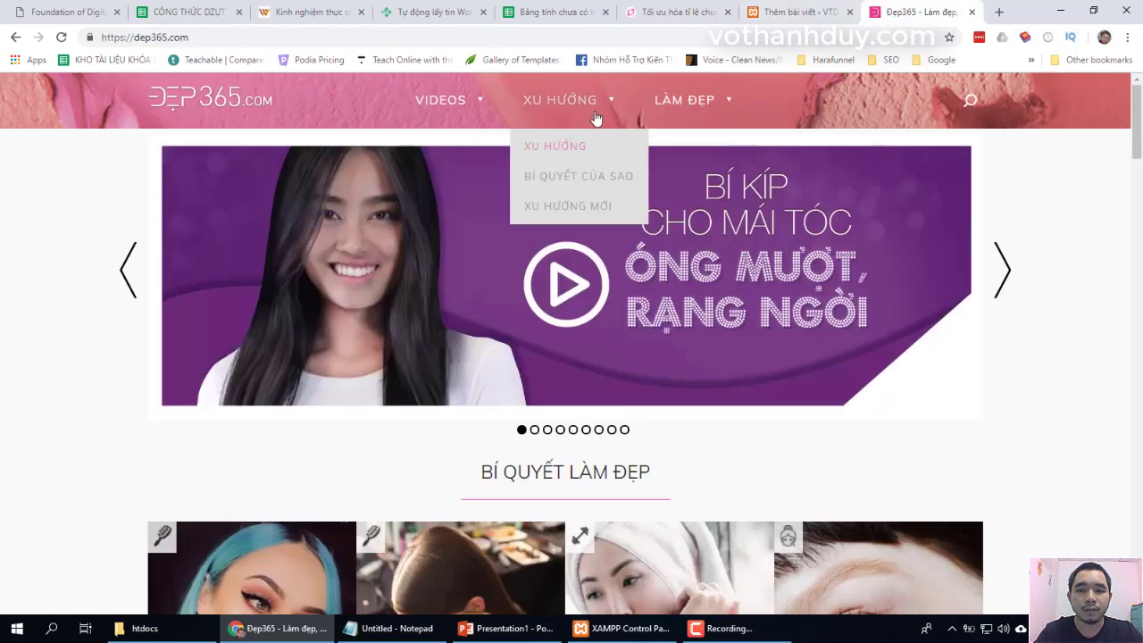
left_click(558, 178)
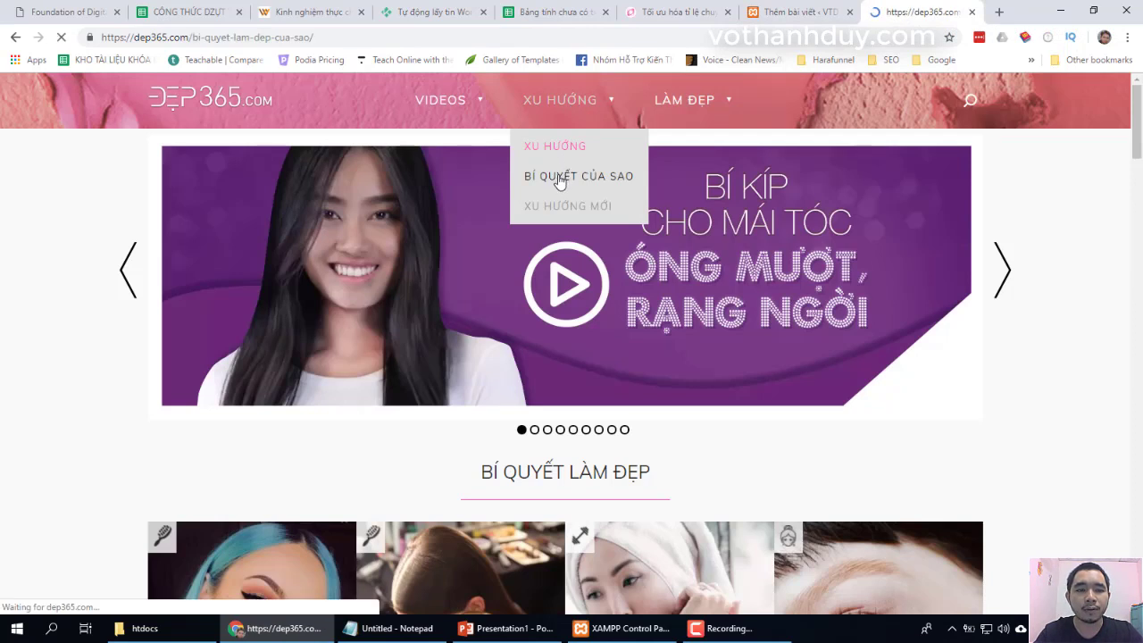
scroll(1013, 343, "down", 6)
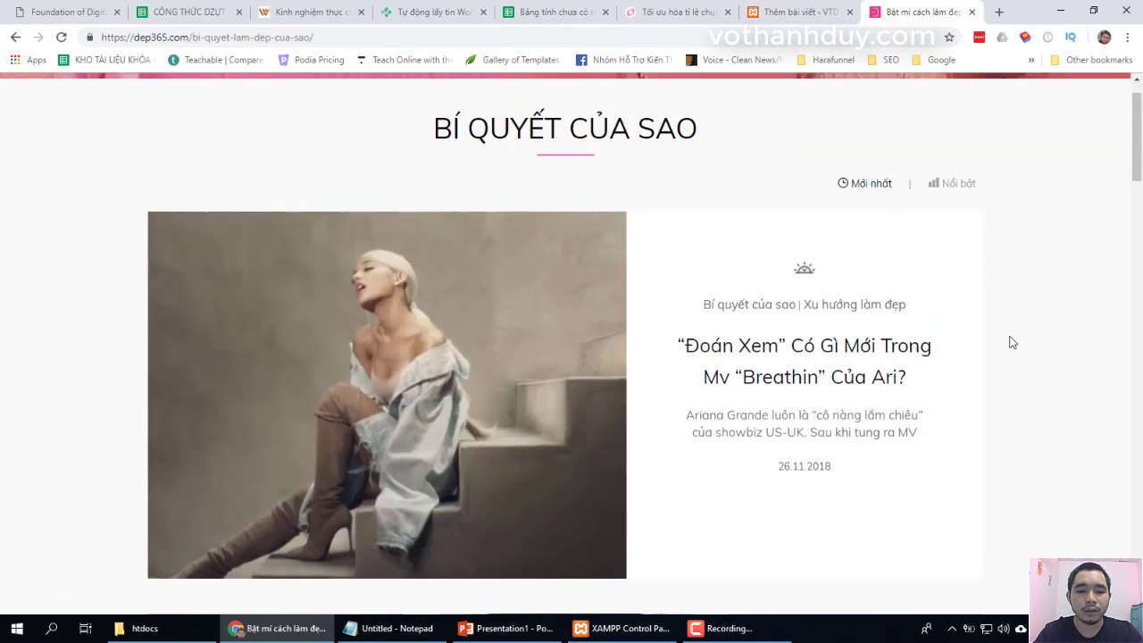
scroll(1013, 343, "up", 6)
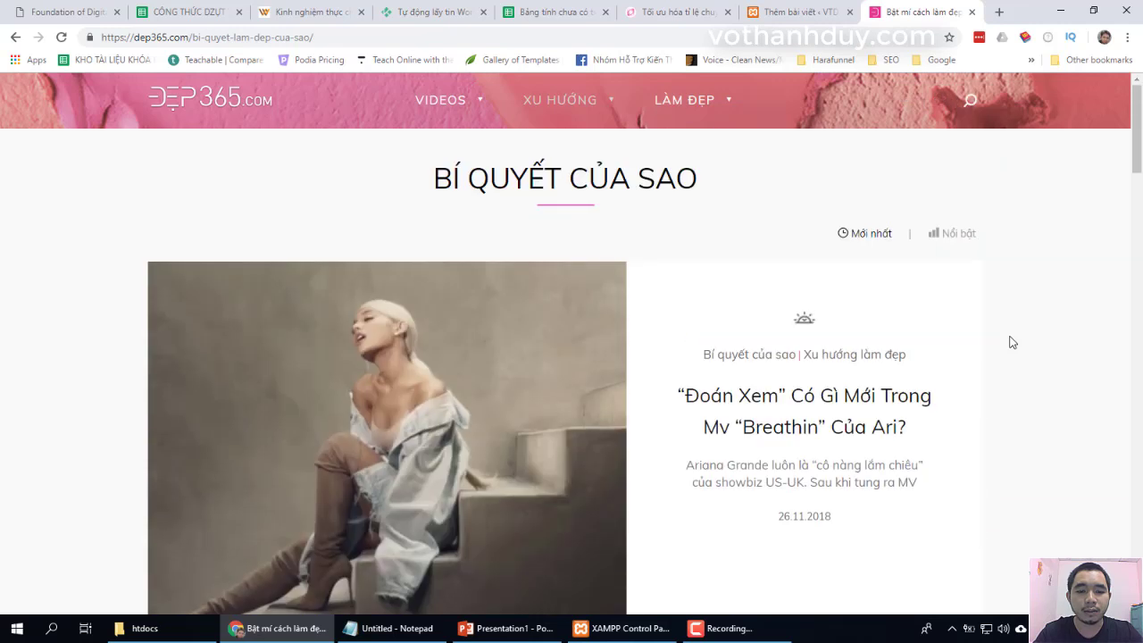
right_click(815, 404)
left_click(875, 410)
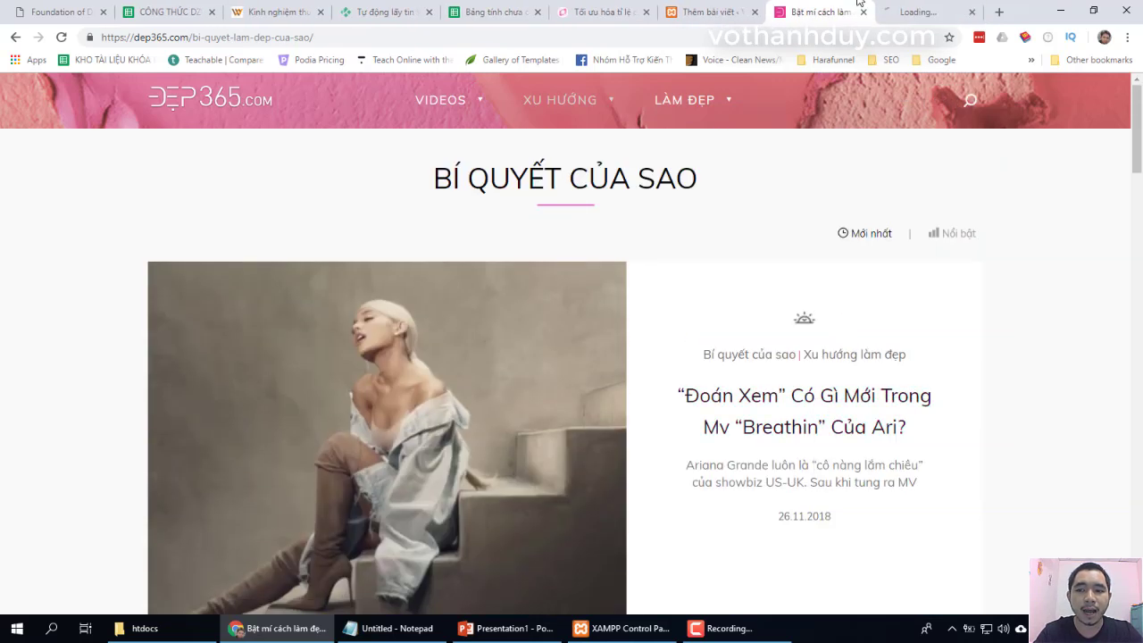
left_click(914, 7)
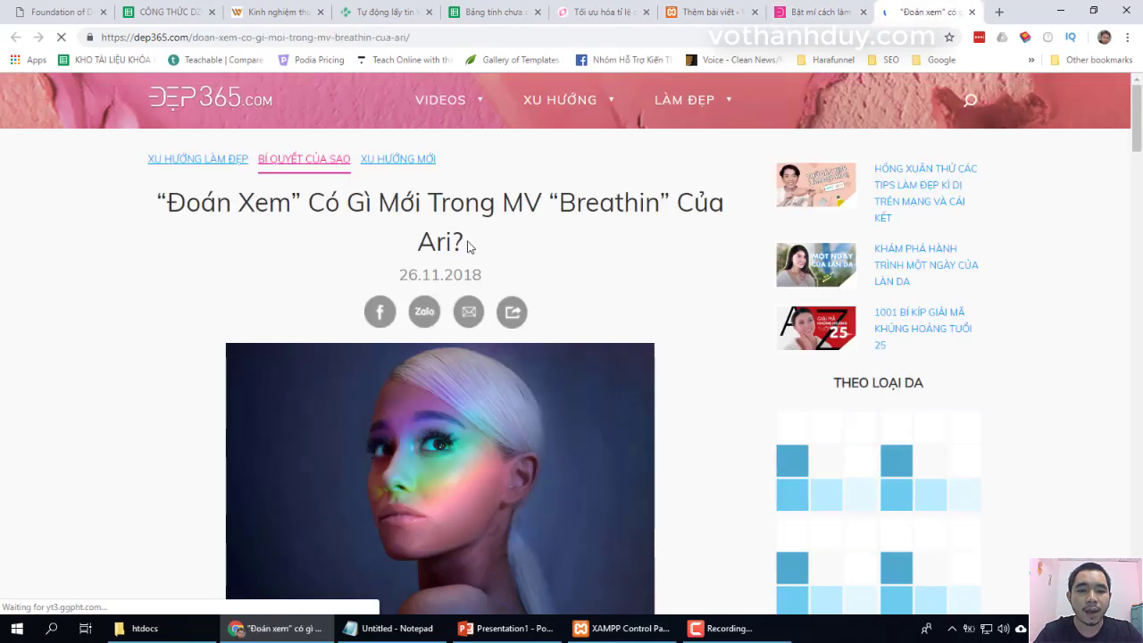
Copy the Đẹp365 article's headline “Đoán Xem” Có Gì Mới Trong MV “Breathin” Của Ari? into the new WordPress post's title
left_click_drag(464, 241, 160, 206)
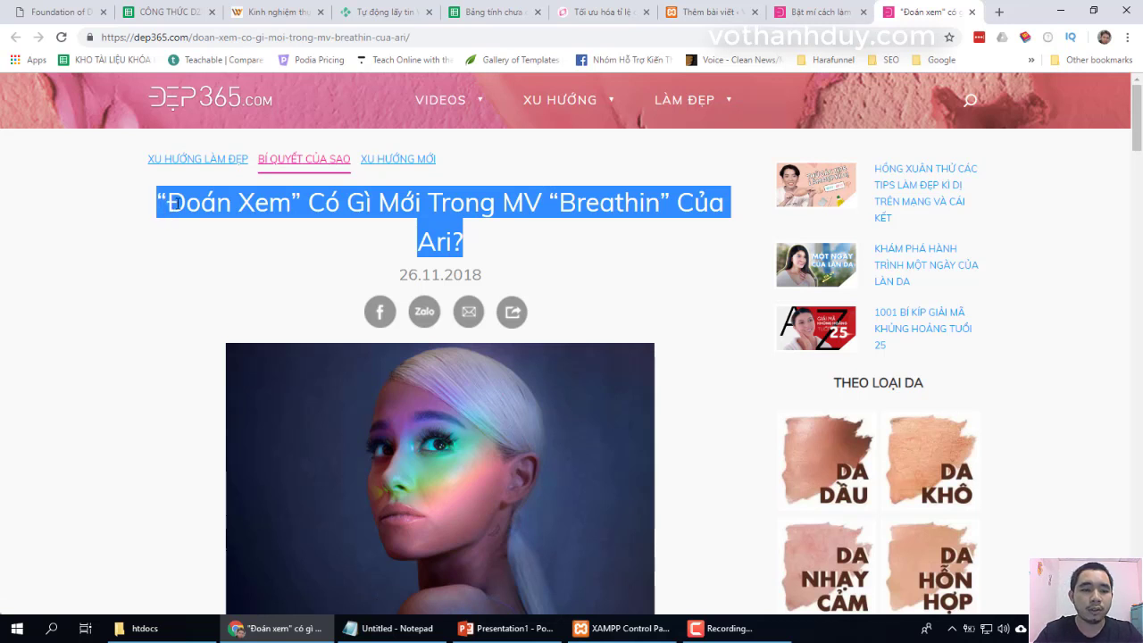
right_click(176, 204)
left_click(202, 217)
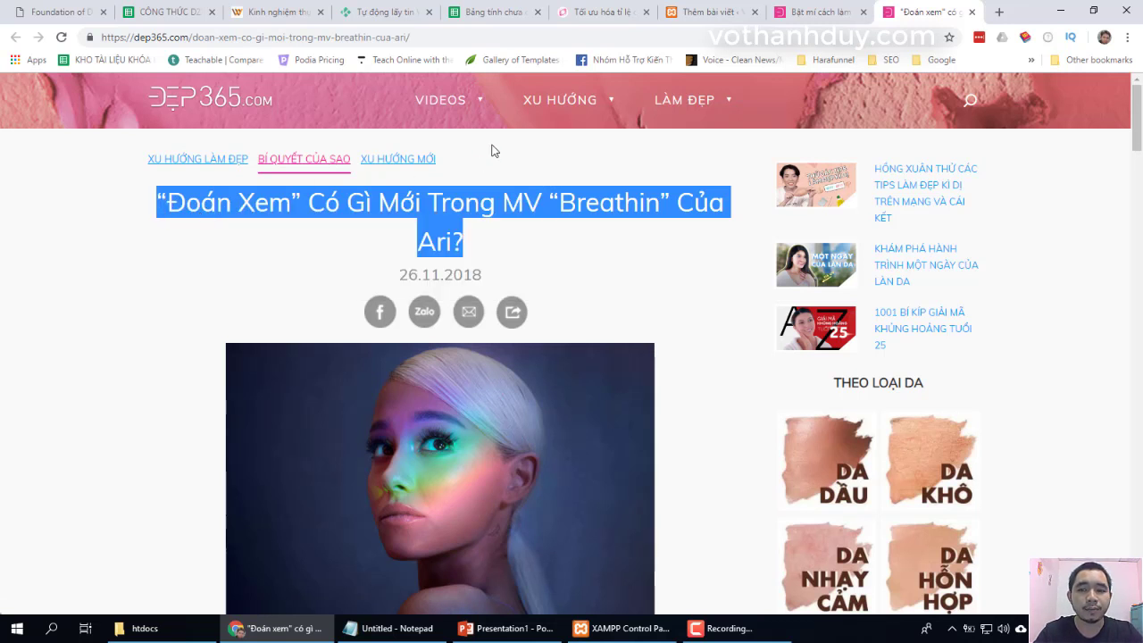
left_click(683, 9)
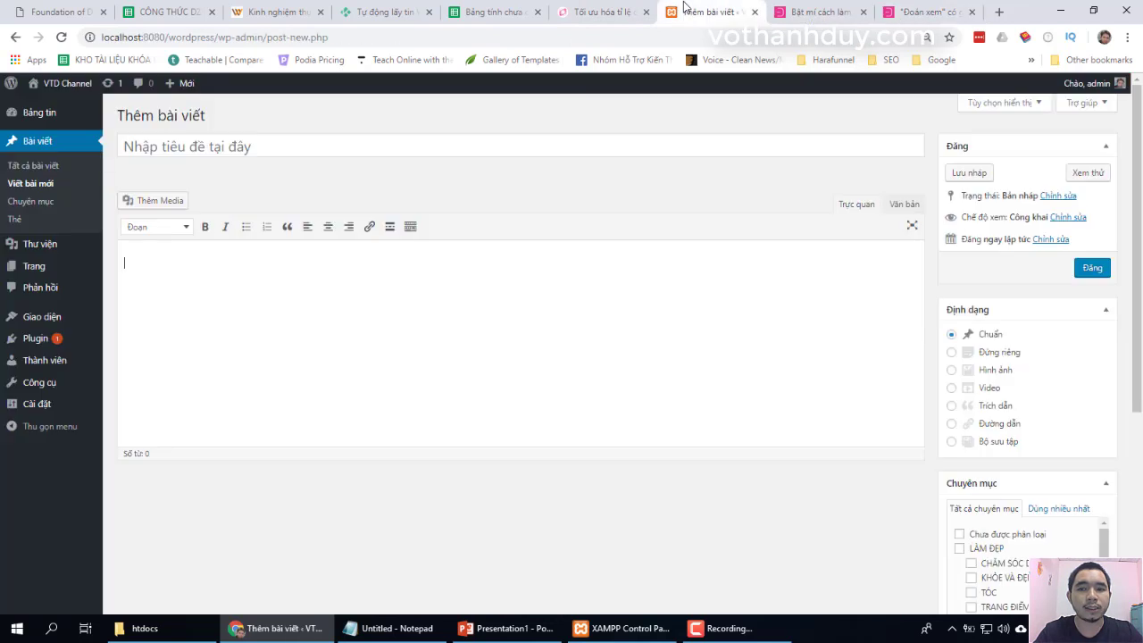
left_click(322, 149)
right_click(322, 149)
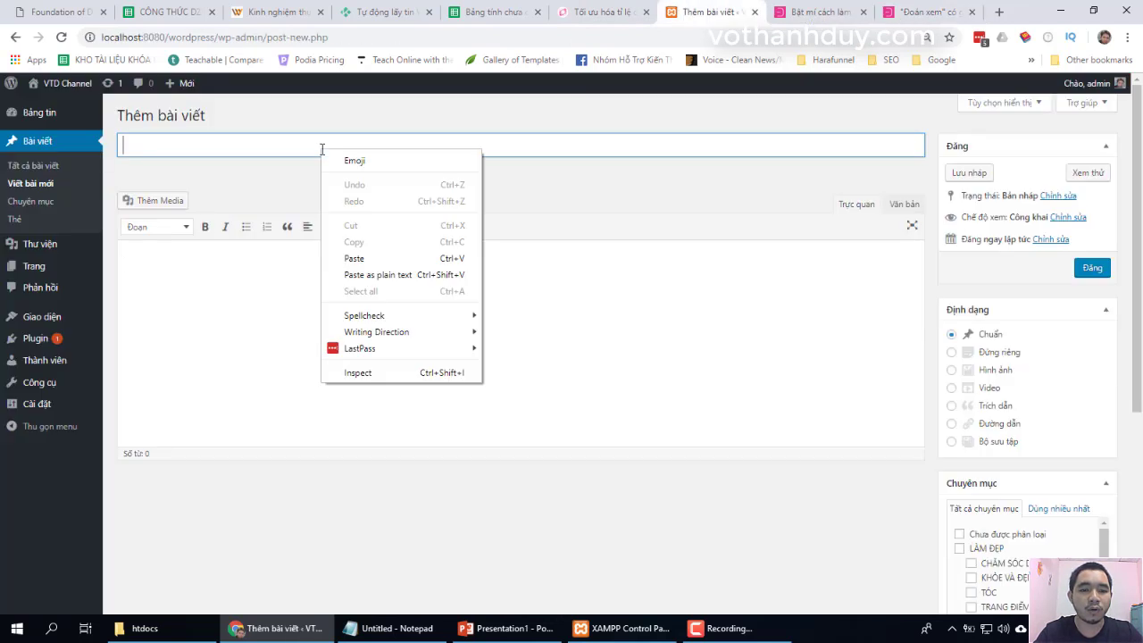
left_click(373, 259)
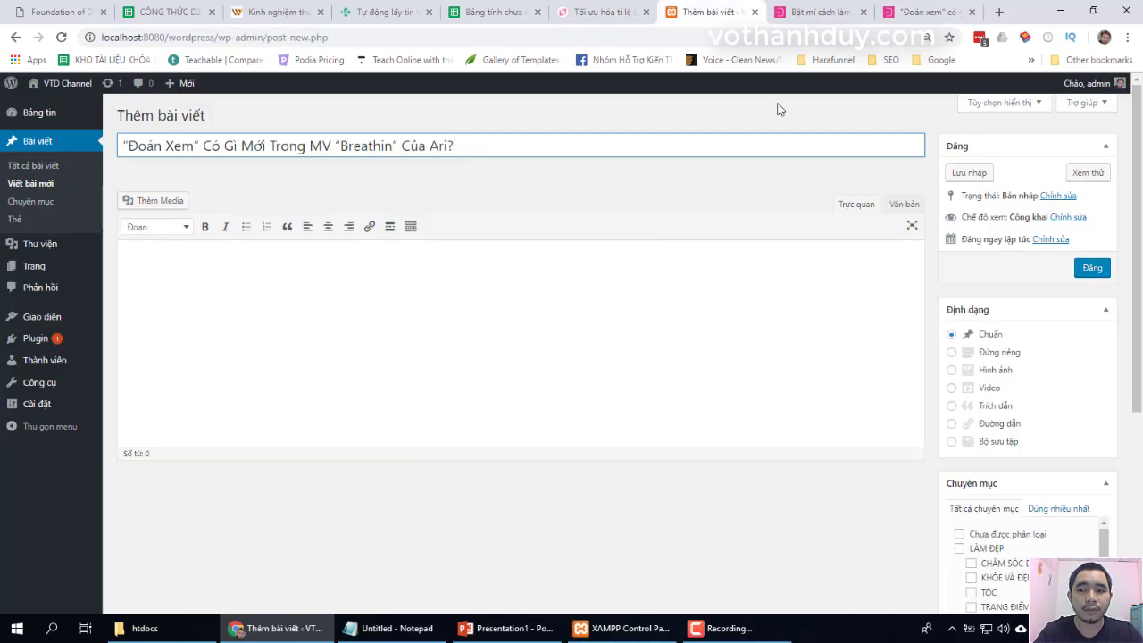
Select the Đẹp365 article's body from its opening paragraph about Ariana Grande down to the tags line and copy it
left_click(923, 11)
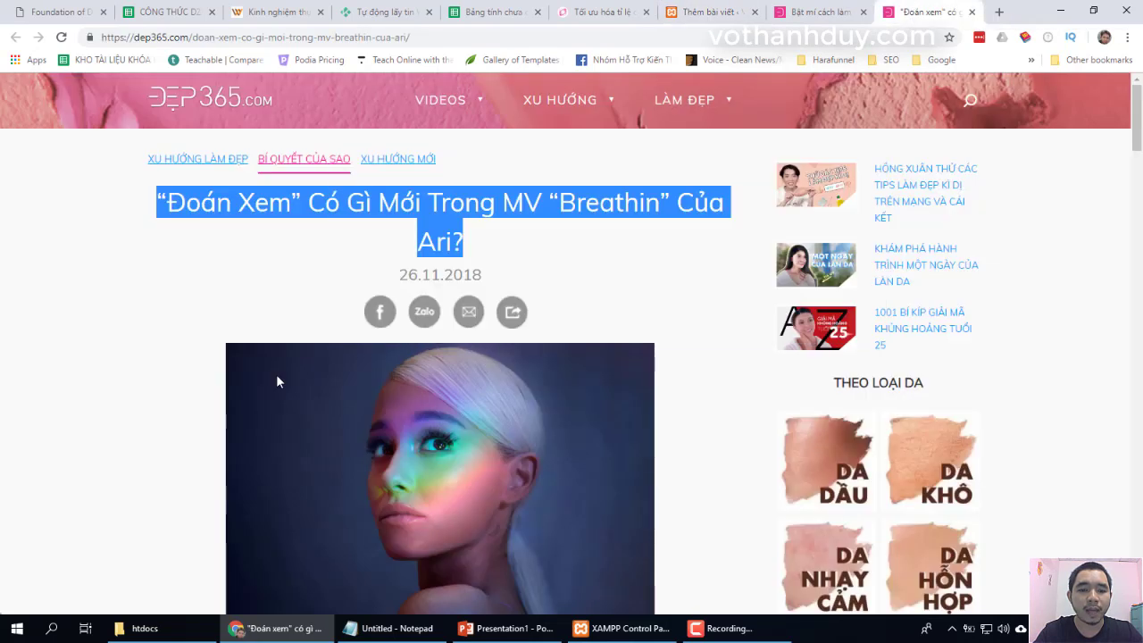
left_click(175, 366)
scroll(175, 366, "down", 3)
scroll(175, 366, "up", 1)
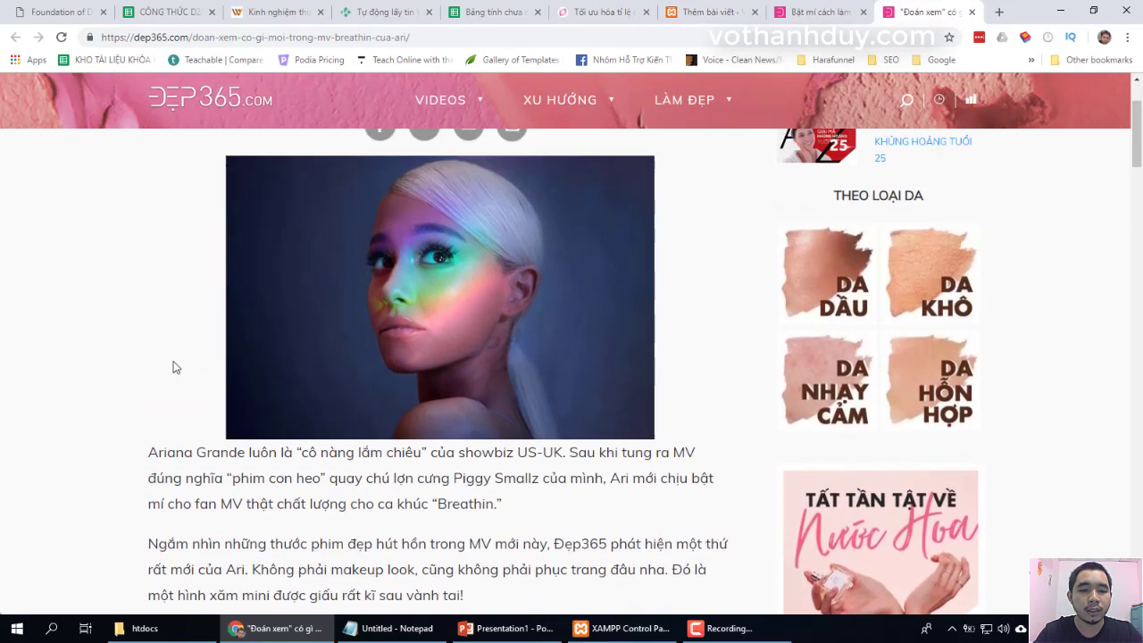
scroll(174, 362, "up", 2)
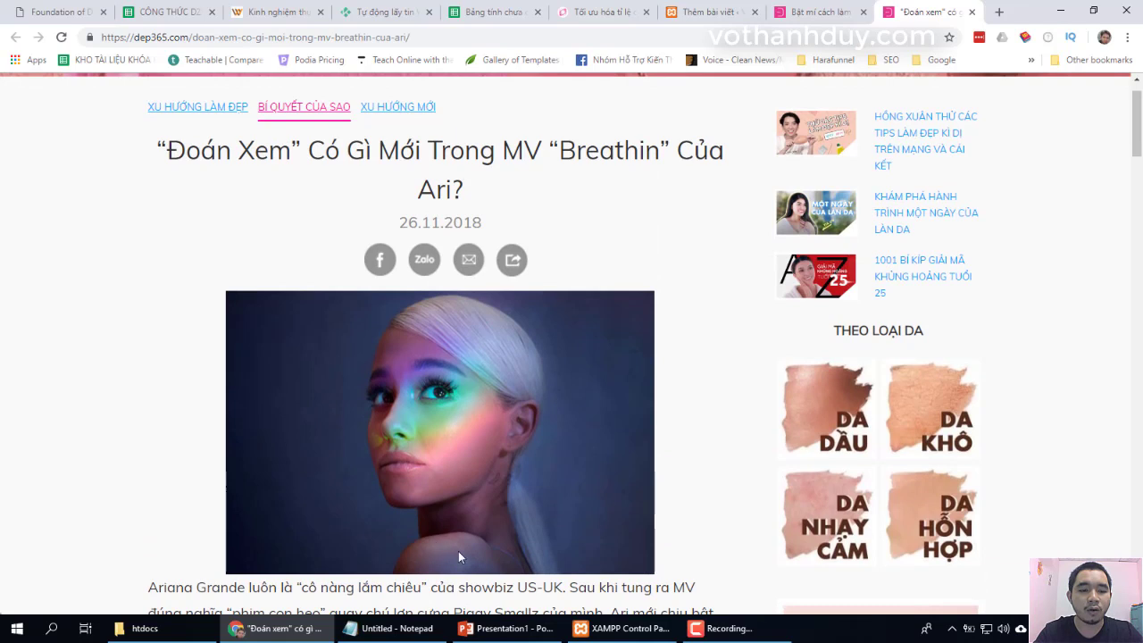
left_click_drag(458, 556, 487, 250)
left_click(609, 212)
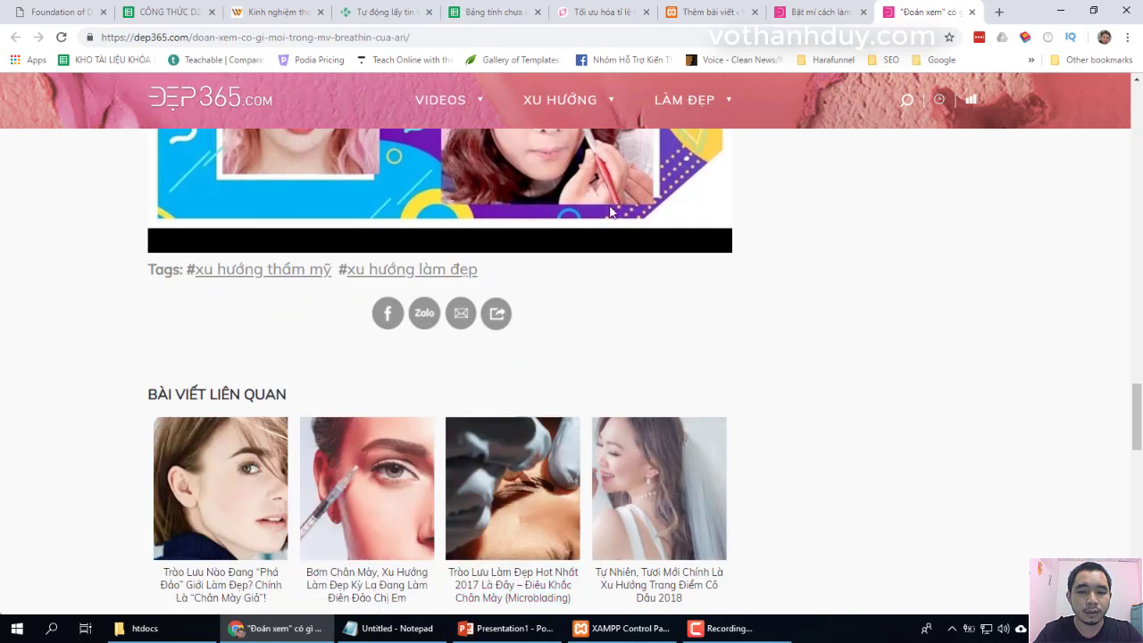
triple_click(735, 224)
left_click(730, 219)
triple_click(737, 227)
left_click(714, 246)
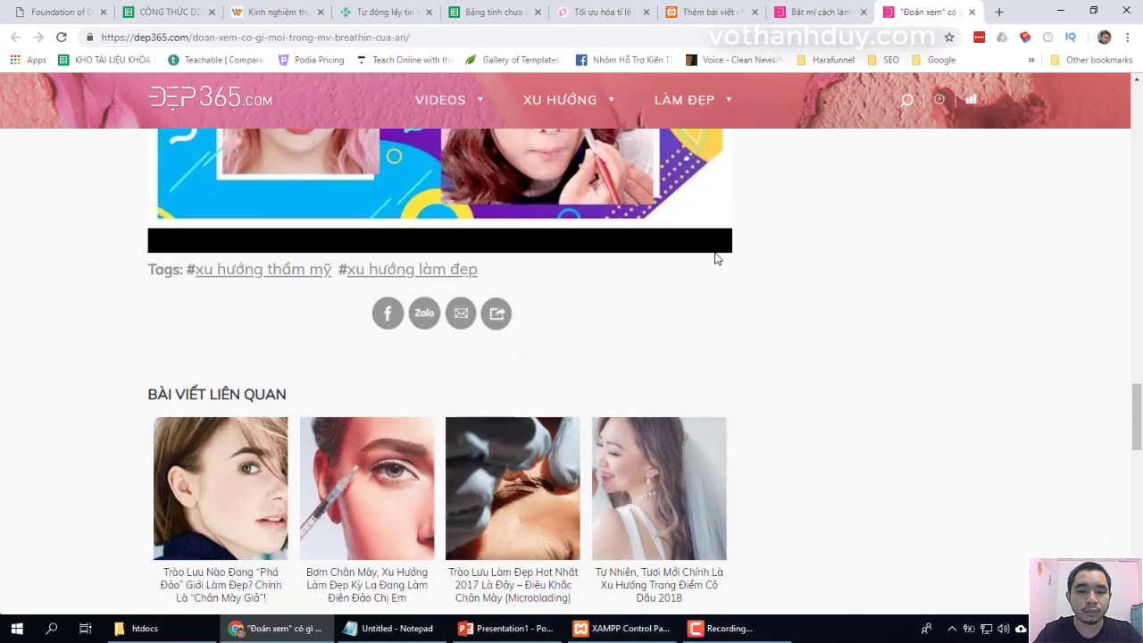
triple_click(720, 267)
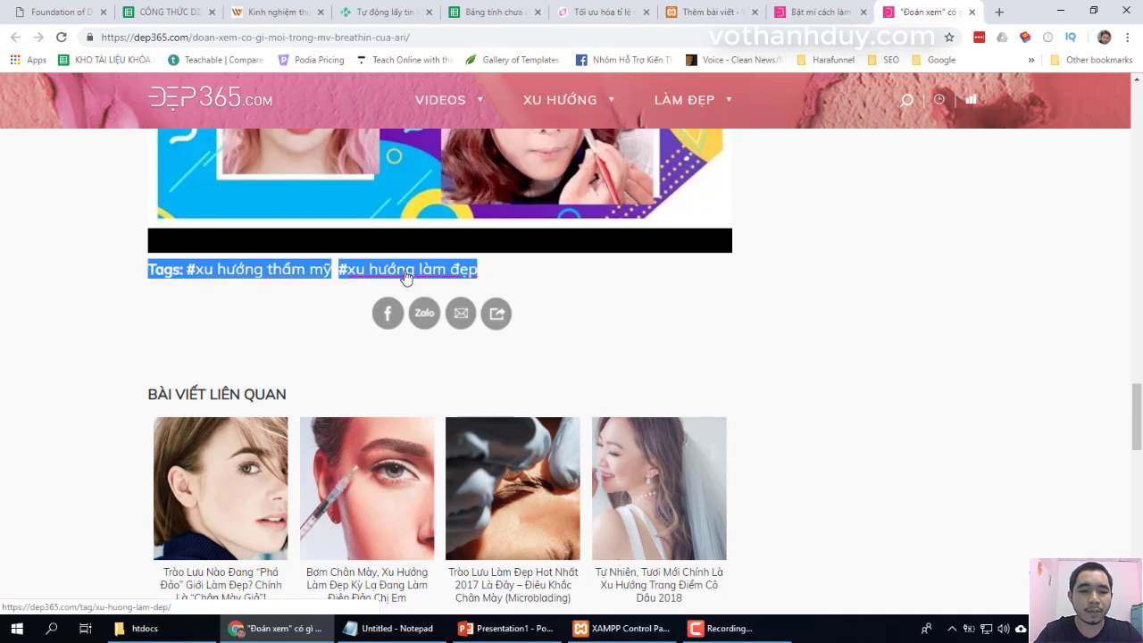
key("ctrl+a")
scroll(801, 313, "up", 10)
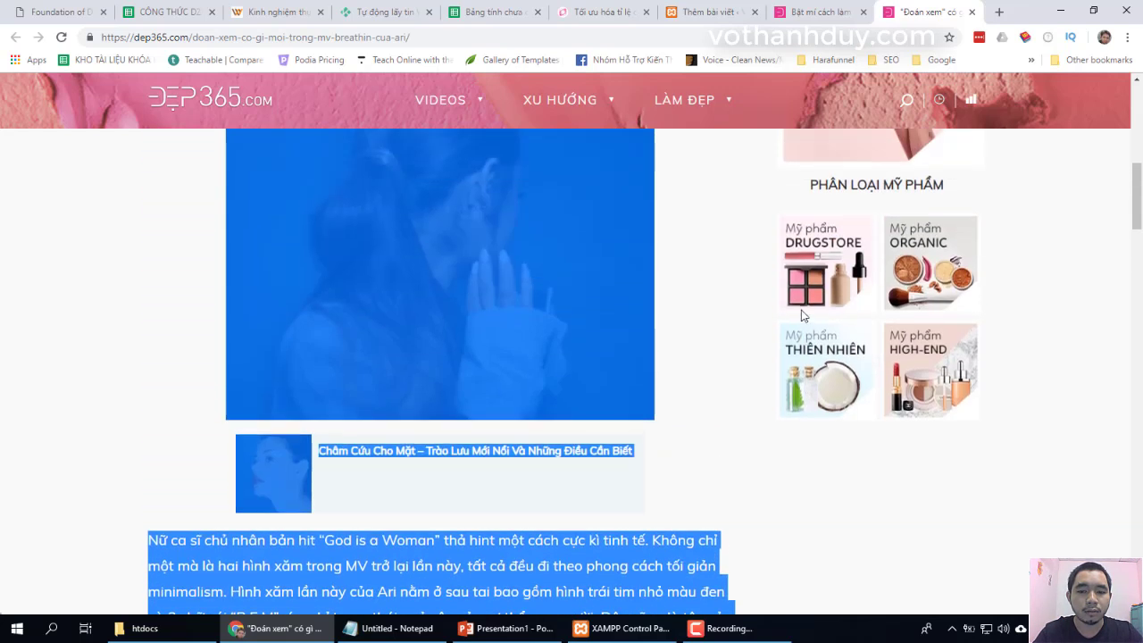
scroll(803, 317, "down", 1)
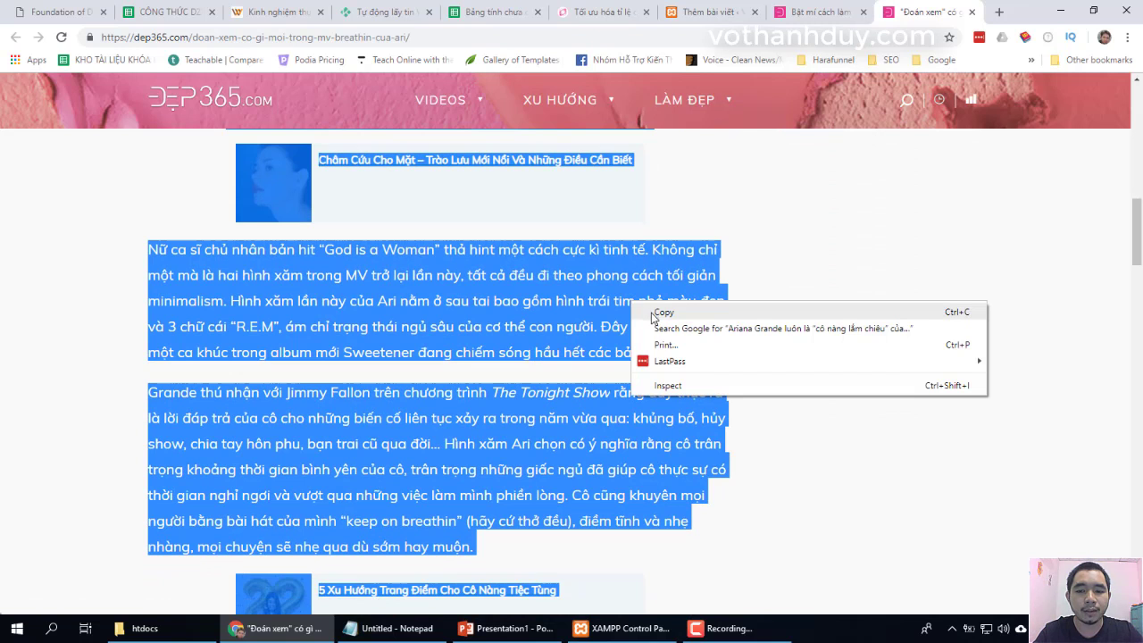
left_click(660, 311)
Try to paste the copied article body into the WordPress post's content area
left_click(701, 12)
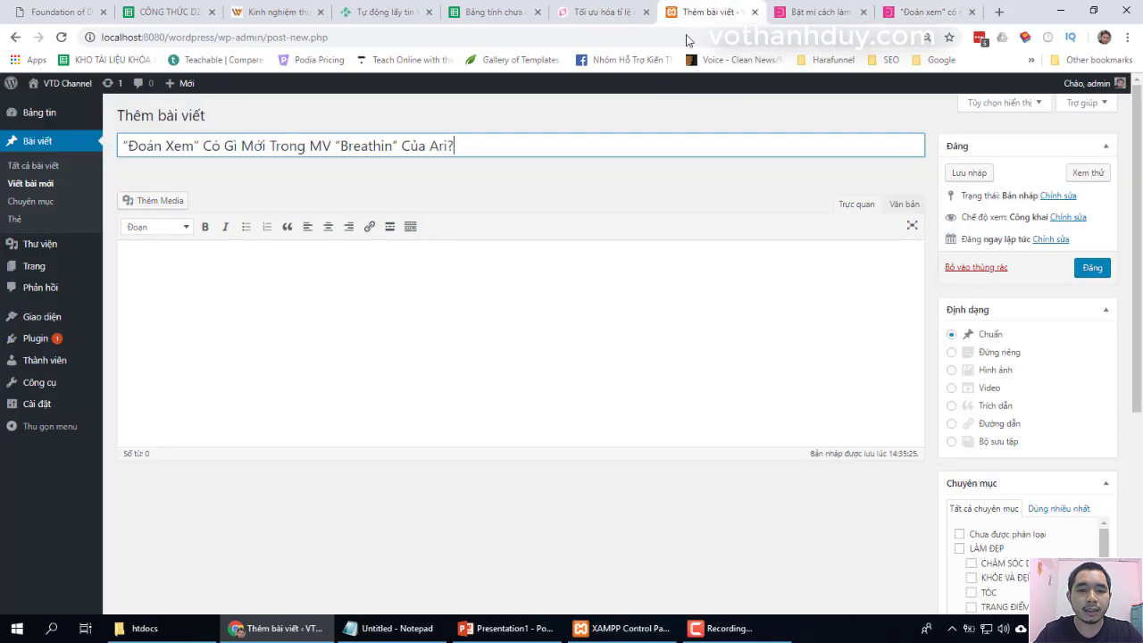
left_click(465, 324)
right_click(465, 324)
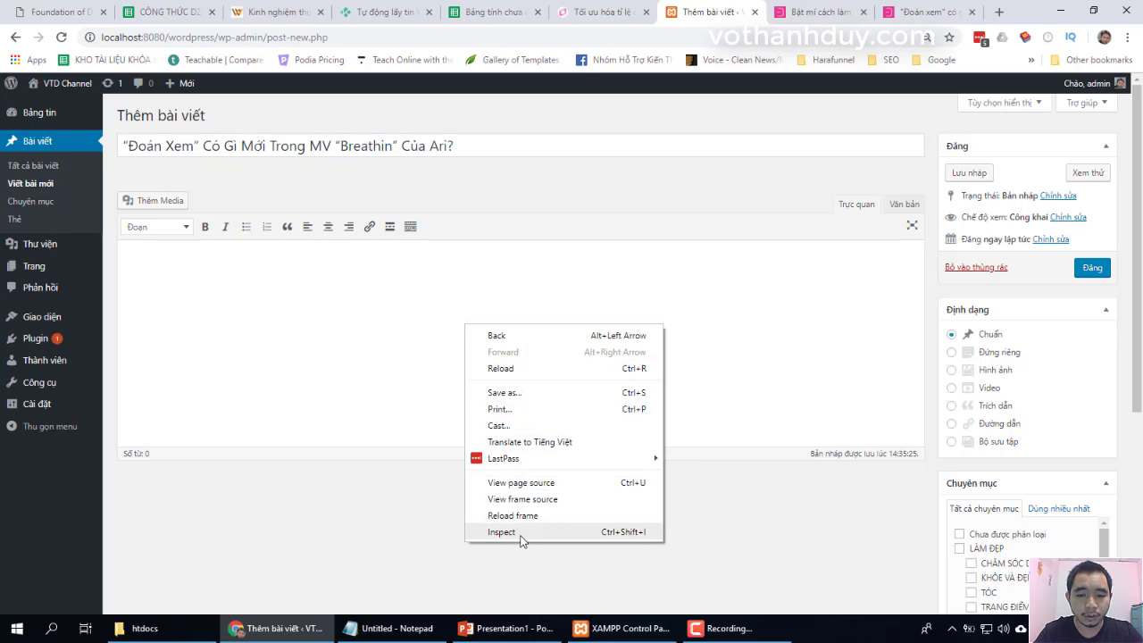
left_click(608, 271)
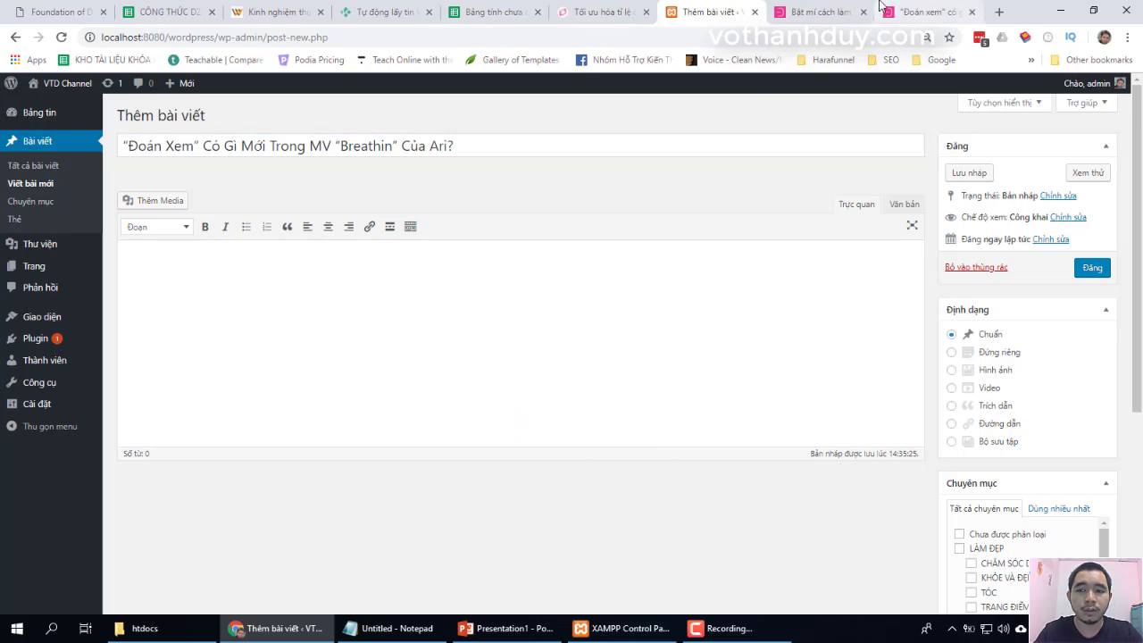
Copy the selected Đẹp365 article body again and paste it into the WordPress post's content area
left_click(907, 4)
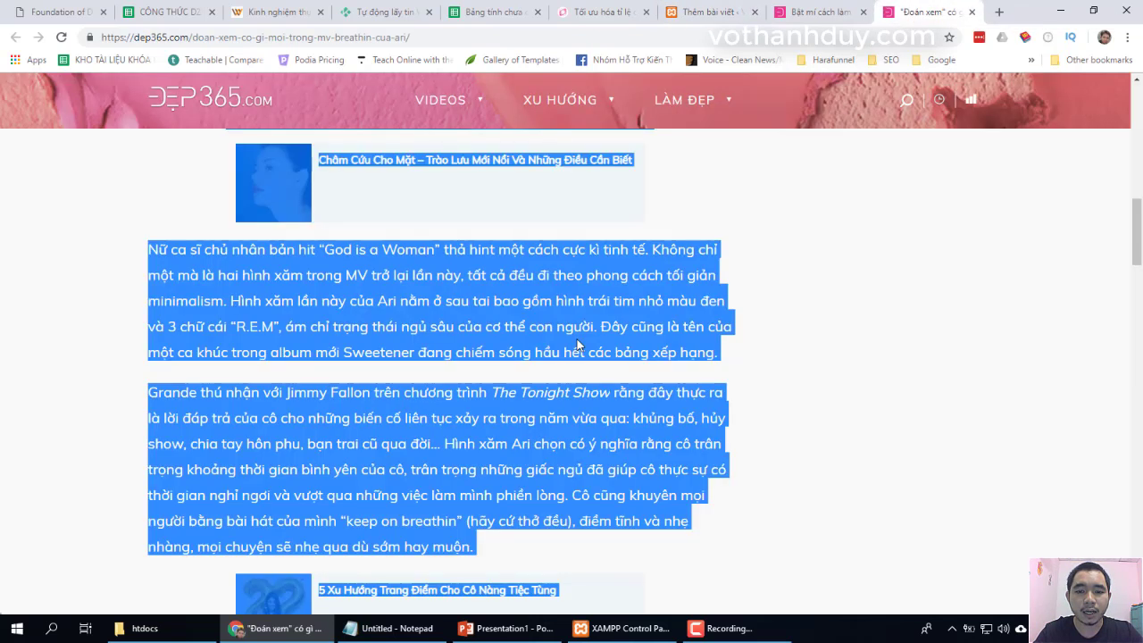
right_click(577, 340)
left_click(607, 351)
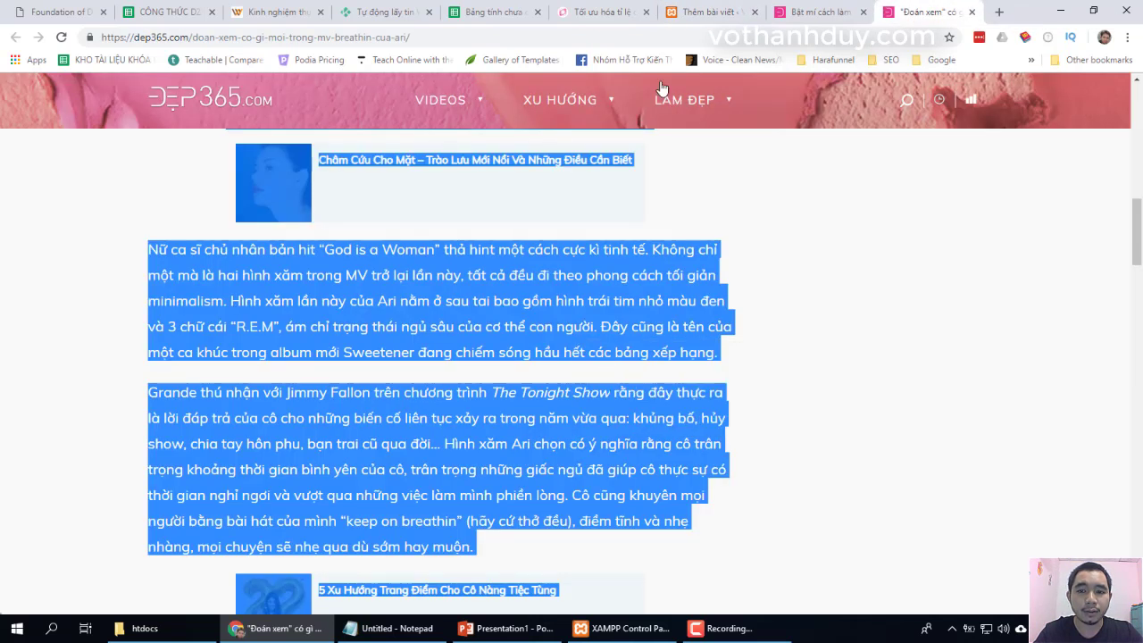
left_click(719, 11)
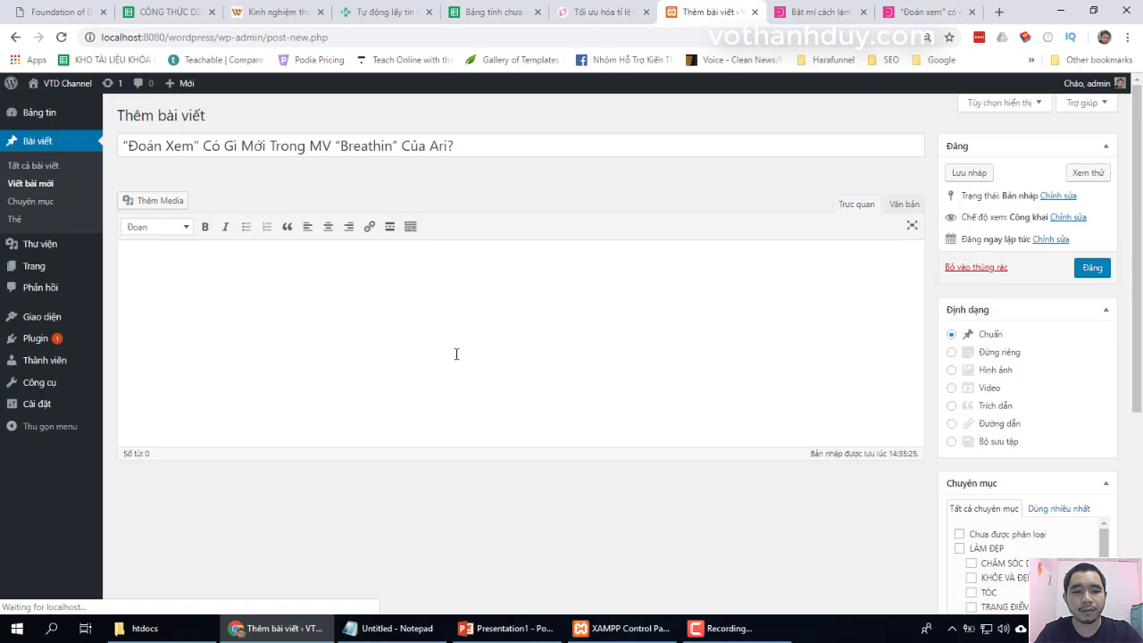
key("ctrl+v")
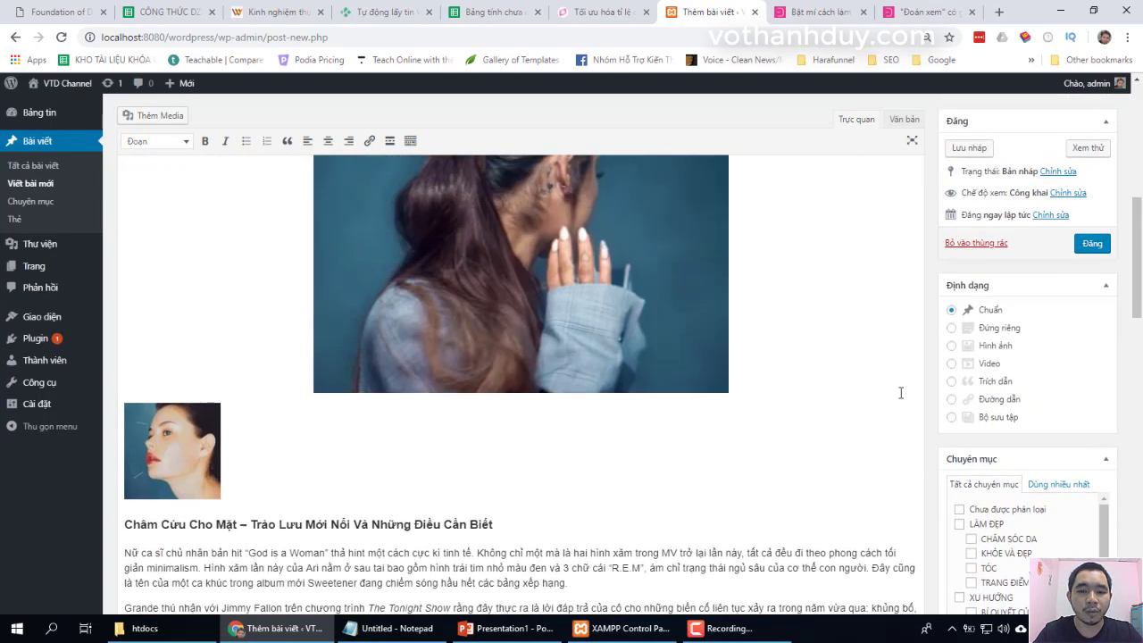
scroll(900, 393, "up", 5)
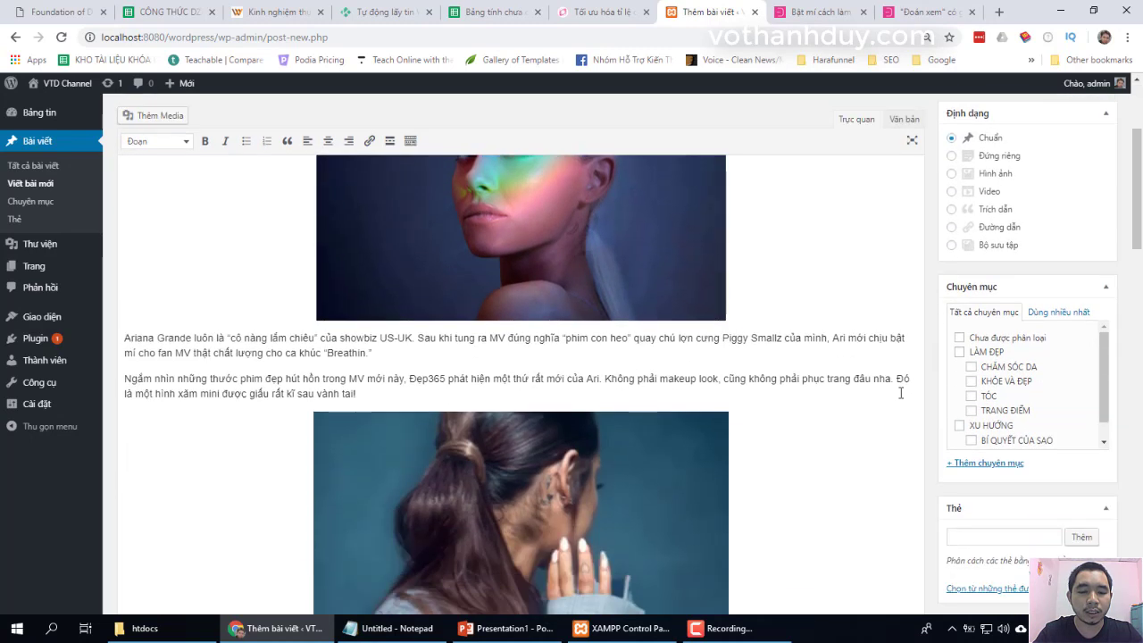
scroll(900, 393, "up", 1)
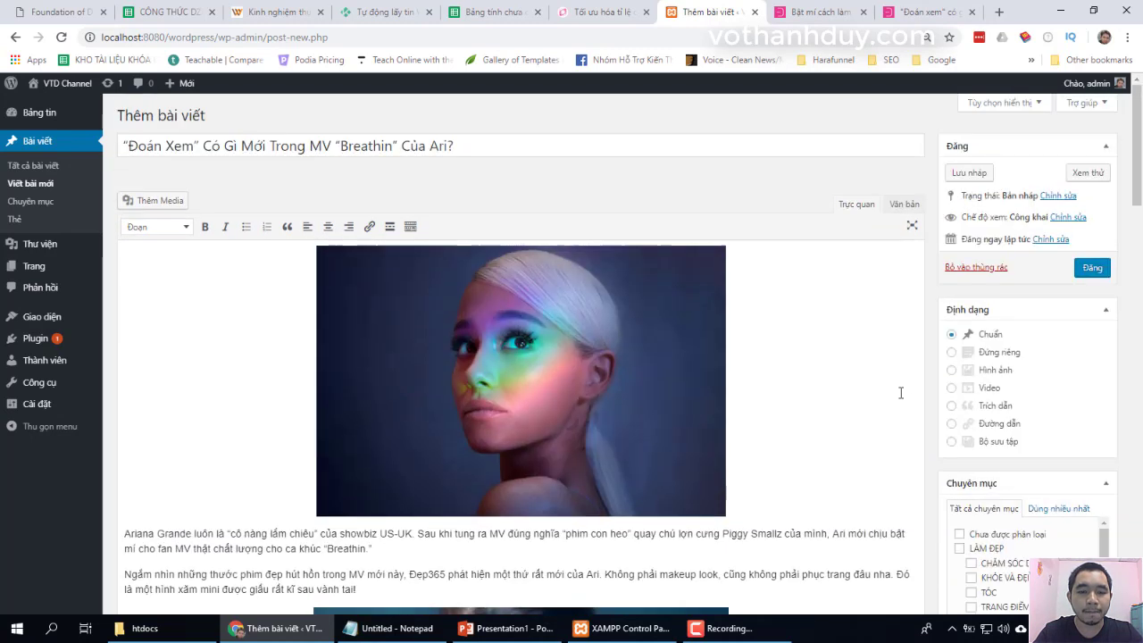
scroll(728, 403, "down", 8)
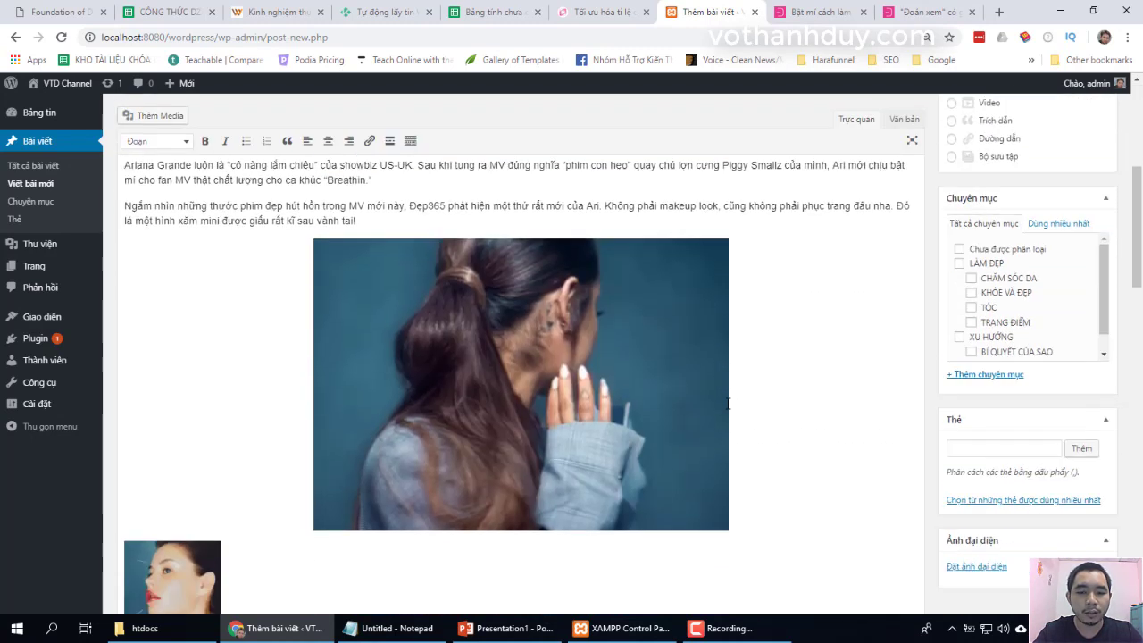
Compare the pasted woman's-face thumbnail with the related-article box “Châm Cứu Cho Mặt” in the original Đẹp365 article
left_click(189, 295)
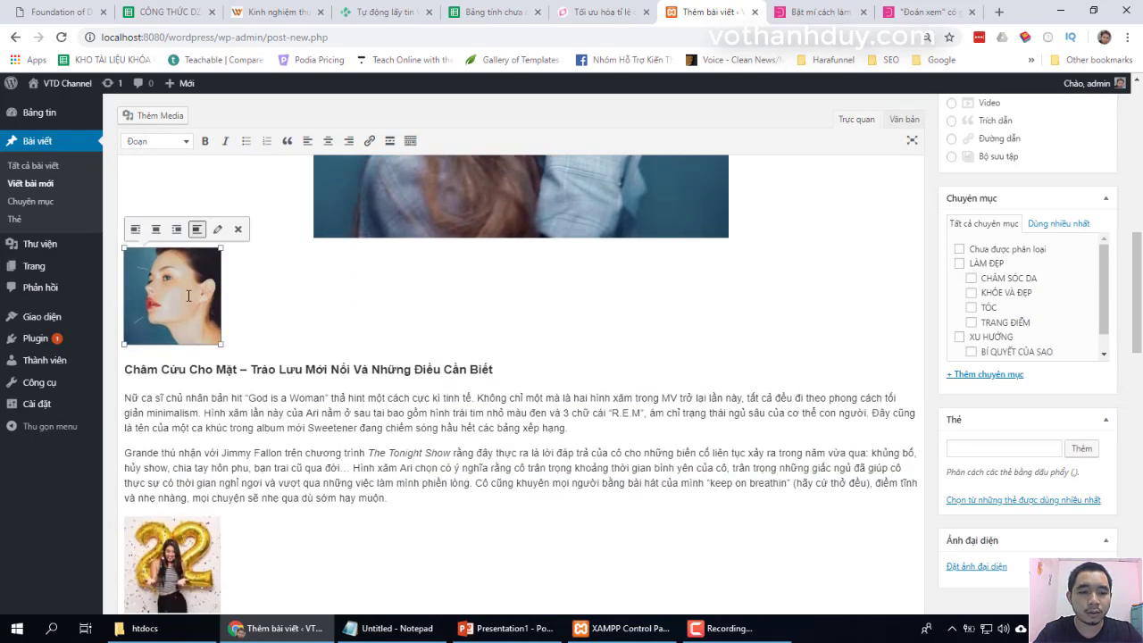
left_click(835, 12)
scroll(830, 268, "down", 3)
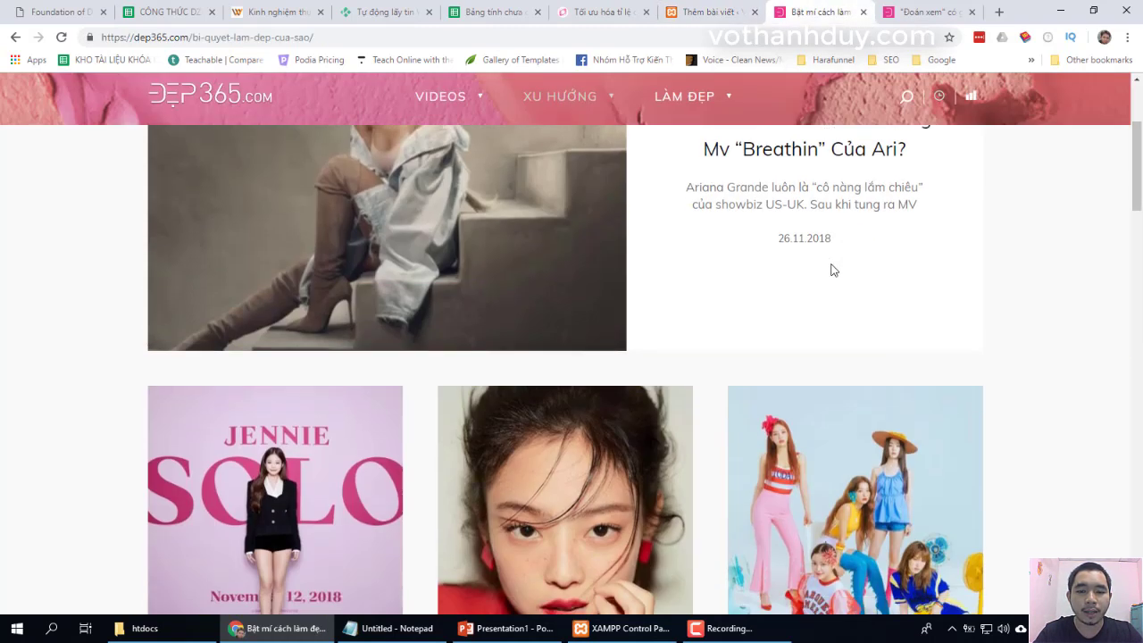
scroll(832, 269, "up", 3)
left_click(924, 12)
left_click(833, 378)
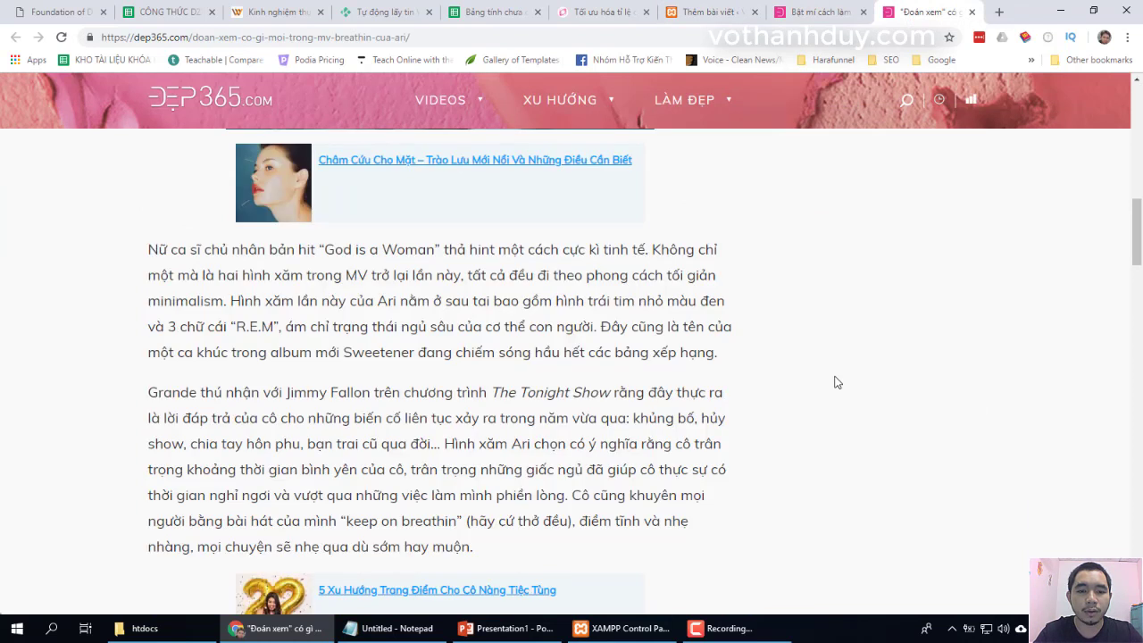
scroll(619, 288, "up", 2)
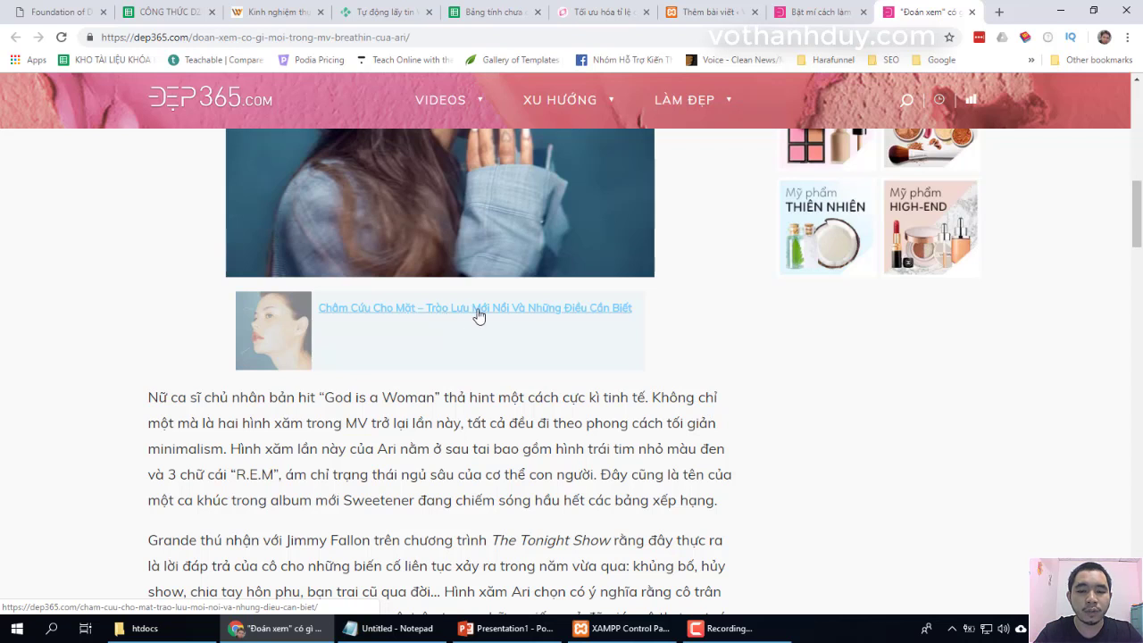
Delete the related-article thumbnails above the headings “Châm Cứu Cho Mặt” and “5 Xu Hướng Trang Điểm” from the WordPress post
left_click(710, 11)
left_click(341, 313)
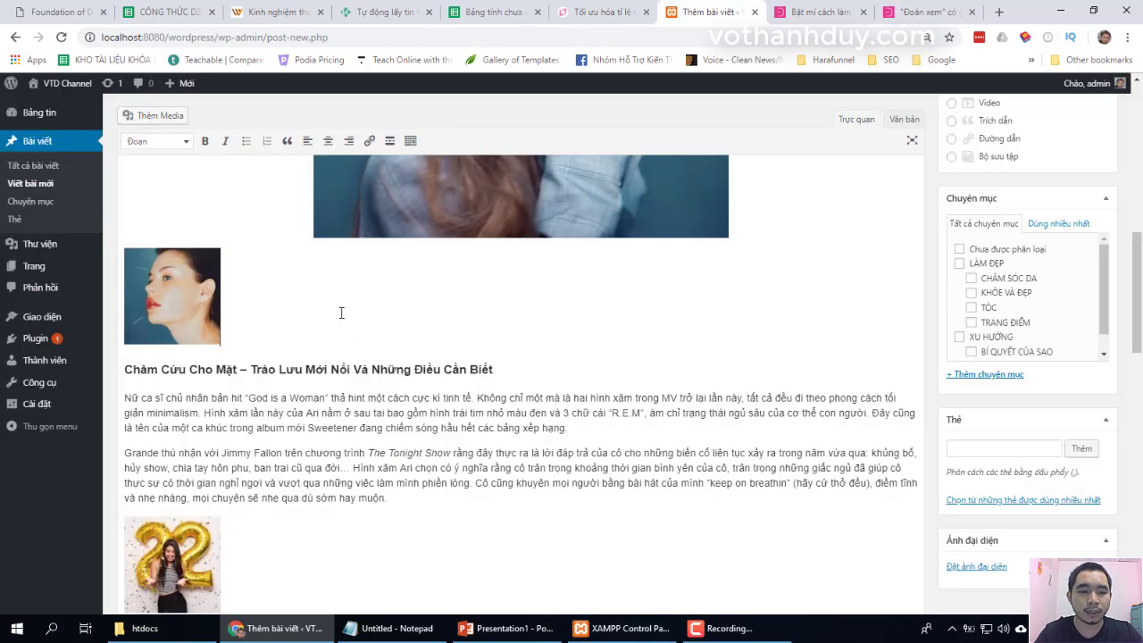
key("BackSpace")
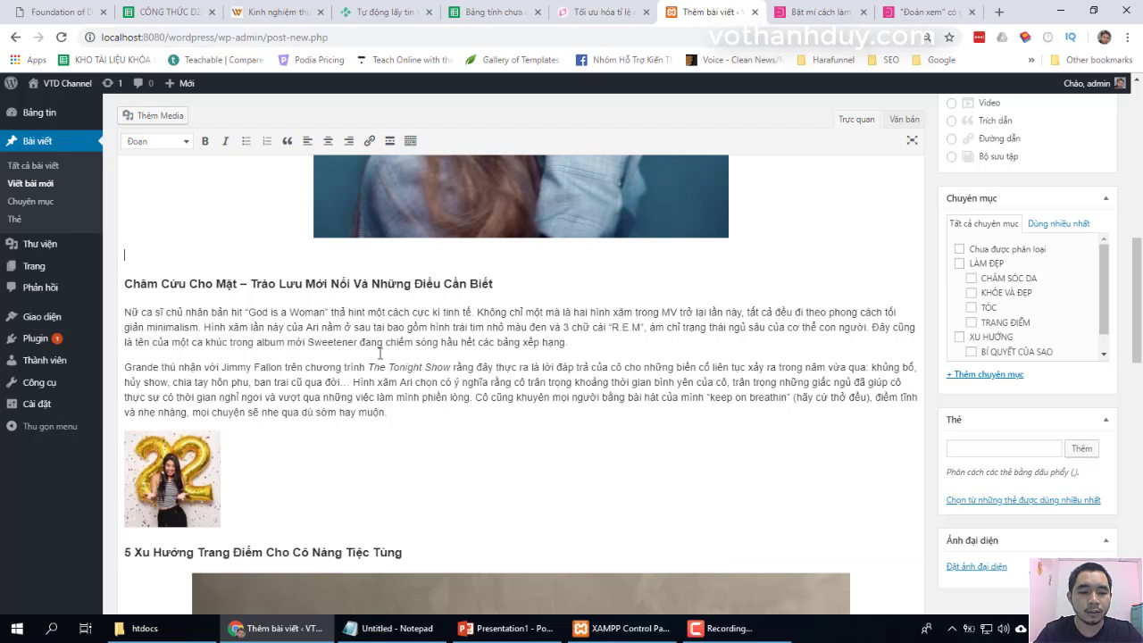
scroll(341, 313, "down", 1)
left_click(299, 443)
key("BackSpace")
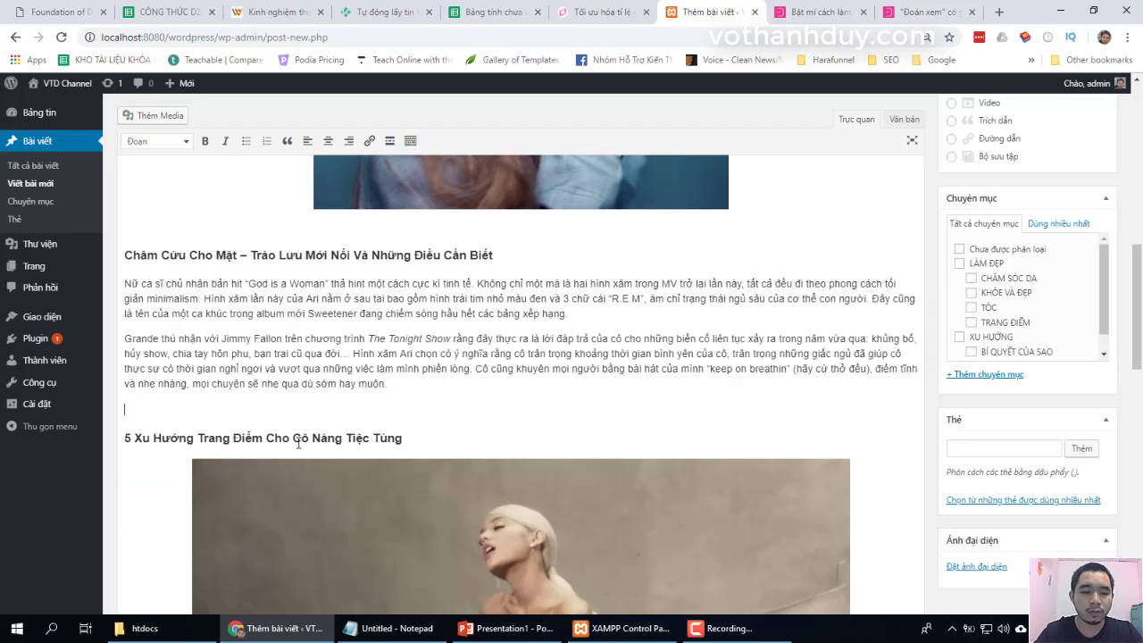
Delete the two embedded videos between the post's closing paragraph and its tags line
scroll(564, 390, "down", 8)
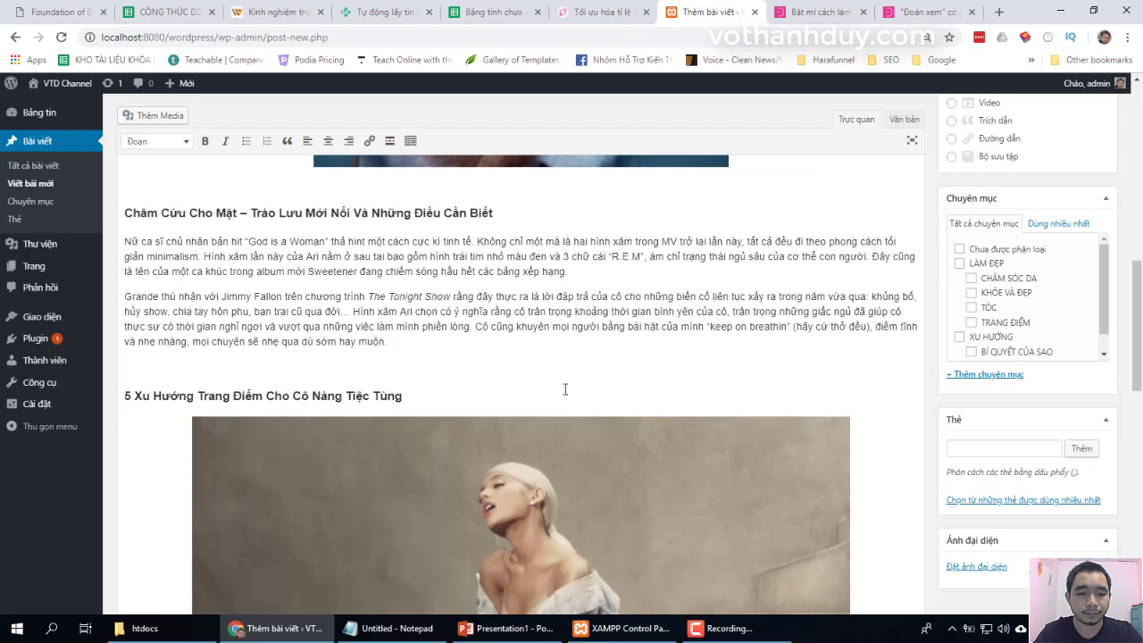
scroll(564, 389, "down", 1)
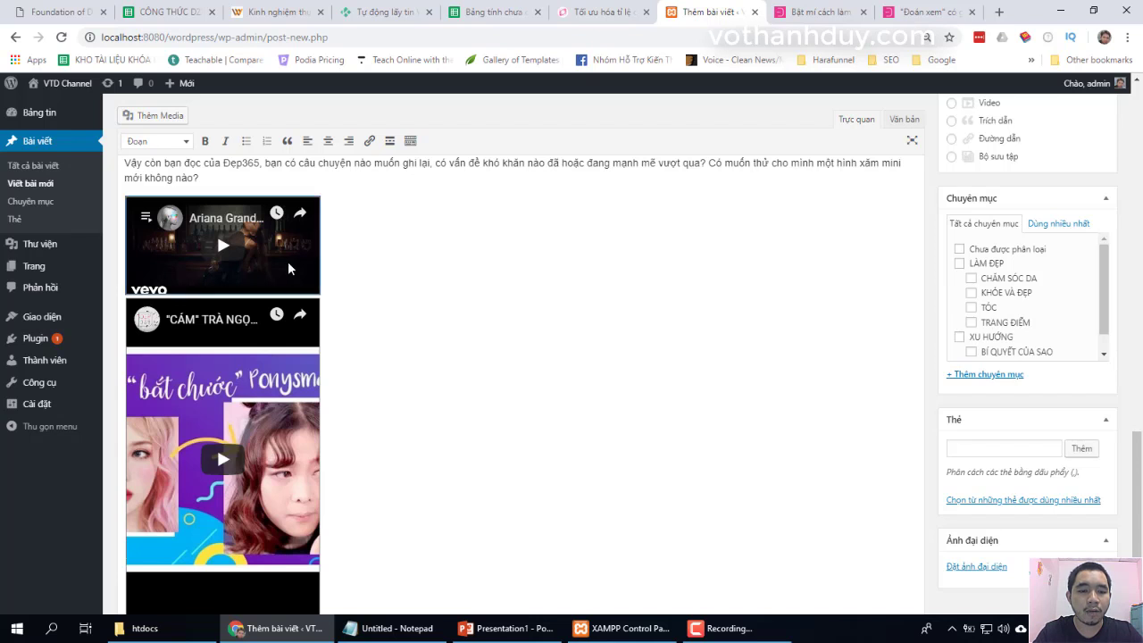
scroll(409, 387, "down", 2)
scroll(409, 386, "up", 2)
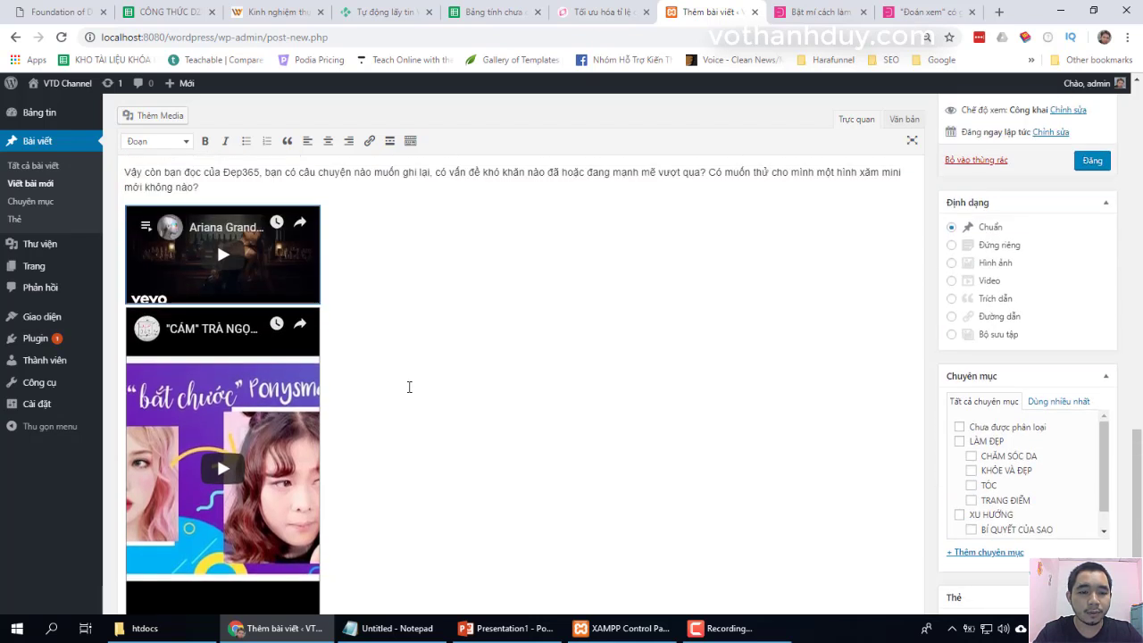
scroll(408, 388, "down", 1)
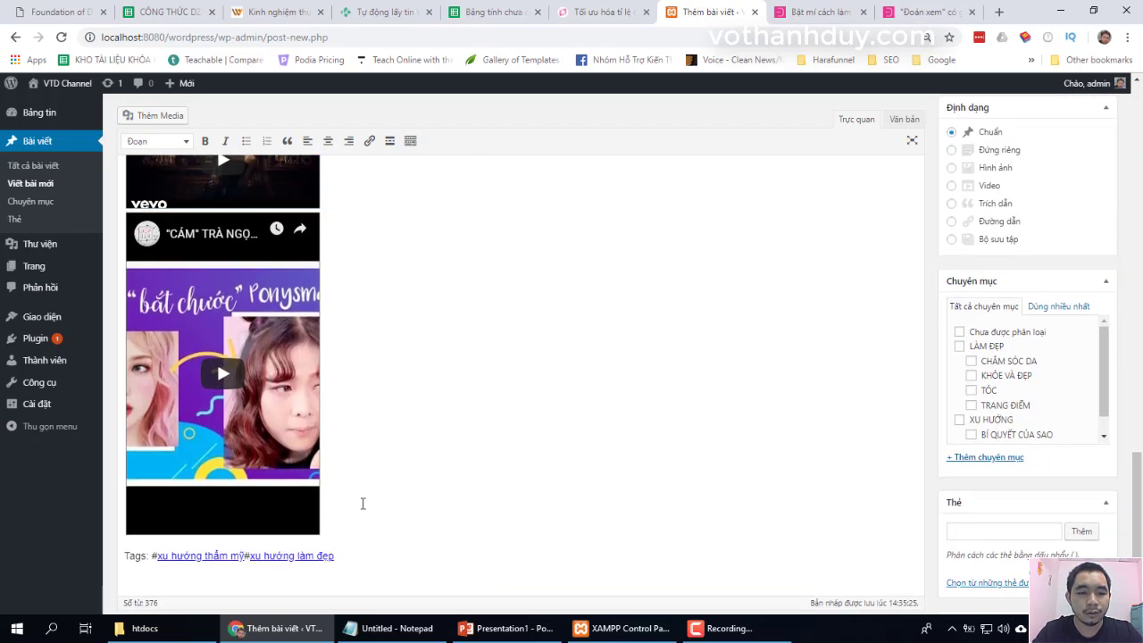
key("BackSpace")
key("BackSpace")
key("BackSpace")
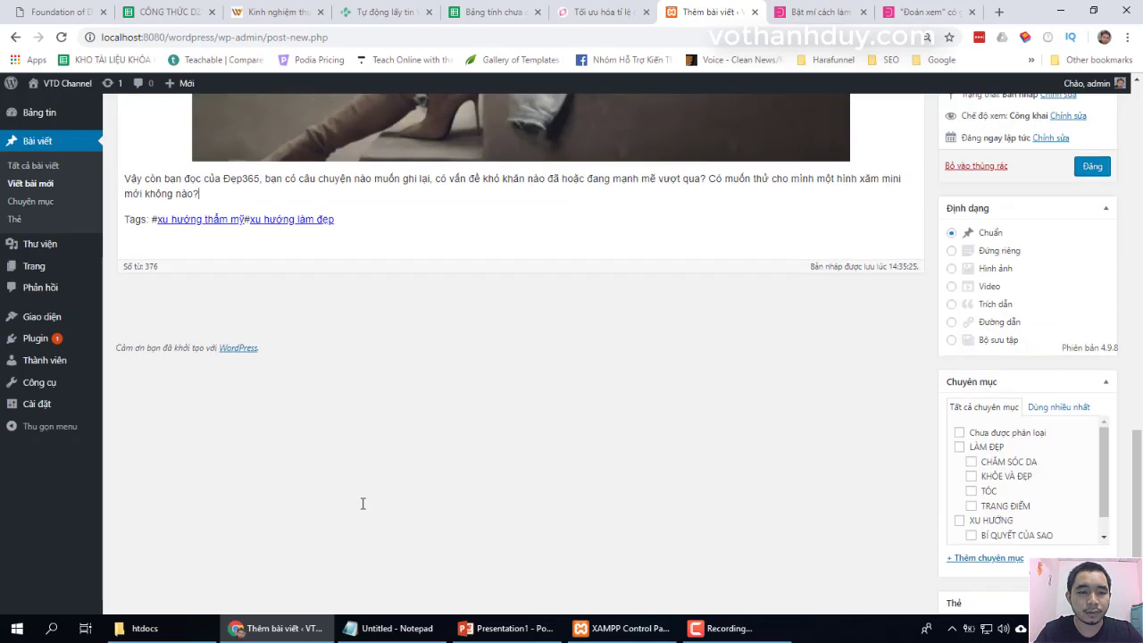
Delete the pasted tags line and the empty line it leaves at the end of the post content
scroll(363, 503, "down", 3)
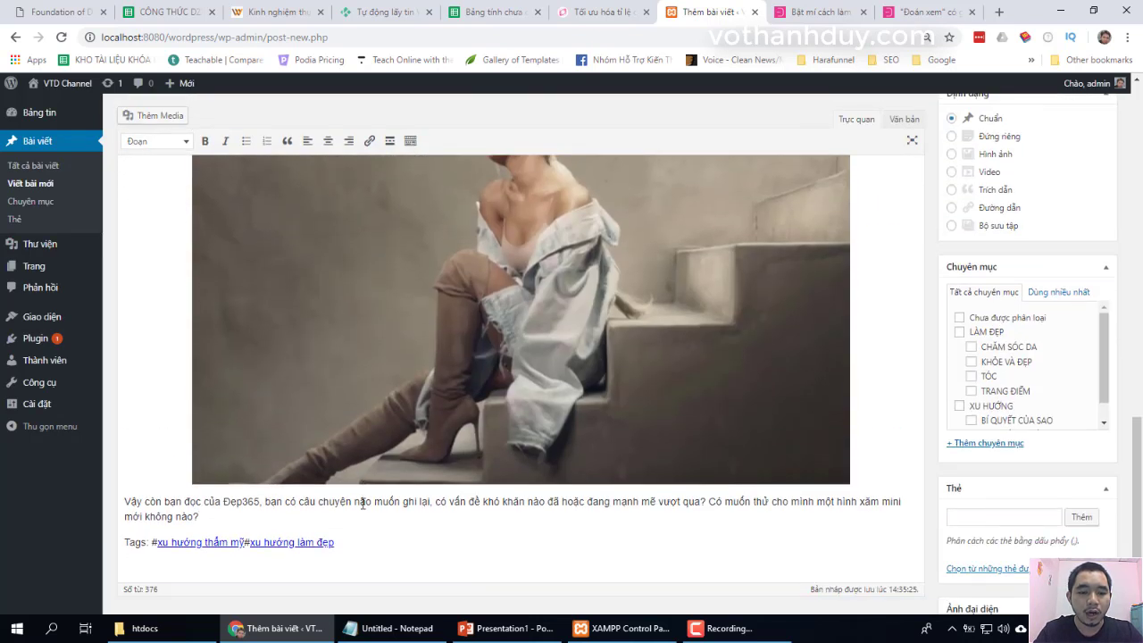
left_click_drag(249, 486, 350, 488)
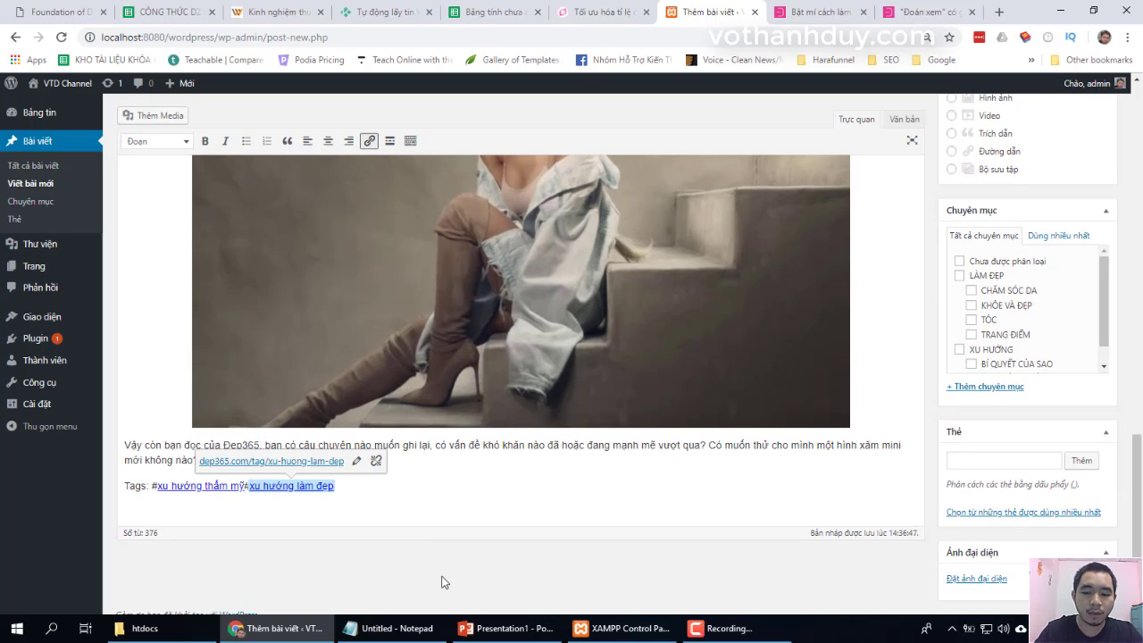
key("shift+Home")
key("BackSpace")
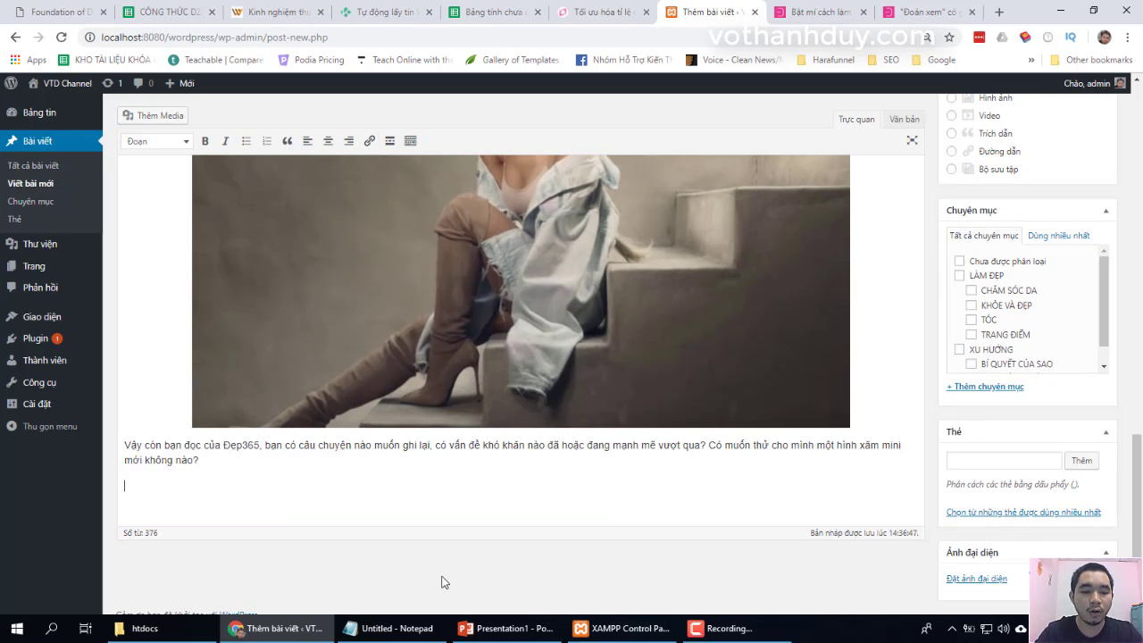
key("BackSpace")
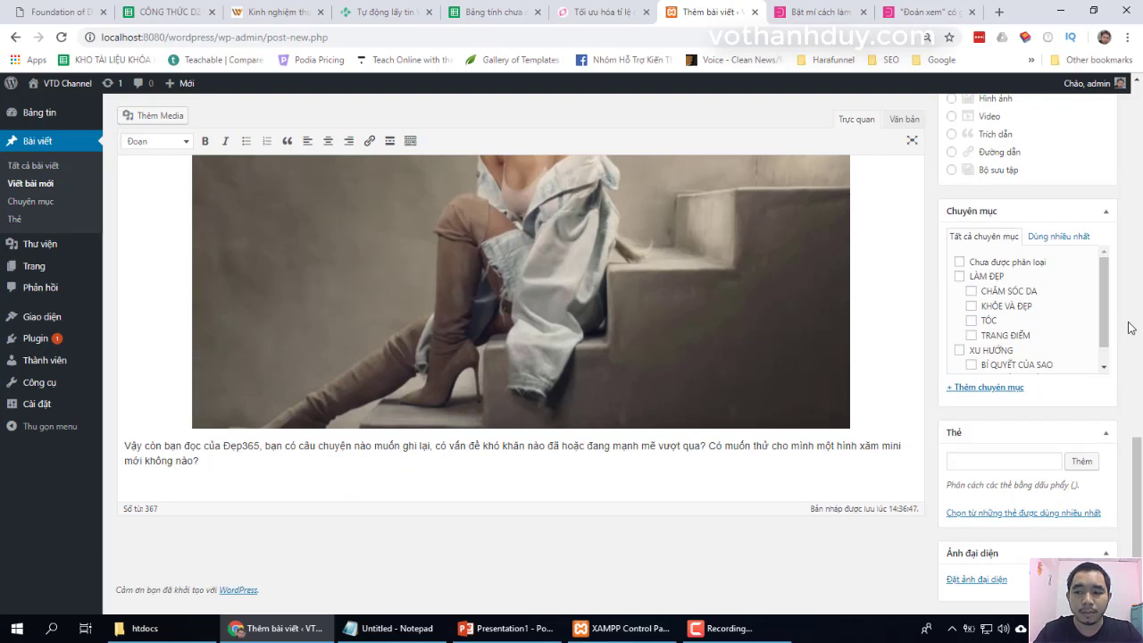
Assign the post to the category BÍ QUYẾT CỦA SAO under XU HƯỚNG
scroll(1128, 328, "up", 15)
scroll(1014, 127, "down", 1)
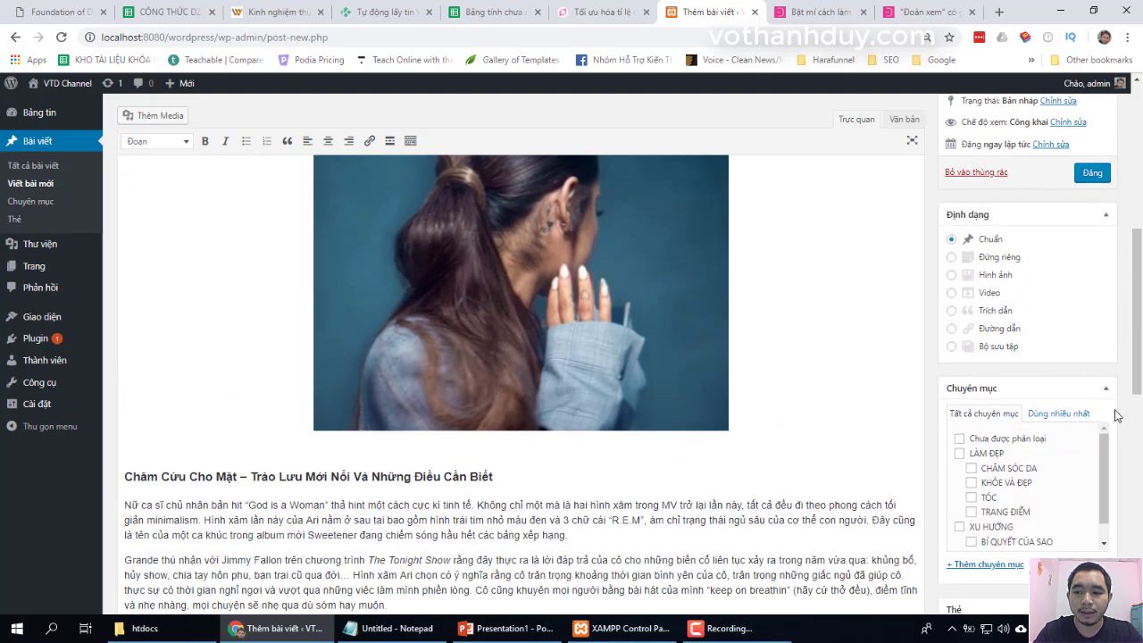
scroll(1116, 420, "down", 2)
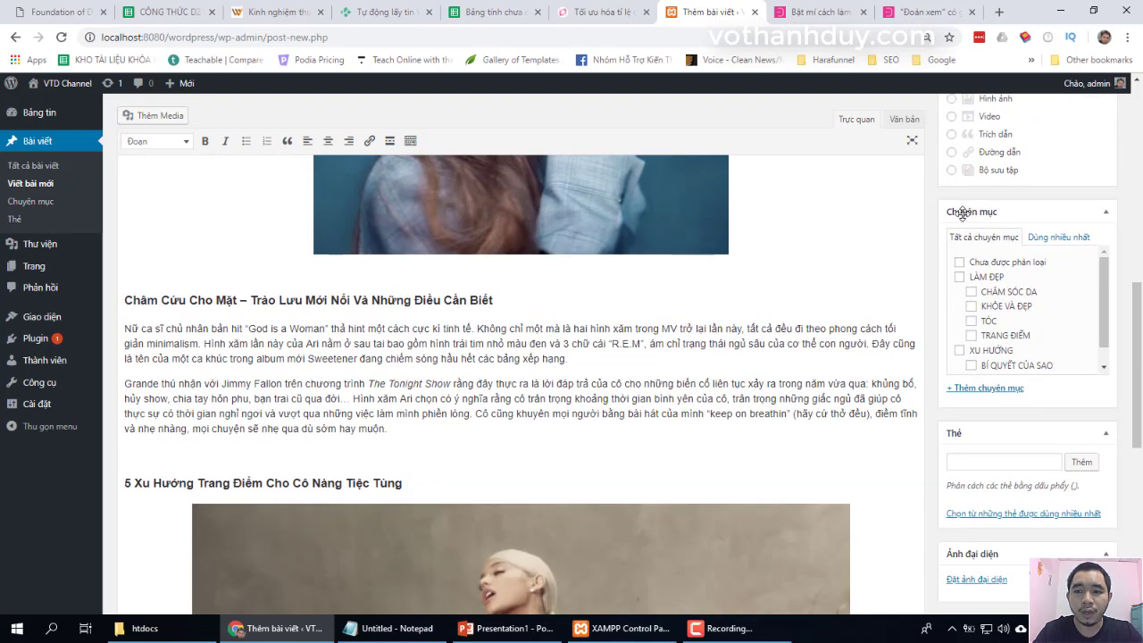
left_click(893, 14)
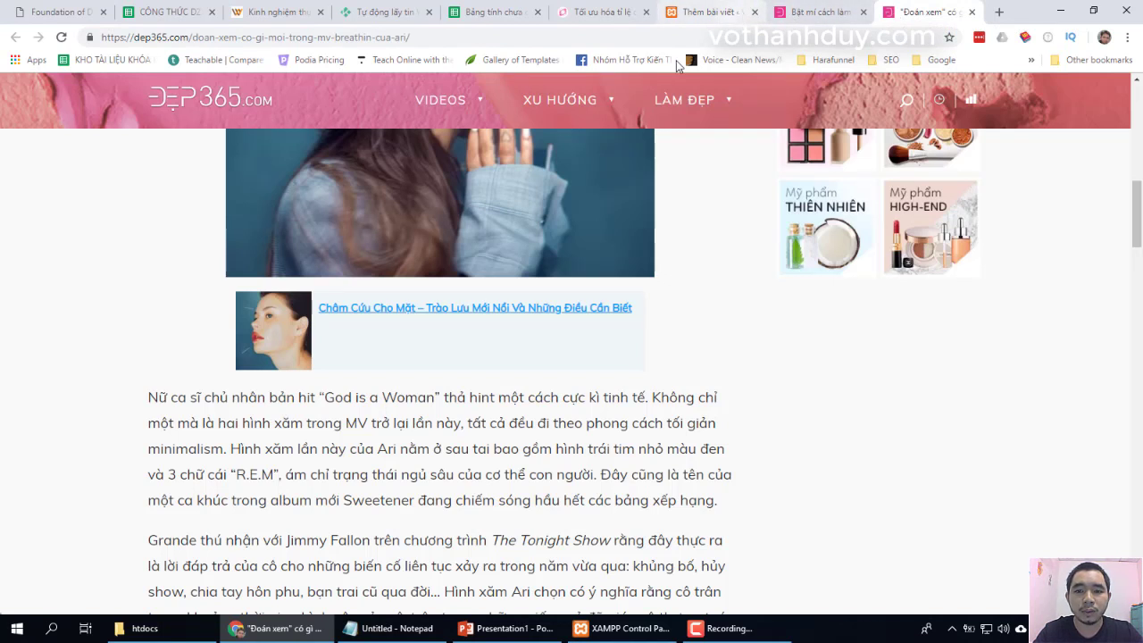
left_click(656, 13)
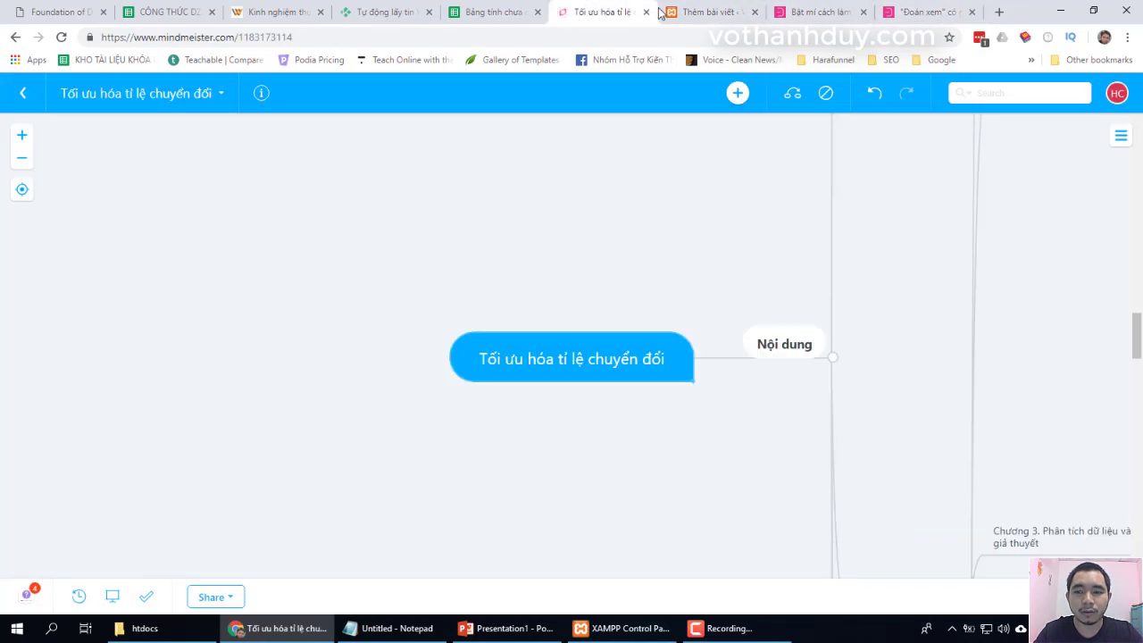
left_click(684, 10)
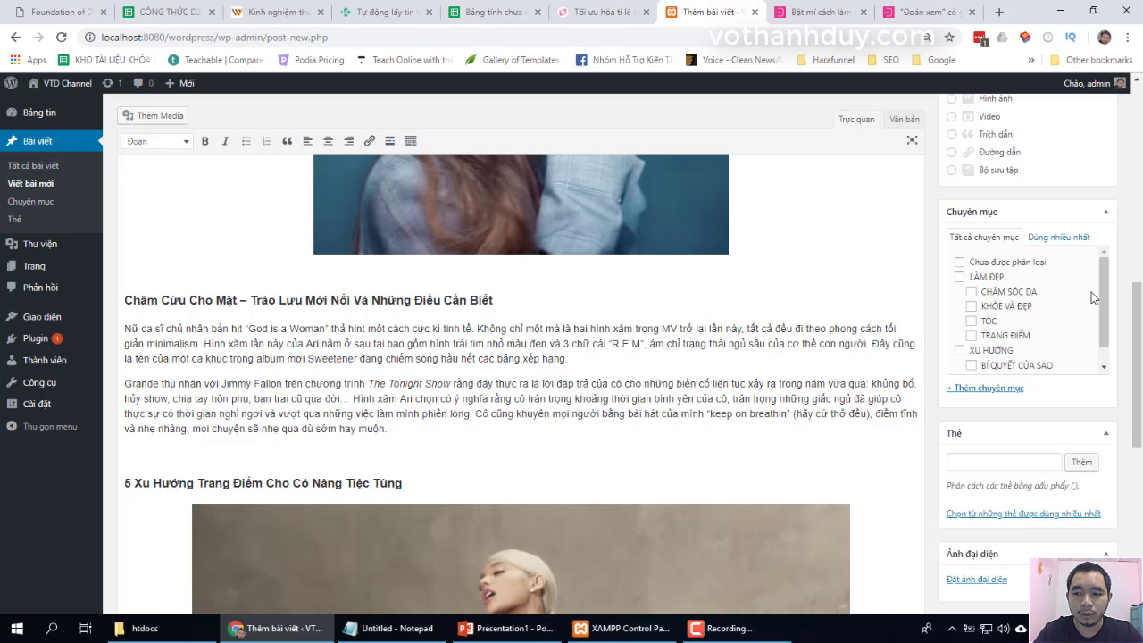
scroll(1098, 294, "down", 1)
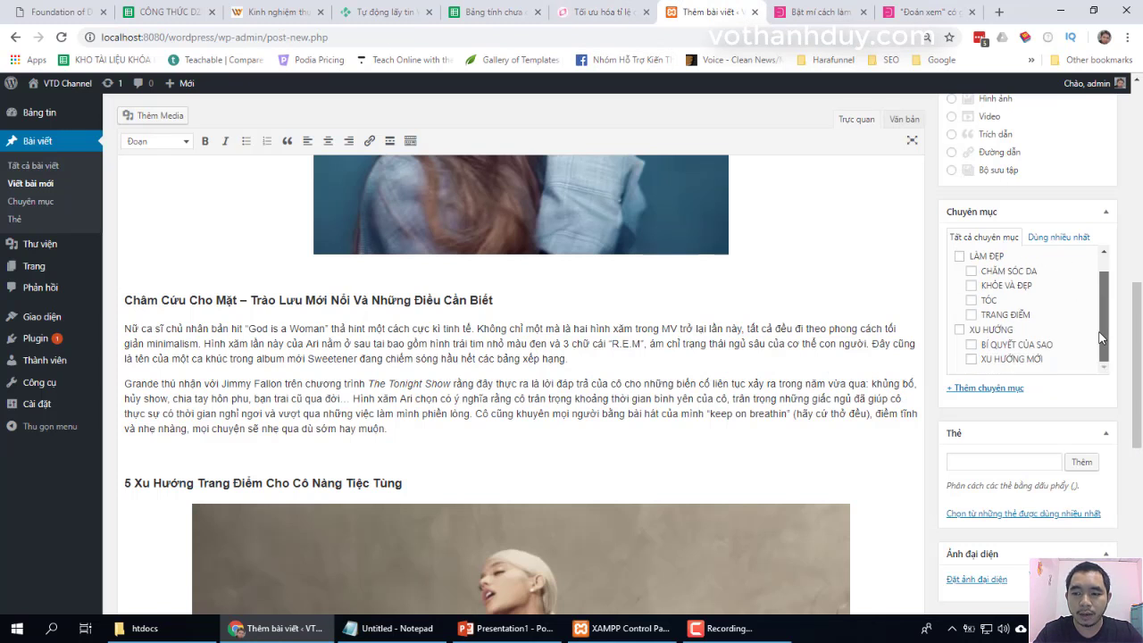
left_click(971, 346)
Copy the two tags, #xu hướng thẩm mỹ and #xu hướng làm đẹp, from the end of the Đẹp365 article into the post's tag field
scroll(982, 420, "down", 2)
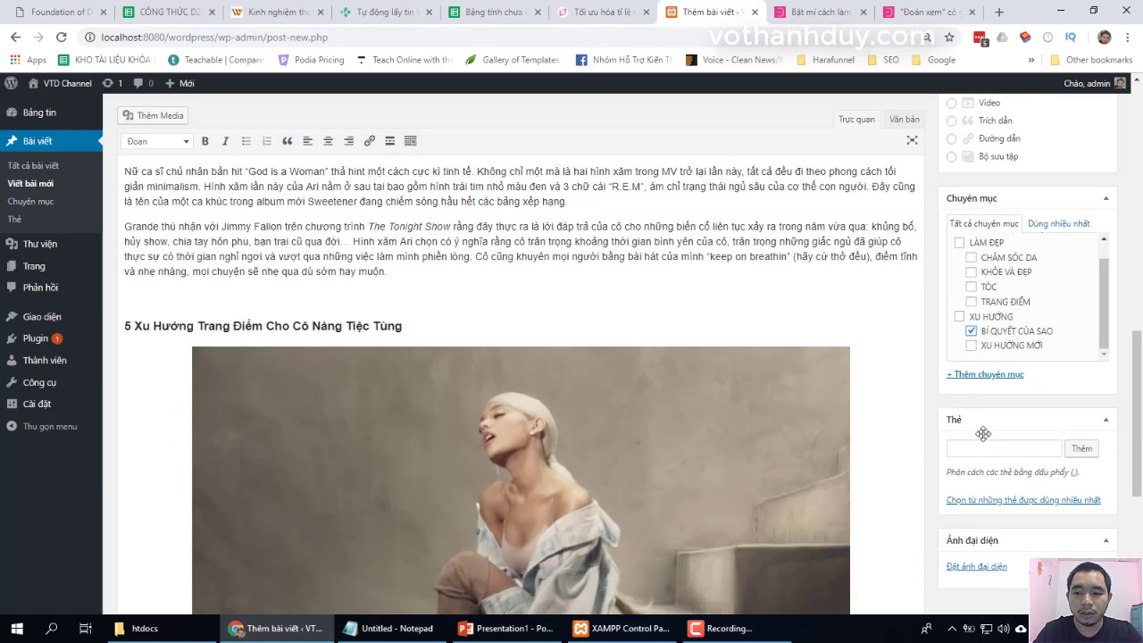
left_click(980, 450)
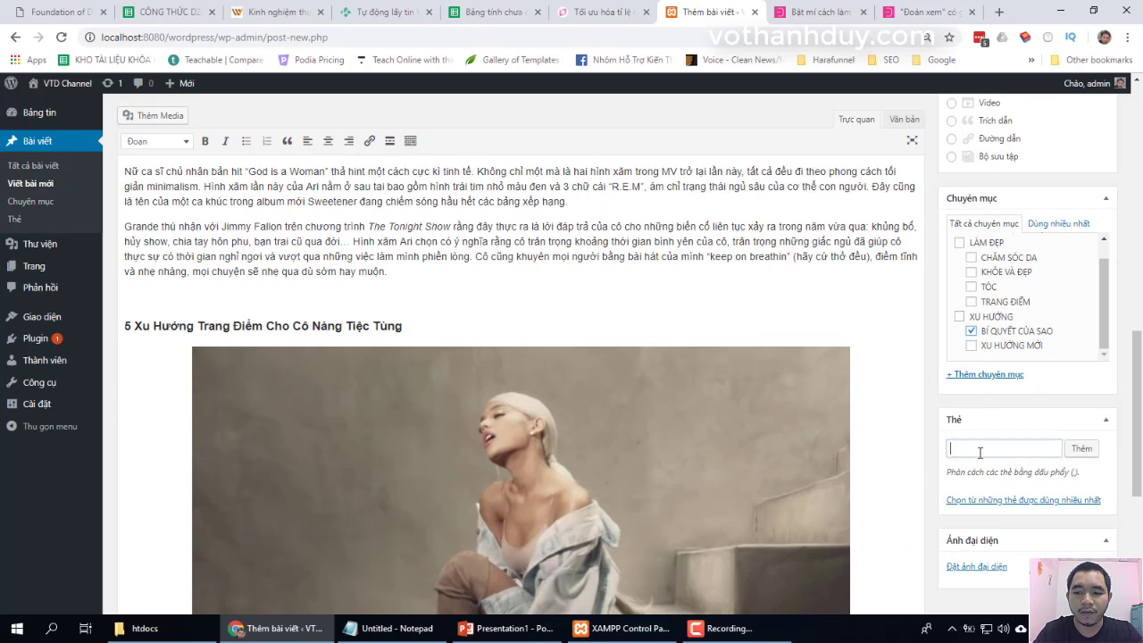
left_click(915, 12)
scroll(695, 353, "down", 15)
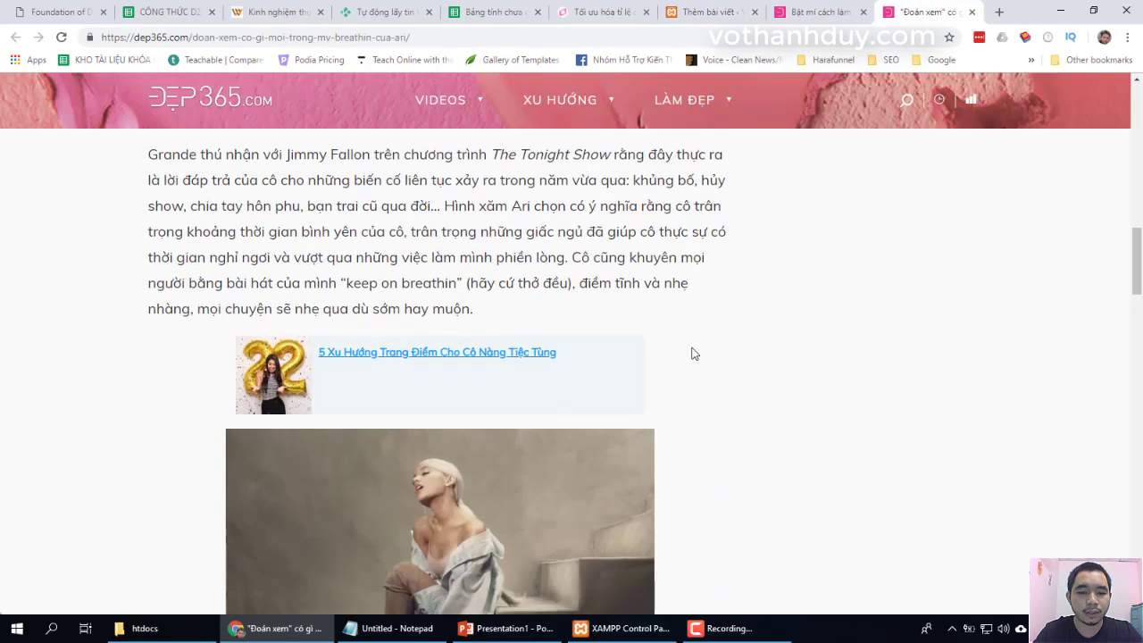
scroll(694, 353, "down", 3)
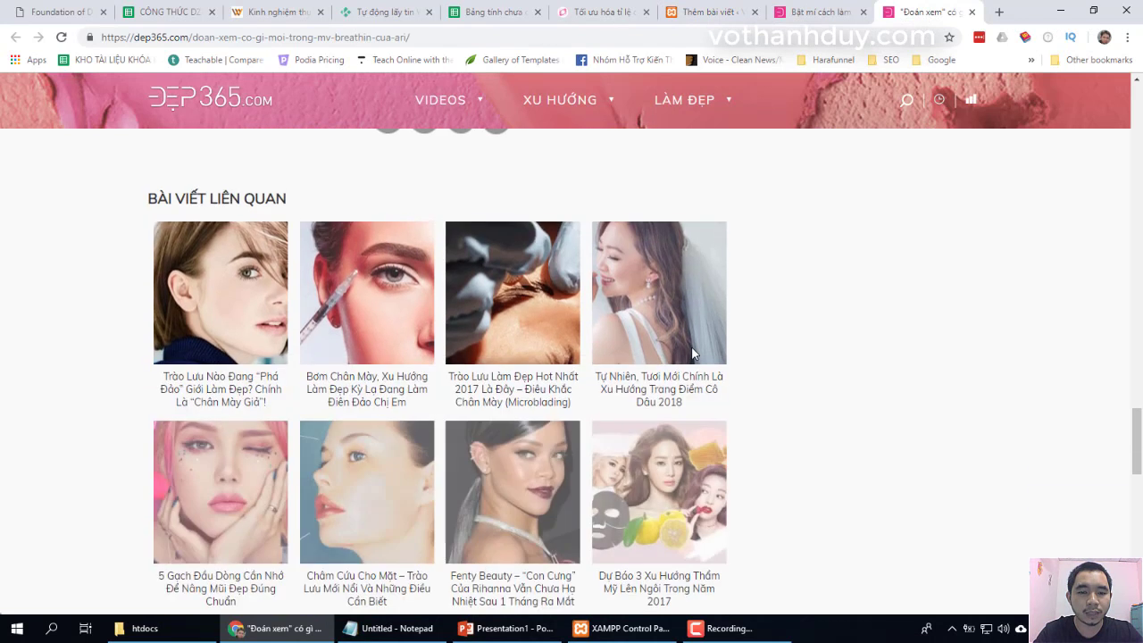
scroll(694, 353, "up", 2)
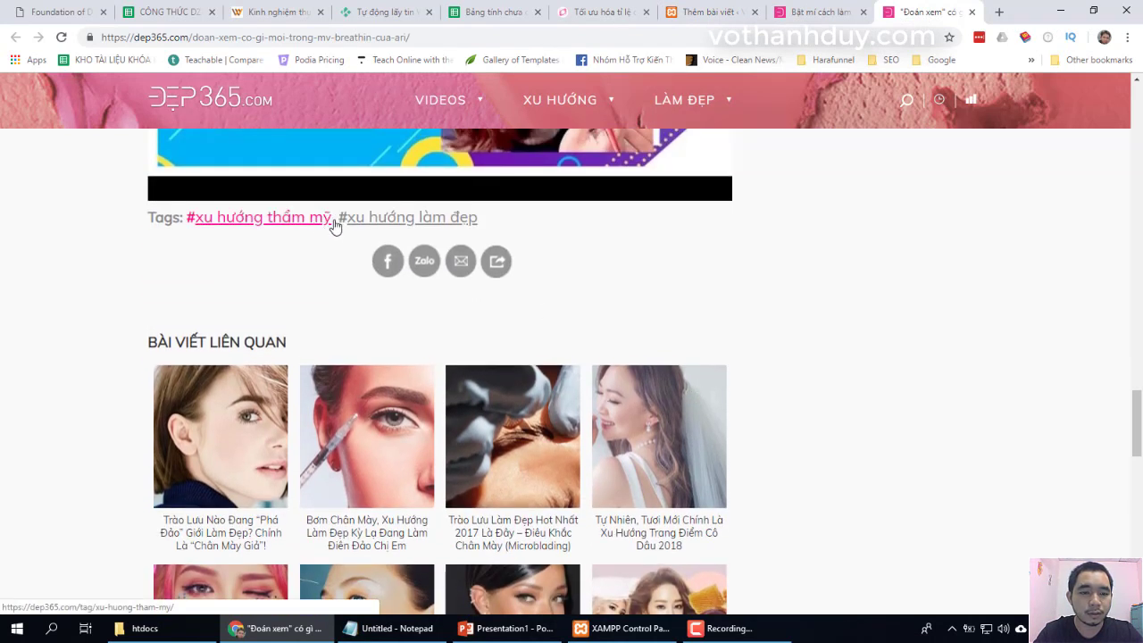
left_click_drag(334, 224, 272, 220)
left_click_drag(482, 225, 209, 207)
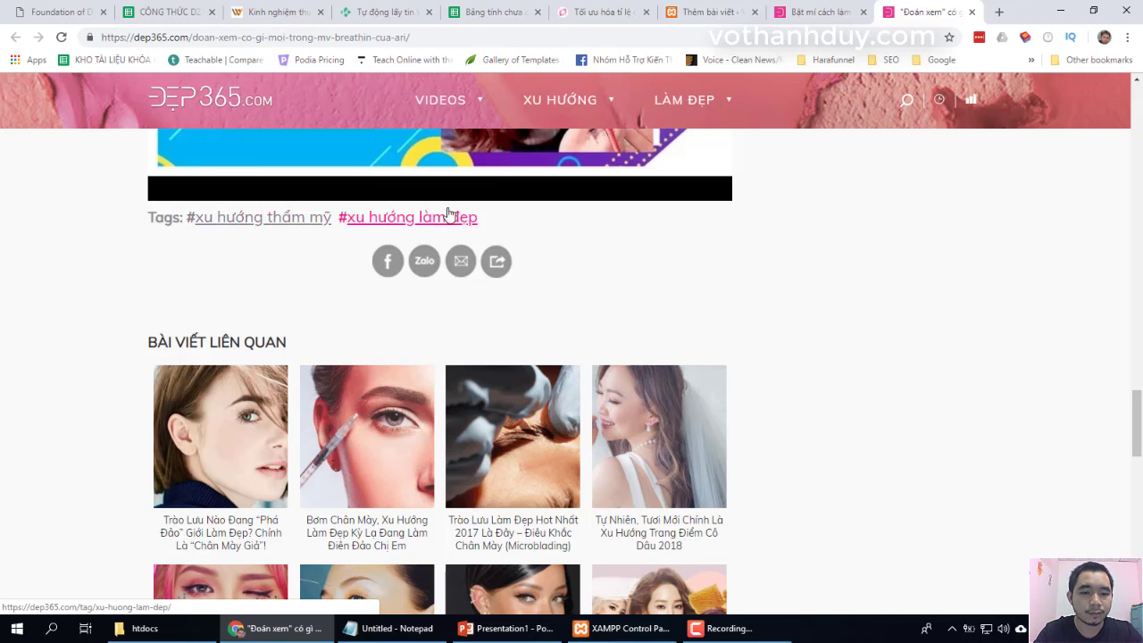
left_click_drag(543, 217, 189, 213)
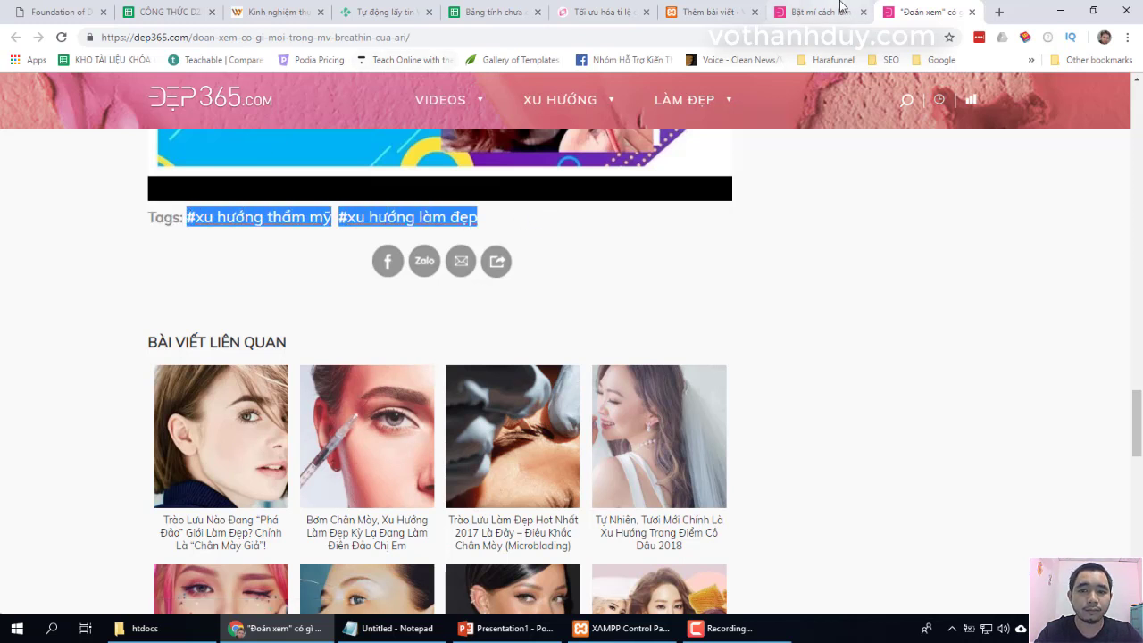
left_click(710, 11)
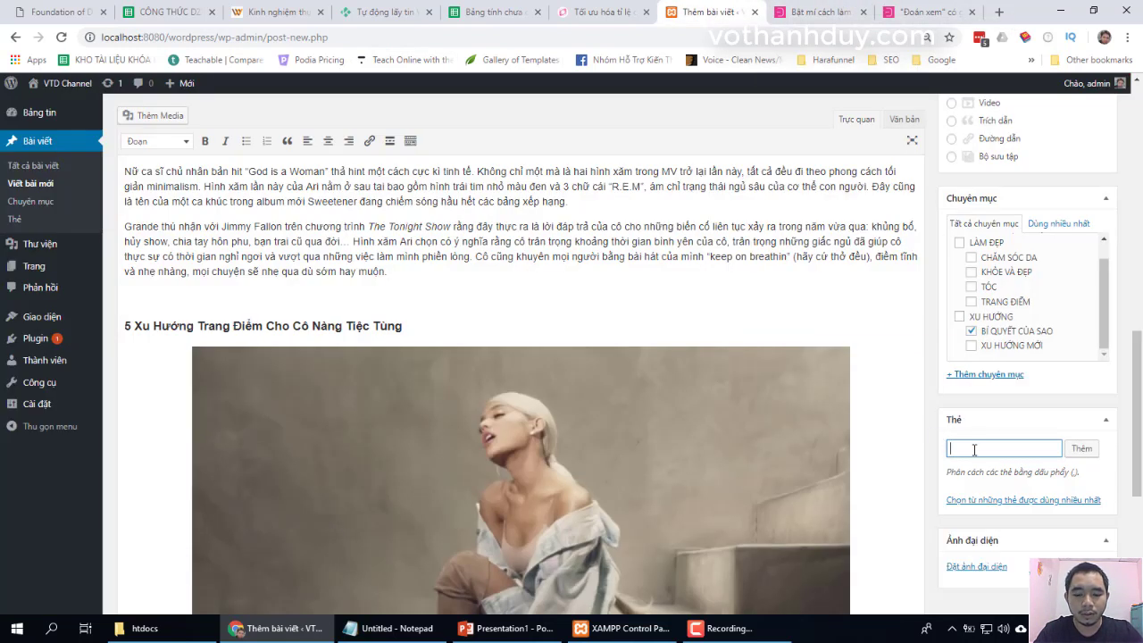
key("ctrl+v")
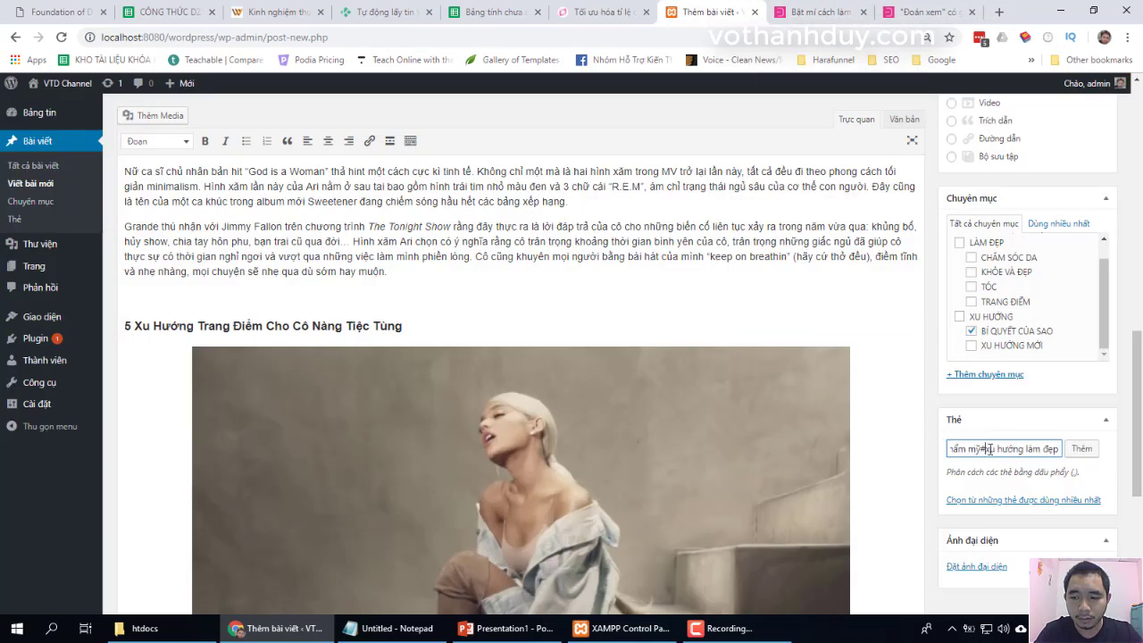
Strip the # signs, separate the entries with a comma, and add the tags “xu hướng thẩm mỹ” and “xu hướng làm đẹp” to the post
left_click(984, 448)
key("BackSpace")
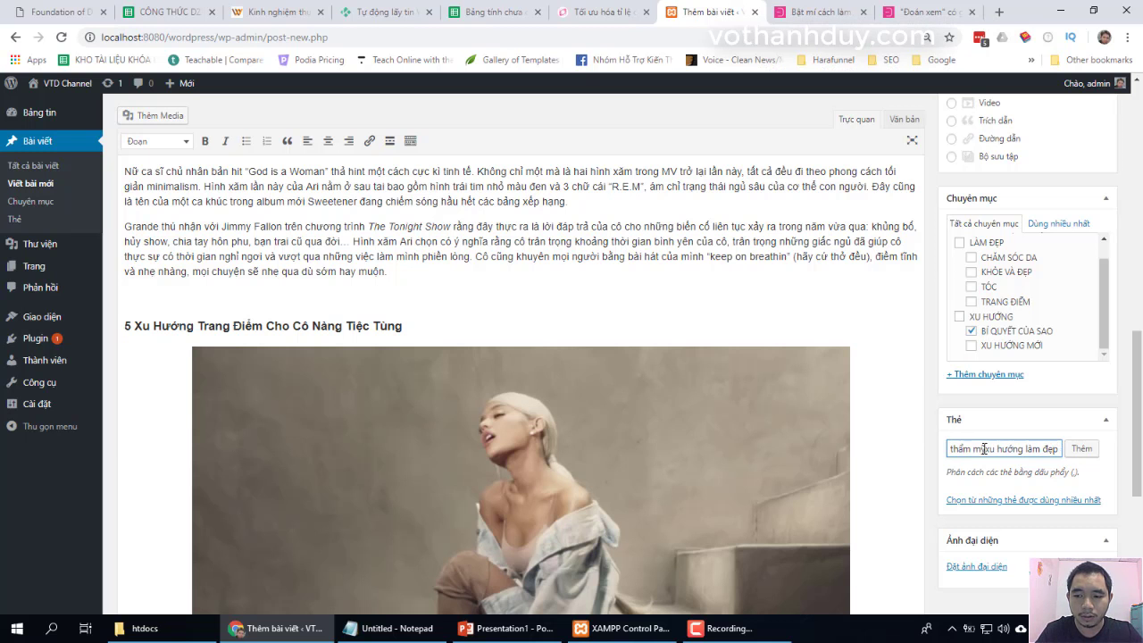
key("Left")
key("Left")
key("Left")
key("Left")
key("Left")
key("Left")
key("Left")
key("Left")
key("Left")
key("Left")
key("Left")
key("Left")
key("Left")
key("Left")
key("Left")
key("Left")
key("Left")
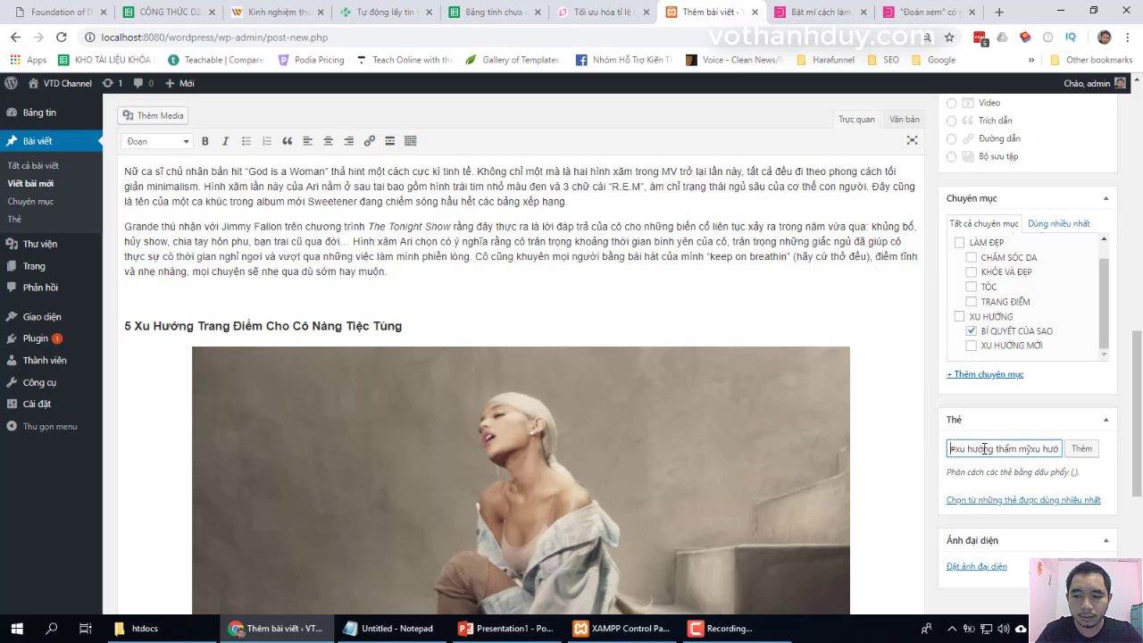
key("Delete")
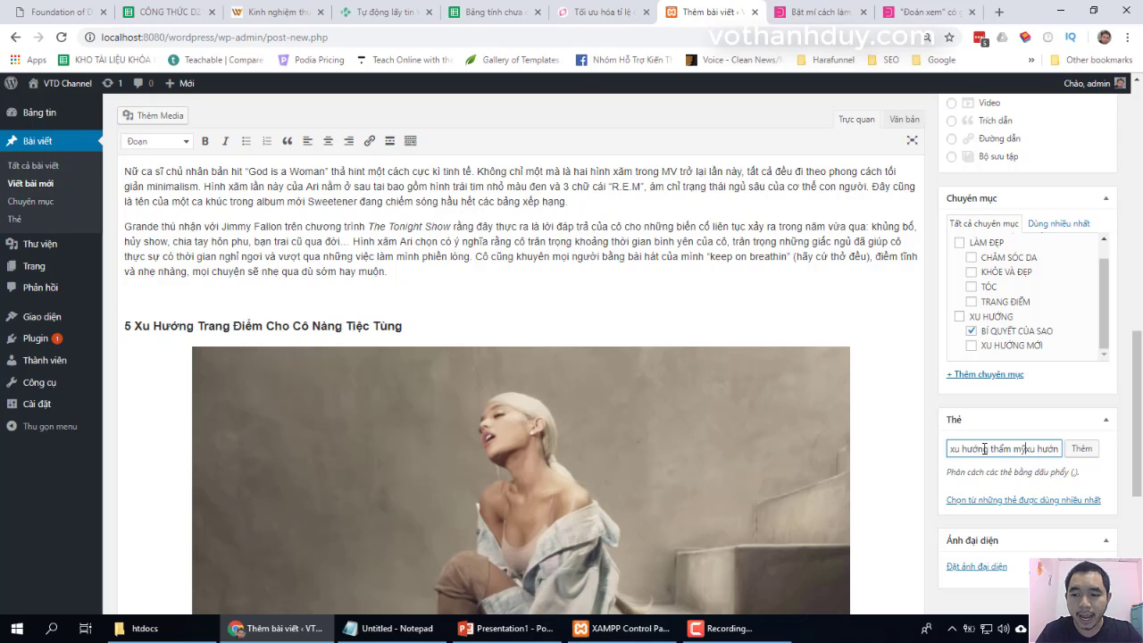
type(",")
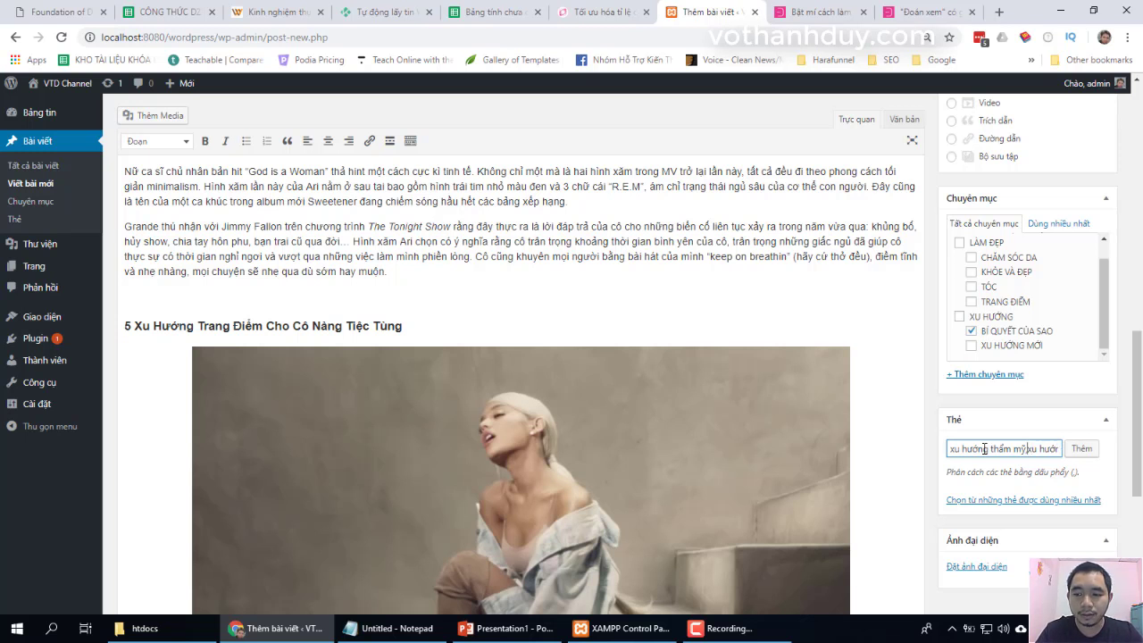
type(" xu hướng làm đẹp")
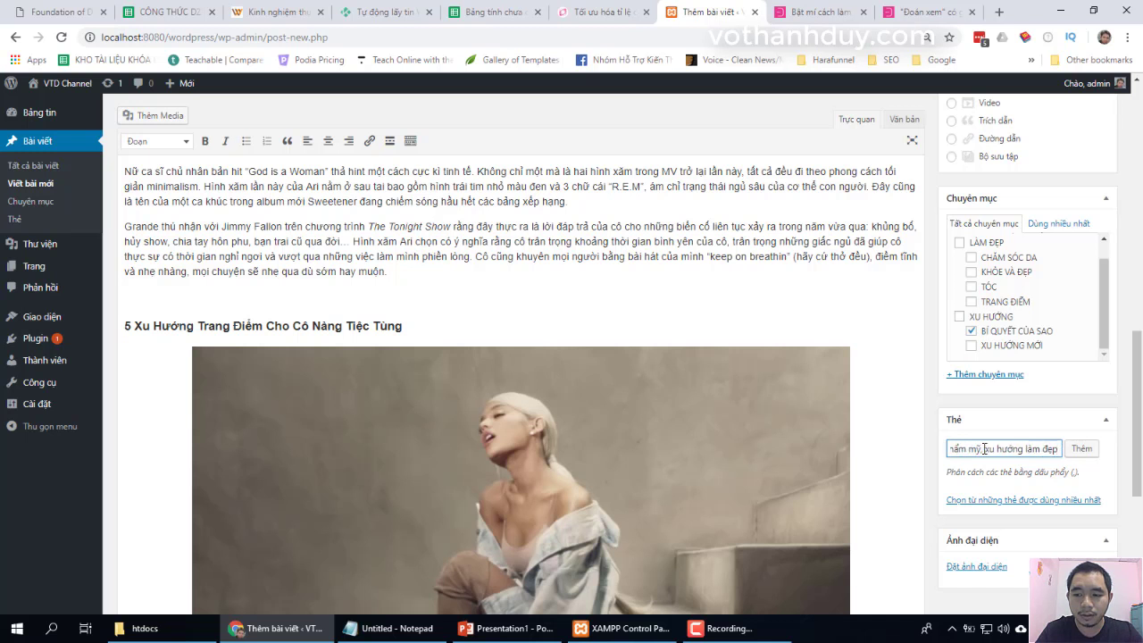
left_click(1082, 449)
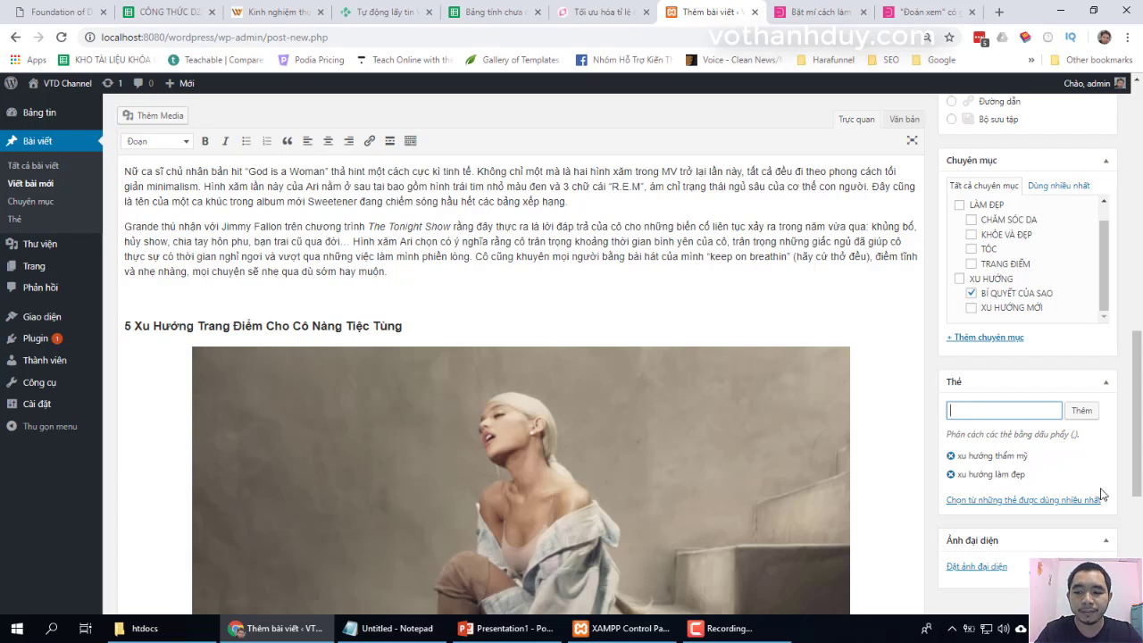
Examine the images on the Đẹp365 article page and its BÍ QUYẾT CỦA SAO category page to see how a featured image represents the post
scroll(1102, 495, "down", 2)
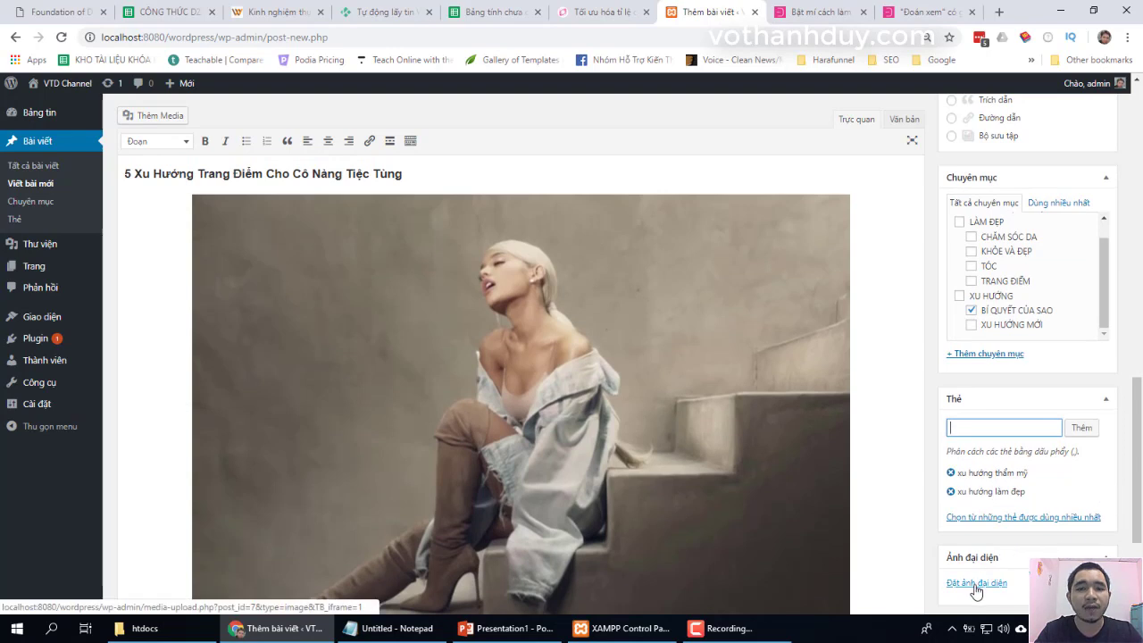
left_click(908, 9)
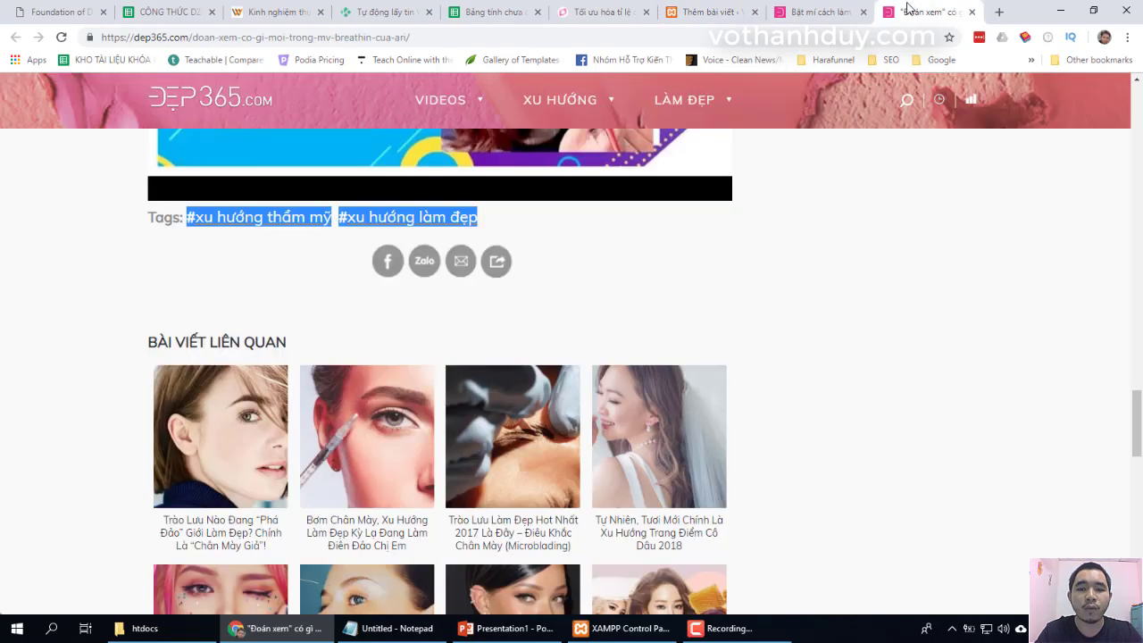
scroll(905, 203, "up", 15)
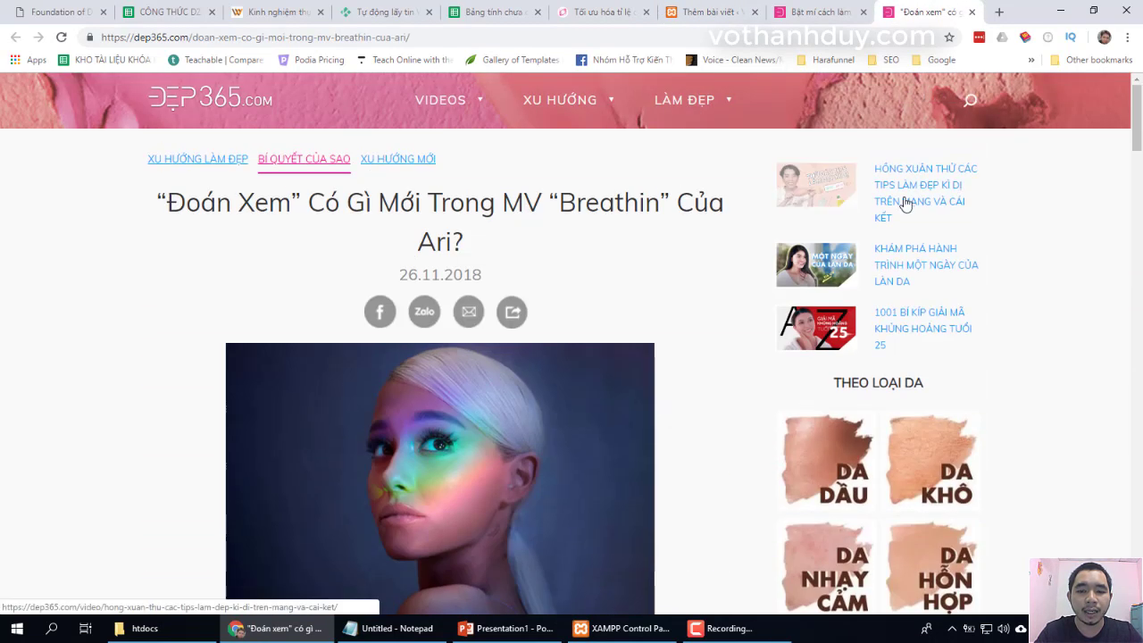
scroll(906, 203, "down", 5)
scroll(905, 203, "up", 3)
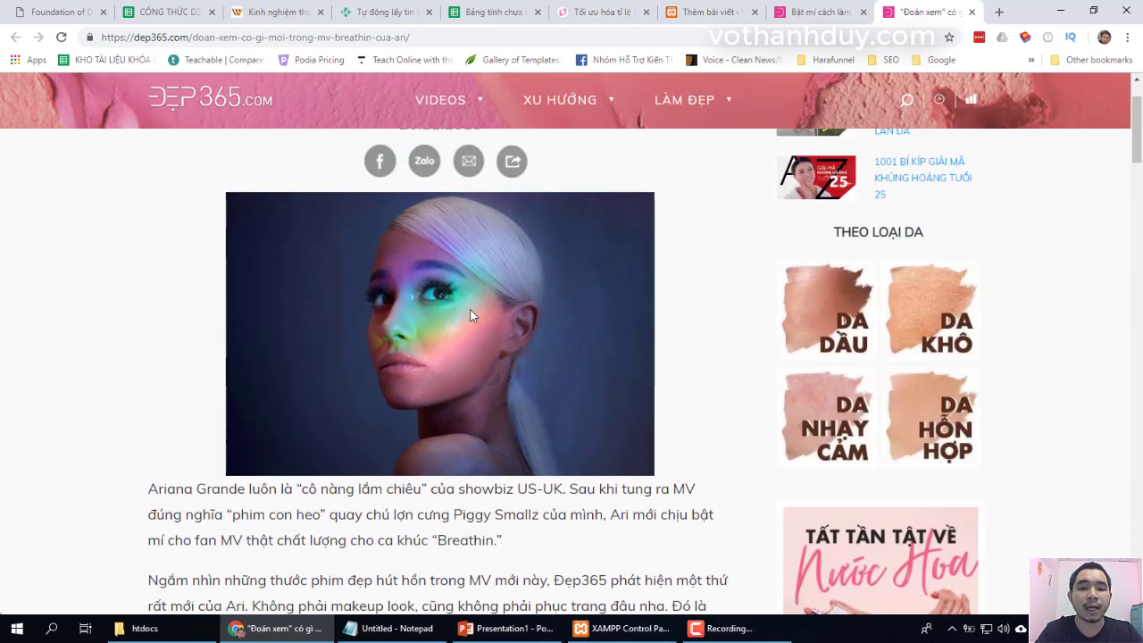
left_click(814, 10)
mouse_move(683, 209)
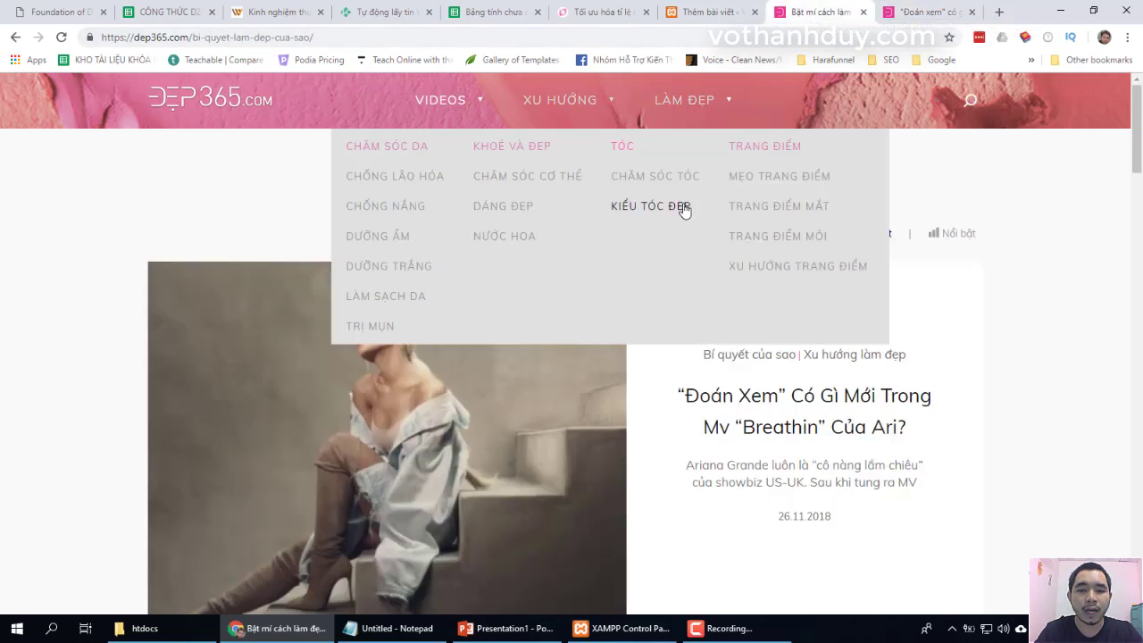
scroll(684, 241, "down", 3)
scroll(684, 249, "up", 3)
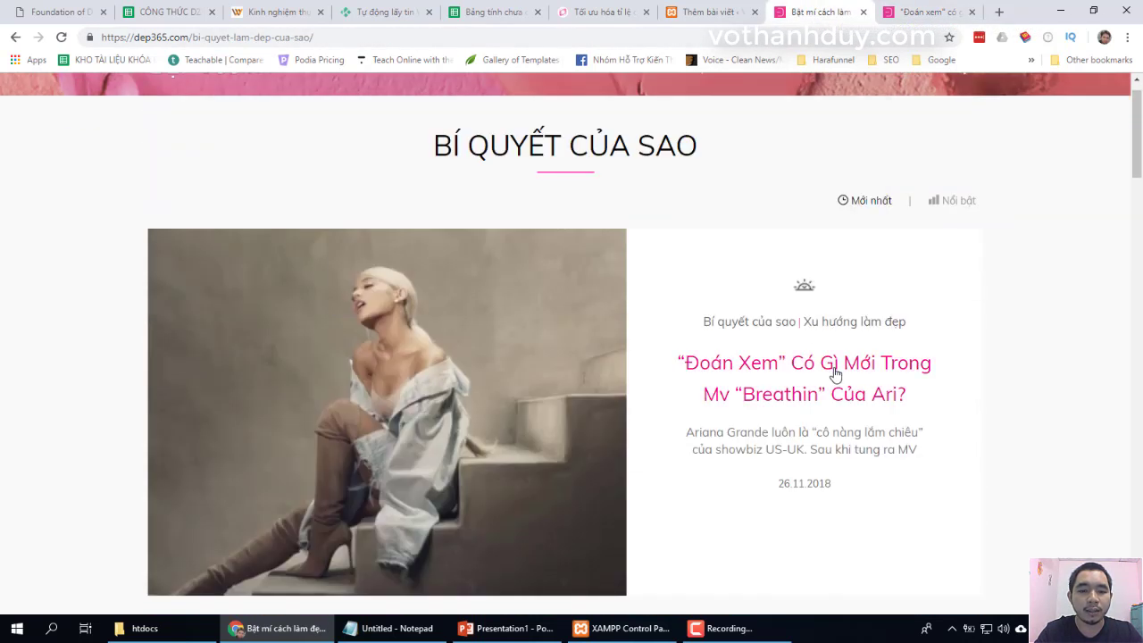
Save the “Đoán Xem” article's thumbnail from the BÍ QUYẾT CỦA SAO category page to the Desktop as a JPEG, keeping the suggested file name
right_click(525, 379)
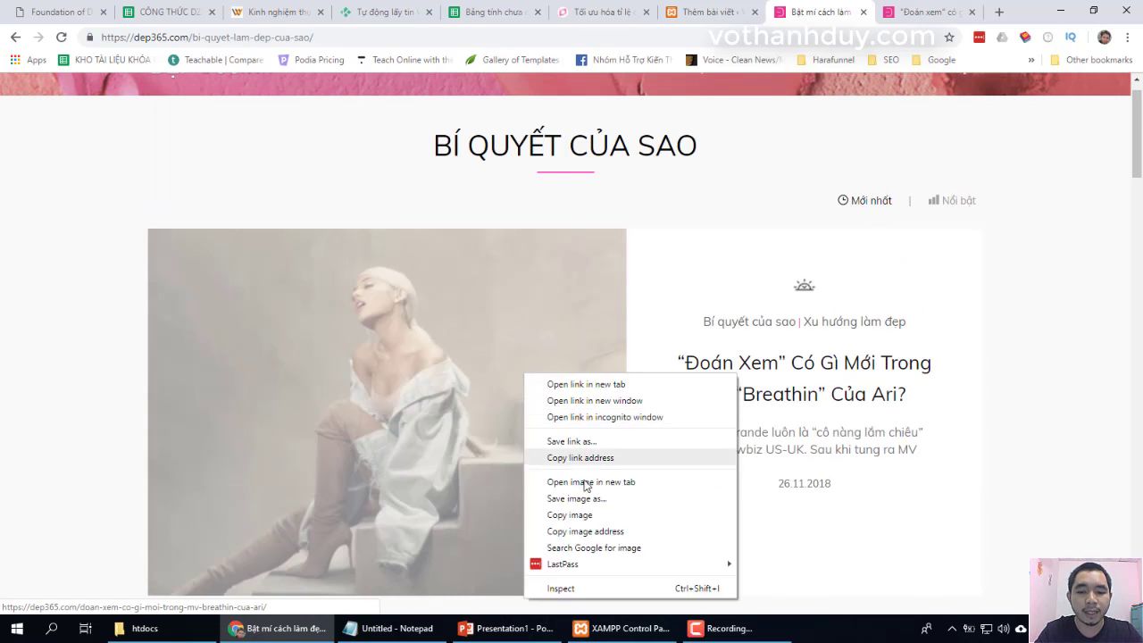
left_click(686, 258)
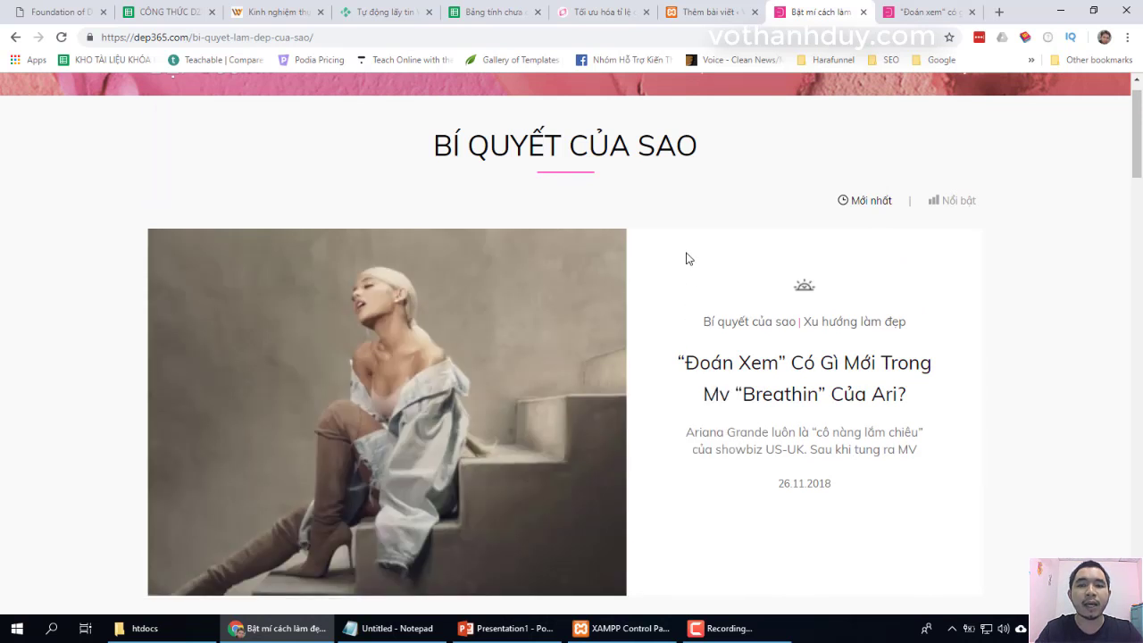
right_click(453, 303)
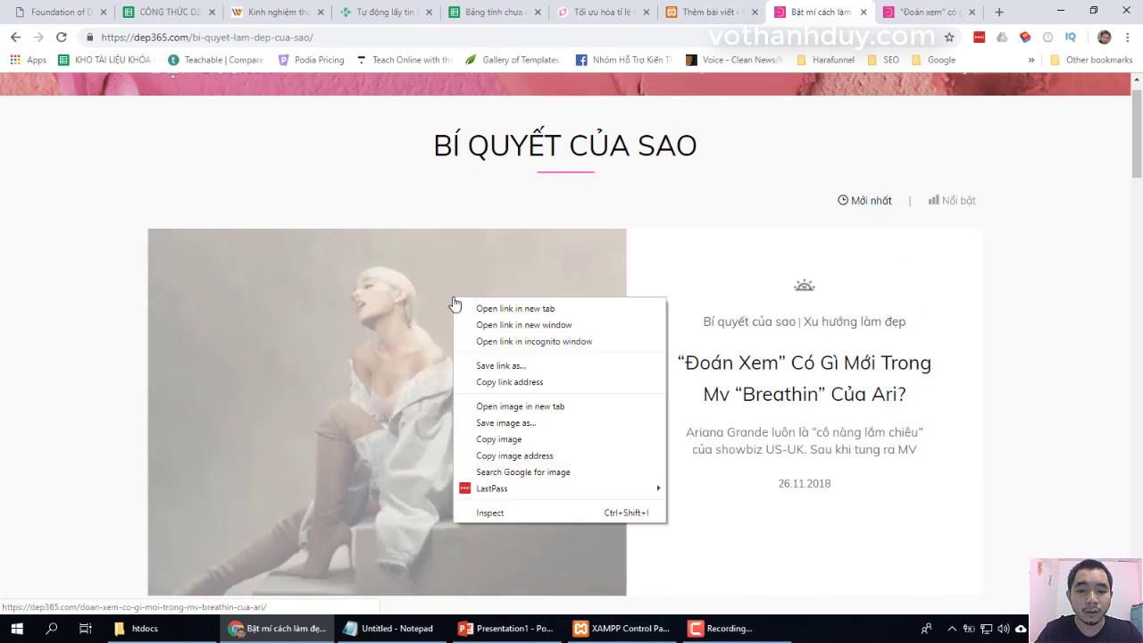
left_click(573, 424)
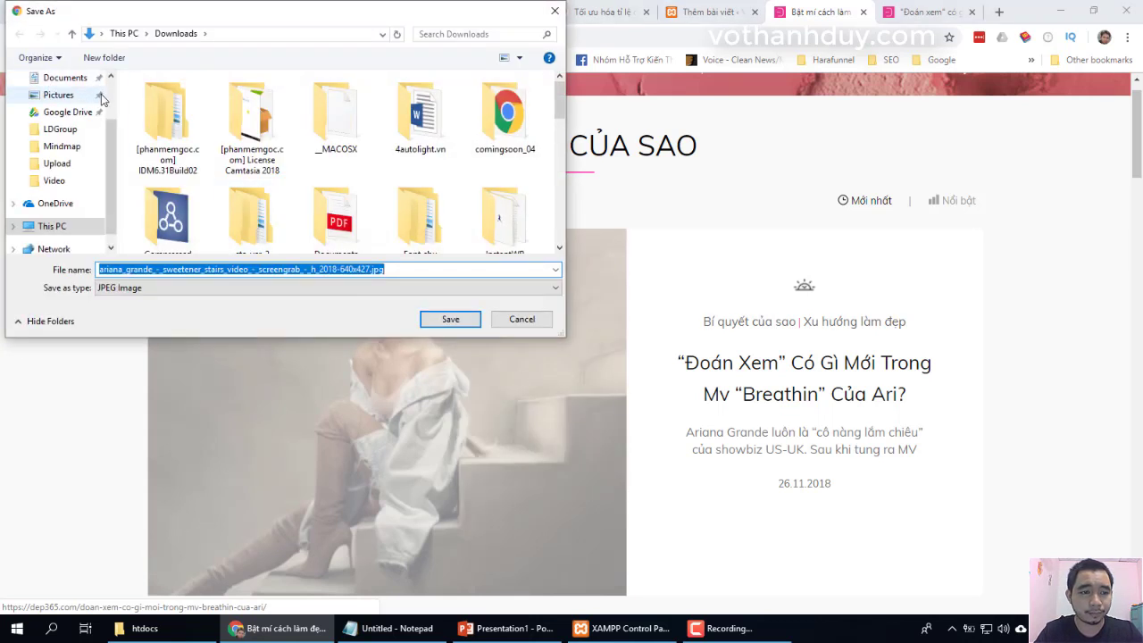
scroll(110, 99, "up", 2)
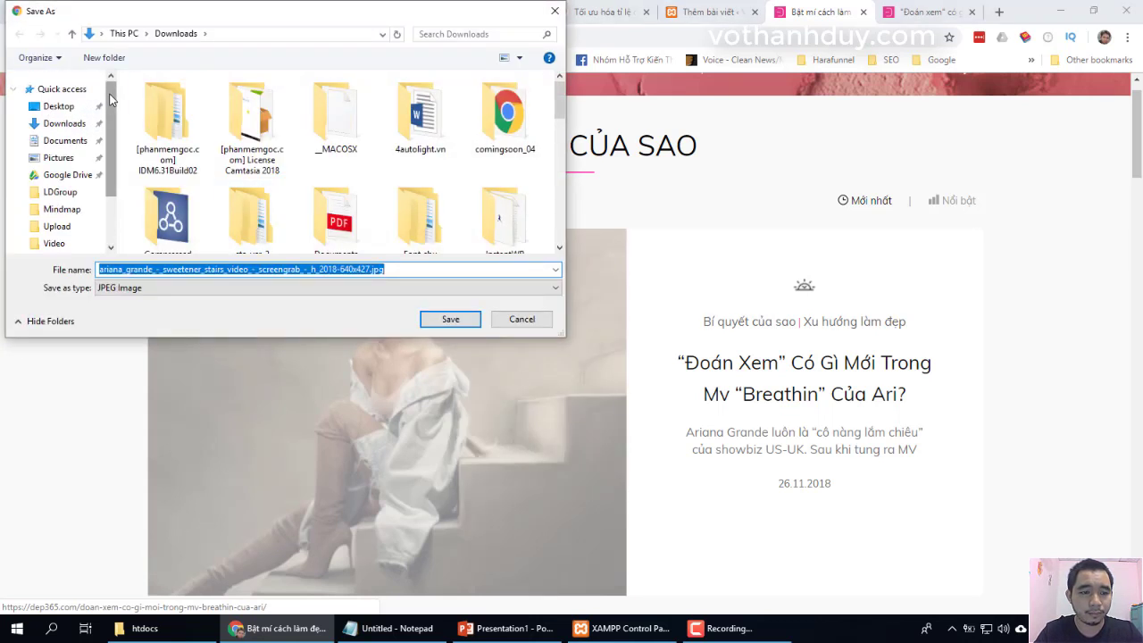
left_click(58, 106)
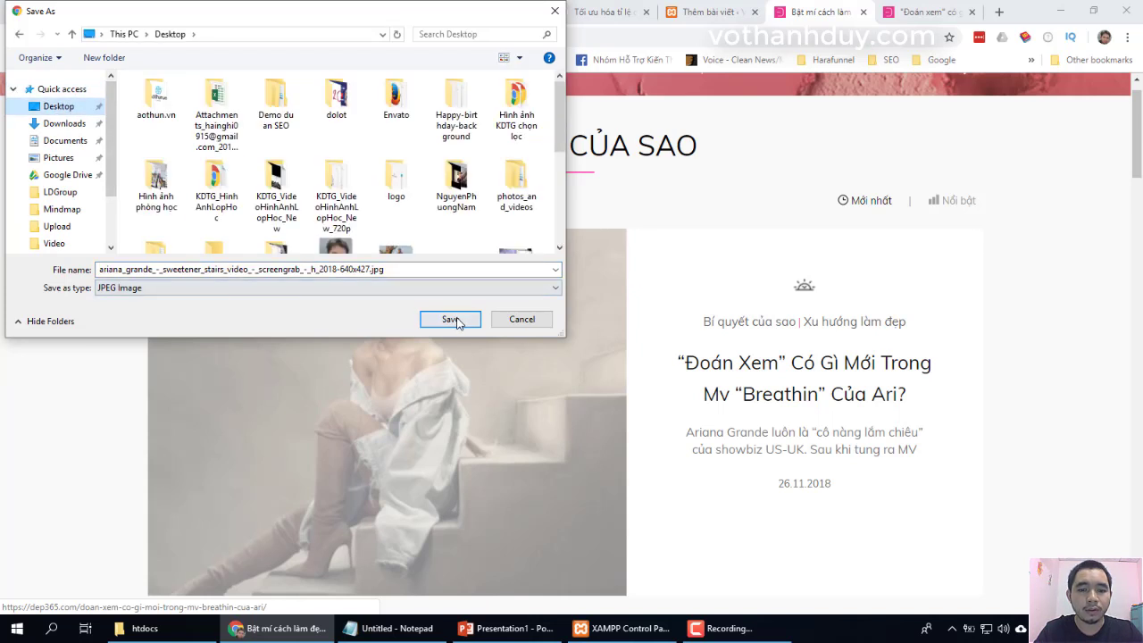
left_click(451, 318)
Upload the downloaded ariana_grande JPG to the WordPress media library and set it as the post's featured image
left_click(680, 16)
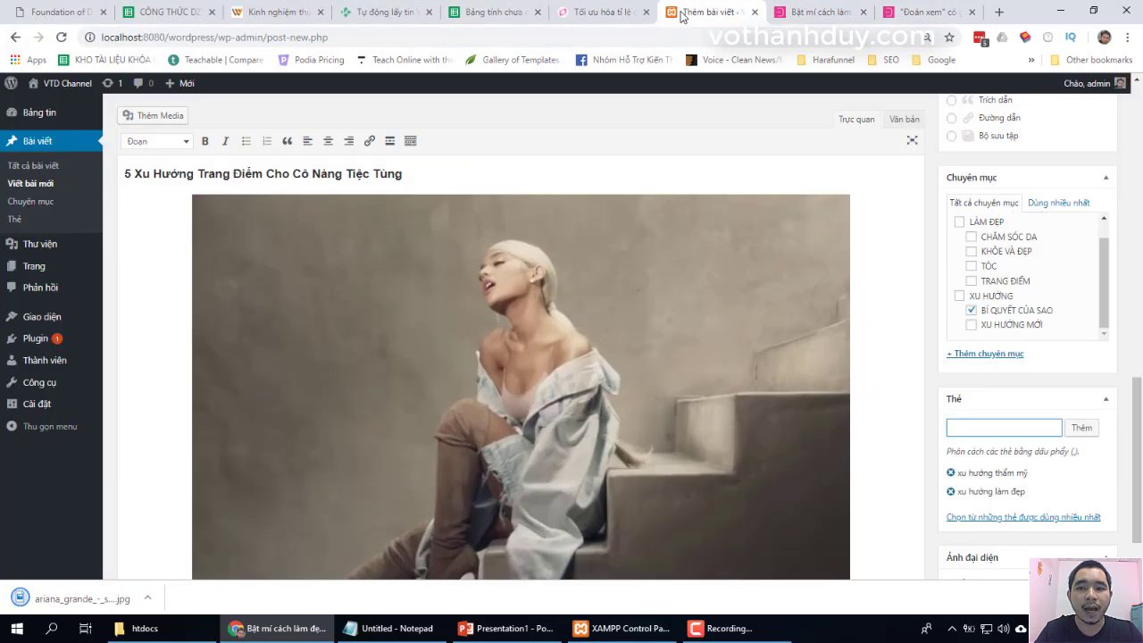
scroll(941, 315, "down", 5)
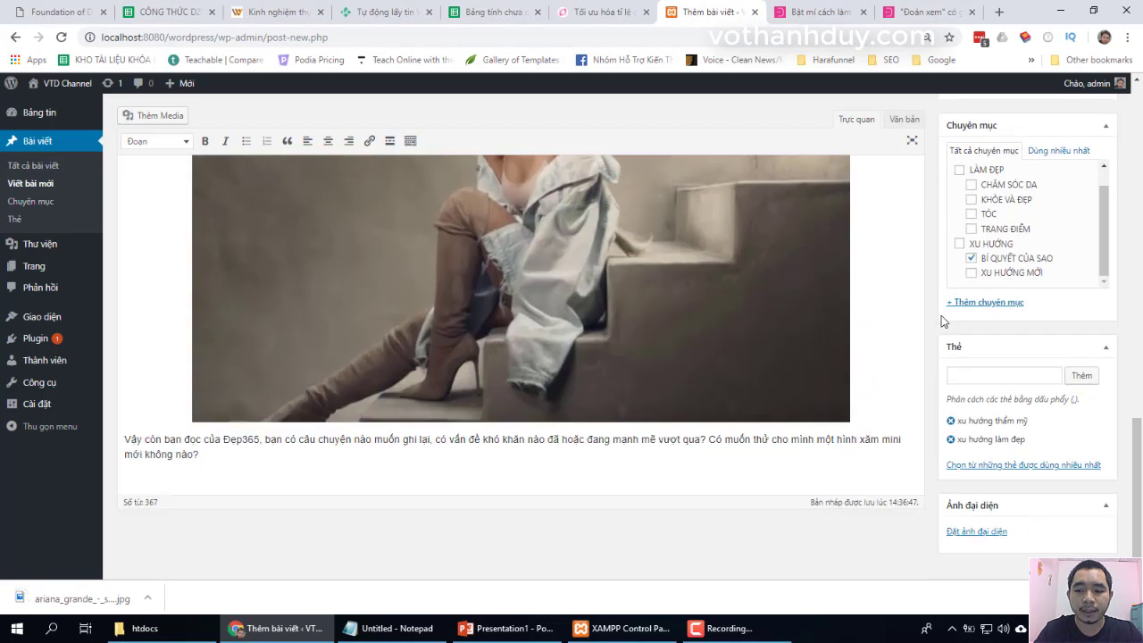
left_click(981, 532)
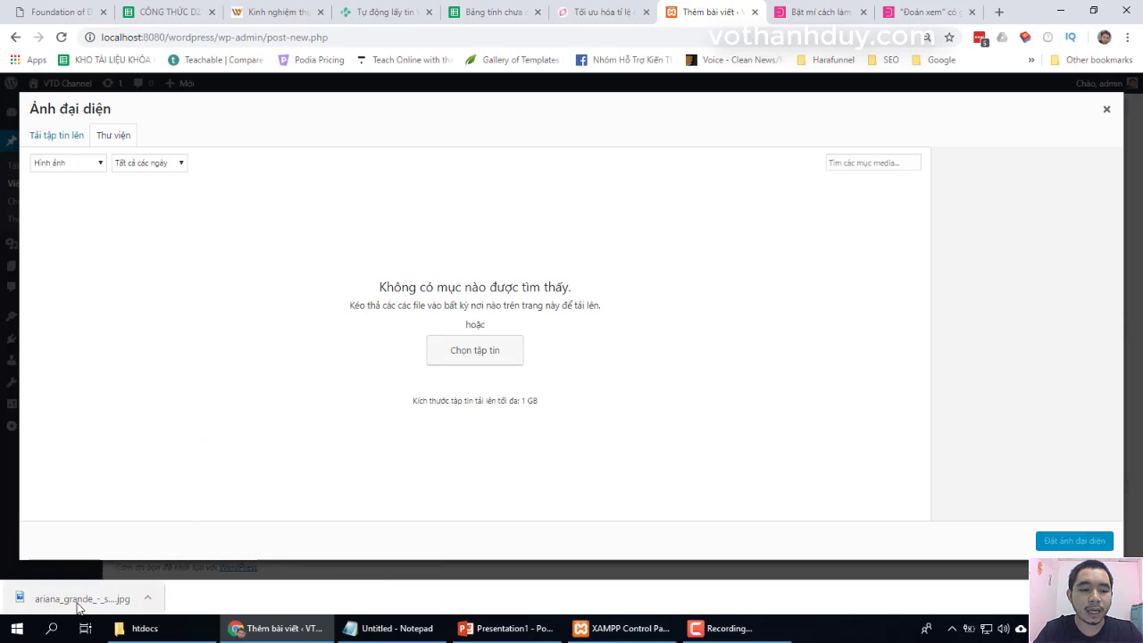
left_click_drag(78, 602, 407, 336)
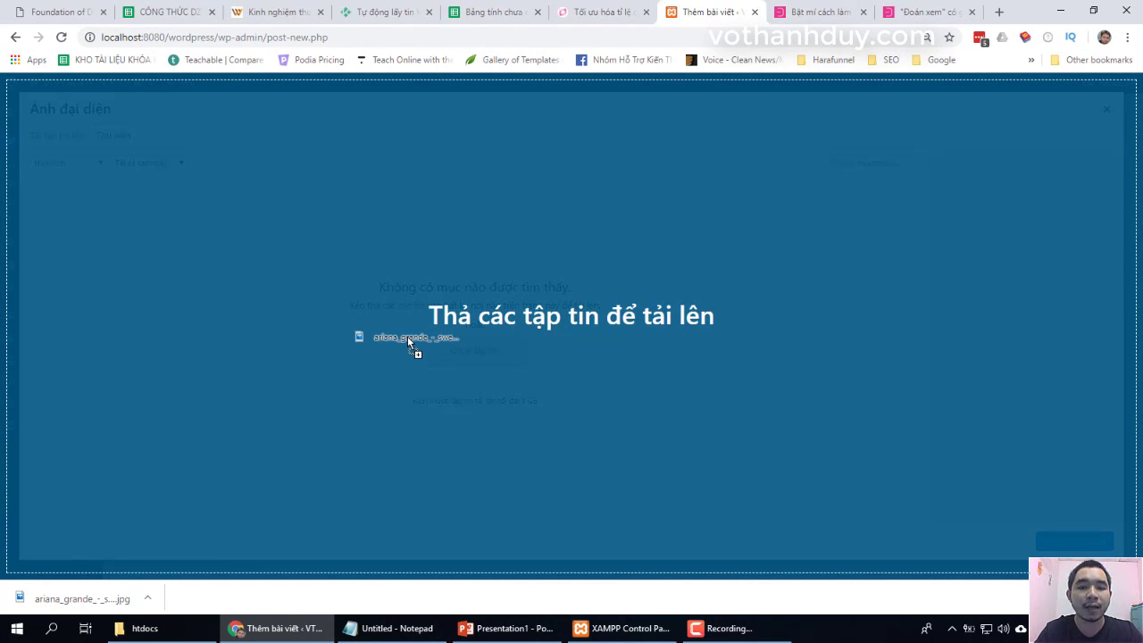
left_click_drag(407, 335, 489, 315)
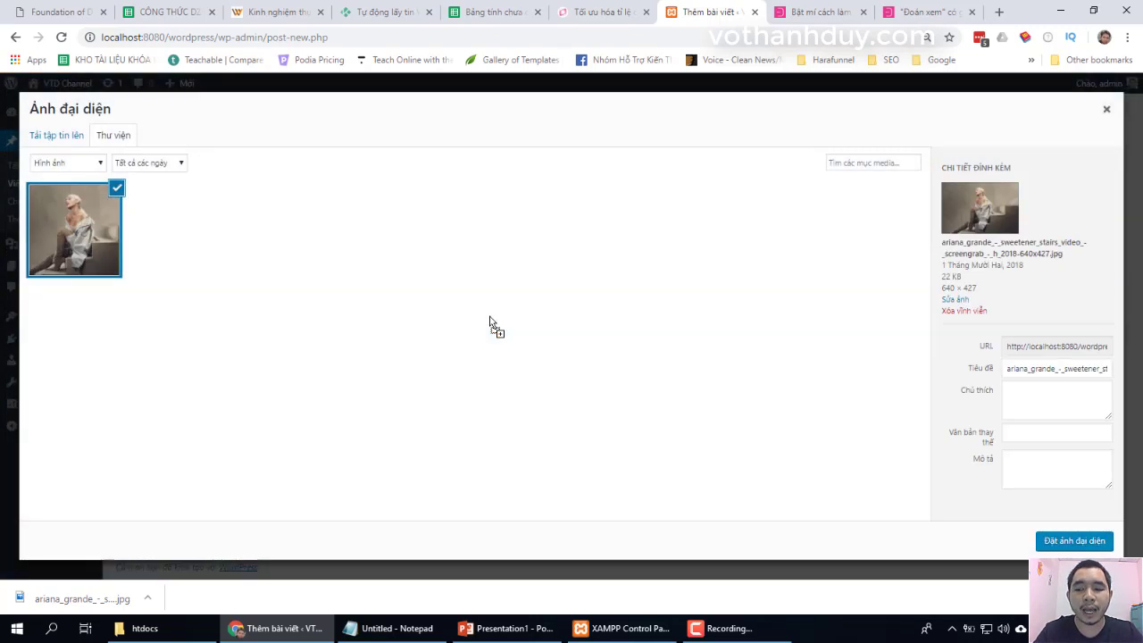
left_click(1074, 541)
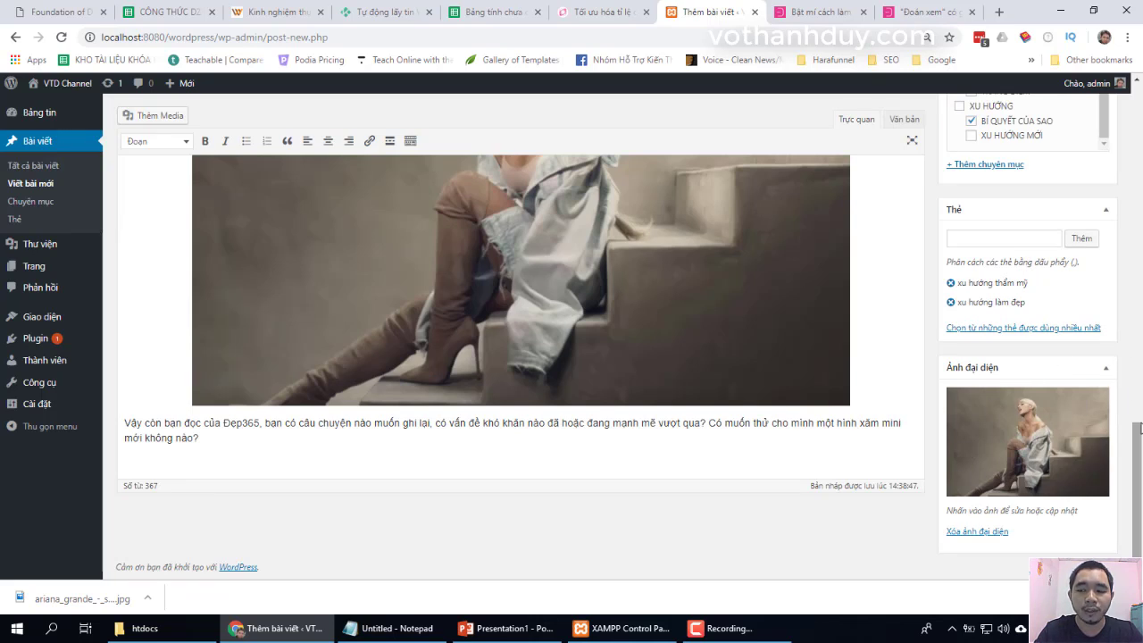
Publish the post “Đoán Xem” Có Gì Mới Trong MV “Breathin” Của Ari?
left_click_drag(1139, 461, 1135, 106)
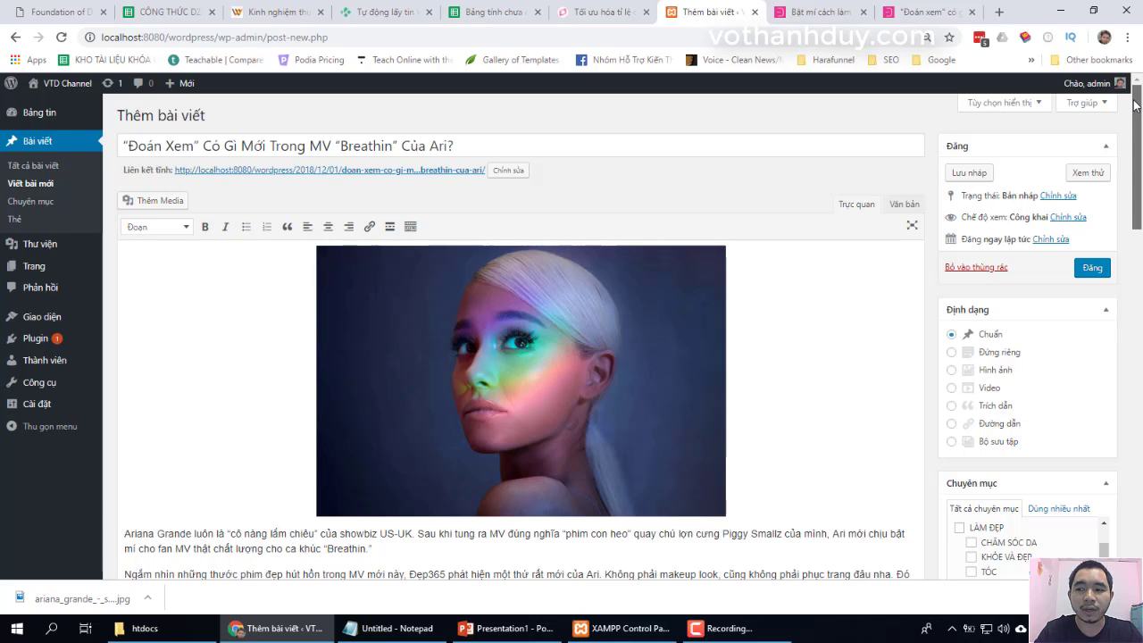
left_click(1097, 272)
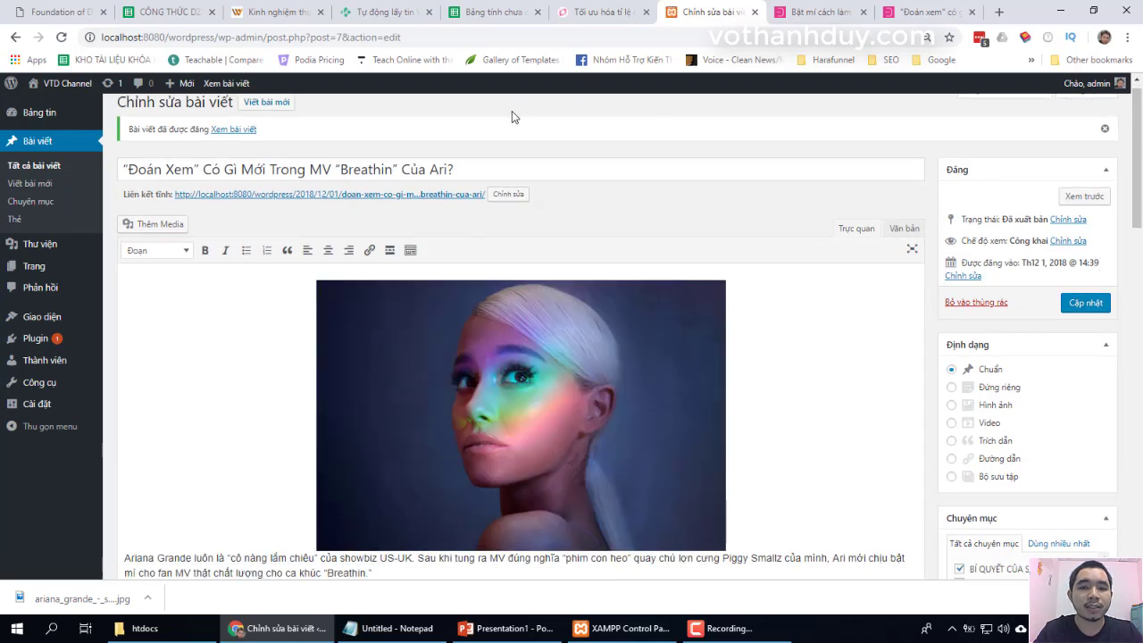
Open the VTD Channel site in a new tab and examine how the published post's featured image, title and excerpt appear on the home page
mouse_move(63, 83)
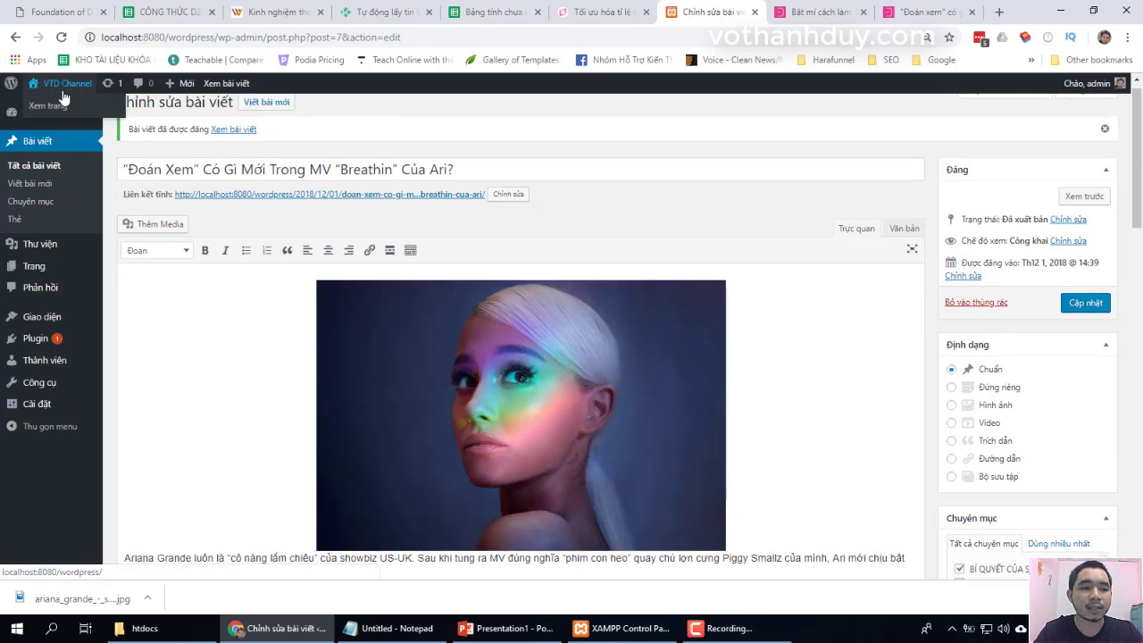
right_click(62, 110)
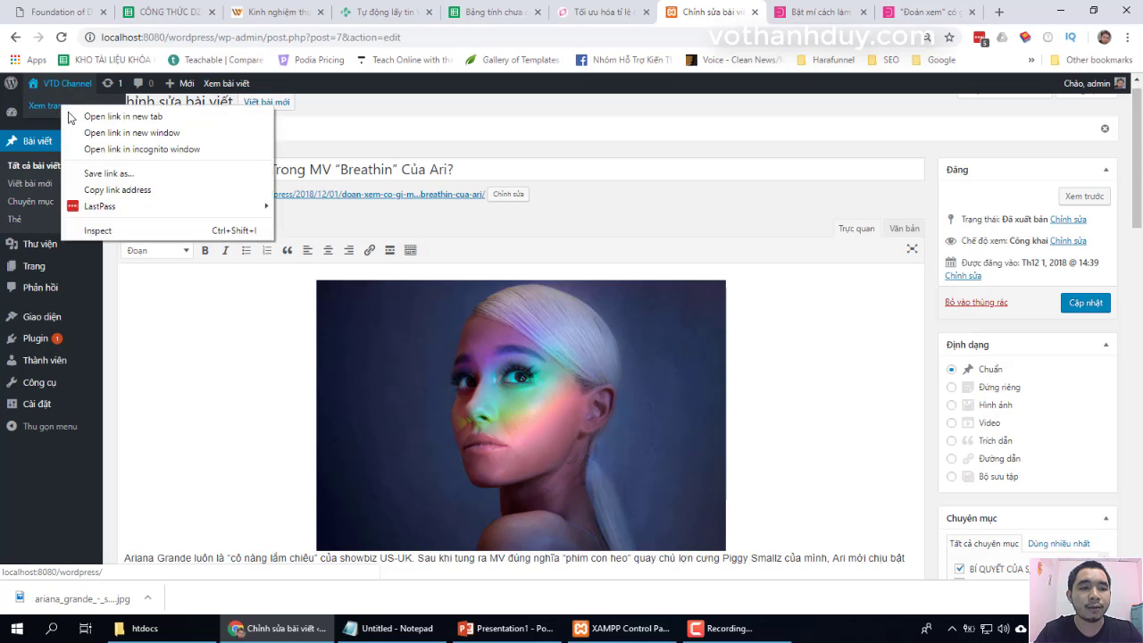
left_click(121, 114)
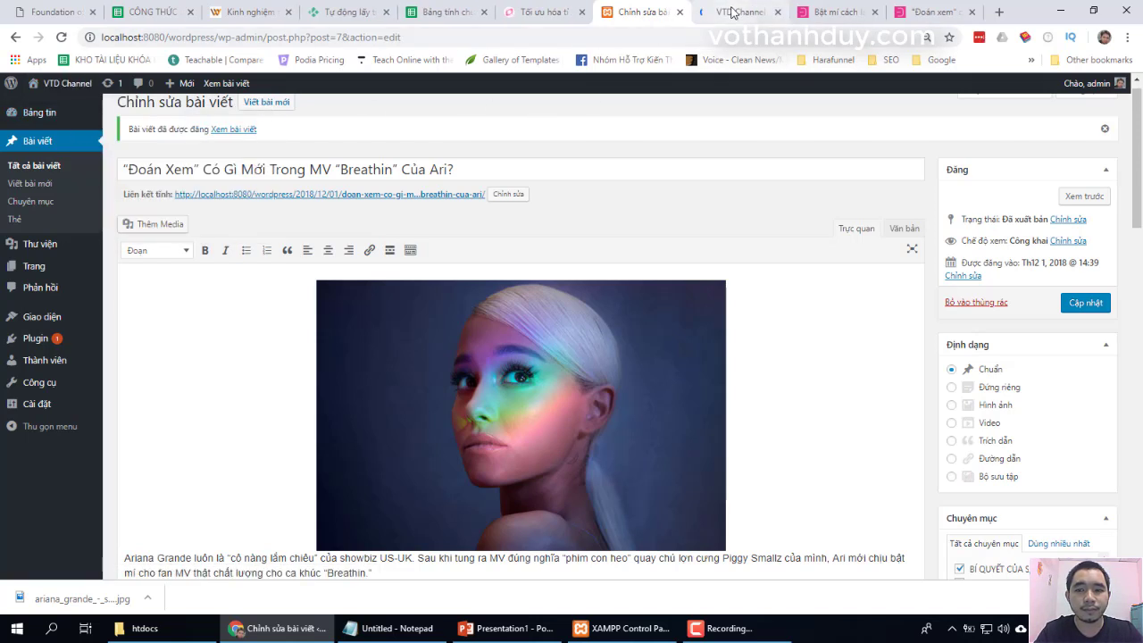
left_click(732, 11)
scroll(1031, 427, "down", 5)
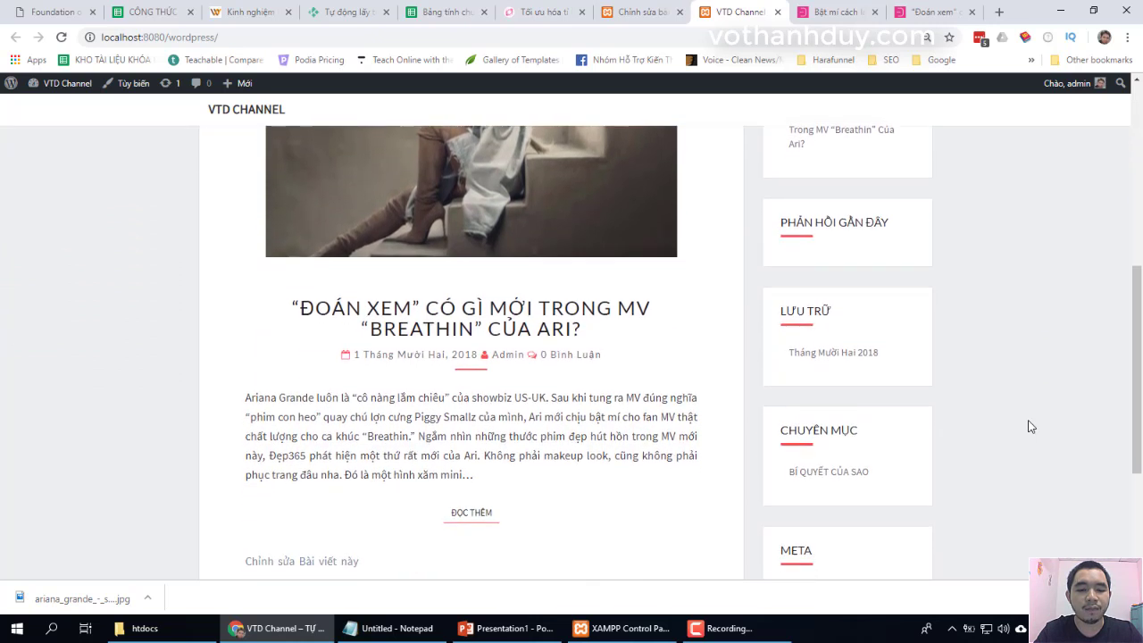
scroll(1031, 427, "down", 1)
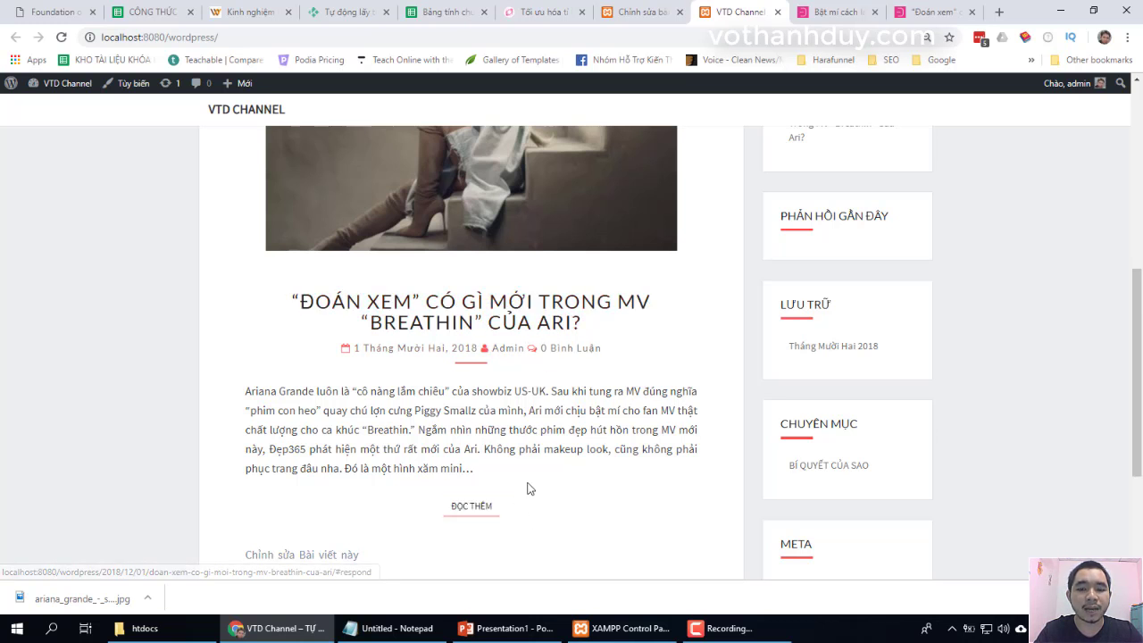
scroll(1090, 283, "up", 2)
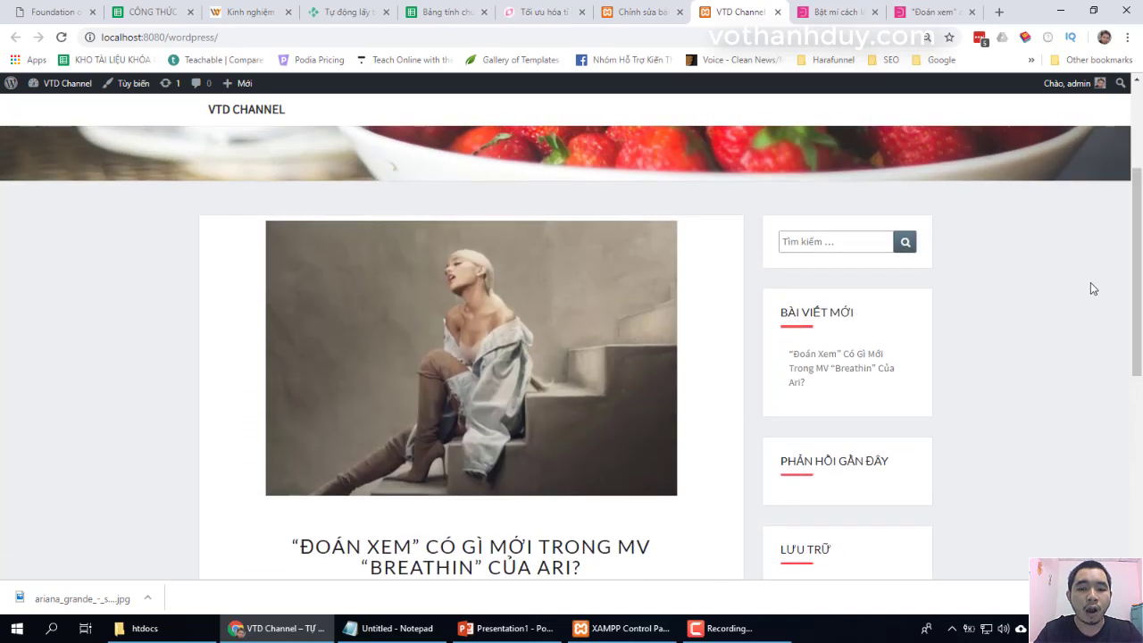
scroll(1072, 285, "down", 1)
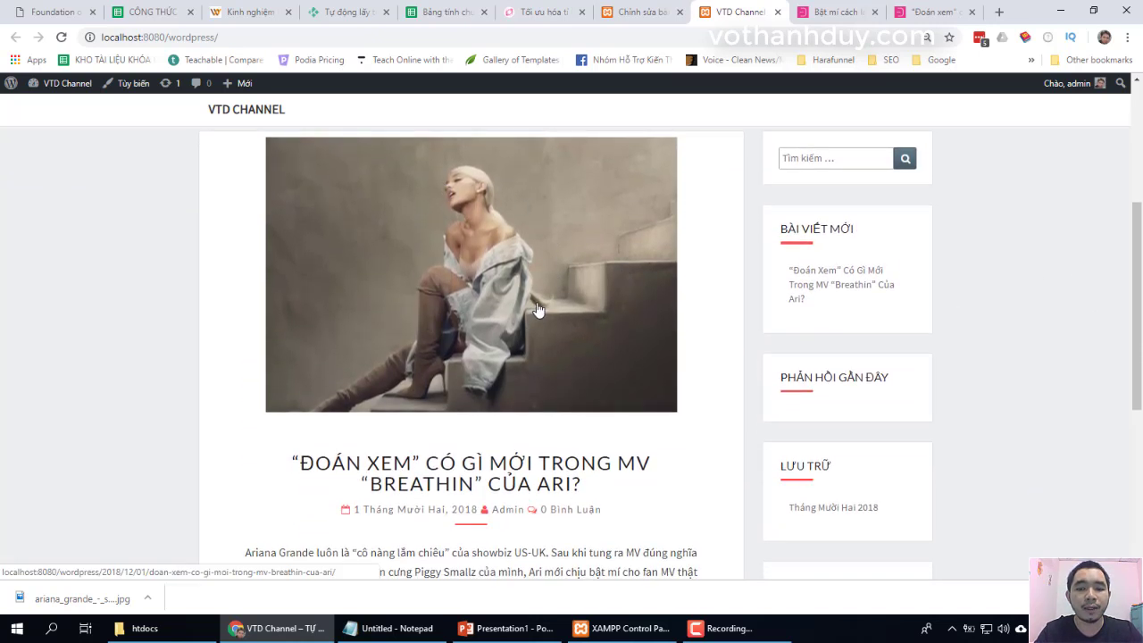
scroll(701, 340, "down", 2)
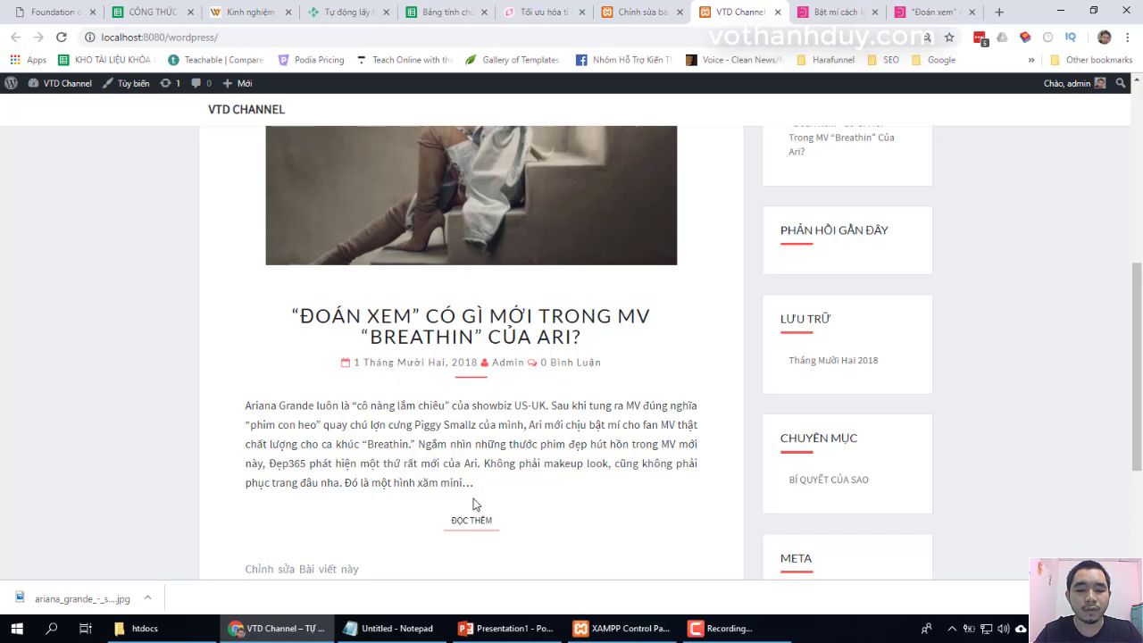
scroll(581, 518, "down", 3)
scroll(582, 517, "up", 2)
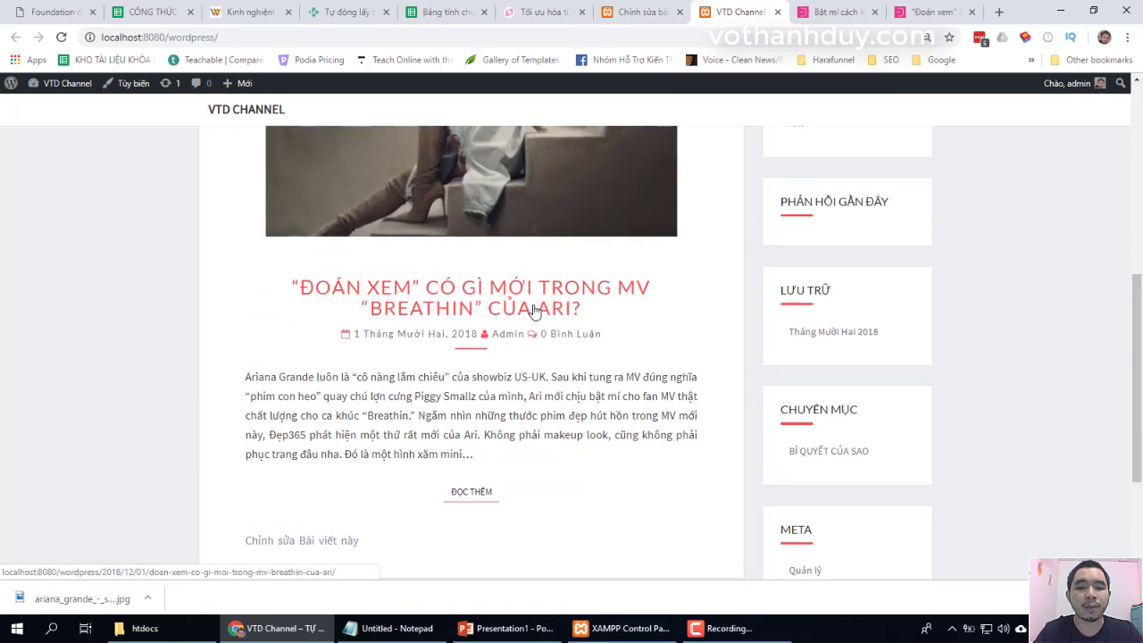
Open the “Đoán Xem” post from the home page and check its content, category and tags down to the end of the article
left_click(533, 309)
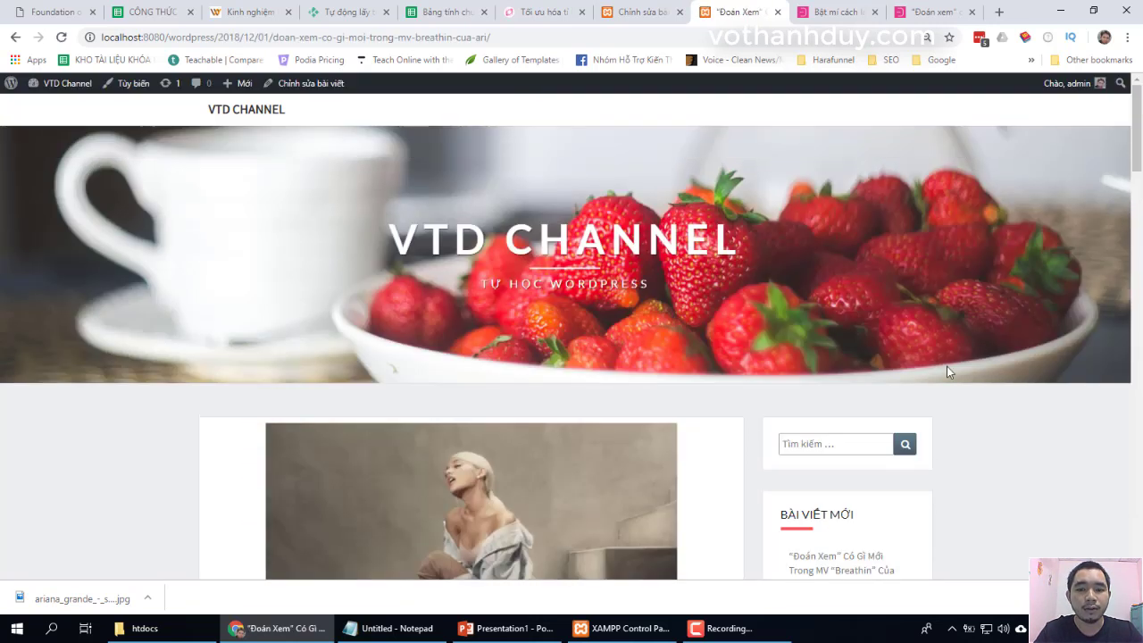
scroll(1000, 455, "down", 10)
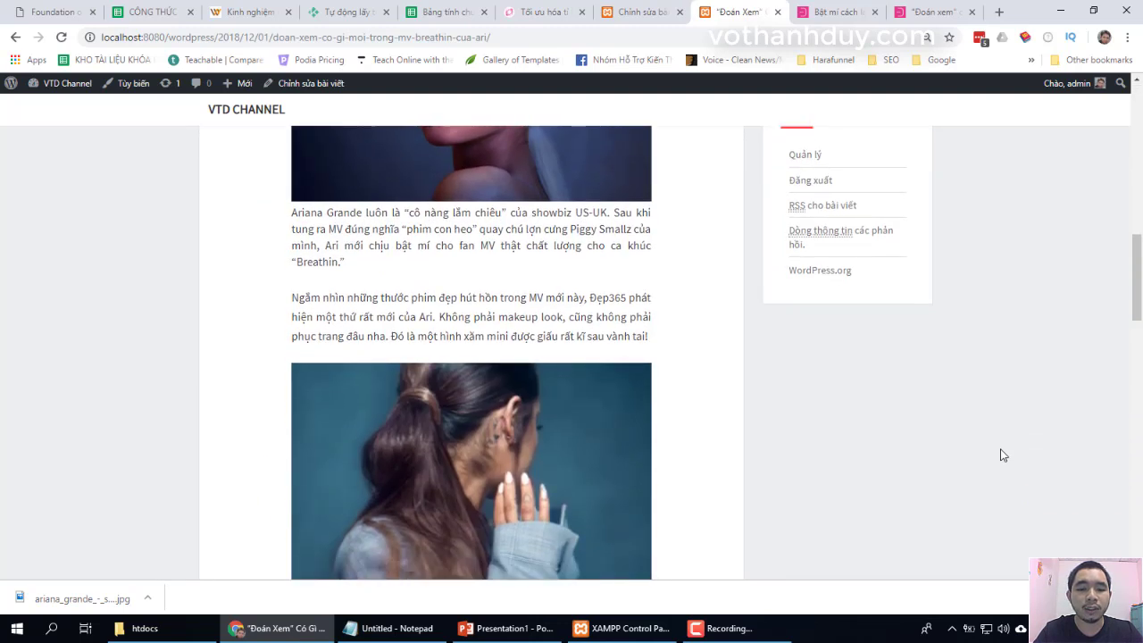
scroll(1000, 455, "down", 10)
scroll(999, 456, "up", 5)
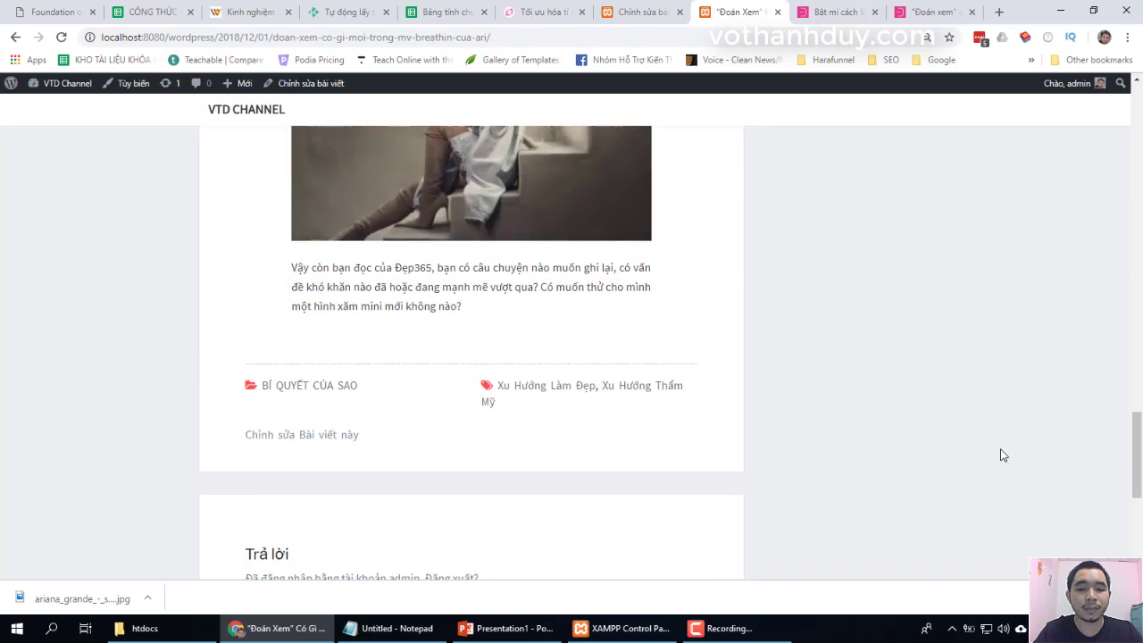
scroll(1000, 455, "up", 1)
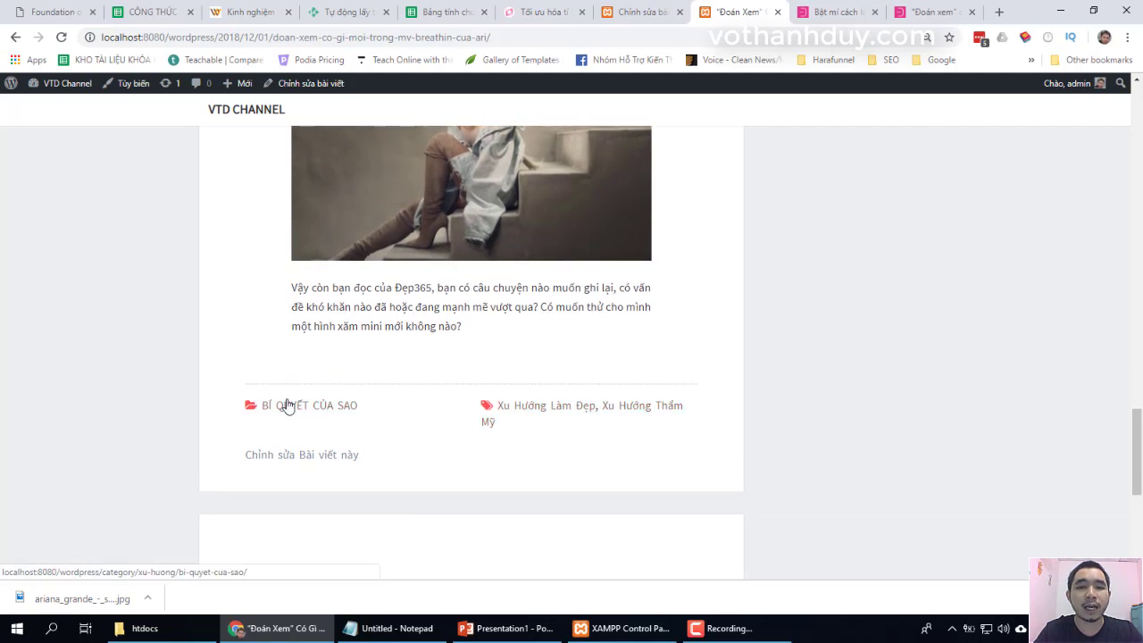
Return to the VTD Channel home page and look over the post listing and the sidebar's category section
scroll(854, 367, "up", 20)
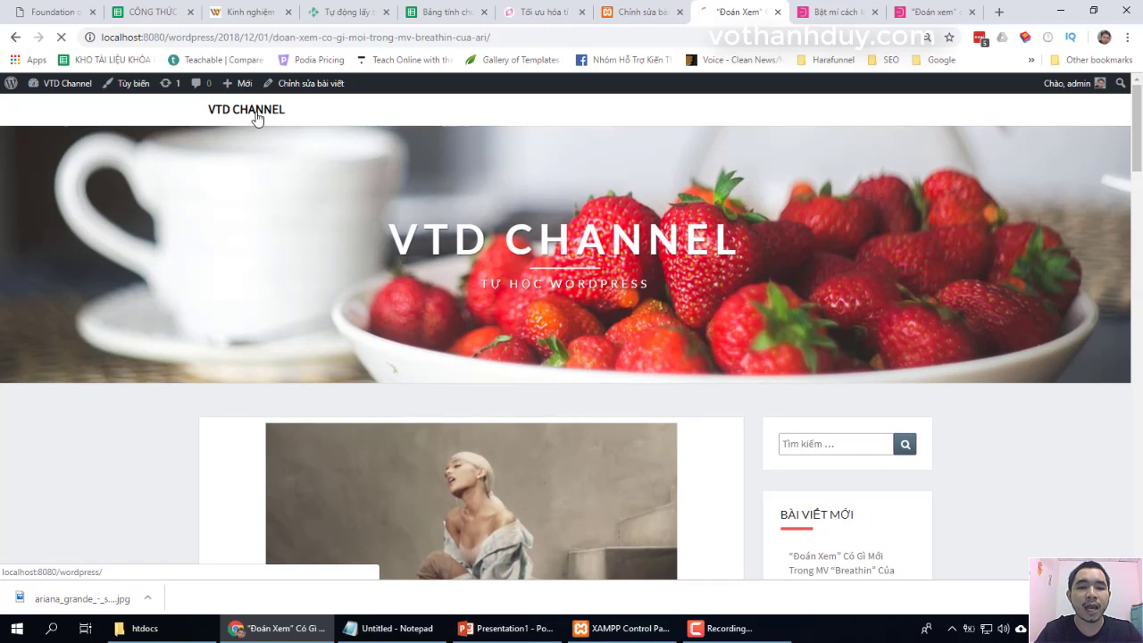
scroll(728, 345, "down", 7)
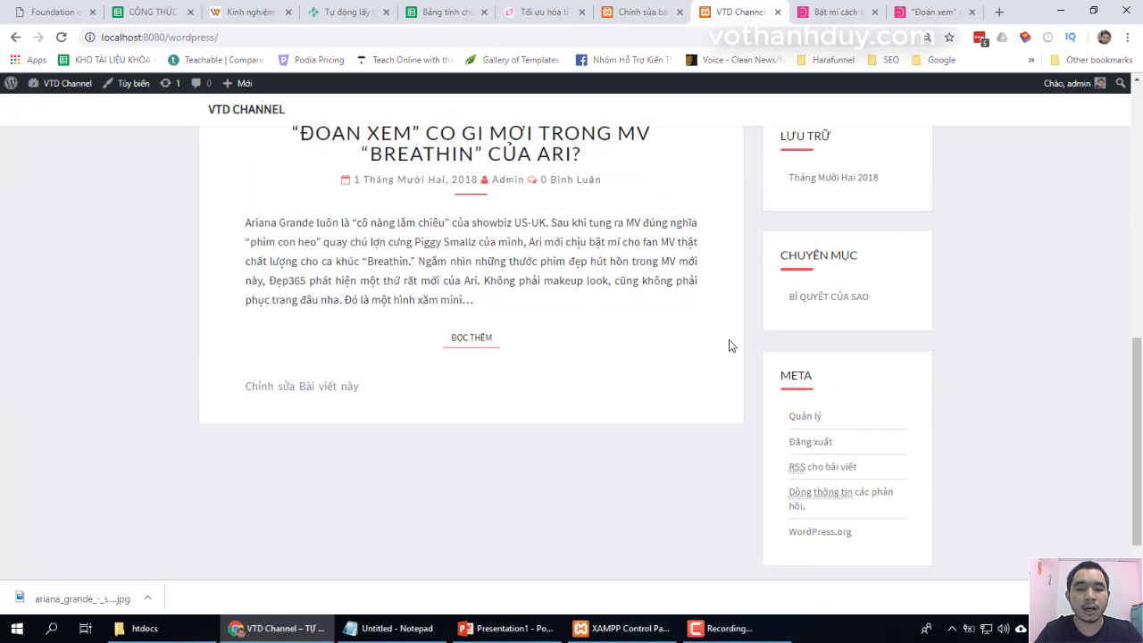
scroll(729, 346, "up", 4)
scroll(729, 345, "down", 3)
scroll(728, 345, "up", 6)
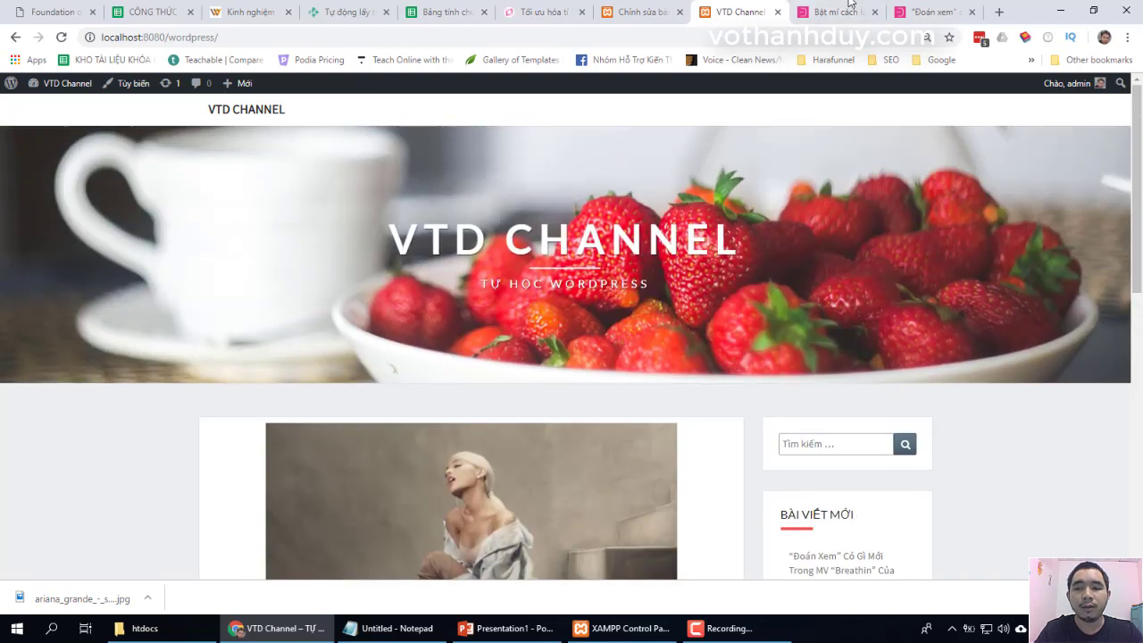
Close the Đẹp365 “Đoán Xem” article and open “Đâu Chỉ Makeup Look…” from the BÍ QUYẾT CỦA SAO page in a new tab
left_click(925, 11)
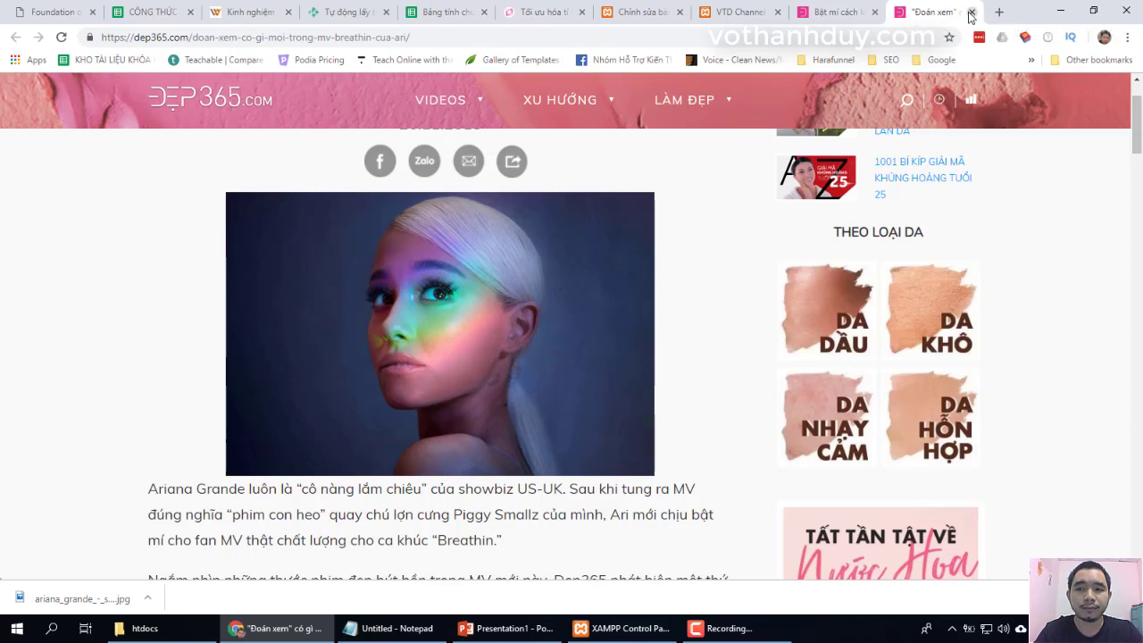
left_click(970, 12)
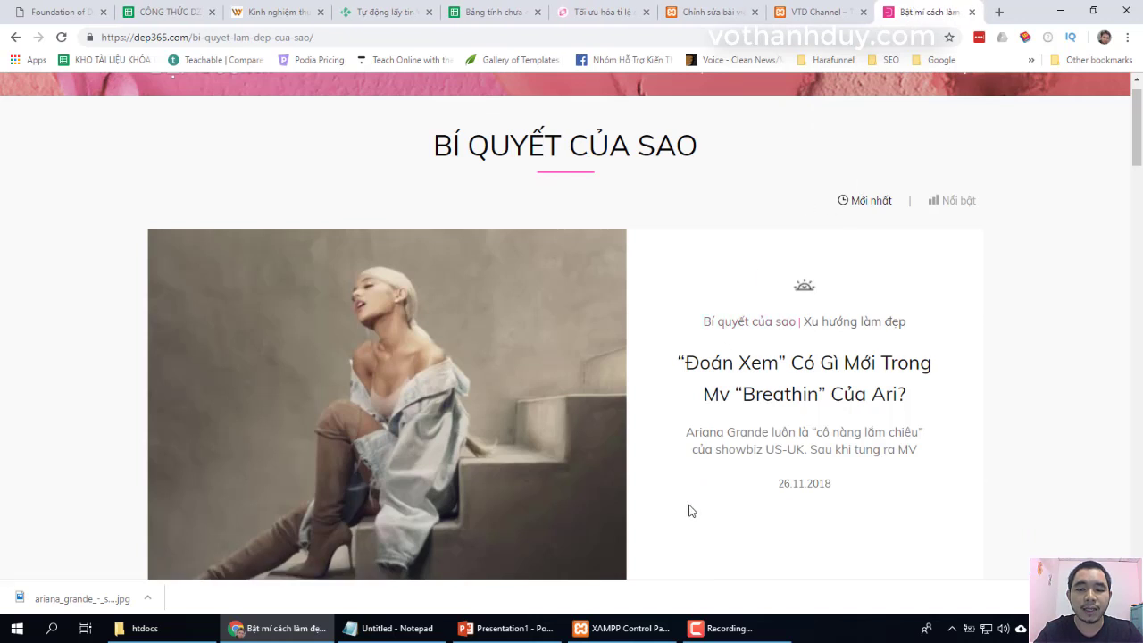
scroll(689, 510, "down", 3)
scroll(689, 510, "down", 3)
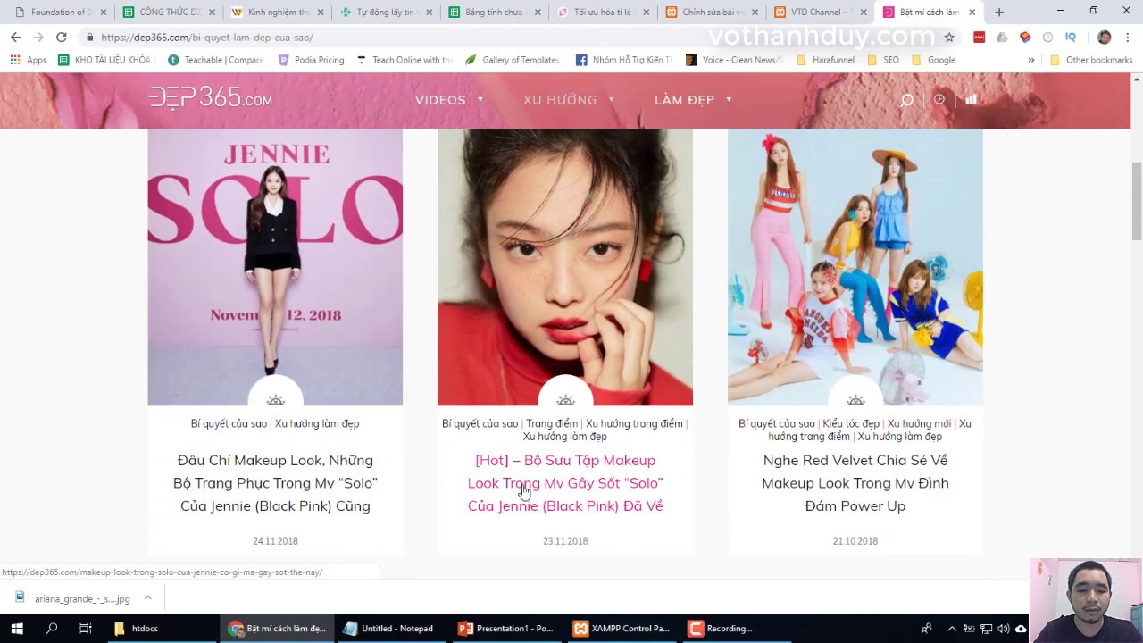
right_click(260, 467)
left_click(282, 476)
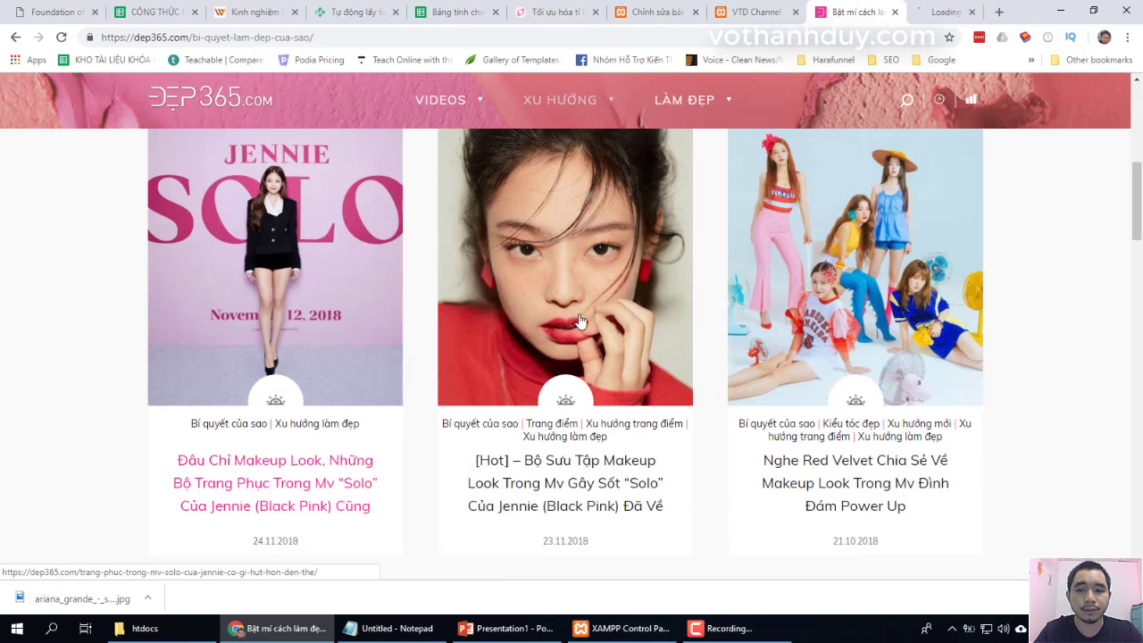
left_click(933, 12)
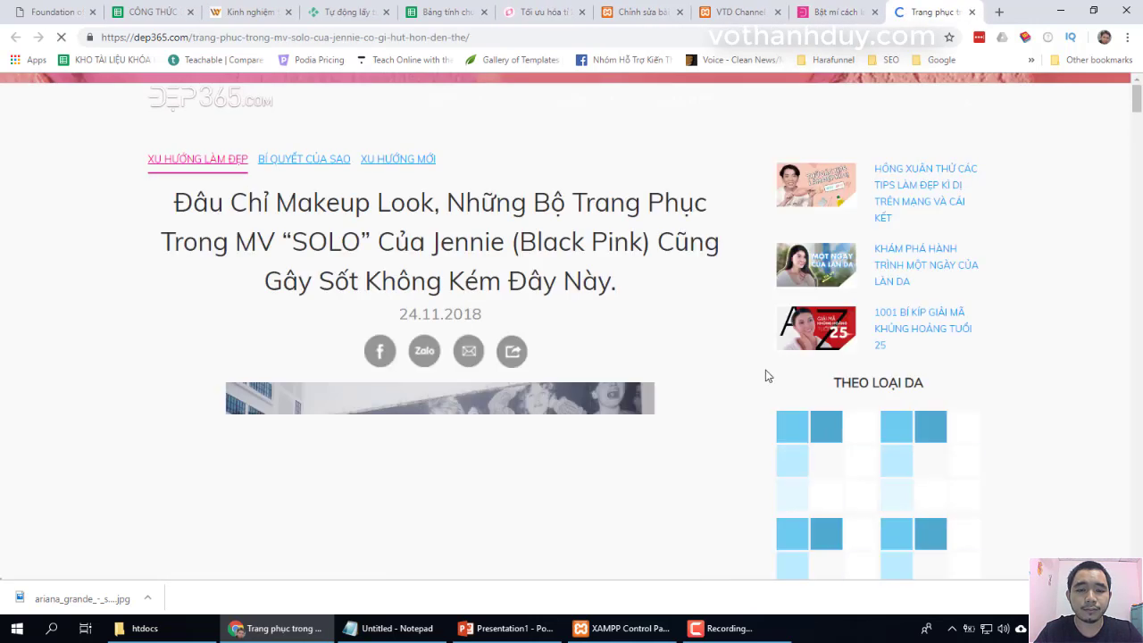
Start a new WordPress post and copy the full title of the Đẹp365 Jennie “SOLO” outfits article into its title field
left_click(636, 13)
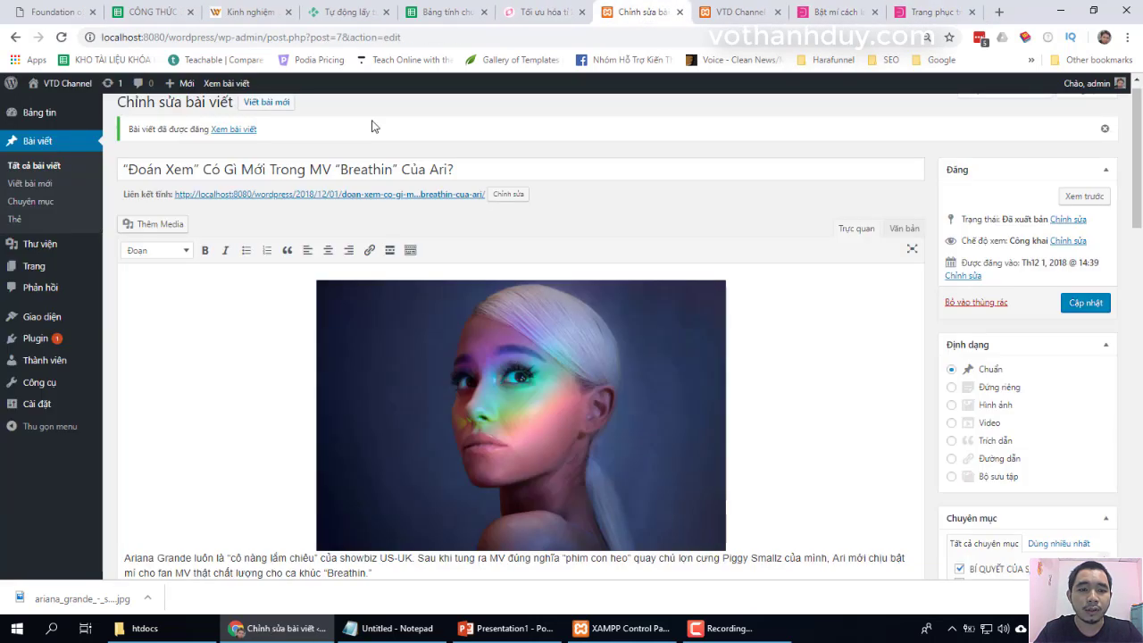
left_click(266, 115)
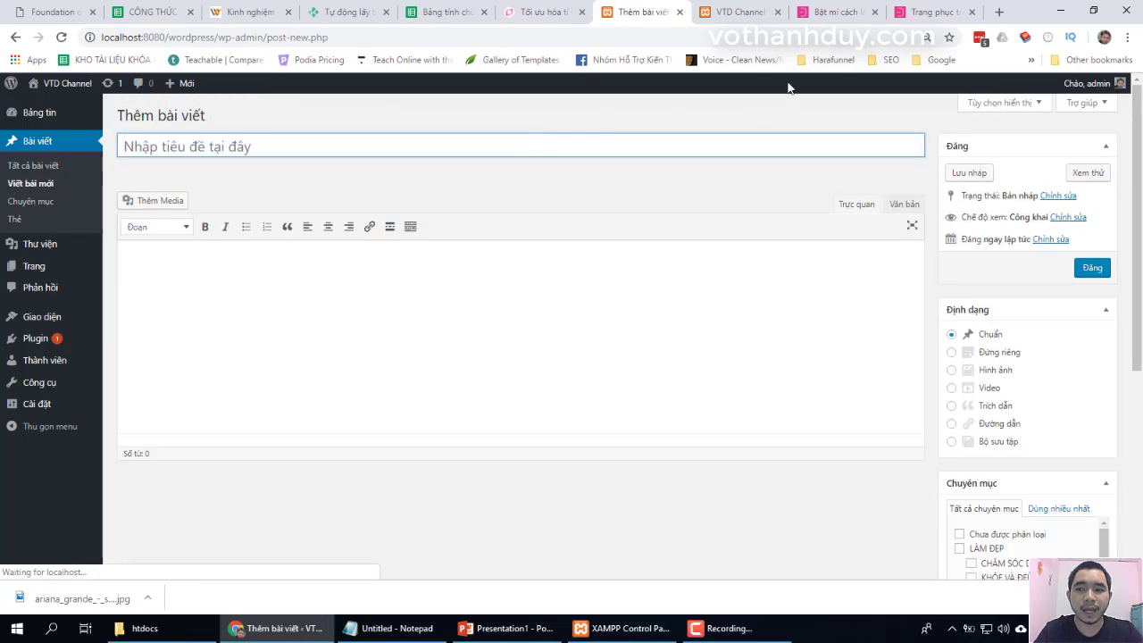
left_click(928, 9)
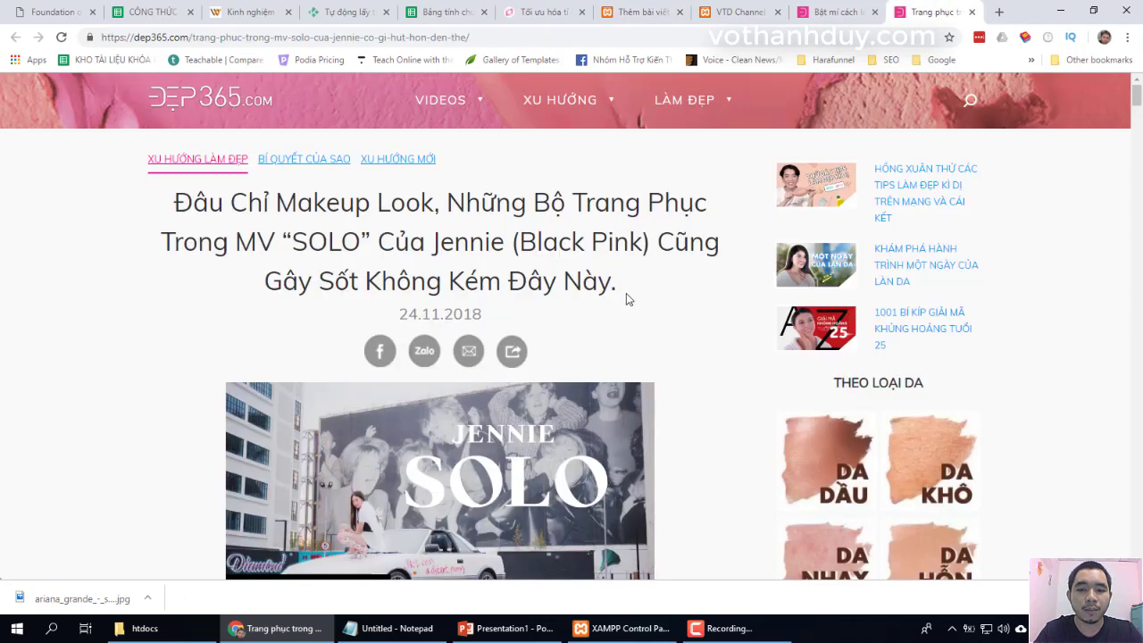
left_click_drag(624, 295, 169, 209)
right_click(195, 208)
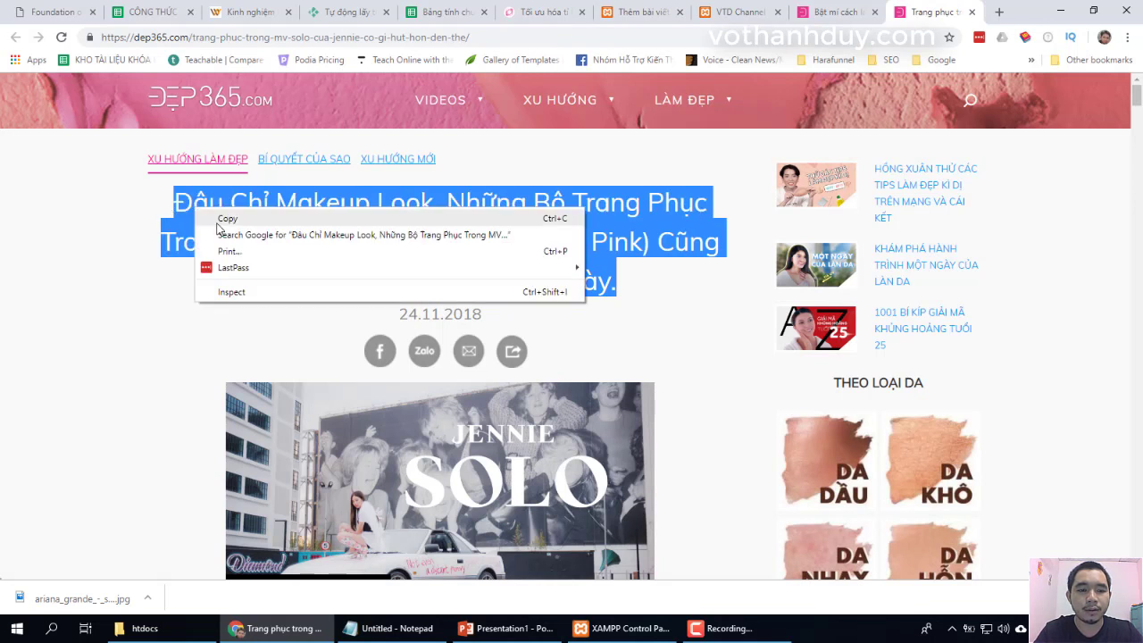
left_click(220, 218)
left_click(635, 11)
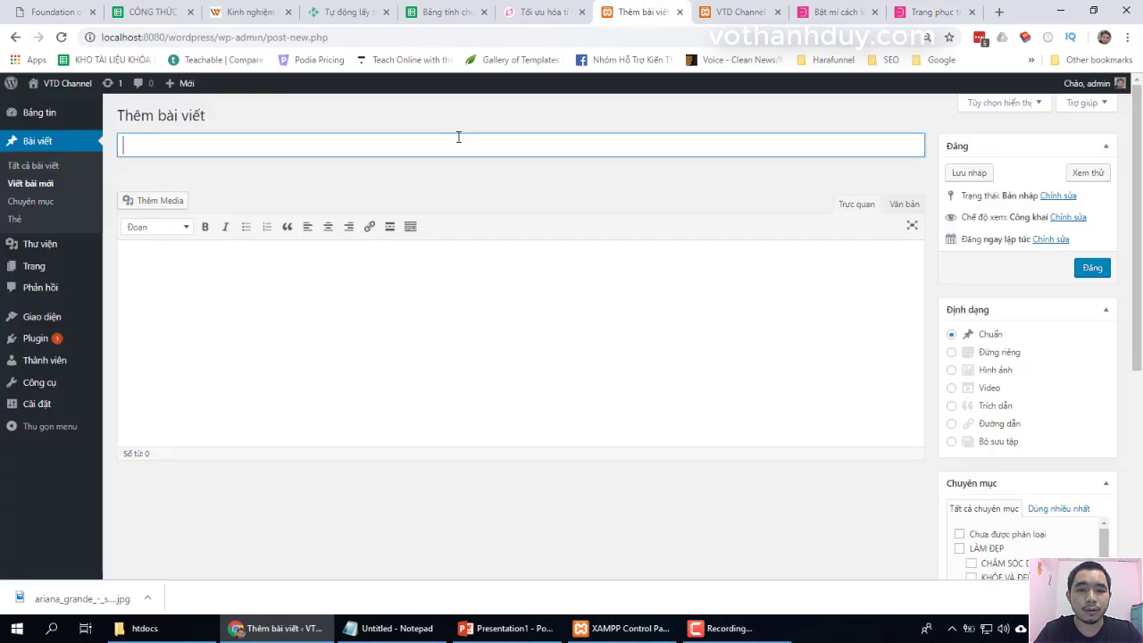
right_click(451, 144)
left_click(500, 253)
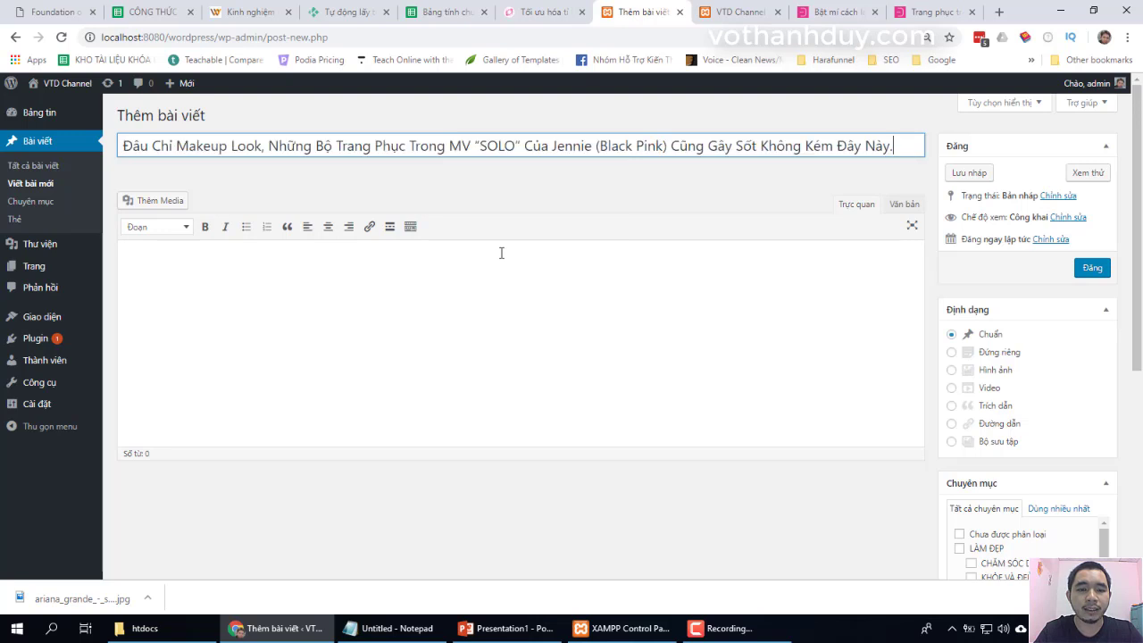
Copy the Đẹp365 article's body, from the opening JENNIE SOLO image through the RODARTE bustier top image, into the new post's content
left_click(547, 289)
left_click(933, 11)
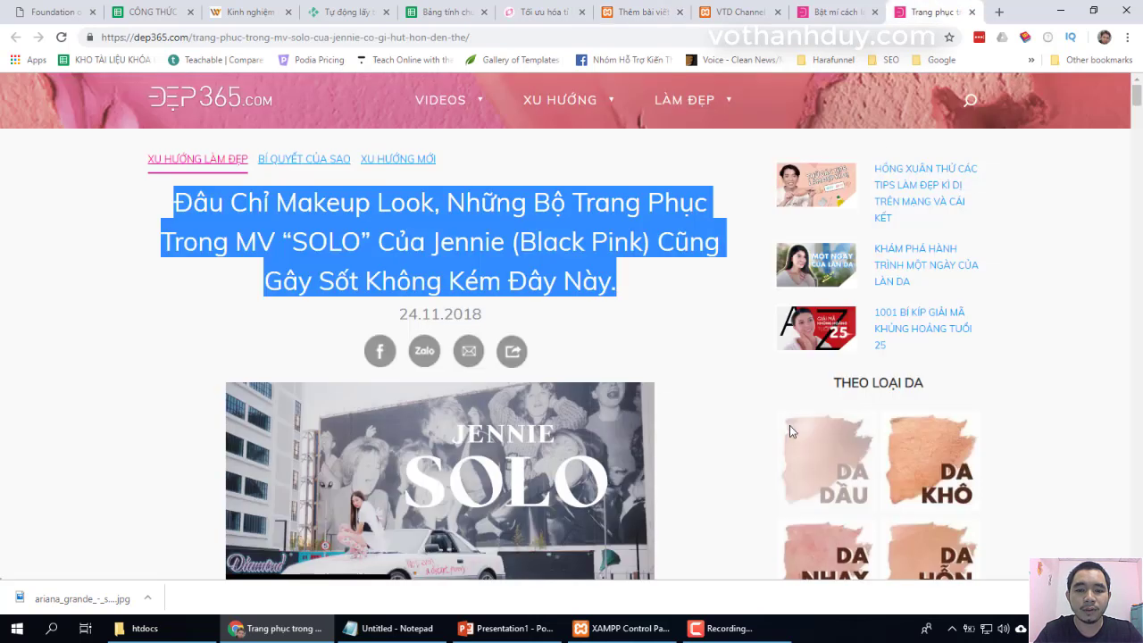
scroll(789, 424, "down", 3)
scroll(747, 426, "up", 2)
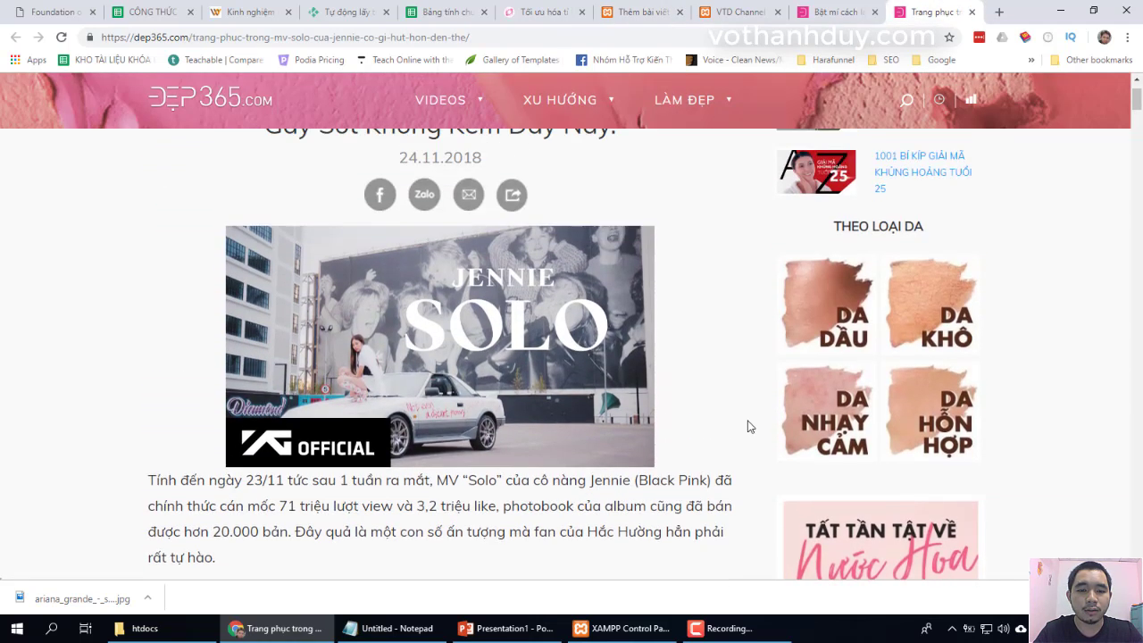
left_click_drag(476, 402, 677, 396)
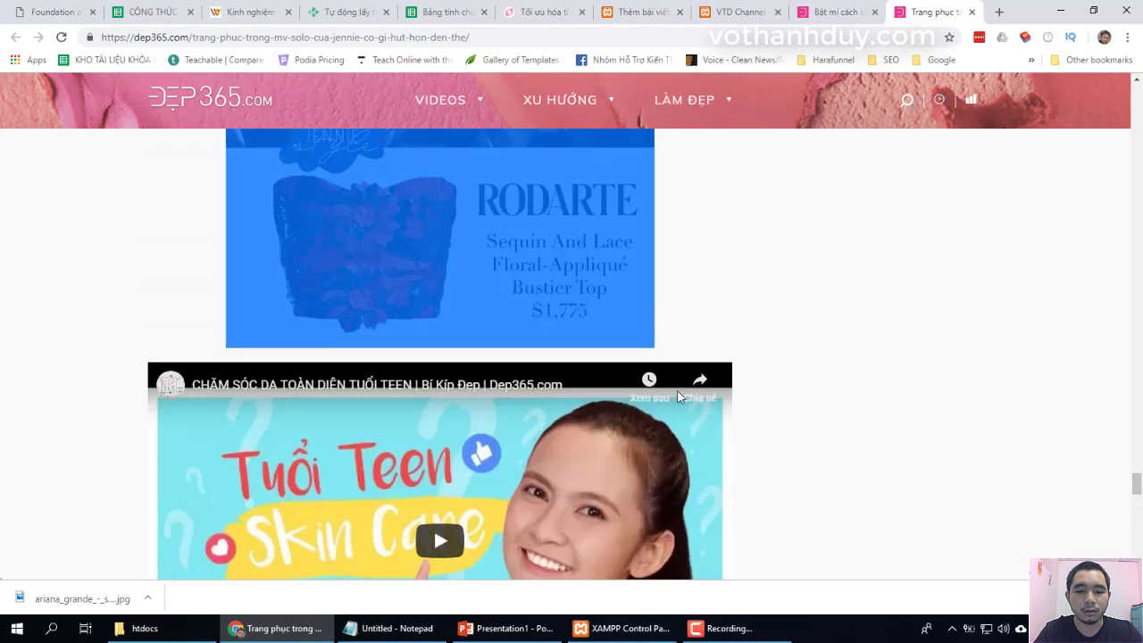
right_click(580, 300)
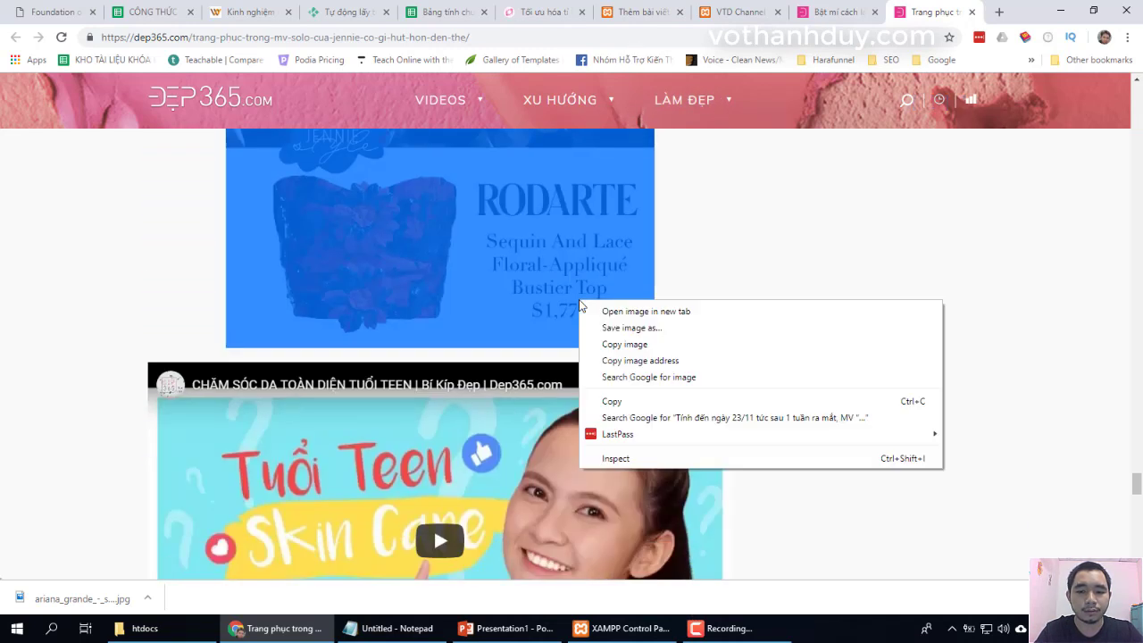
left_click(643, 403)
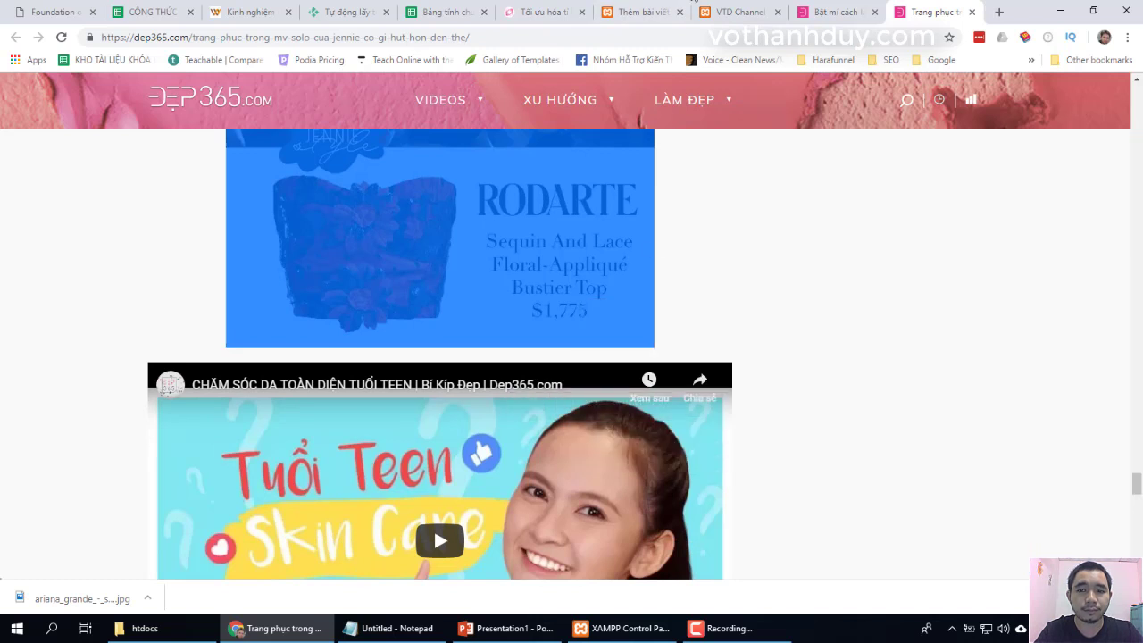
left_click(641, 11)
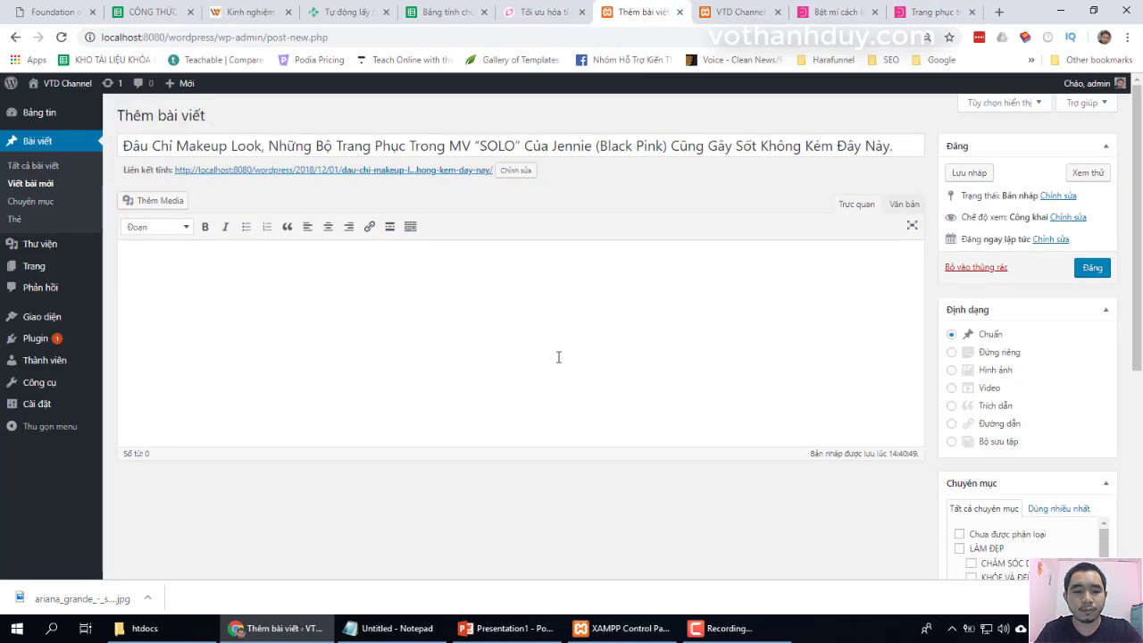
key("ctrl+v")
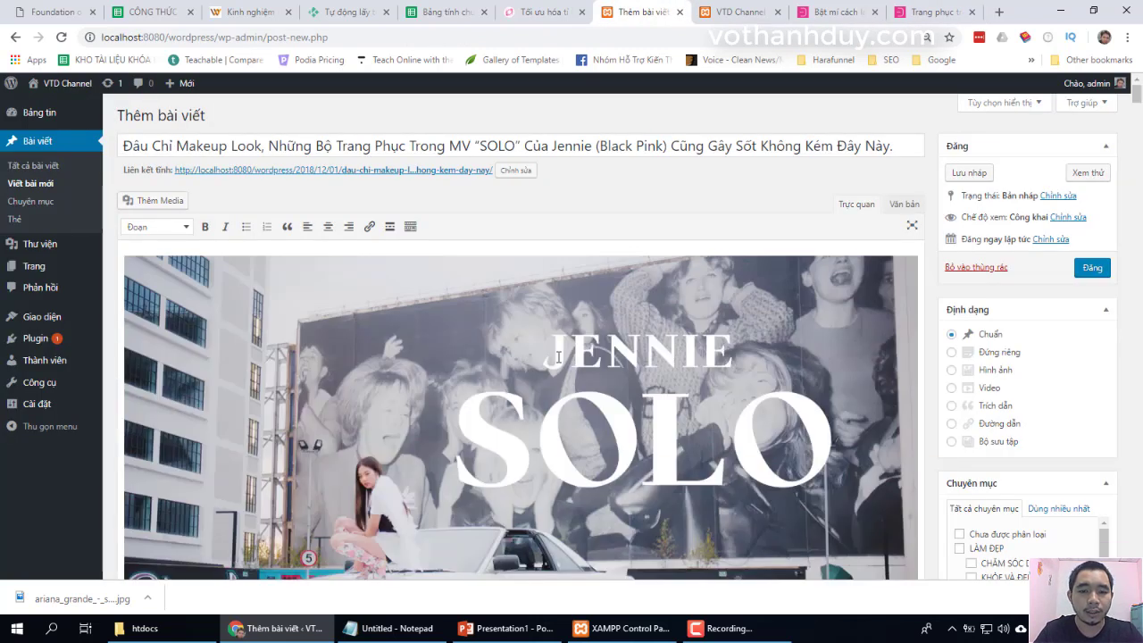
scroll(557, 357, "down", 5)
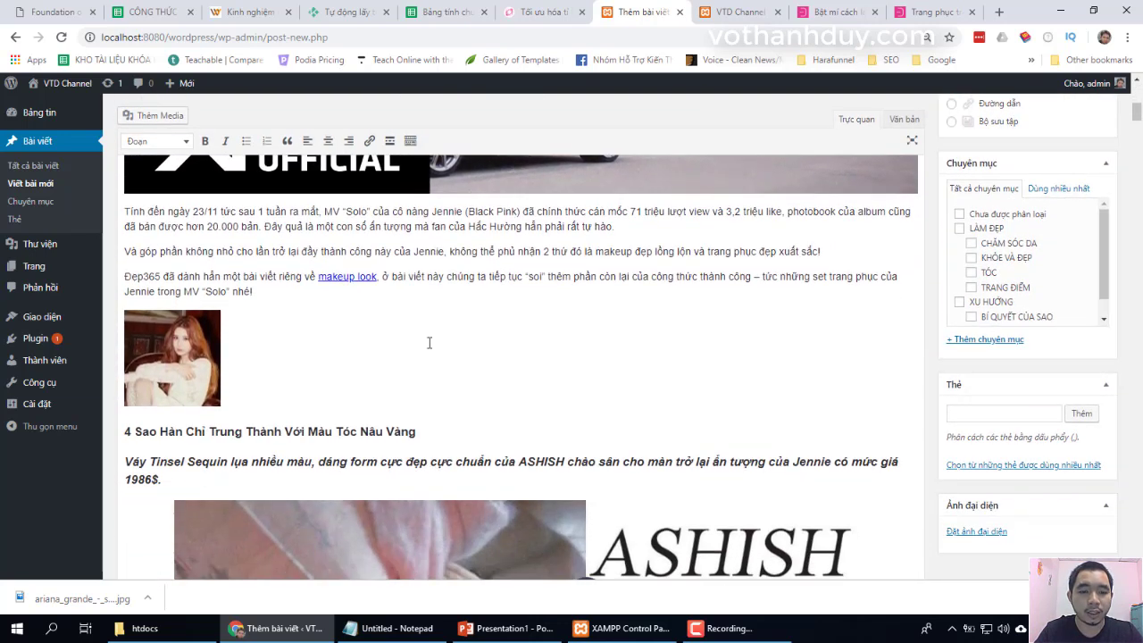
Delete the two small related-article thumbnails above the “4 Sao Hàn…” and “Hoá Ra 4 Mặt Nạ Môi…” headings from the post content
left_click(267, 361)
key("BackSpace")
key("BackSpace")
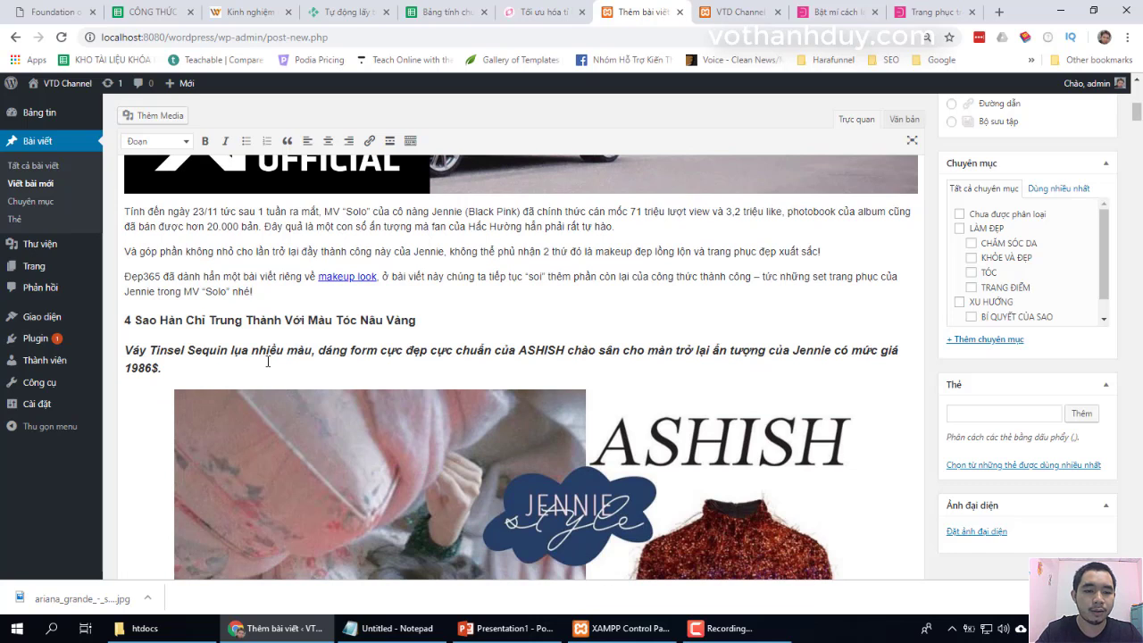
scroll(267, 360, "down", 5)
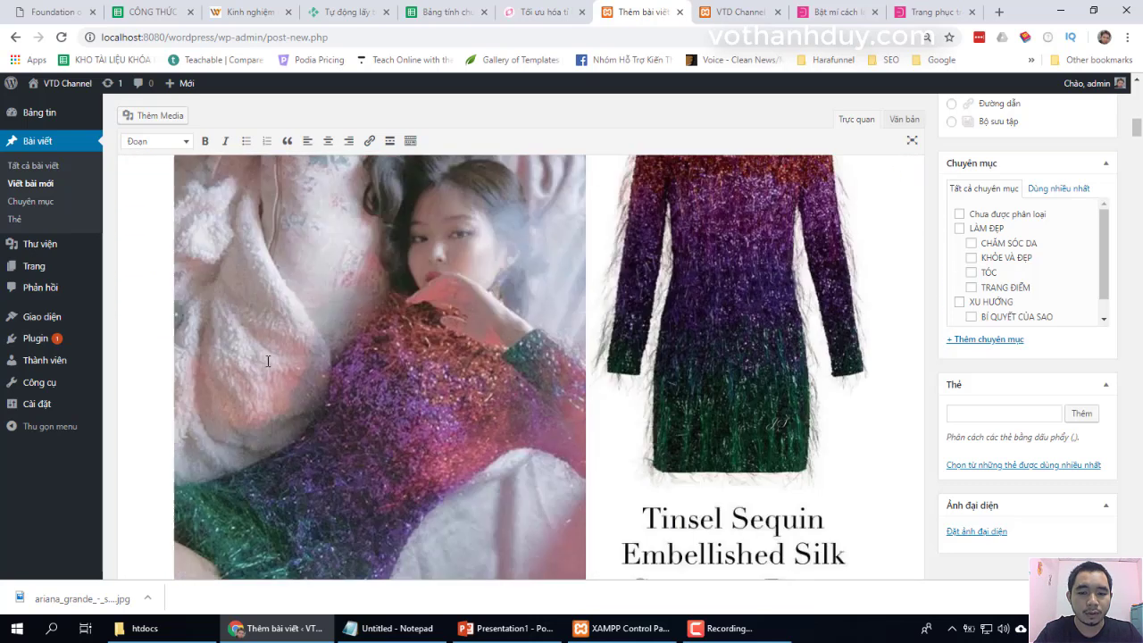
scroll(267, 360, "down", 6)
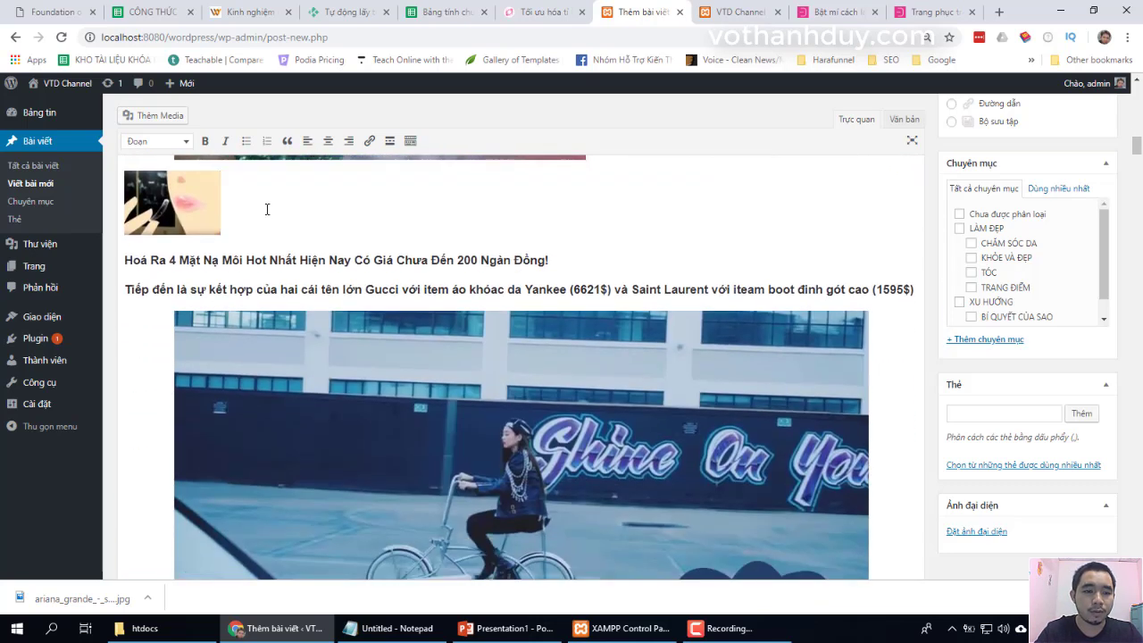
left_click(267, 209)
key("BackSpace")
Assign the new post to the BÍ QUYẾT CỦA SAO category under XU HƯỚNG
scroll(351, 316, "down", 20)
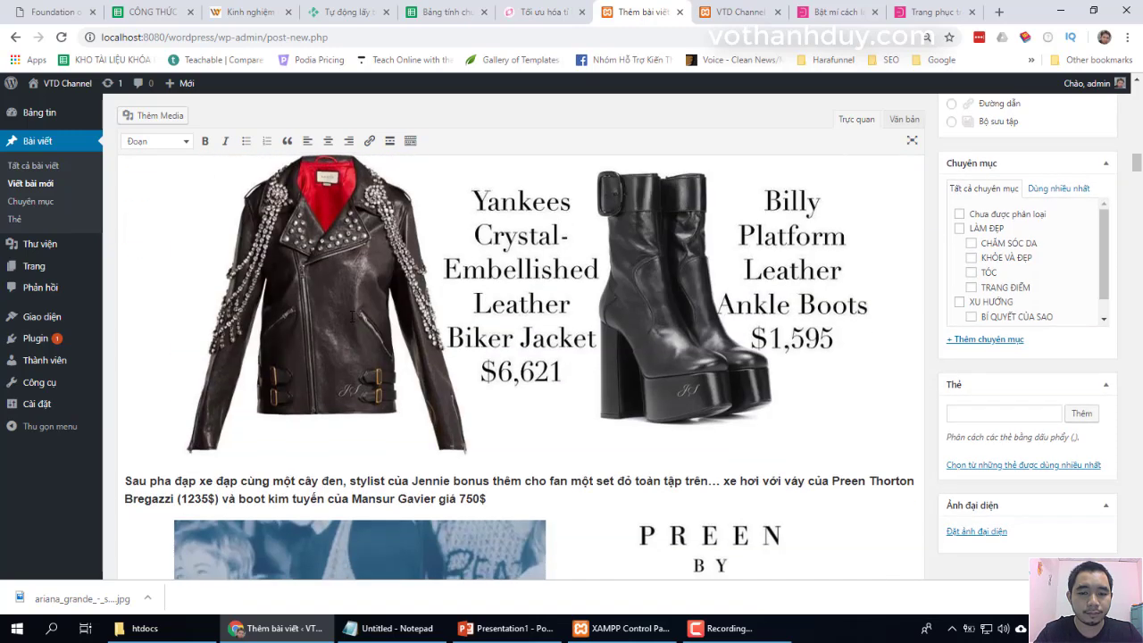
scroll(351, 316, "down", 20)
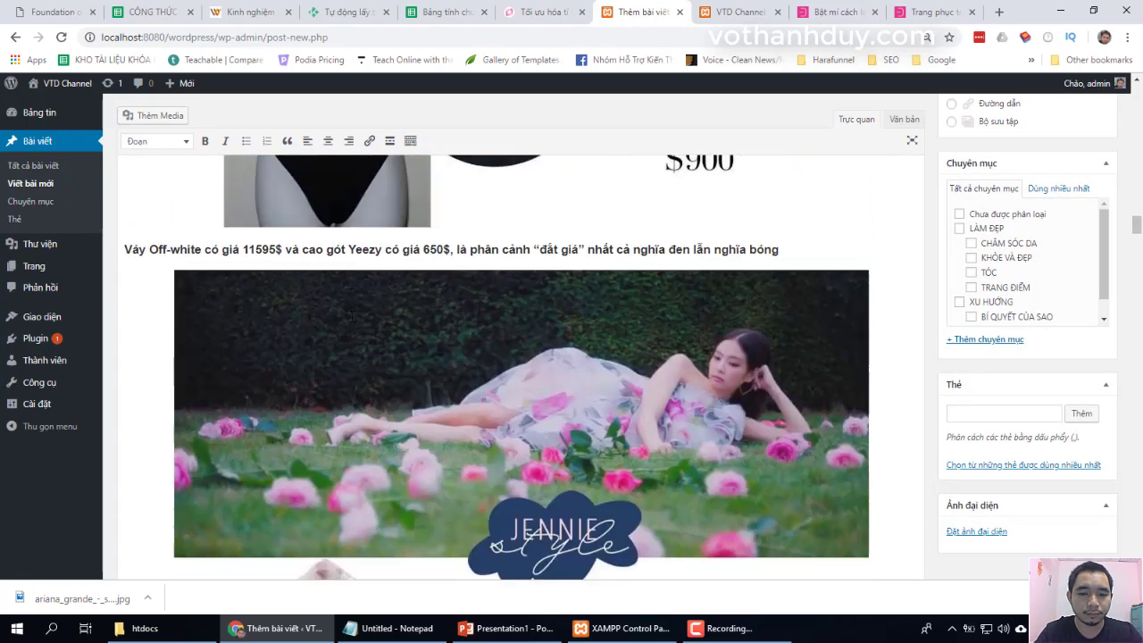
scroll(352, 315, "down", 20)
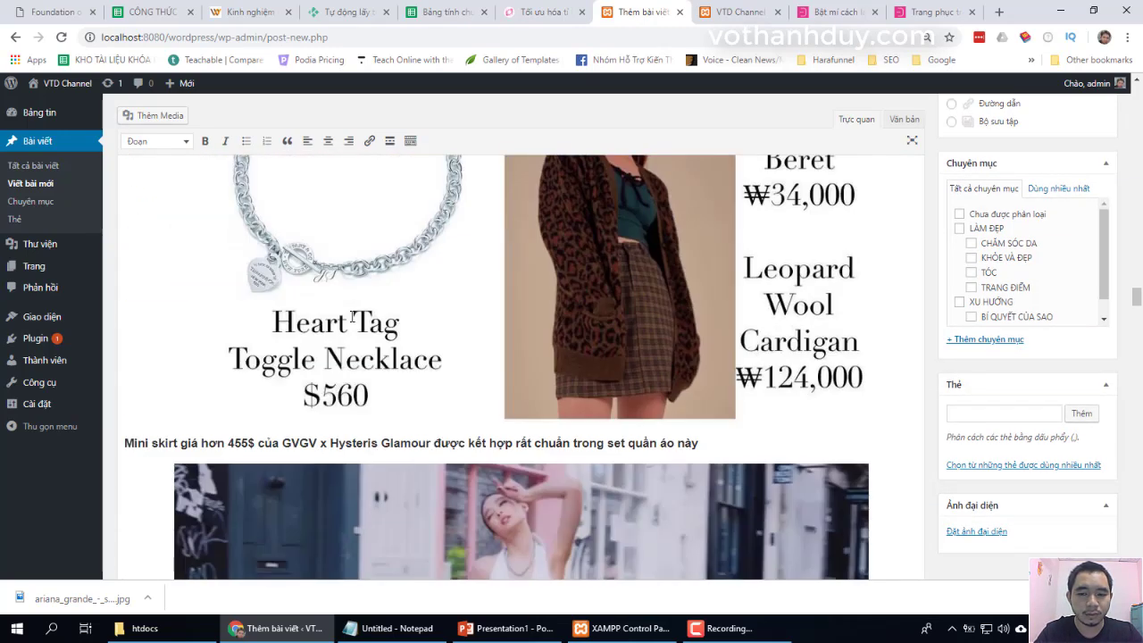
scroll(351, 316, "down", 20)
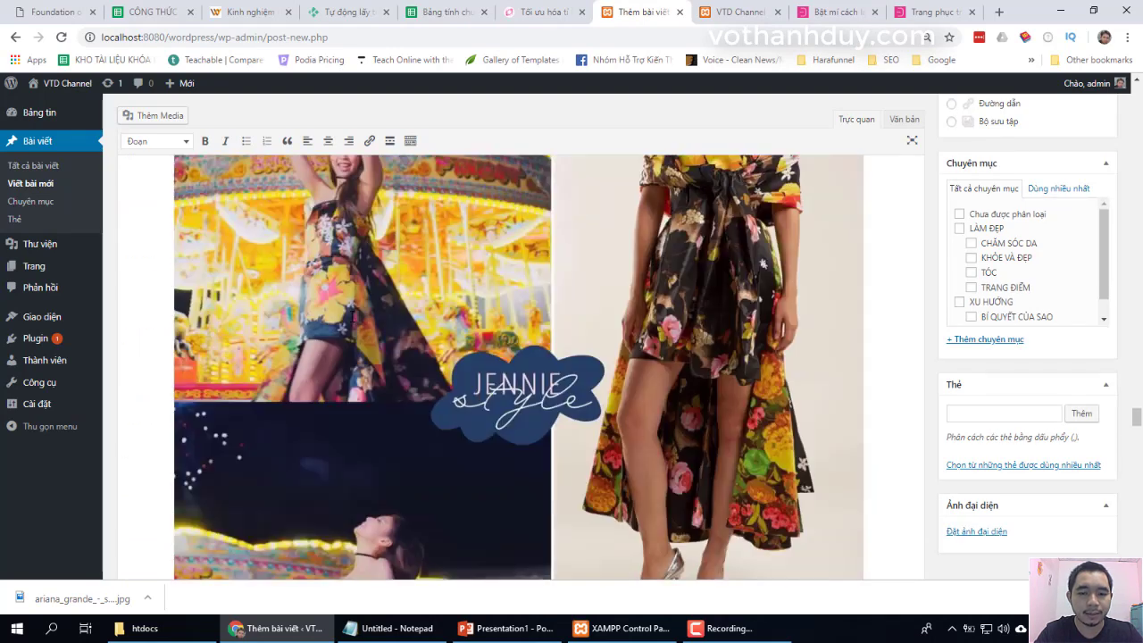
scroll(351, 316, "down", 20)
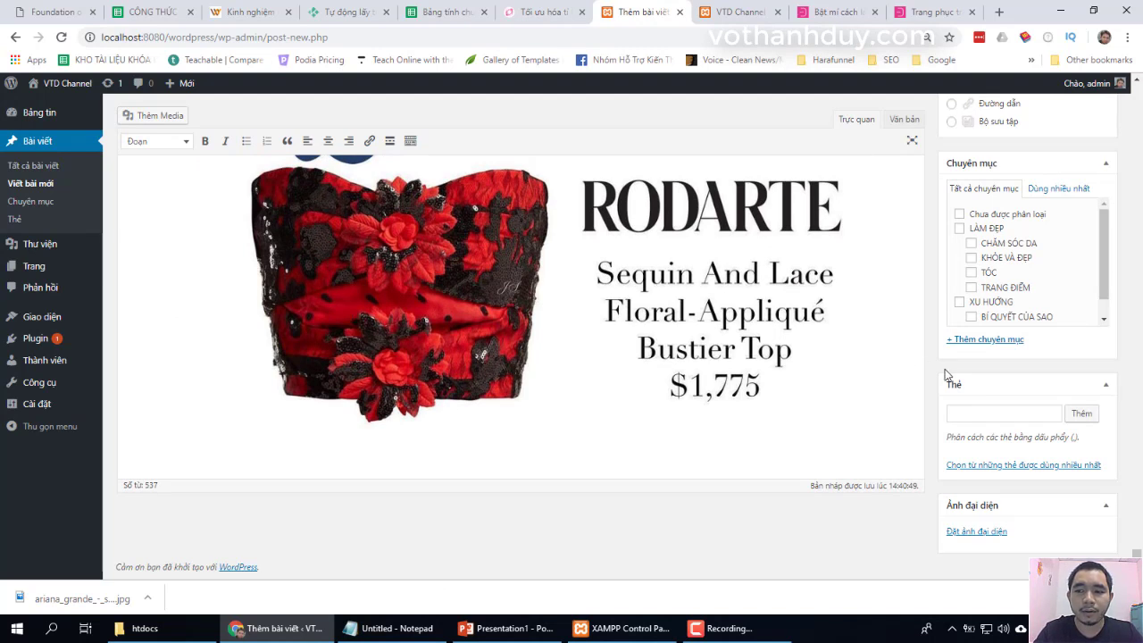
scroll(946, 375, "up", 3)
scroll(1125, 435, "down", 2)
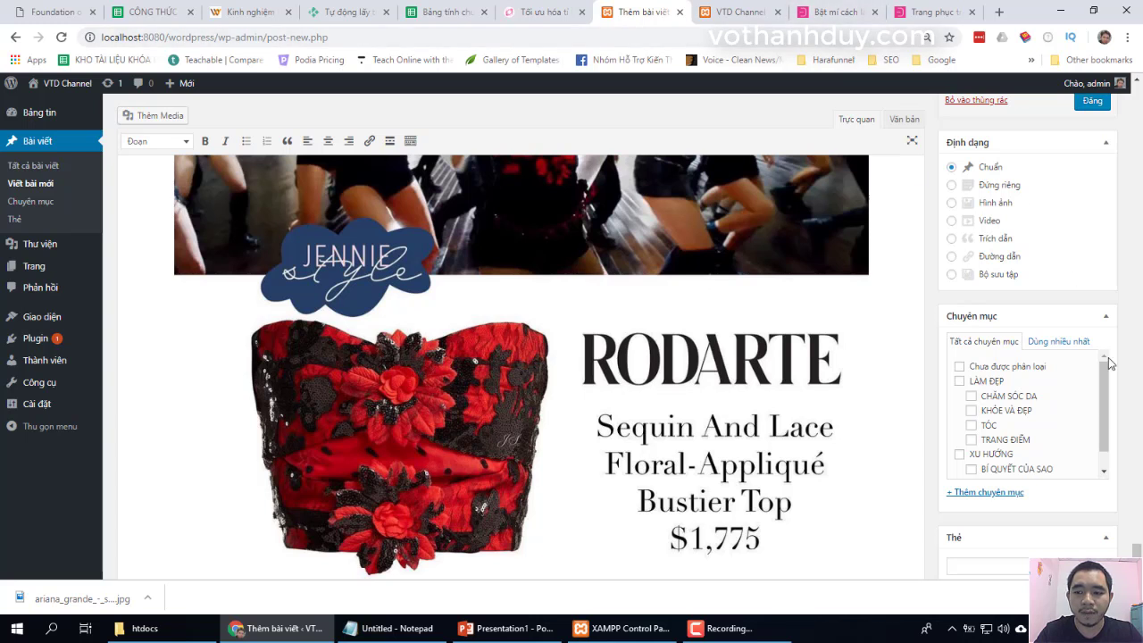
scroll(1111, 395, "down", 1)
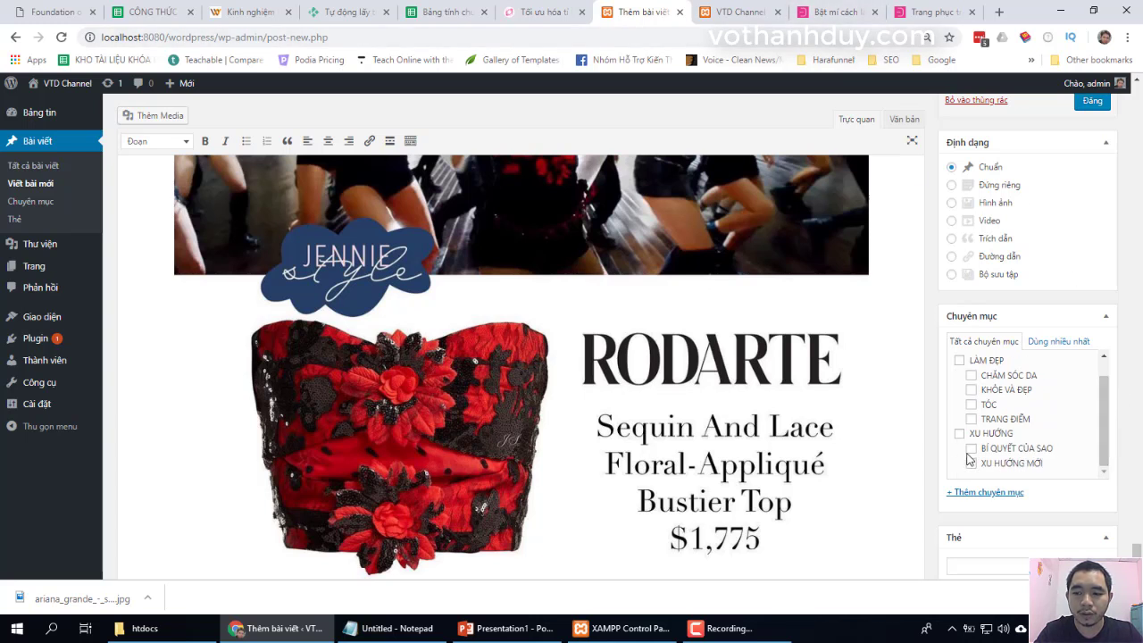
scroll(1081, 454, "down", 2)
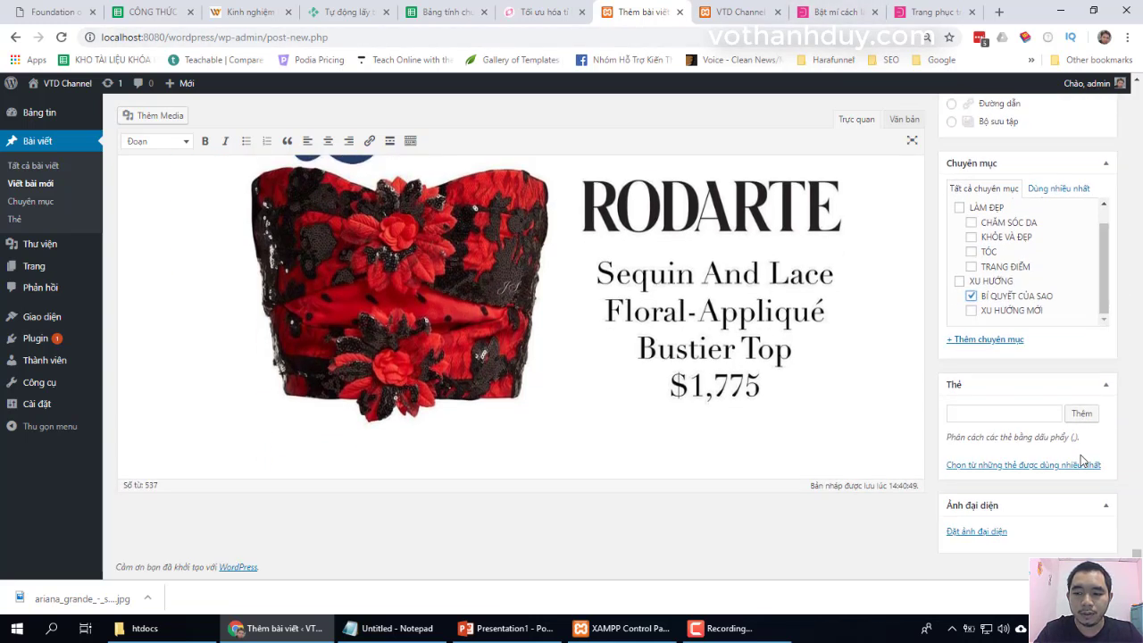
Copy the tags “xu hướng làm đẹp” and “sao hàn” from the end of the Đẹp365 Jennie outfits article
left_click(933, 12)
scroll(830, 357, "down", 1)
scroll(823, 389, "down", 7)
scroll(821, 388, "up", 2)
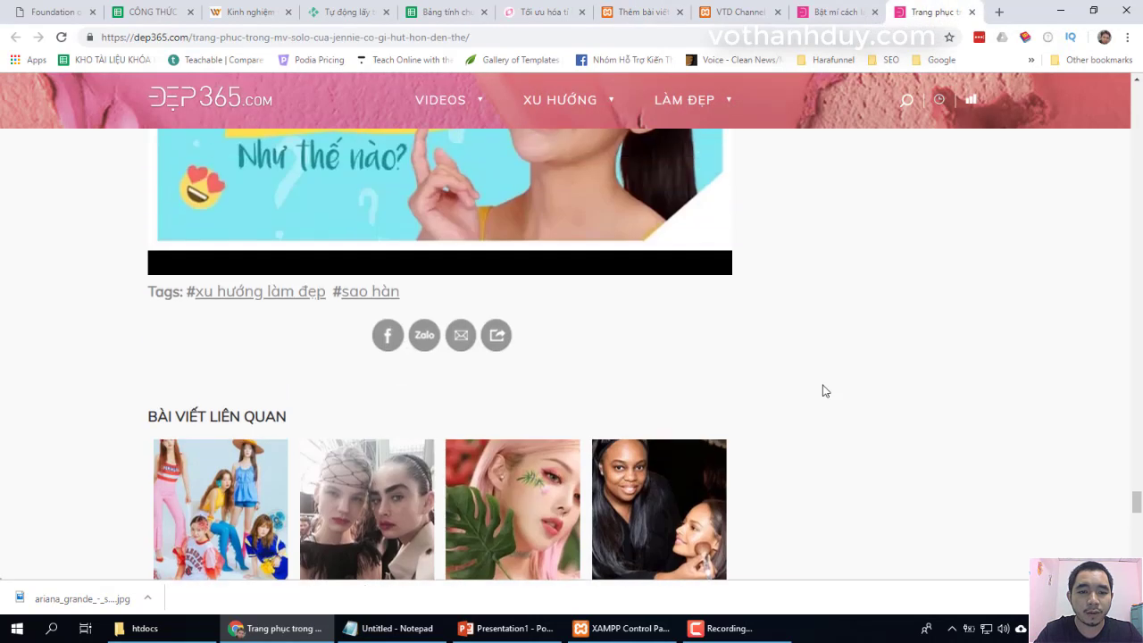
left_click_drag(413, 304, 184, 304)
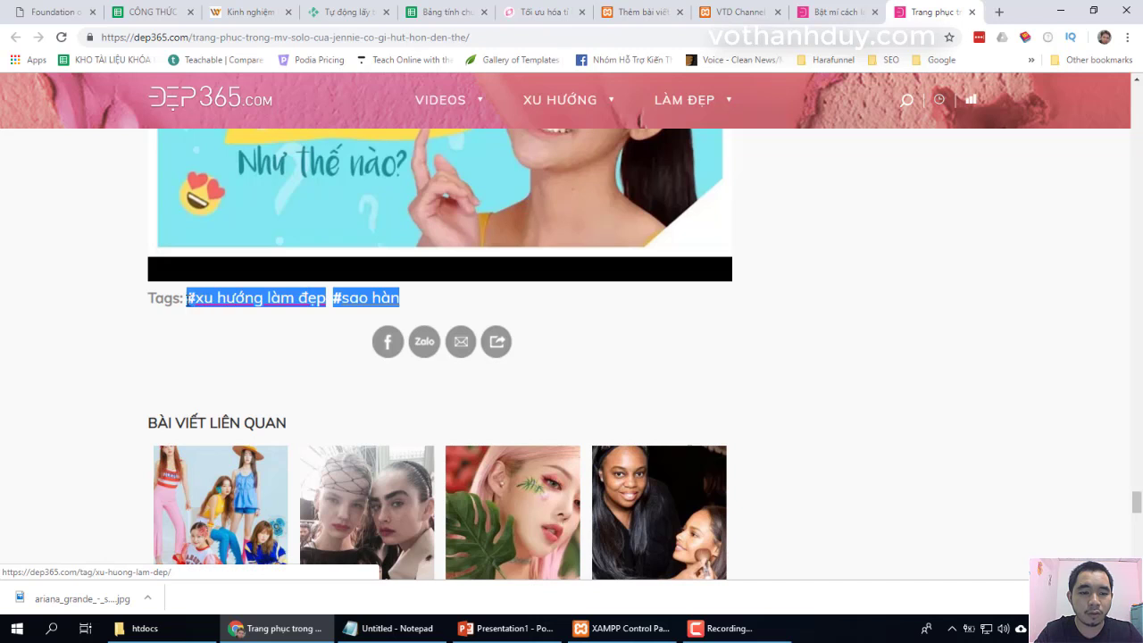
right_click(214, 305)
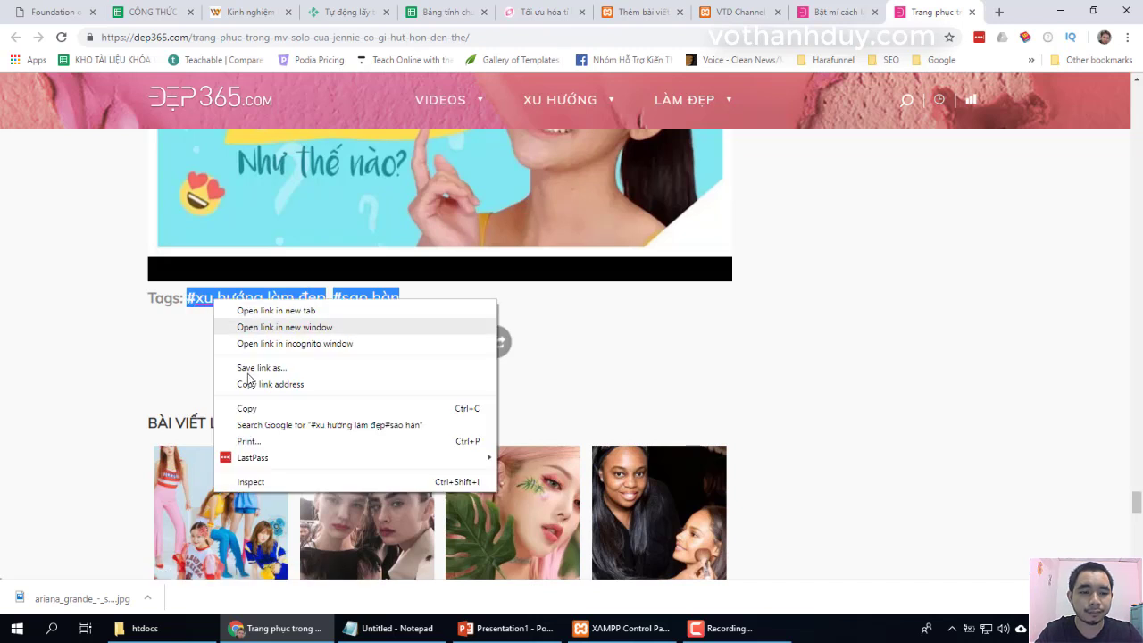
left_click(257, 407)
Add the copied tags to the WordPress post as “xu hướng làm đẹp, sao hàn”, comma-separated and without the # signs
left_click(623, 11)
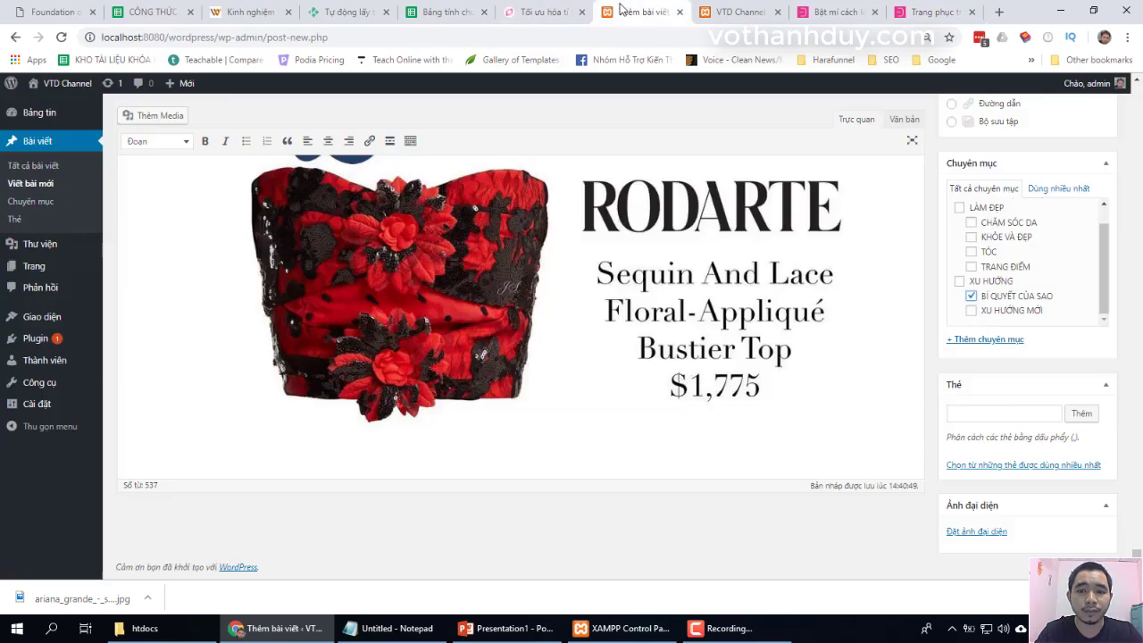
left_click(993, 418)
key("ctrl+v")
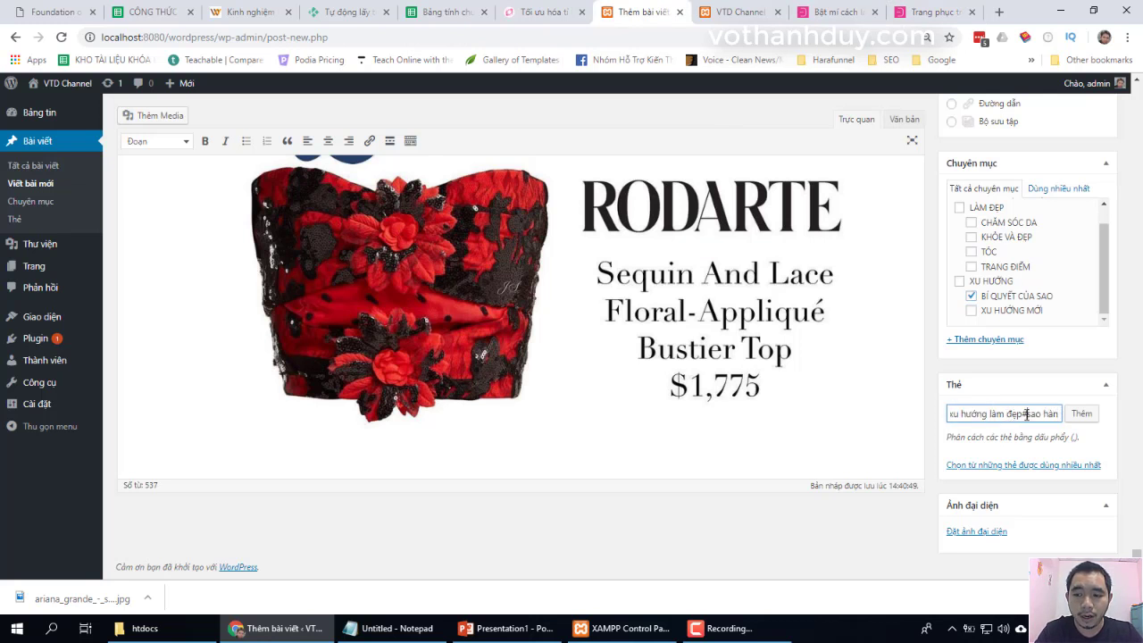
key("BackSpace")
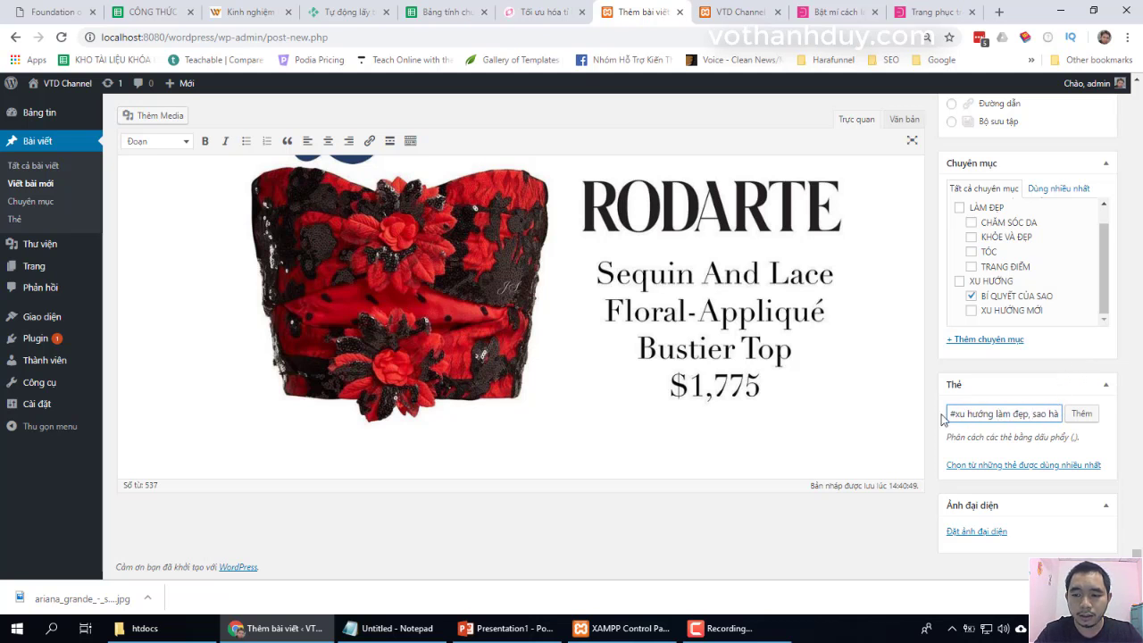
key("Delete")
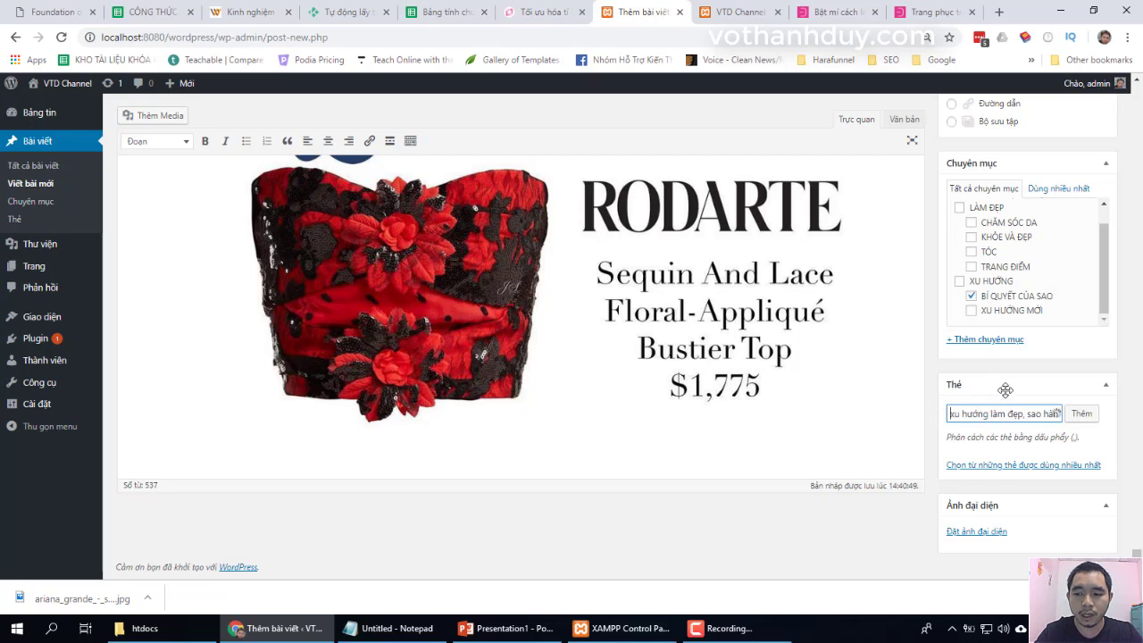
left_click(1080, 414)
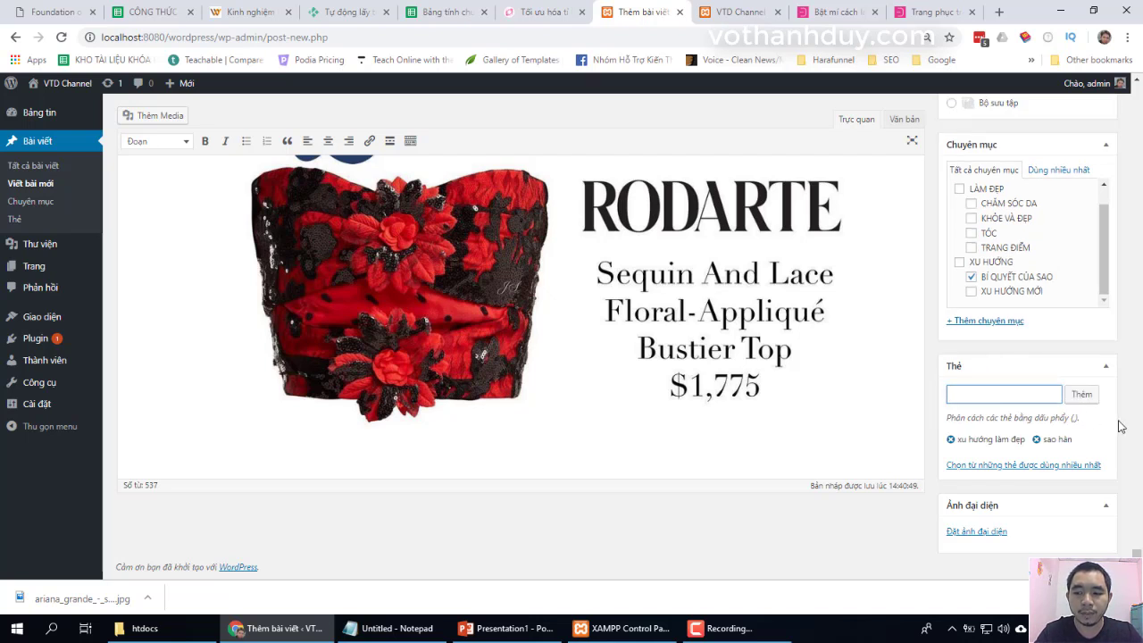
Save the JENNIE SOLO thumbnail image from the Đẹp365 BÍ QUYẾT CỦA SAO page to the Desktop under its suggested file name
left_click(944, 12)
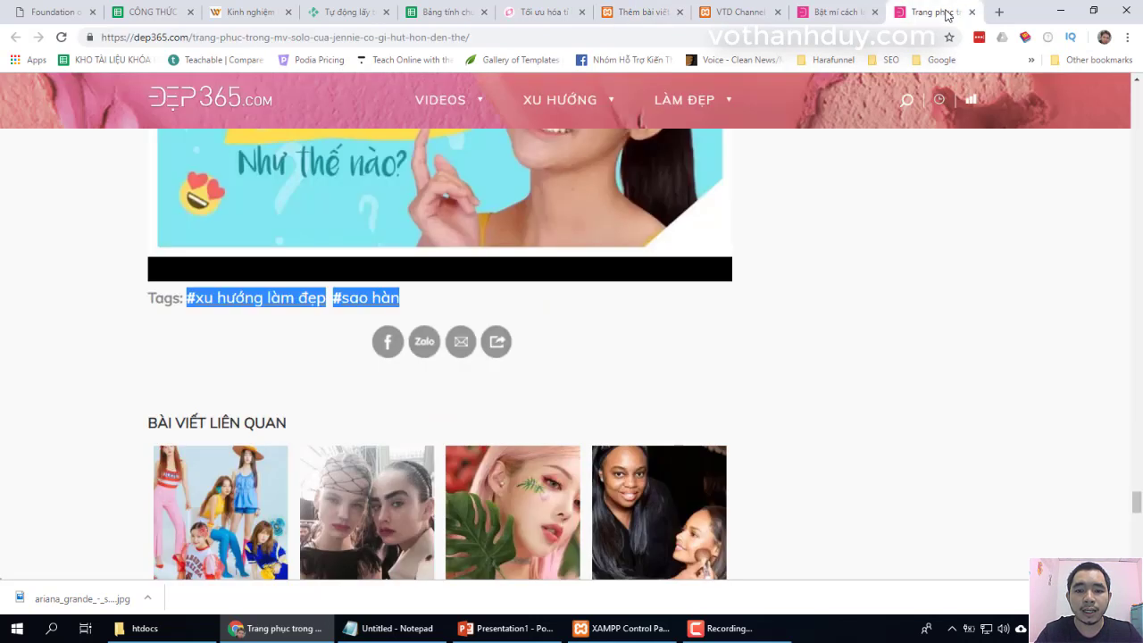
left_click(843, 12)
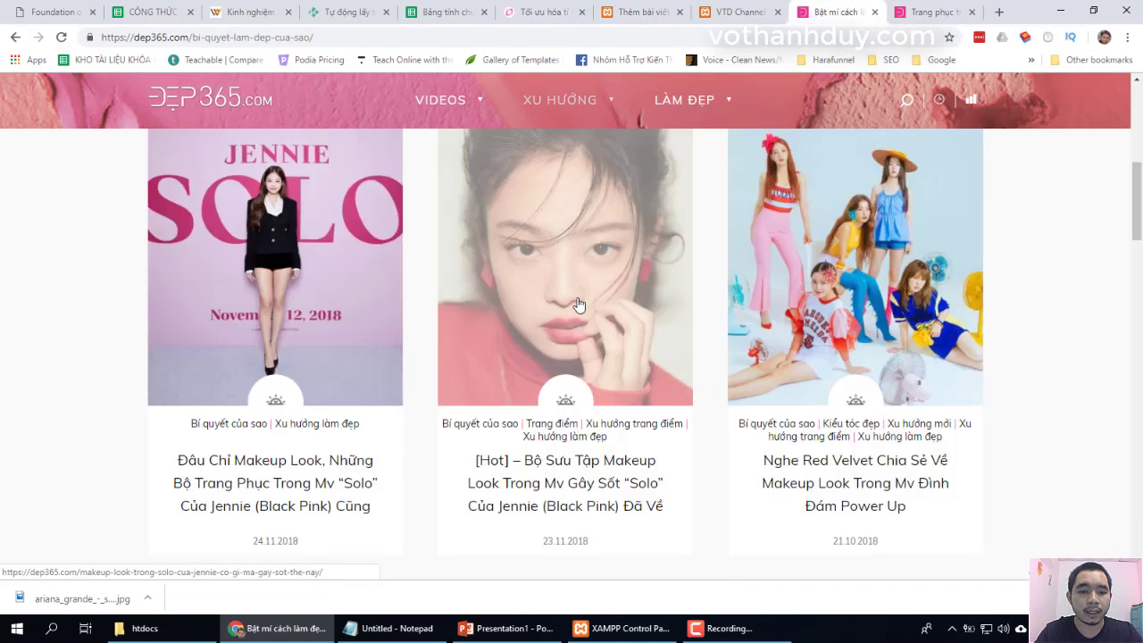
scroll(579, 305, "up", 1)
right_click(320, 296)
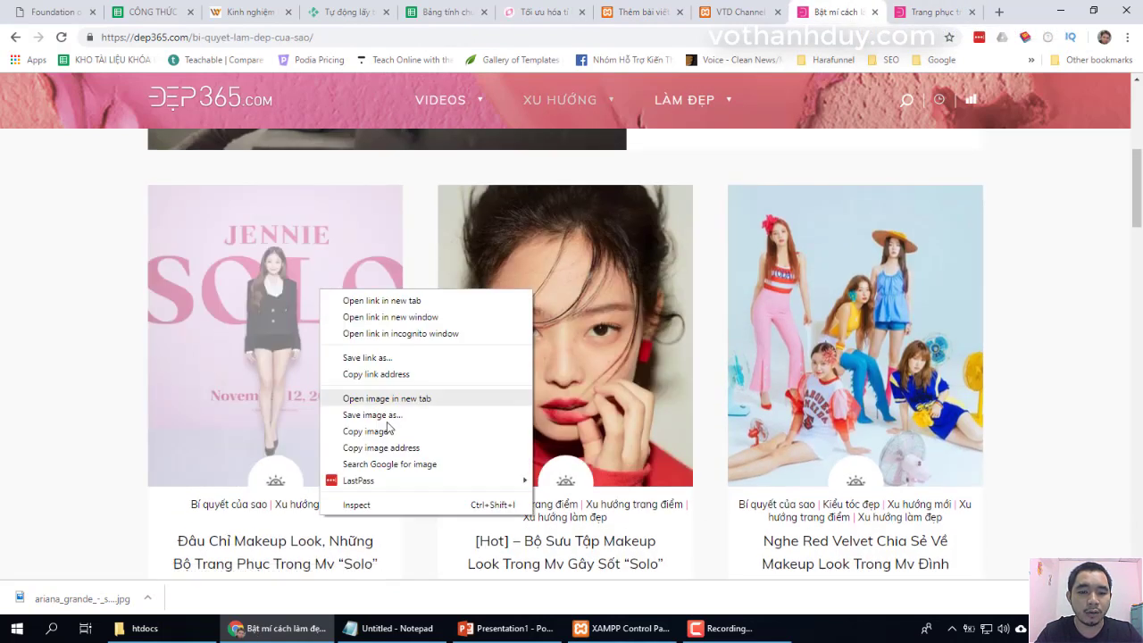
left_click(398, 415)
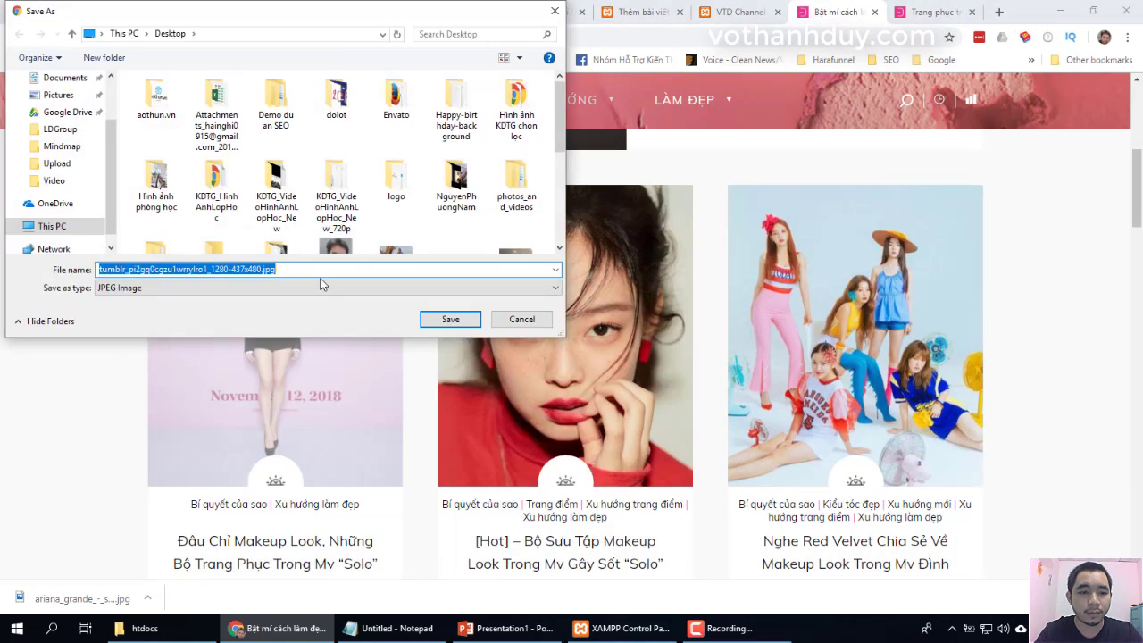
left_click(449, 320)
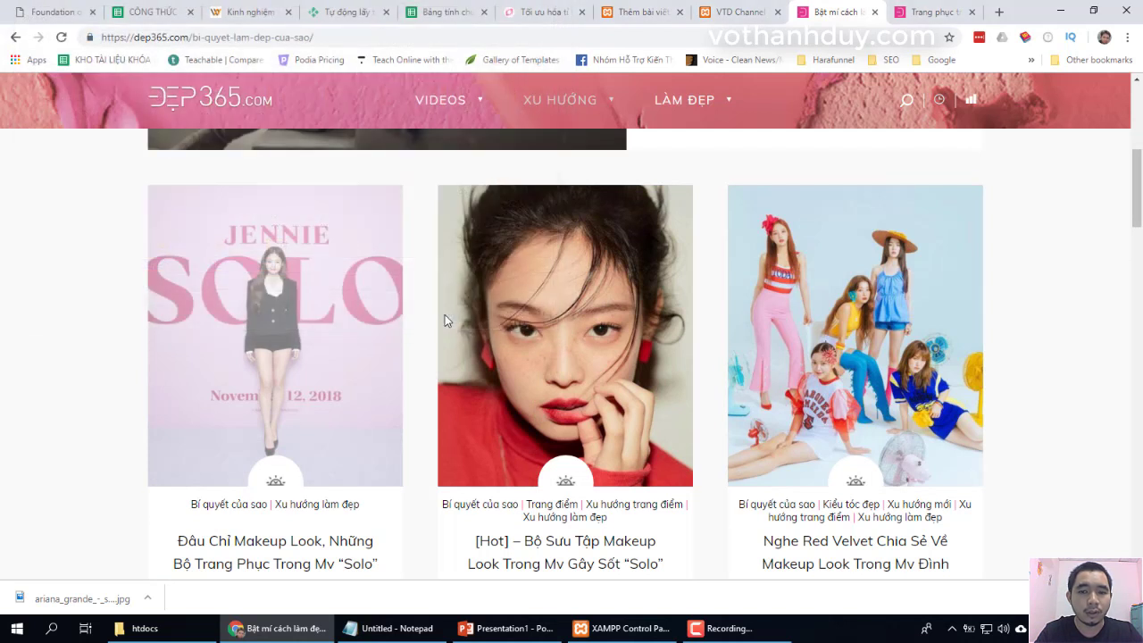
Upload the saved JENNIE SOLO image as the WordPress post's featured image and publish the post
left_click(639, 11)
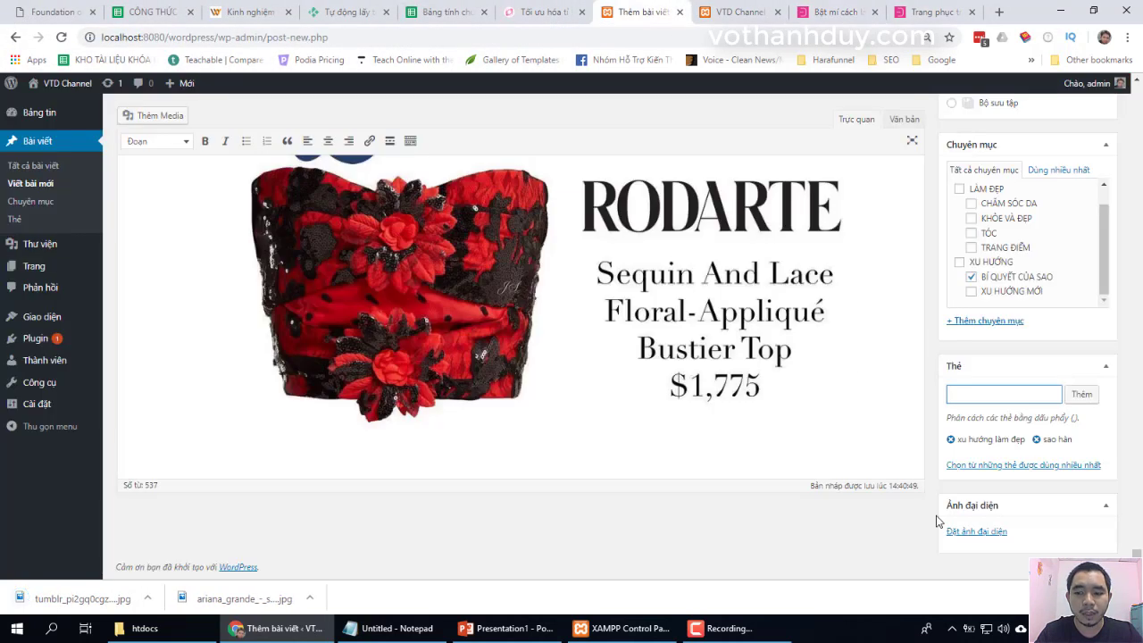
left_click(980, 533)
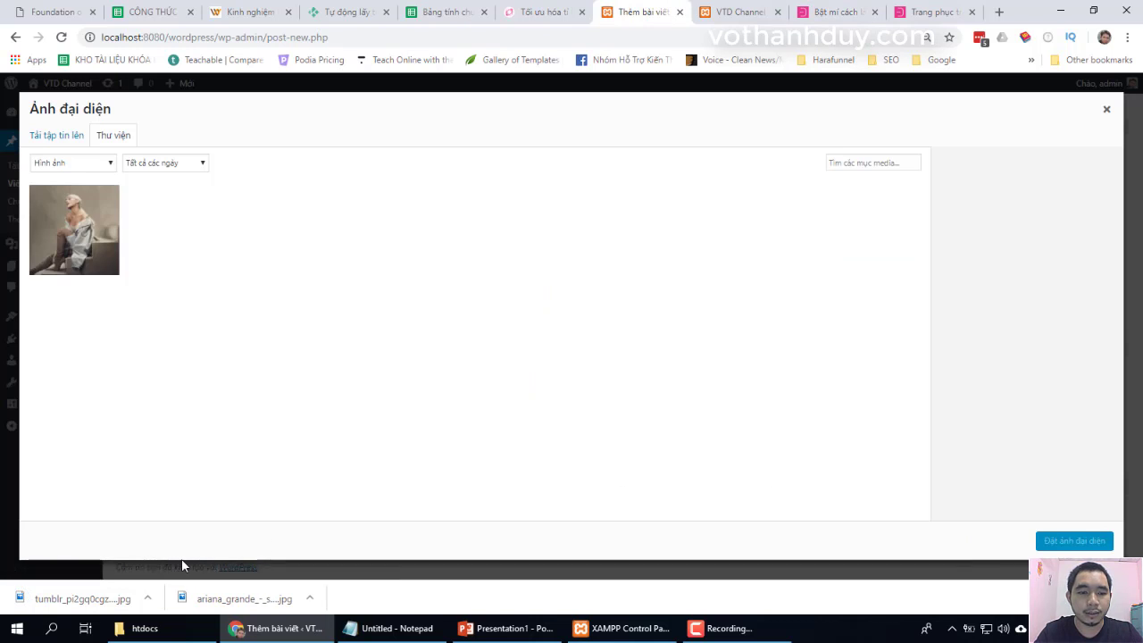
left_click_drag(183, 555, 543, 331)
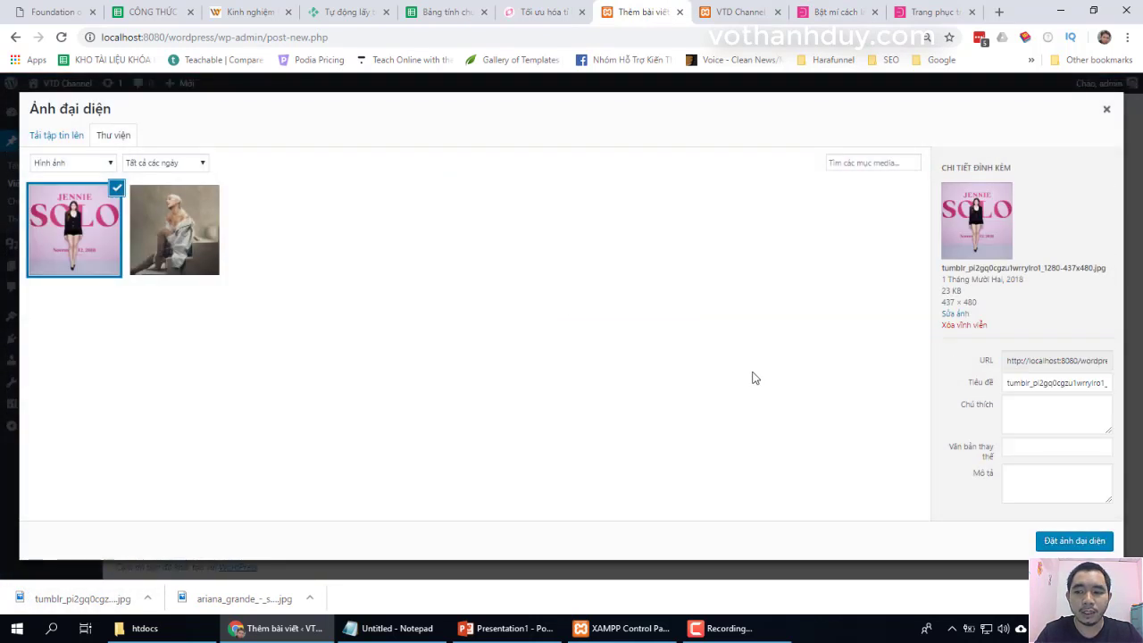
left_click(1076, 544)
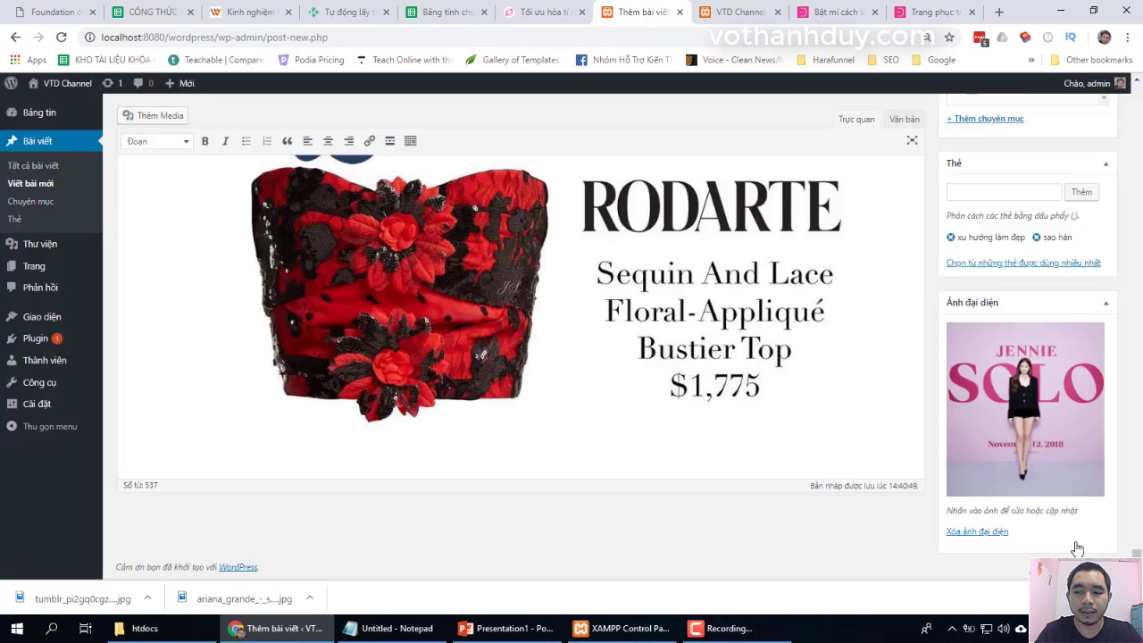
scroll(1141, 350, "up", 10)
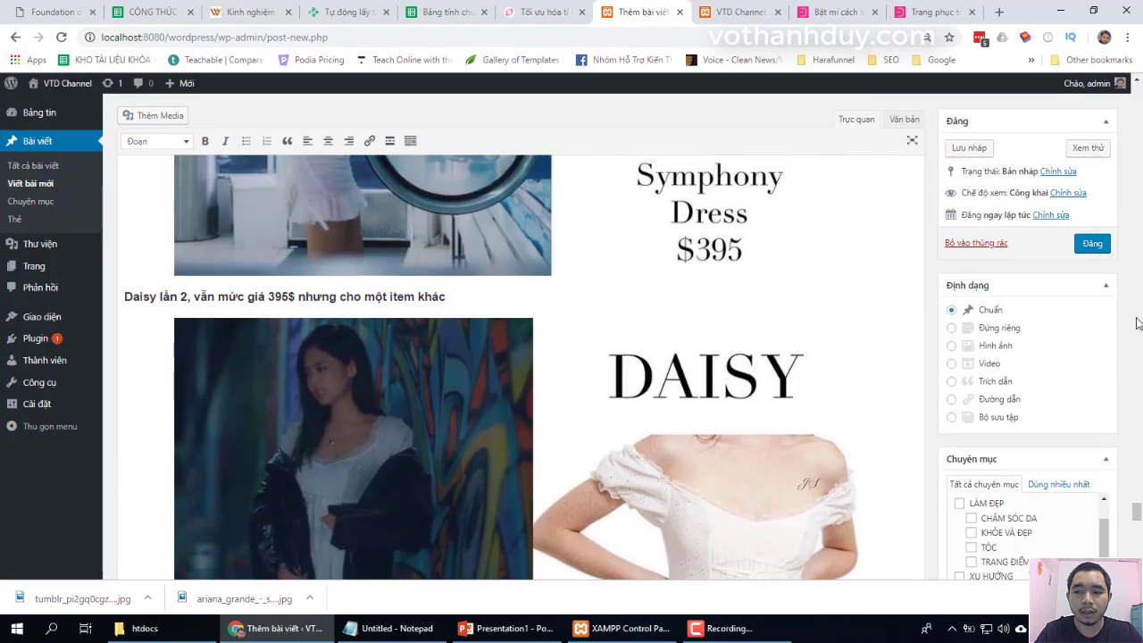
left_click(1079, 249)
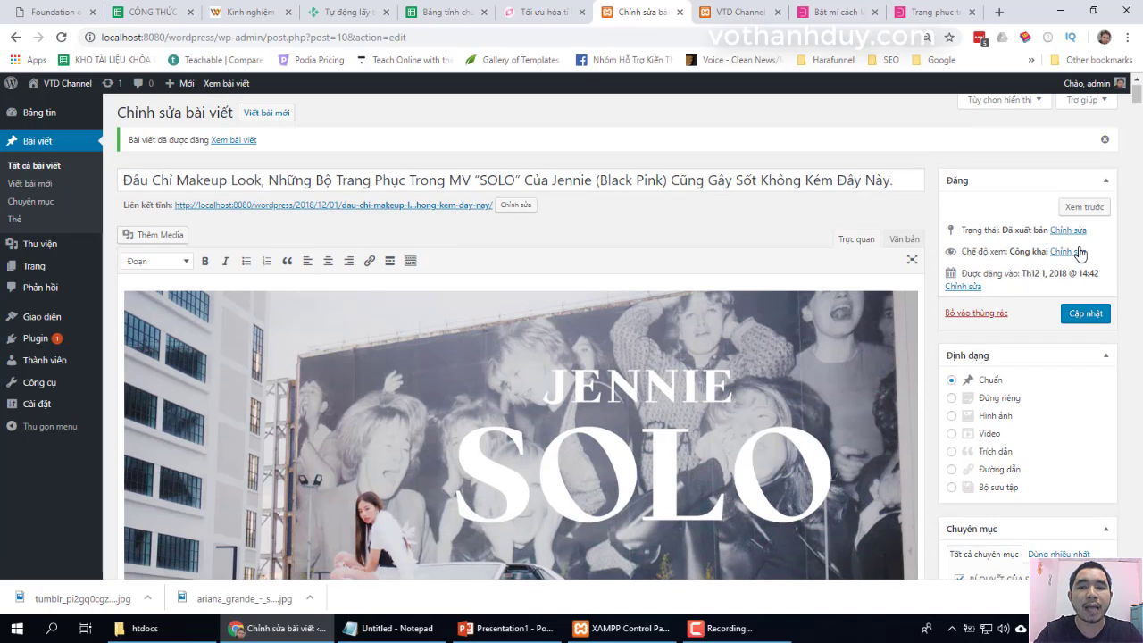
Reload the VTD Channel home page and examine the post listing and the sidebar's category section
left_click(720, 7)
left_click(682, 41)
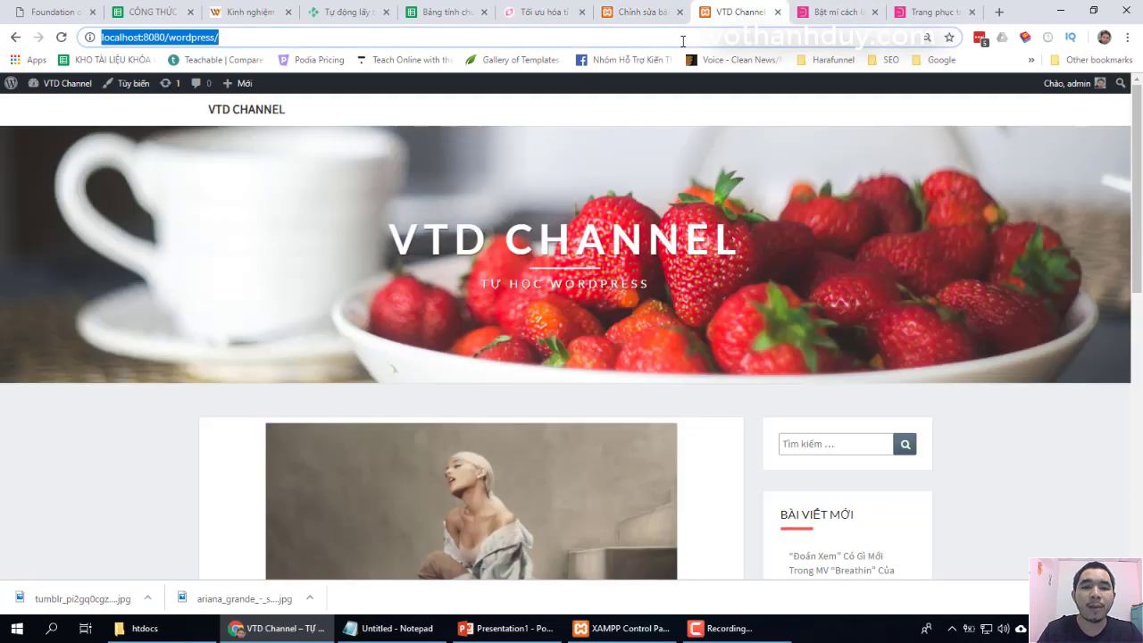
key("Return")
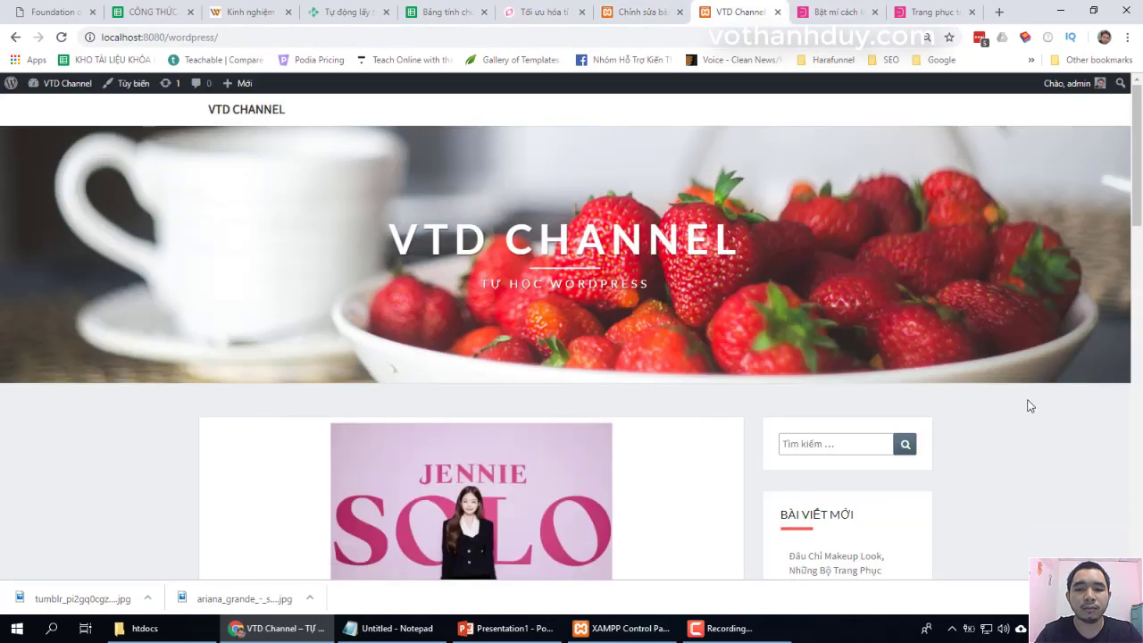
scroll(1070, 458, "down", 8)
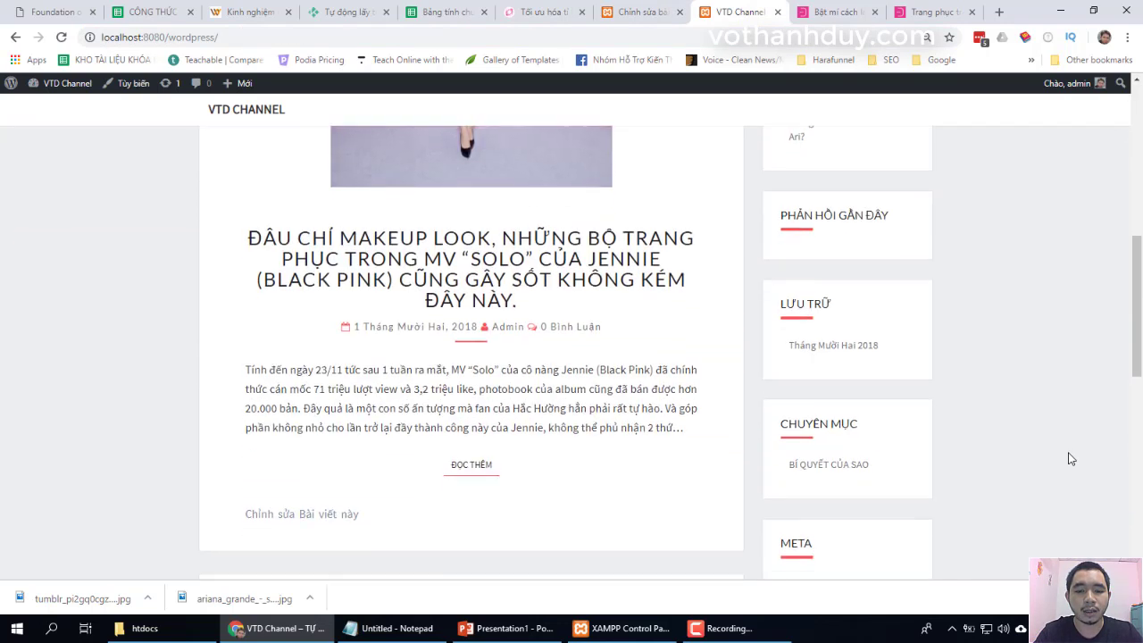
scroll(1071, 457, "down", 3)
scroll(1070, 458, "up", 7)
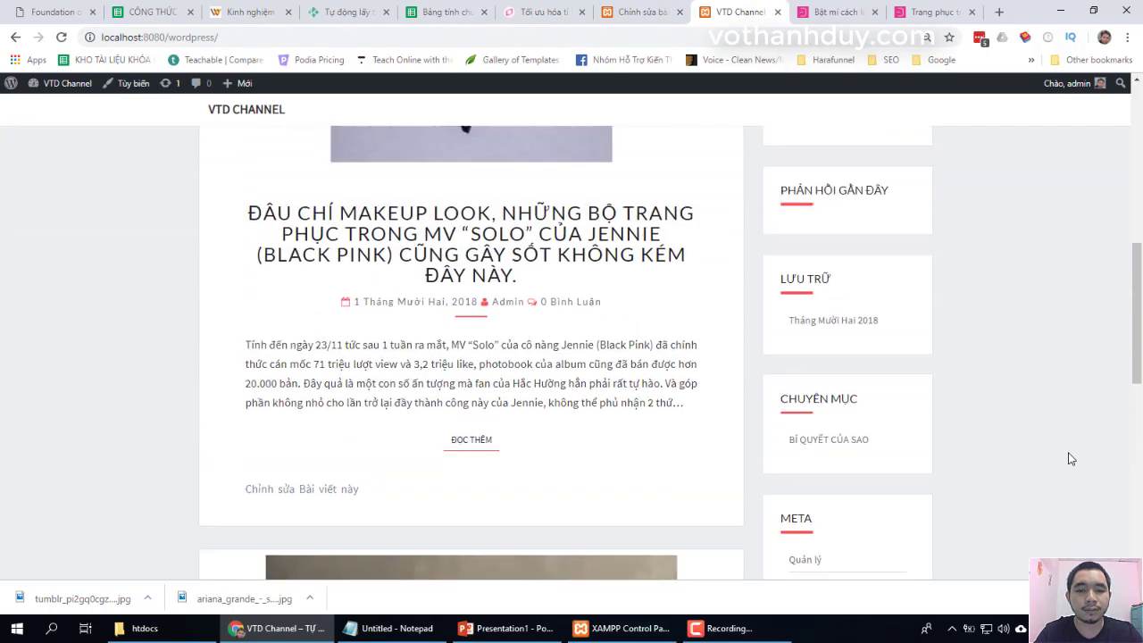
scroll(1070, 458, "up", 2)
scroll(1070, 458, "down", 9)
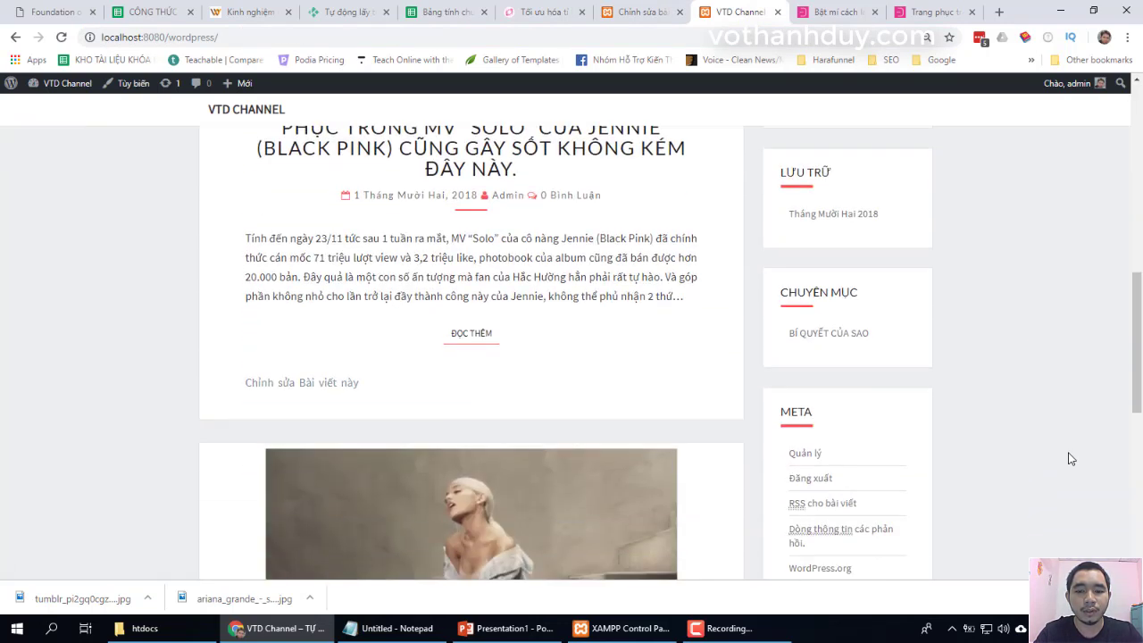
Close the previous Đẹp365 article and open the “[Hot] – Bộ Sưu Tập Makeup Look” article from the listing in its own tab
scroll(1070, 458, "up", 12)
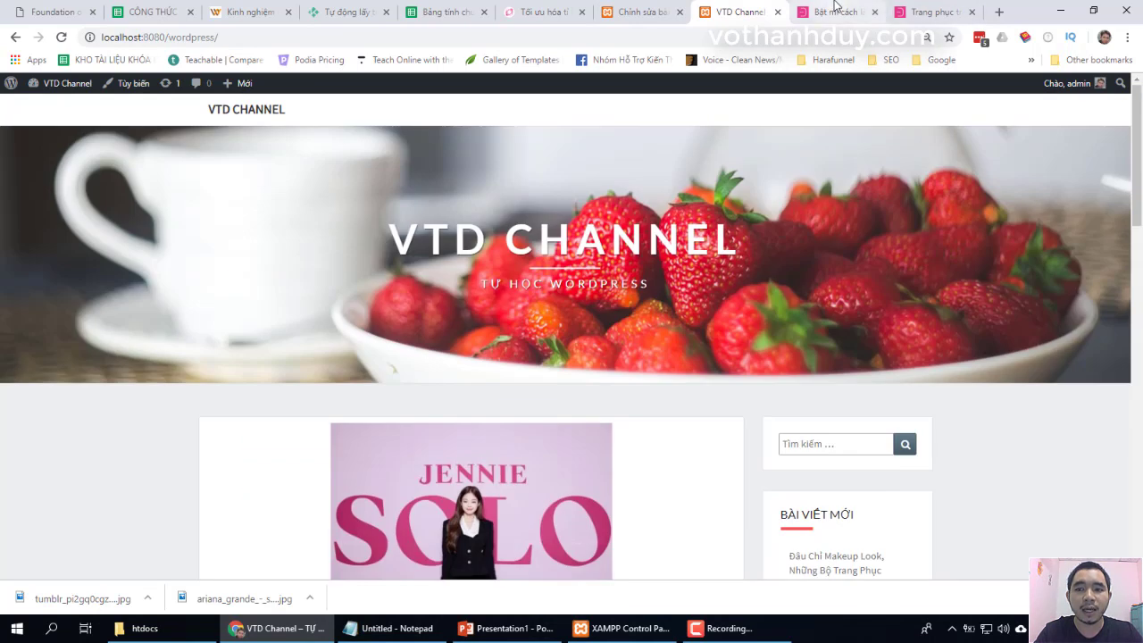
left_click(937, 13)
left_click(972, 12)
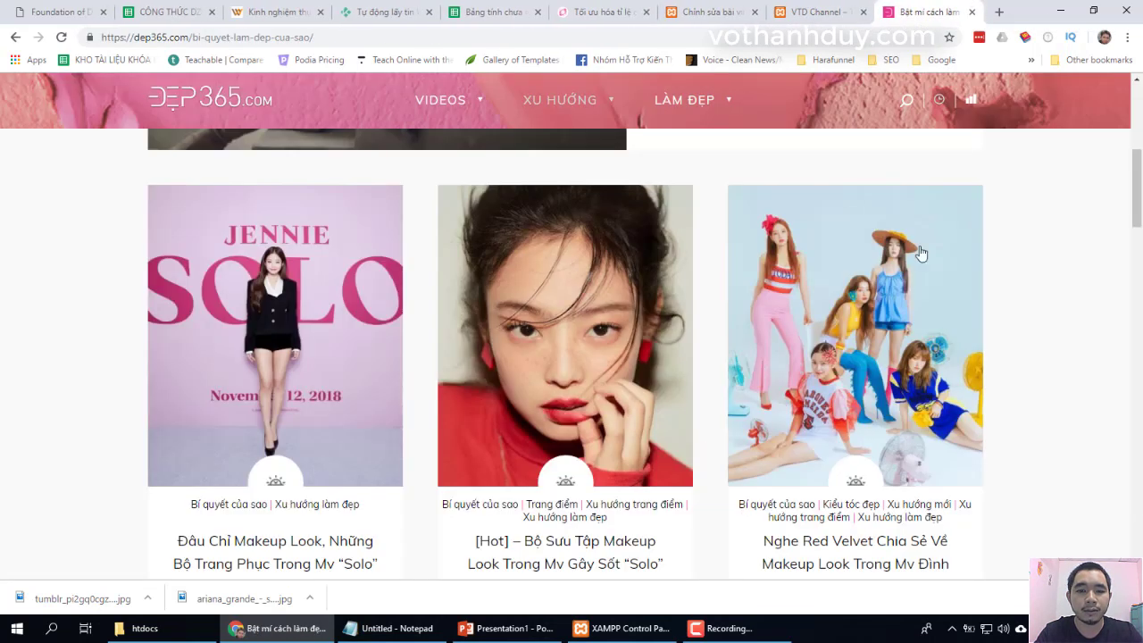
right_click(611, 324)
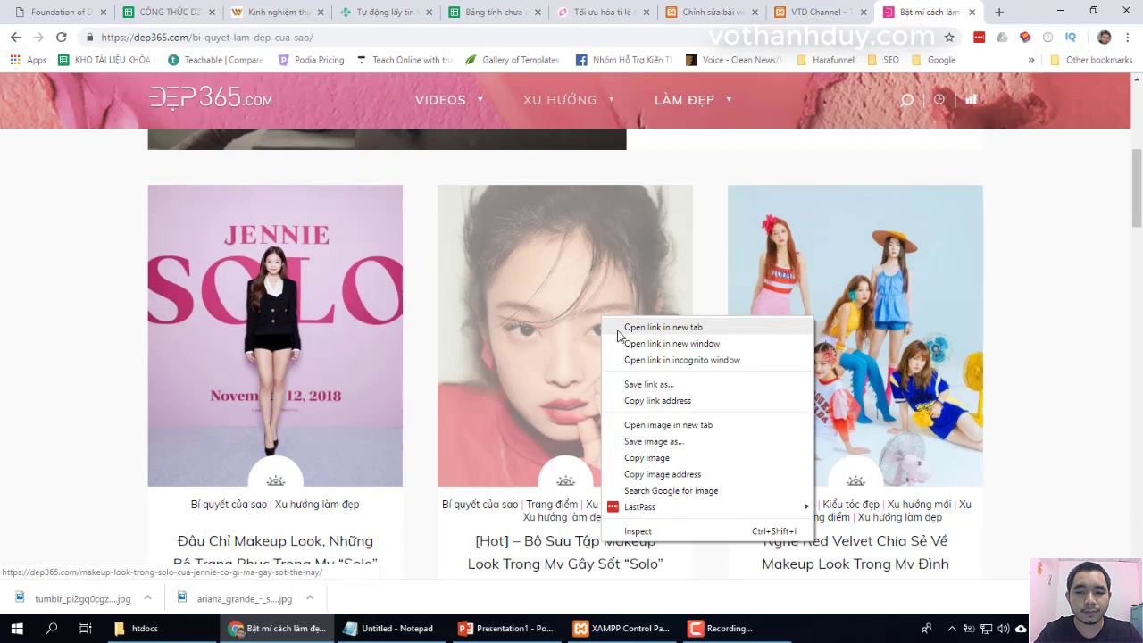
left_click(615, 328)
left_click(936, 9)
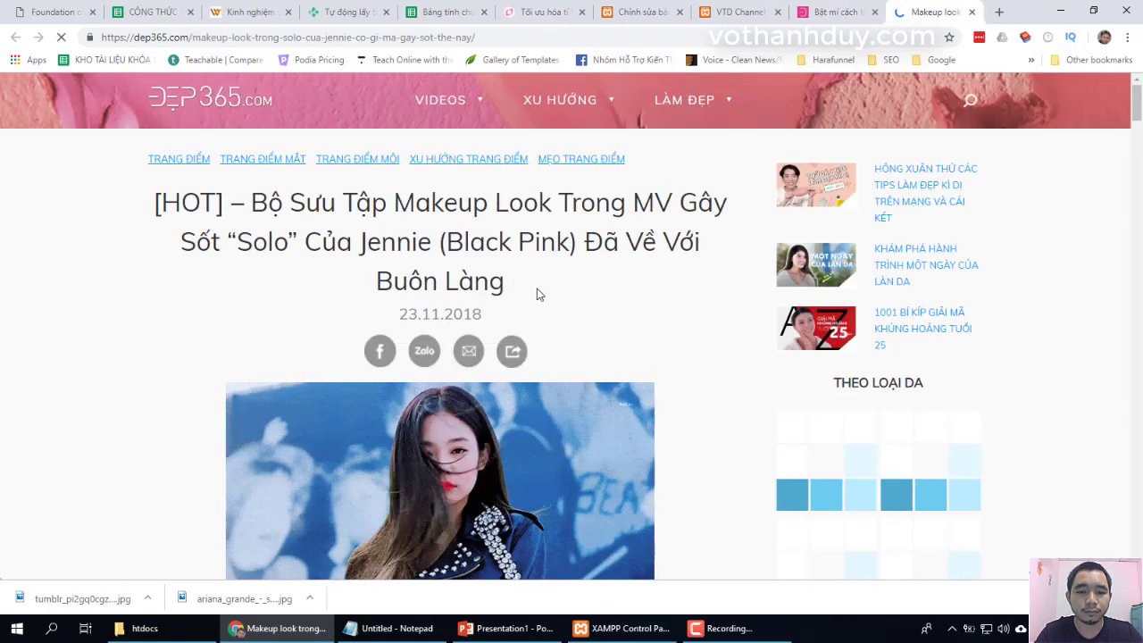
Create a new WordPress post titled with the full “[HOT] – Bộ Sưu Tập Makeup Look” headline copied from the Đẹp365 article
left_click_drag(536, 294, 505, 272)
key("ctrl+c")
left_click(157, 205)
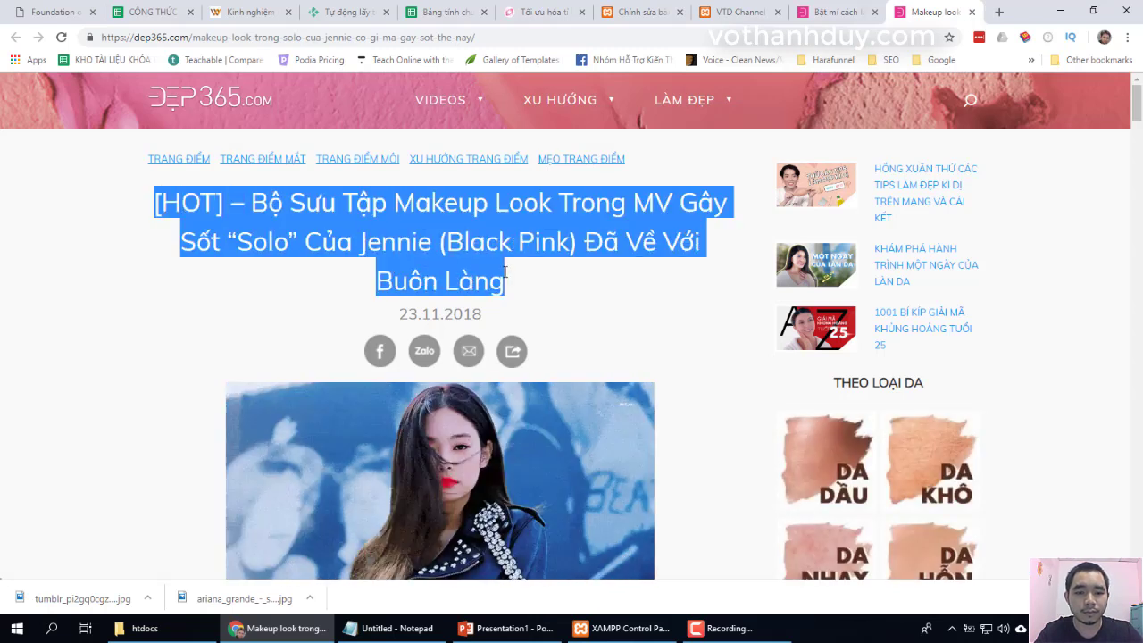
left_click(645, 12)
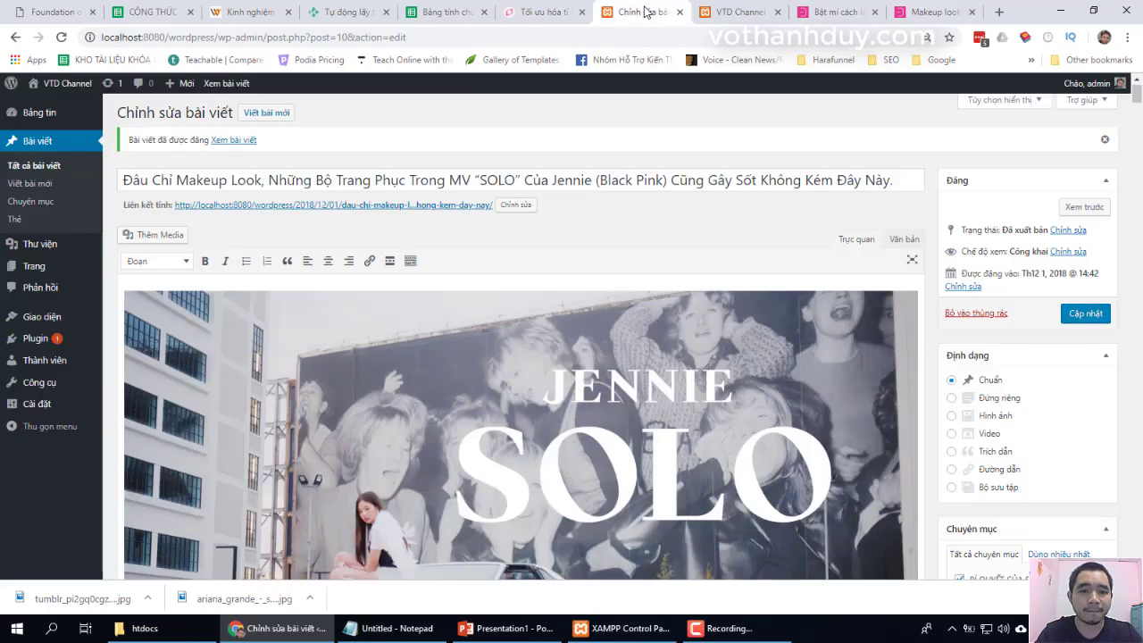
left_click(267, 122)
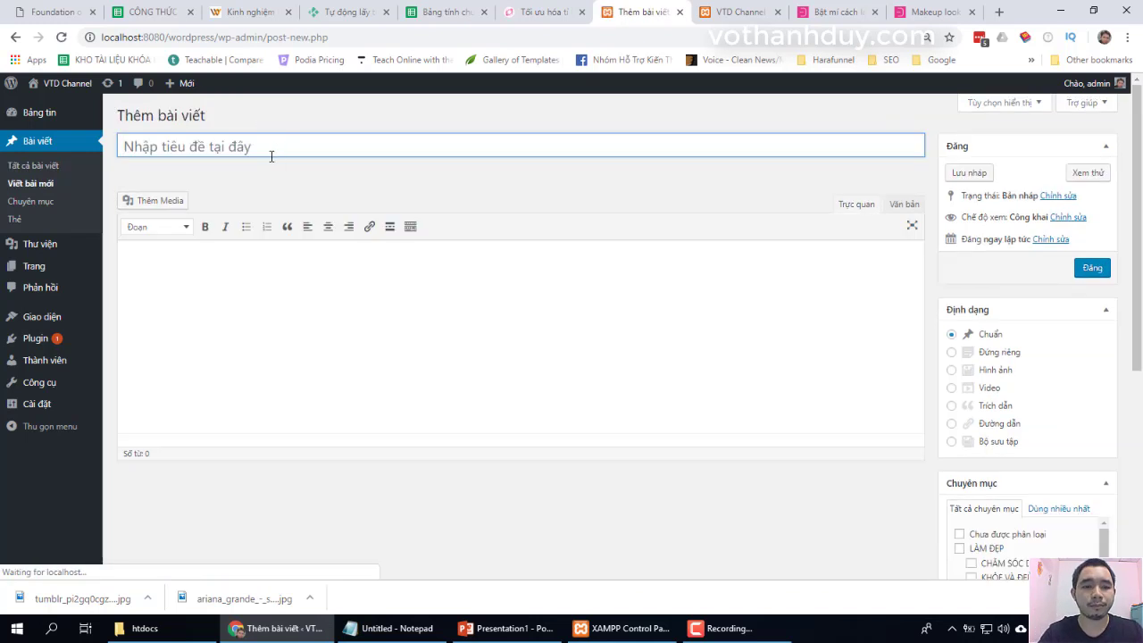
left_click(268, 145)
key("ctrl+v")
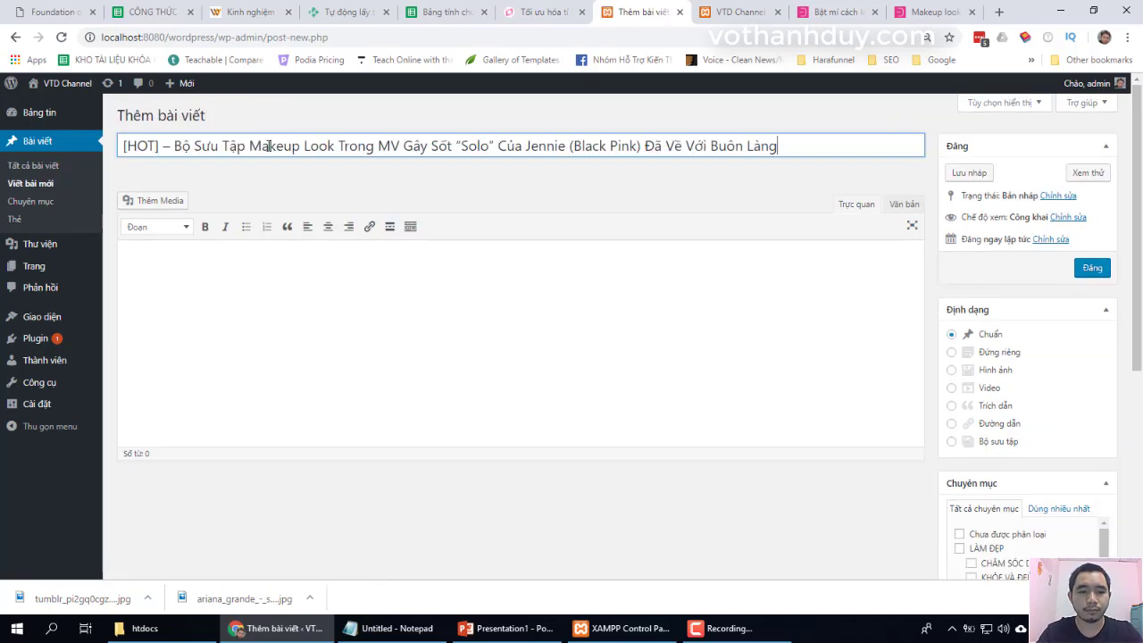
Copy the Đẹp365 article's body, from its first image through the closing paragraph, into the new post's content
left_click(950, 11)
scroll(658, 395, "down", 5)
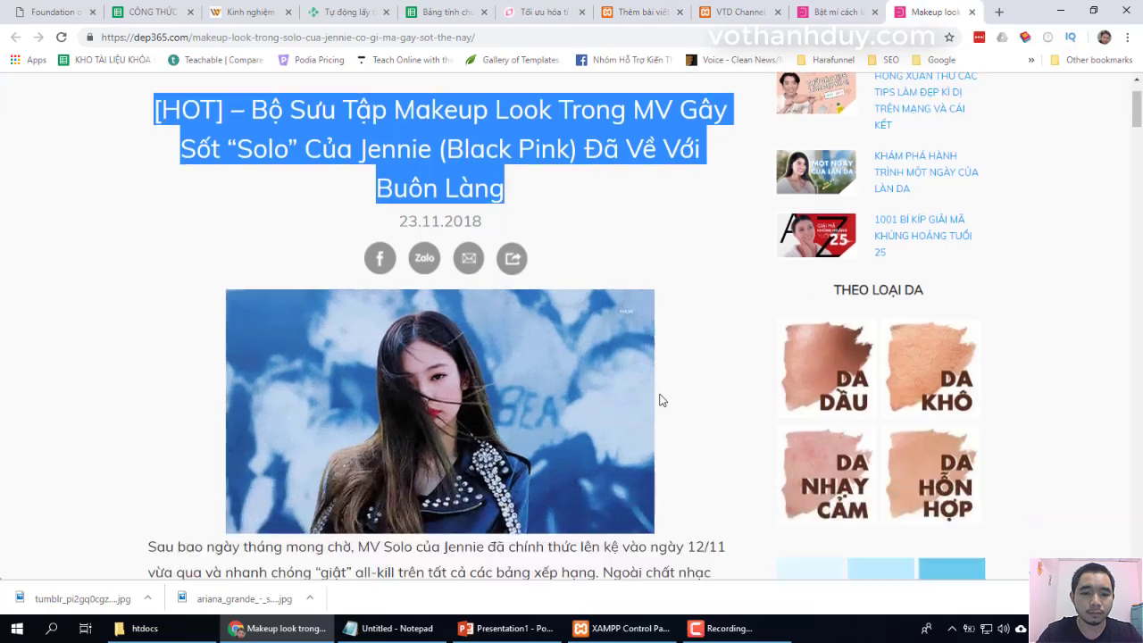
left_click_drag(148, 298, 732, 360)
key("ctrl+c")
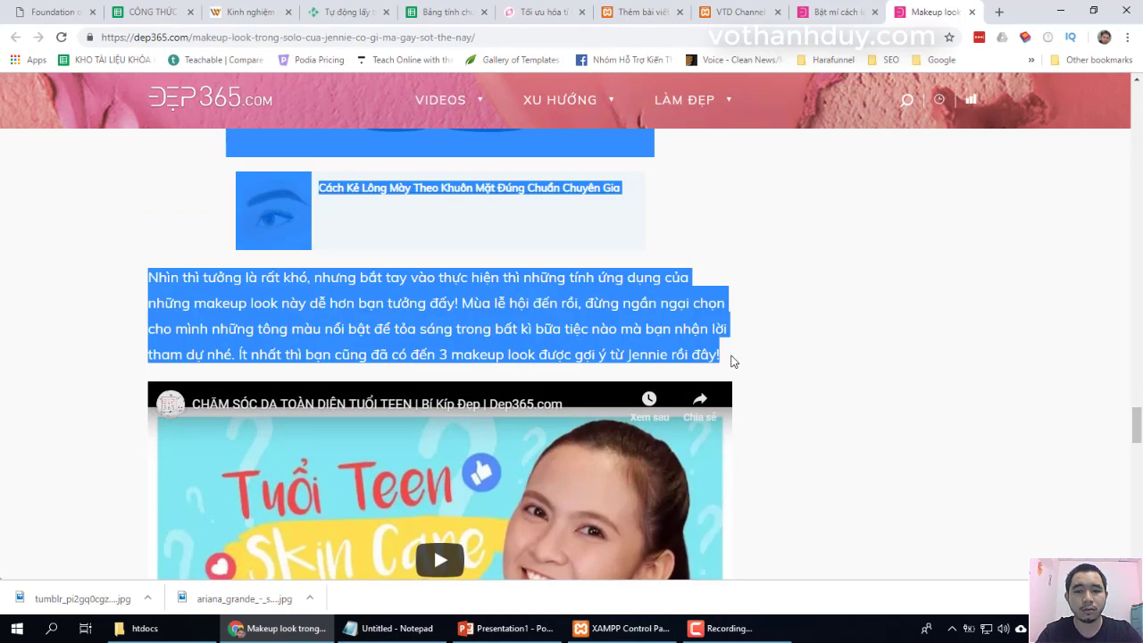
left_click(628, 10)
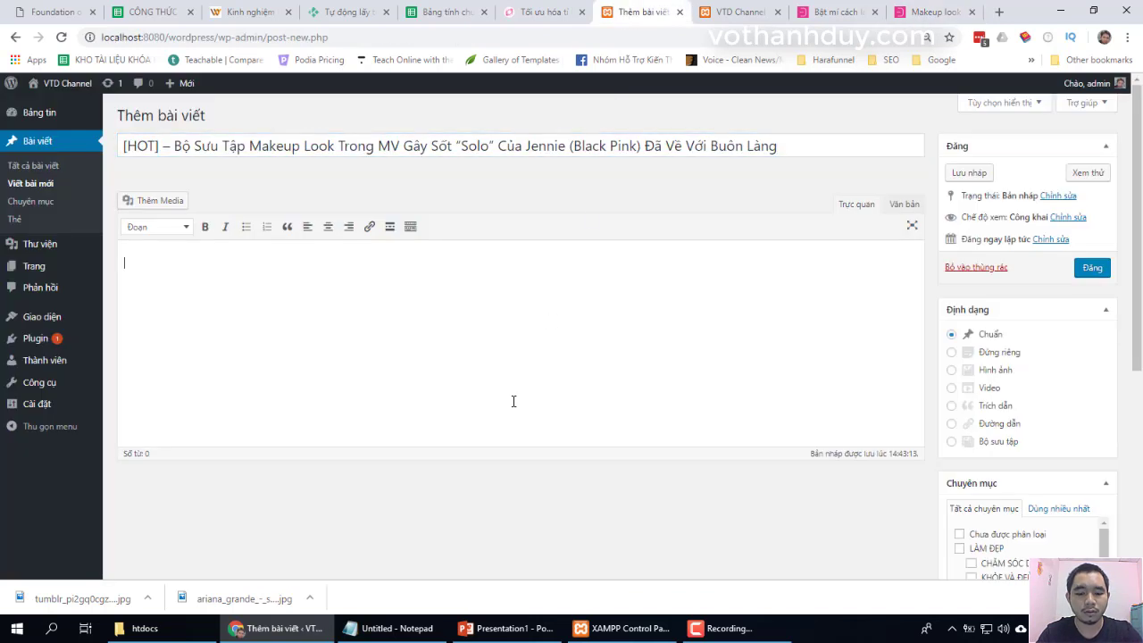
key("ctrl+v")
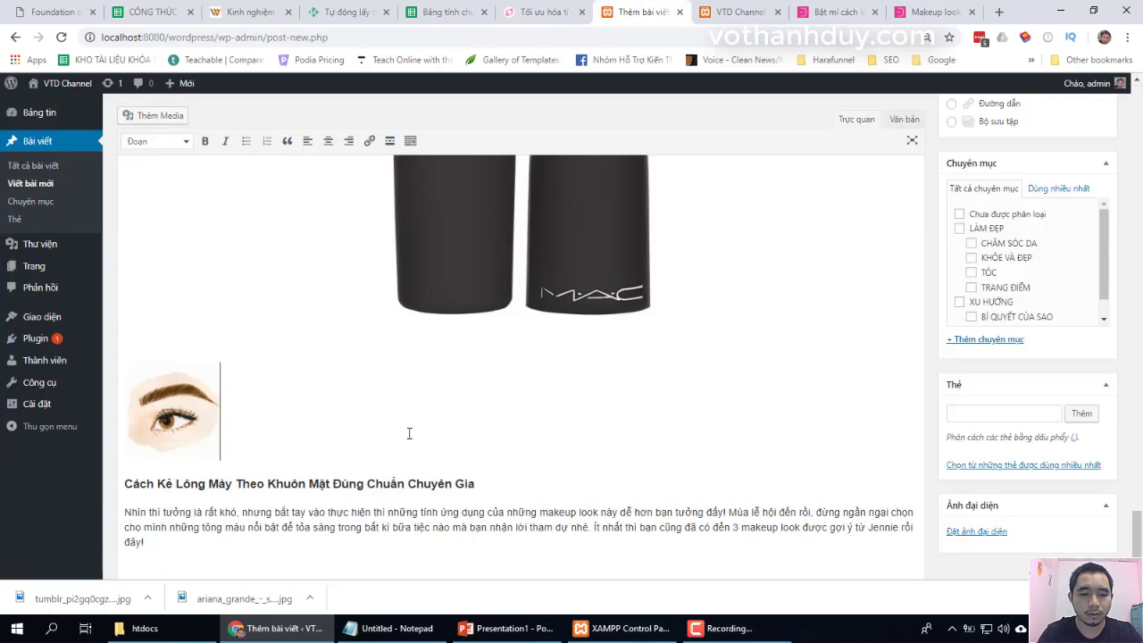
Delete the small related-article thumbnails of the eyebrow and the lipsticks from the pasted post content
key("BackSpace")
scroll(408, 433, "up", 3)
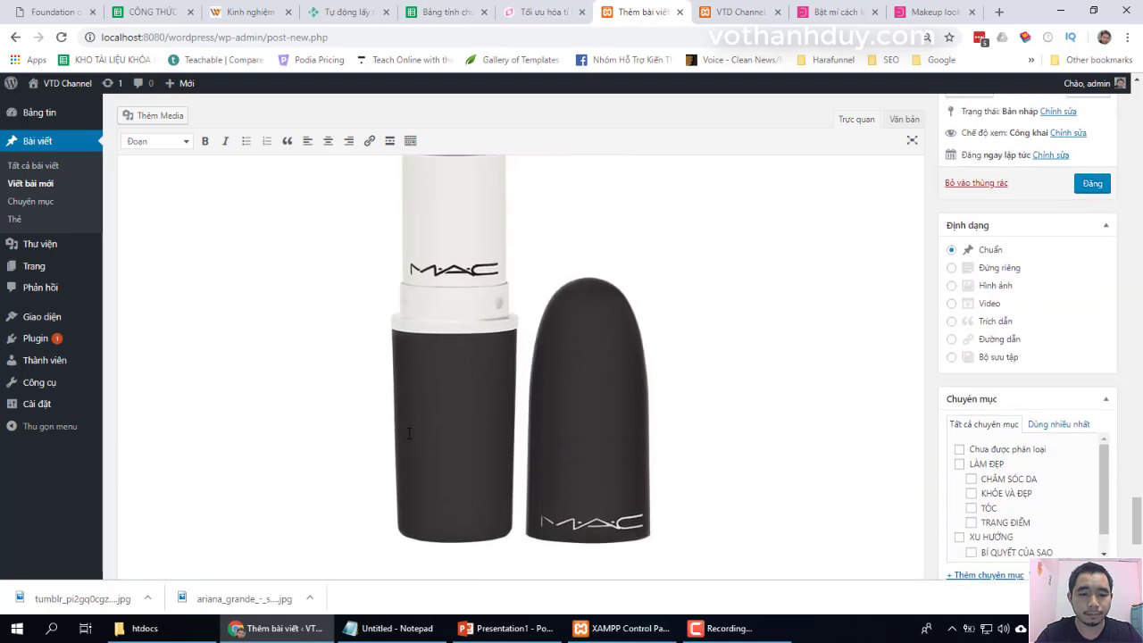
scroll(409, 433, "up", 15)
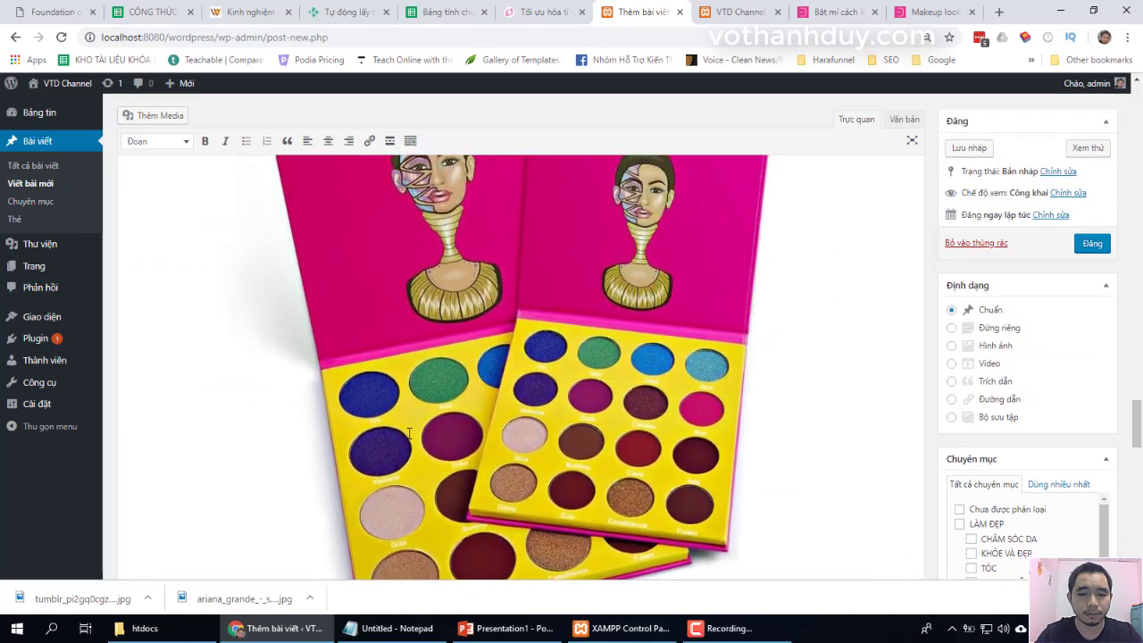
scroll(409, 433, "up", 10)
scroll(409, 433, "down", 5)
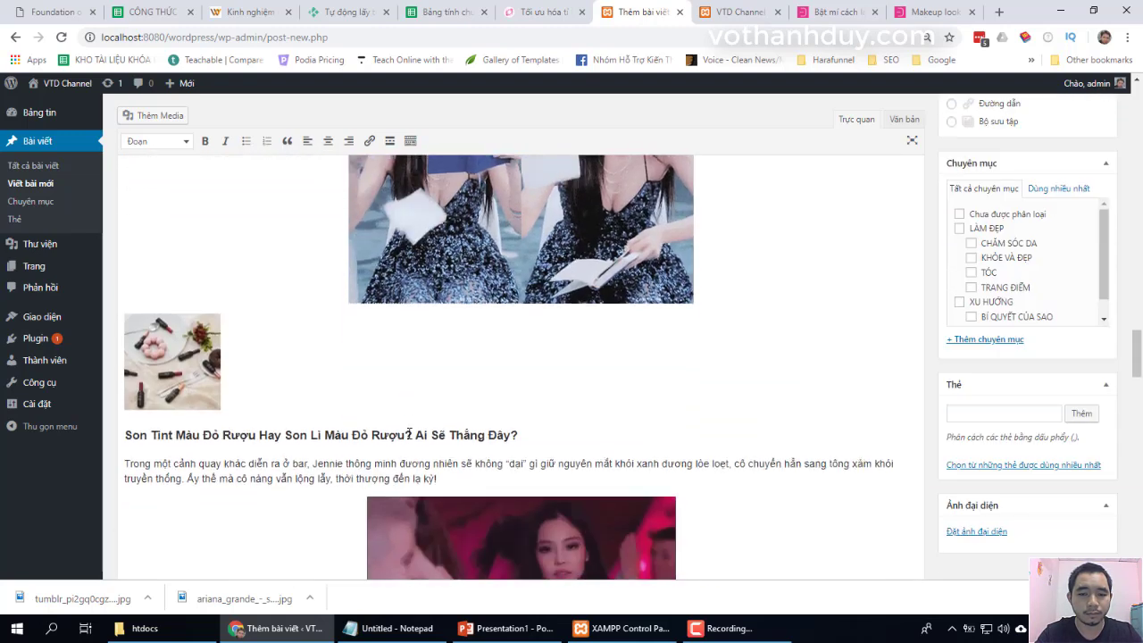
left_click(324, 383)
key("BackSpace")
scroll(324, 383, "up", 1)
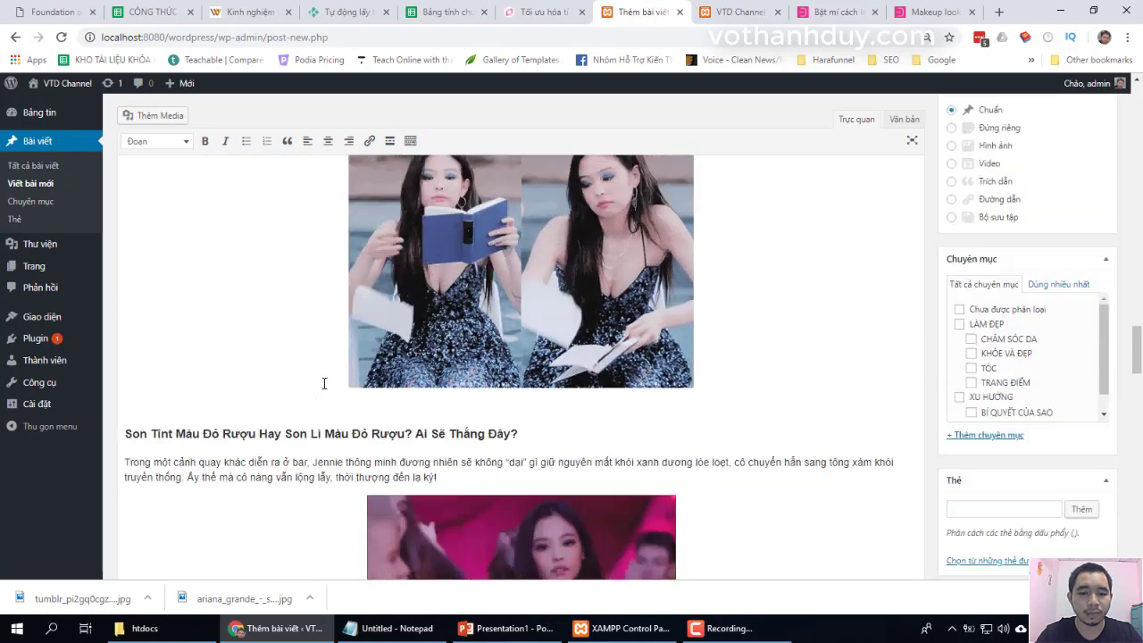
scroll(324, 383, "up", 10)
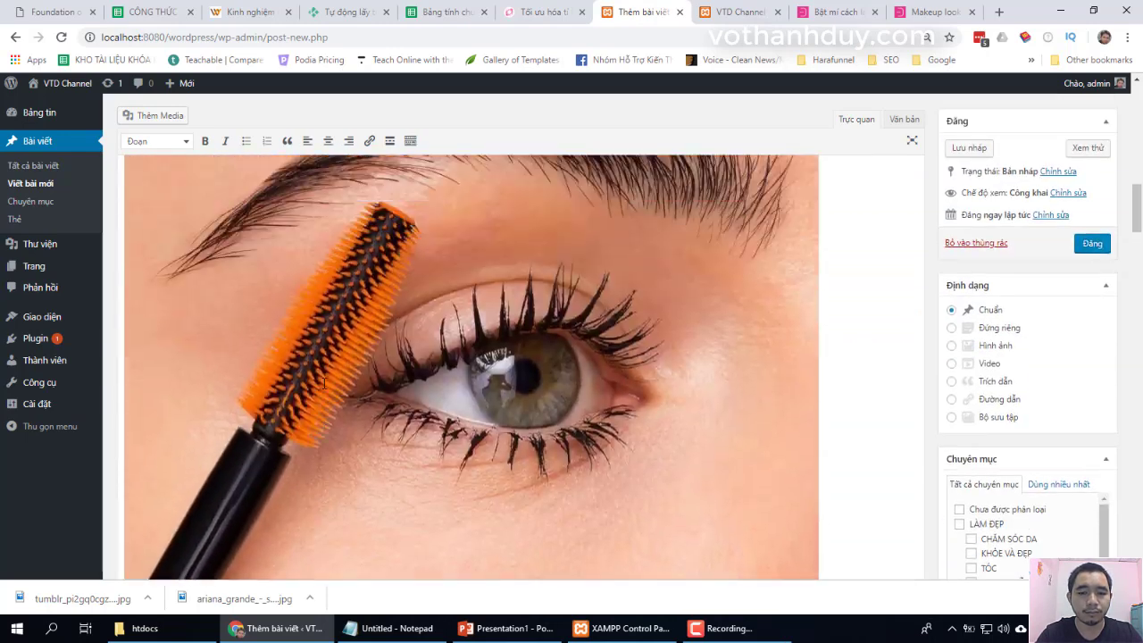
scroll(324, 382, "up", 10)
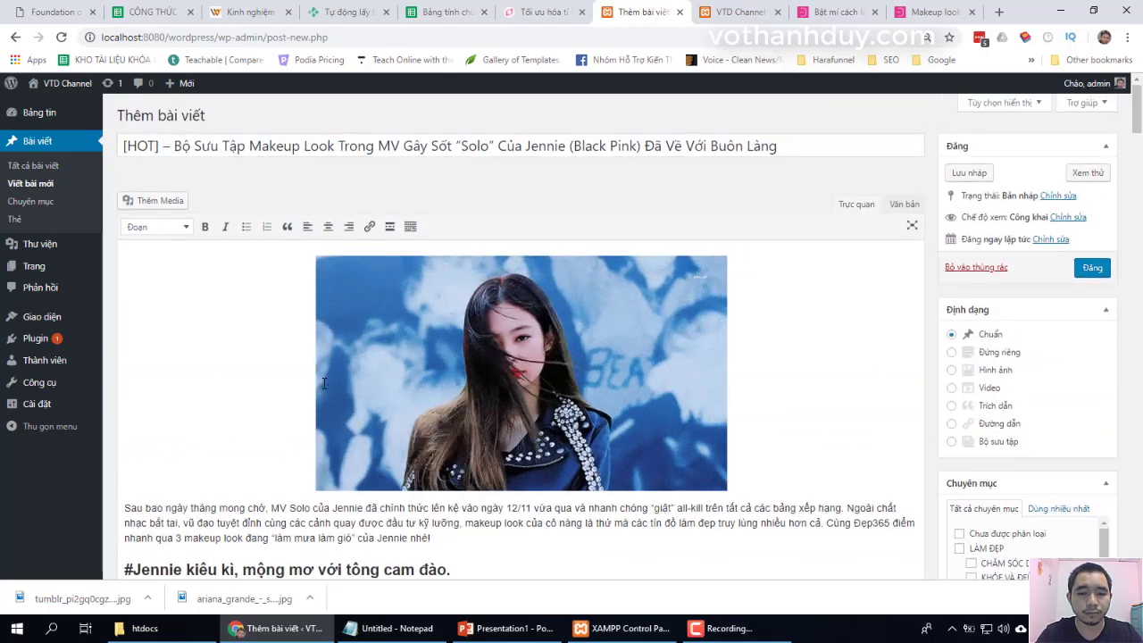
Assign the post to the BÍ QUYẾT CỦA SAO category under XU HƯỚNG
scroll(324, 382, "down", 15)
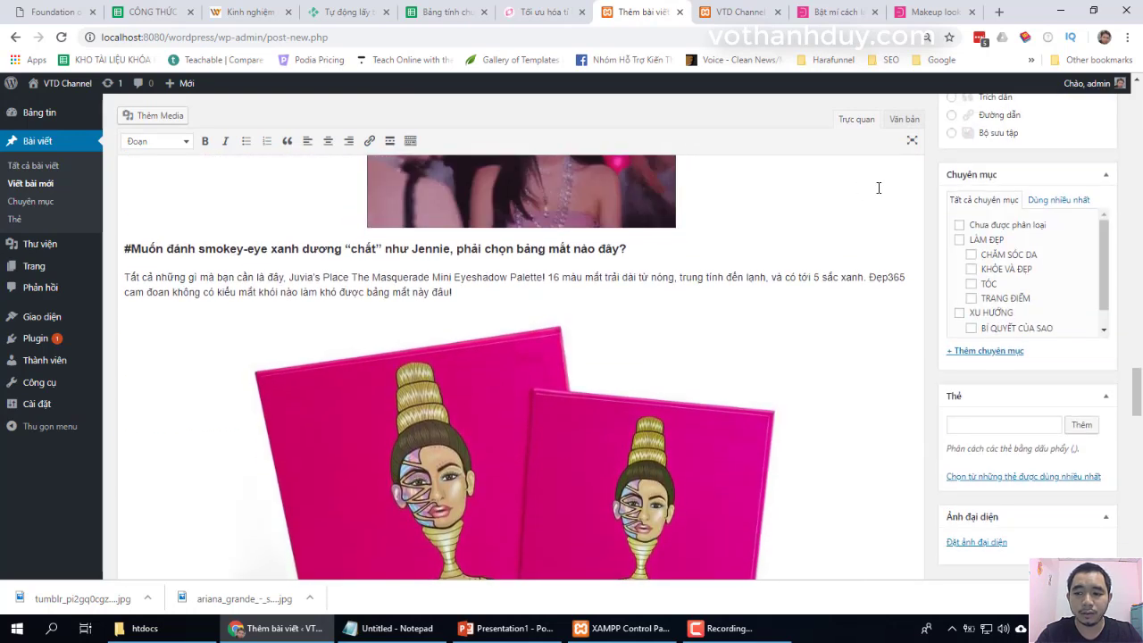
scroll(961, 323, "down", 1)
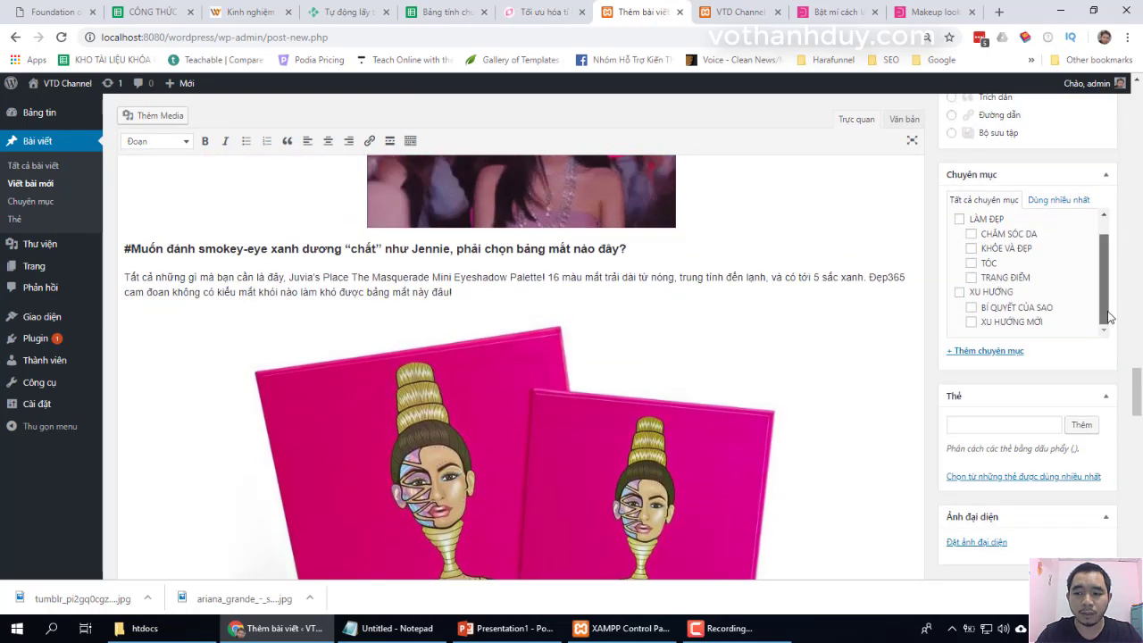
left_click(970, 307)
scroll(1107, 455, "down", 2)
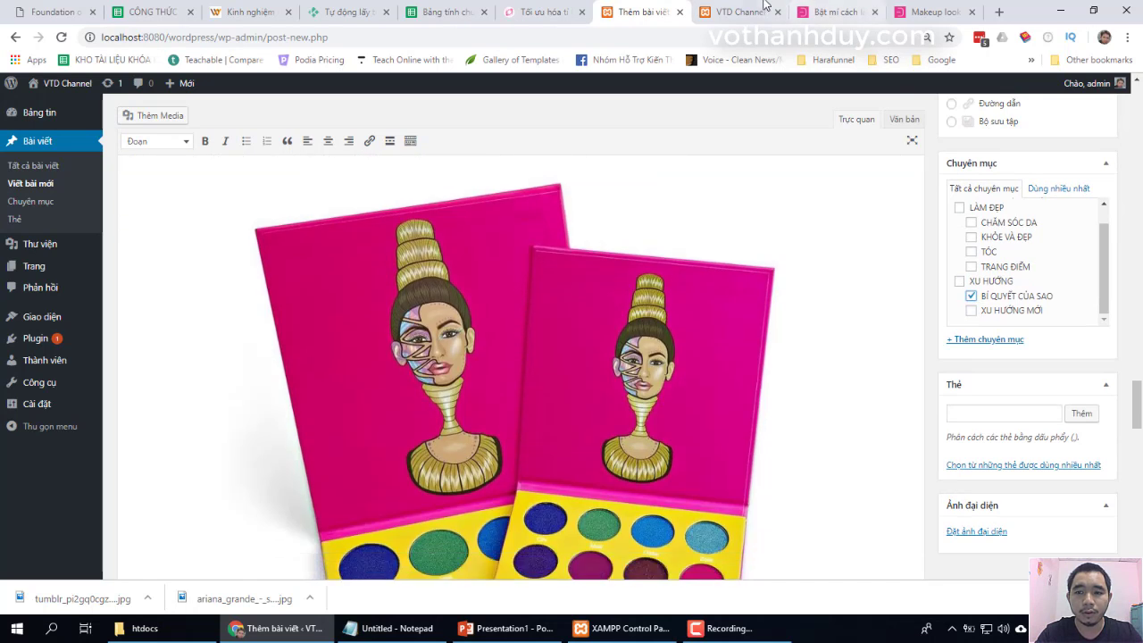
Copy the Đẹp365 article's tags and add them to the post as “son môi, mẹo trang điểm, trang điểm mắt”, without # signs
left_click(933, 11)
scroll(925, 279, "down", 5)
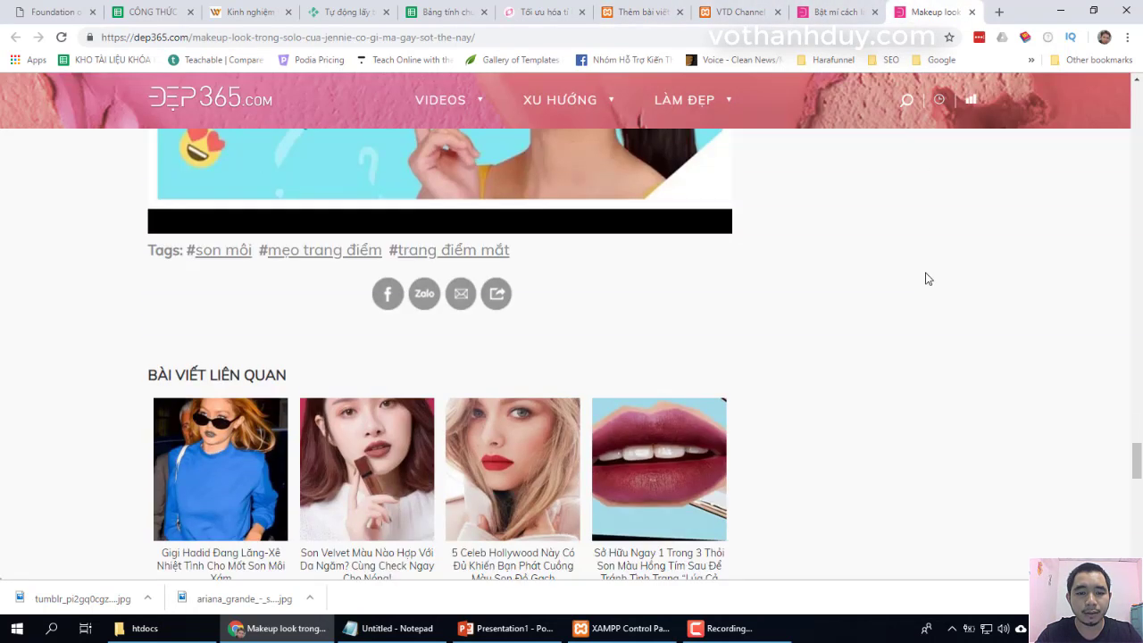
left_click_drag(521, 274, 189, 266)
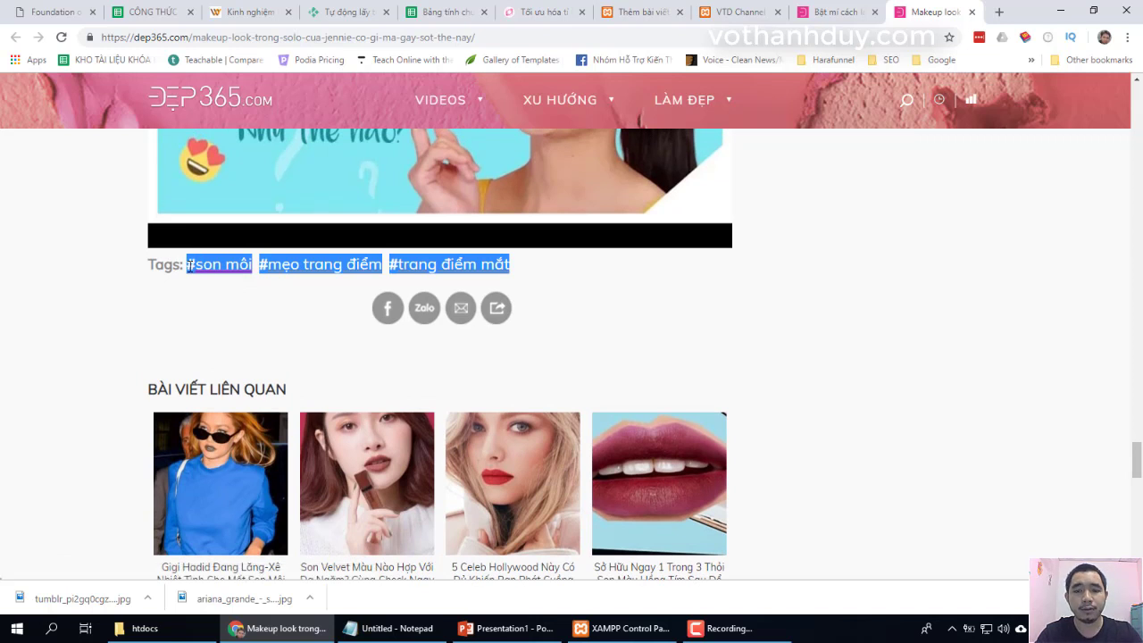
left_click(618, 8)
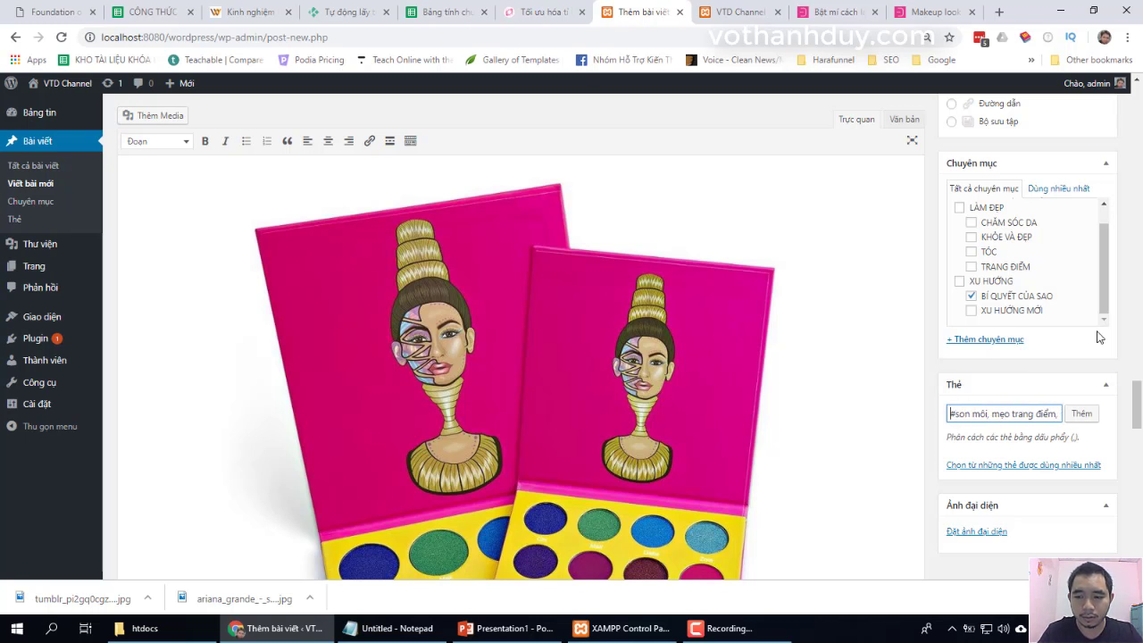
left_click(1081, 414)
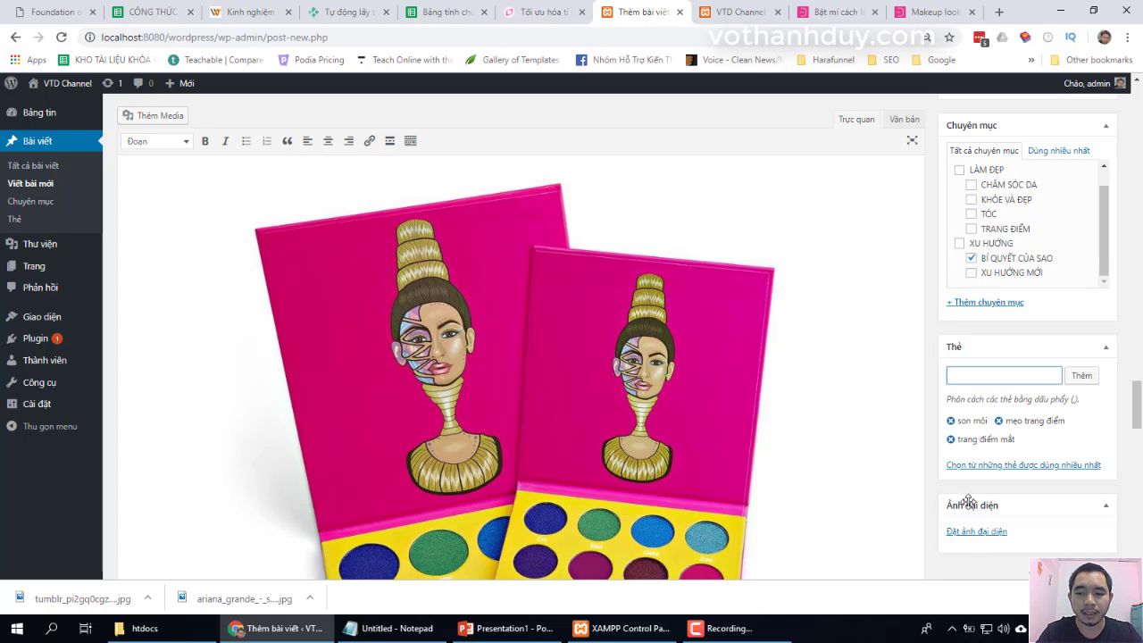
Save the “[Hot] – Bộ Sưu Tập Makeup Look” thumbnail from the Đẹp365 listing to the Desktop under its suggested file name
left_click(975, 531)
left_click(932, 12)
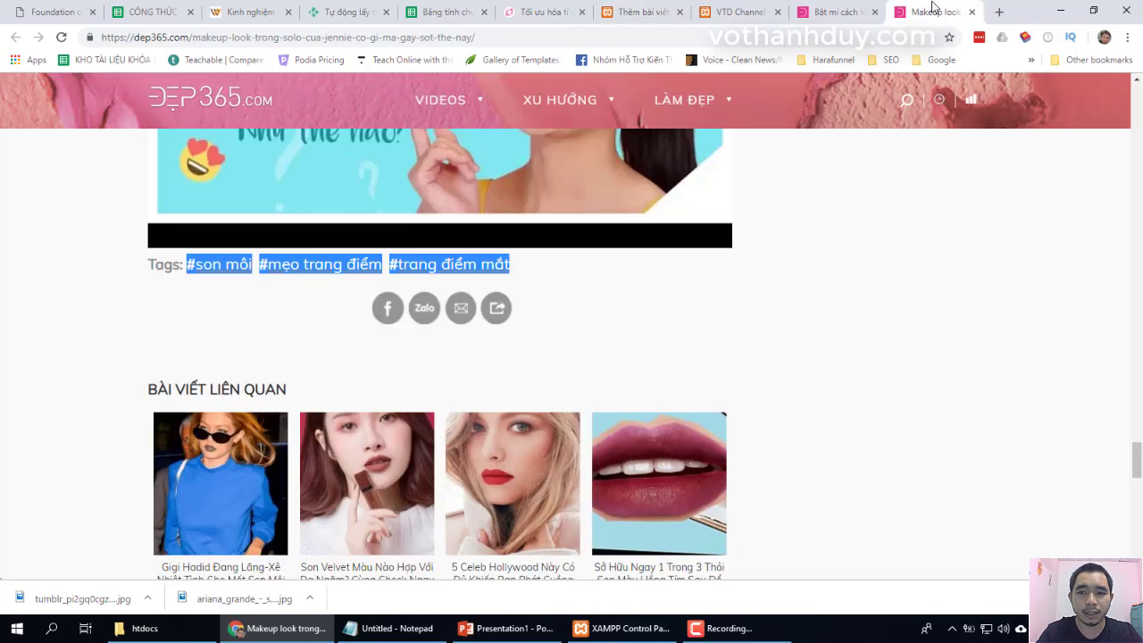
left_click(971, 11)
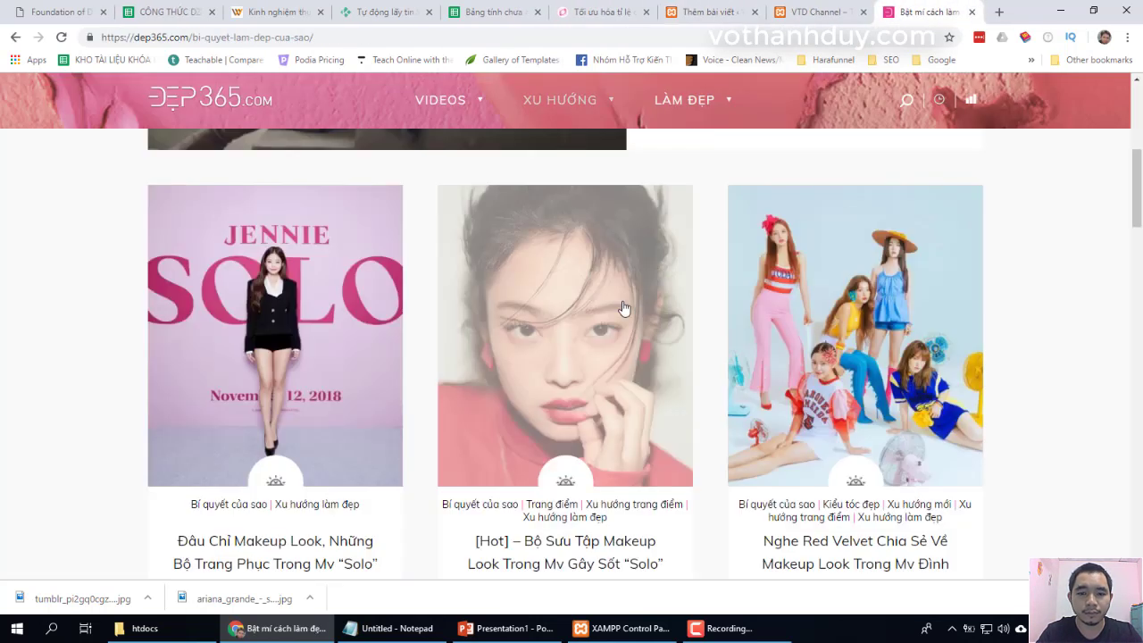
right_click(621, 308)
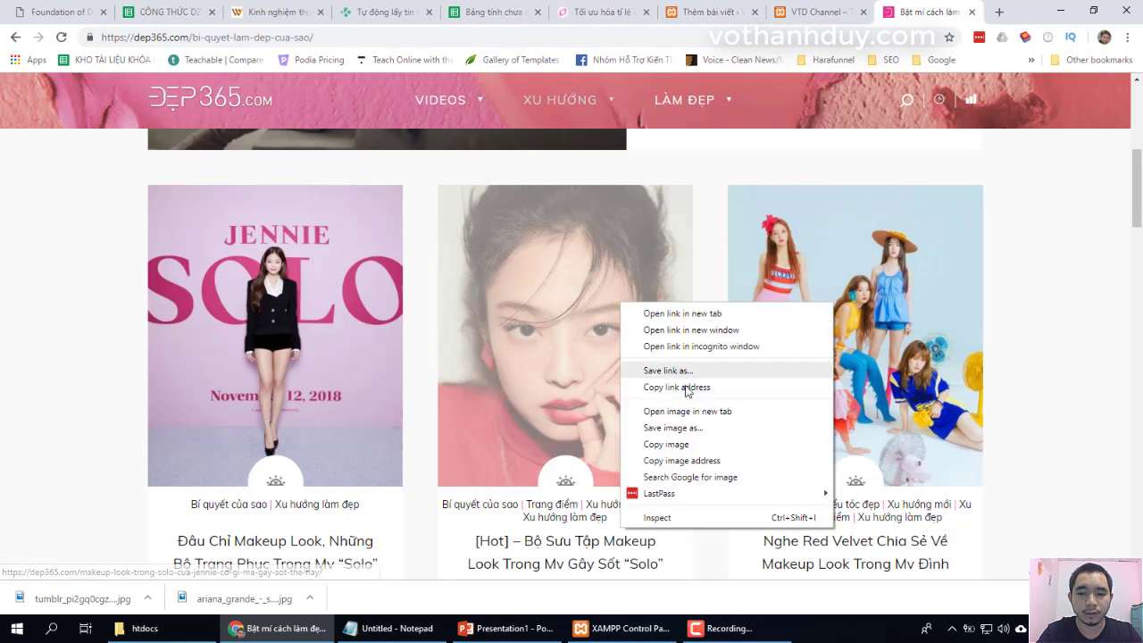
left_click(679, 426)
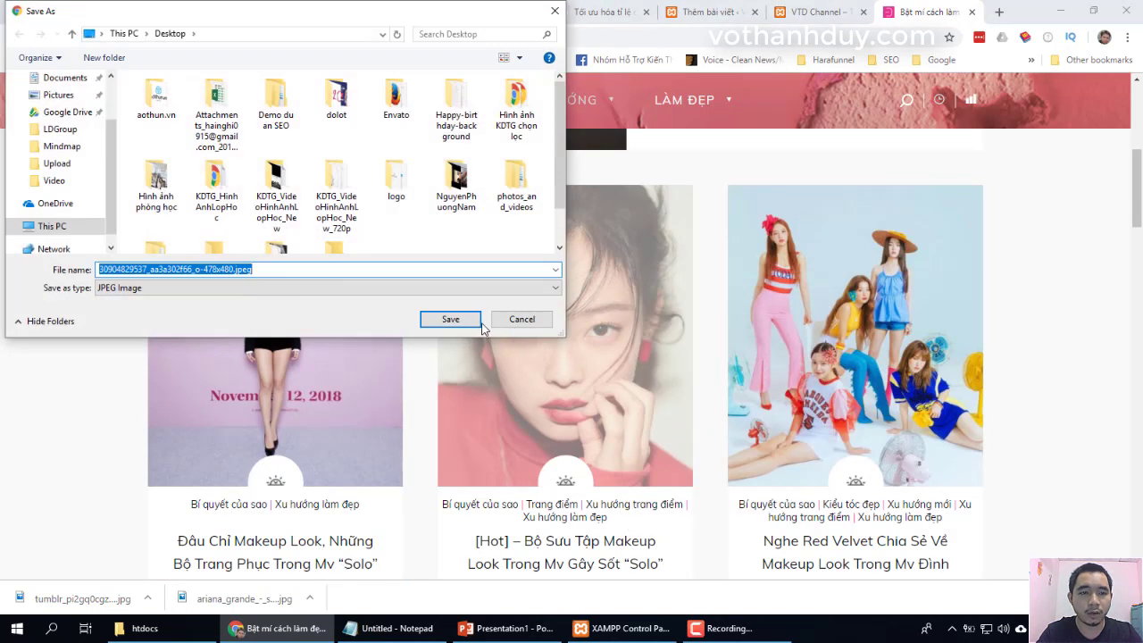
left_click(473, 322)
left_click(710, 11)
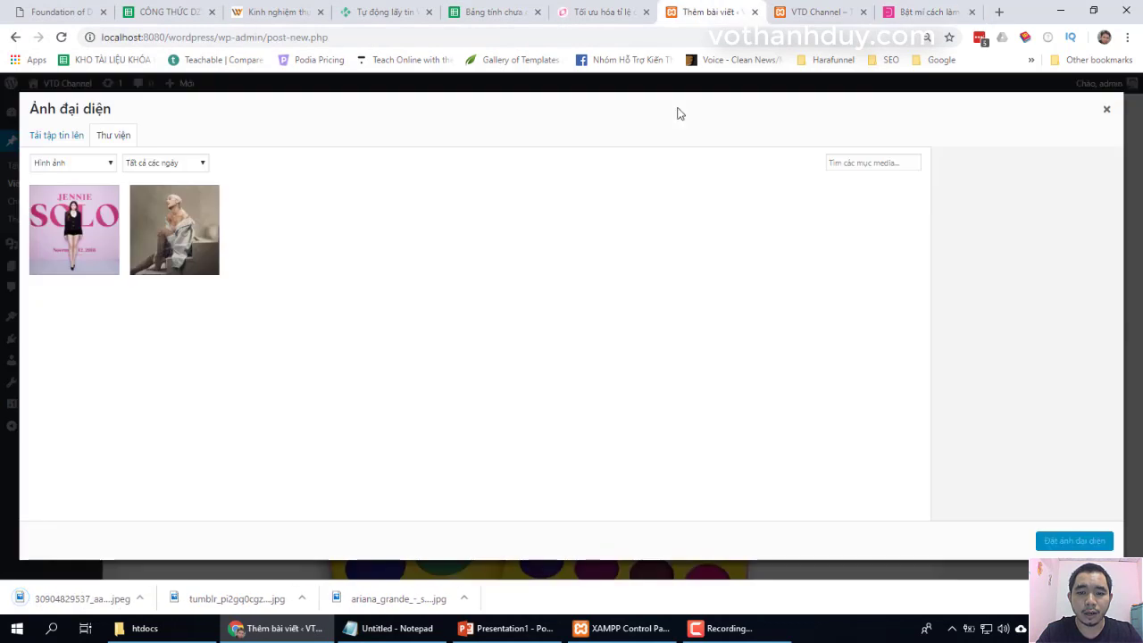
left_click_drag(79, 598, 457, 309)
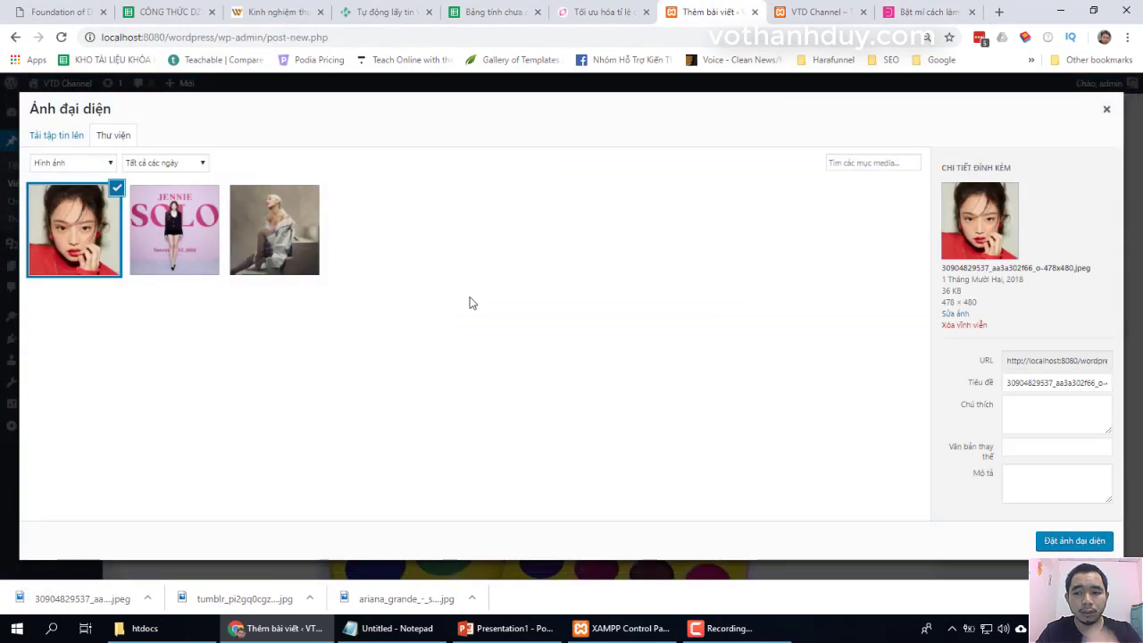
left_click(1067, 542)
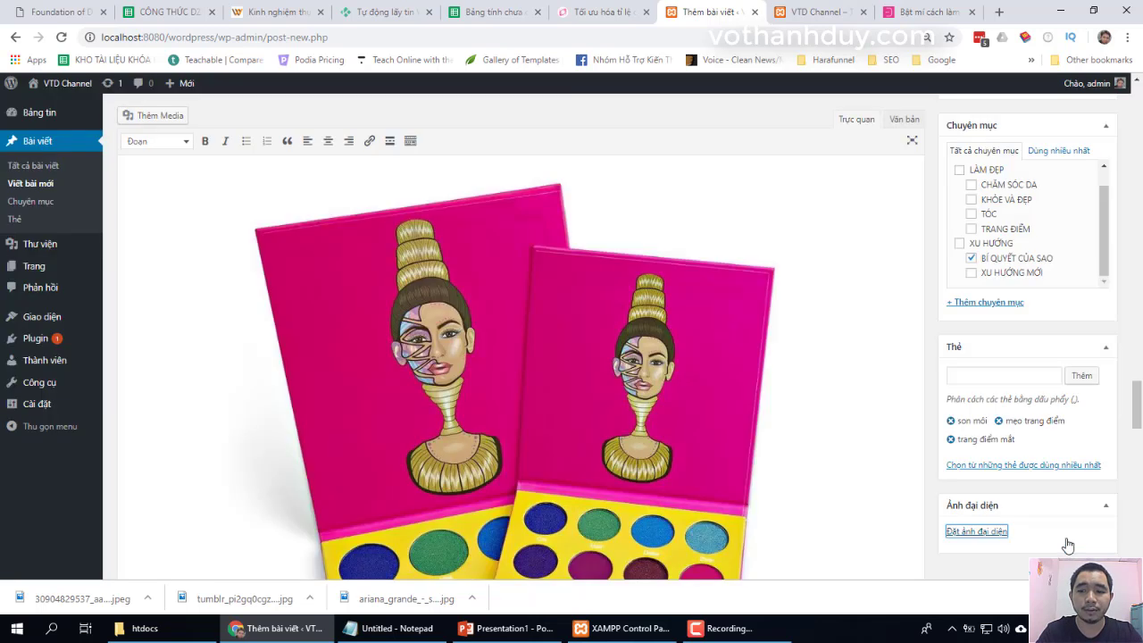
scroll(1138, 332, "up", 10)
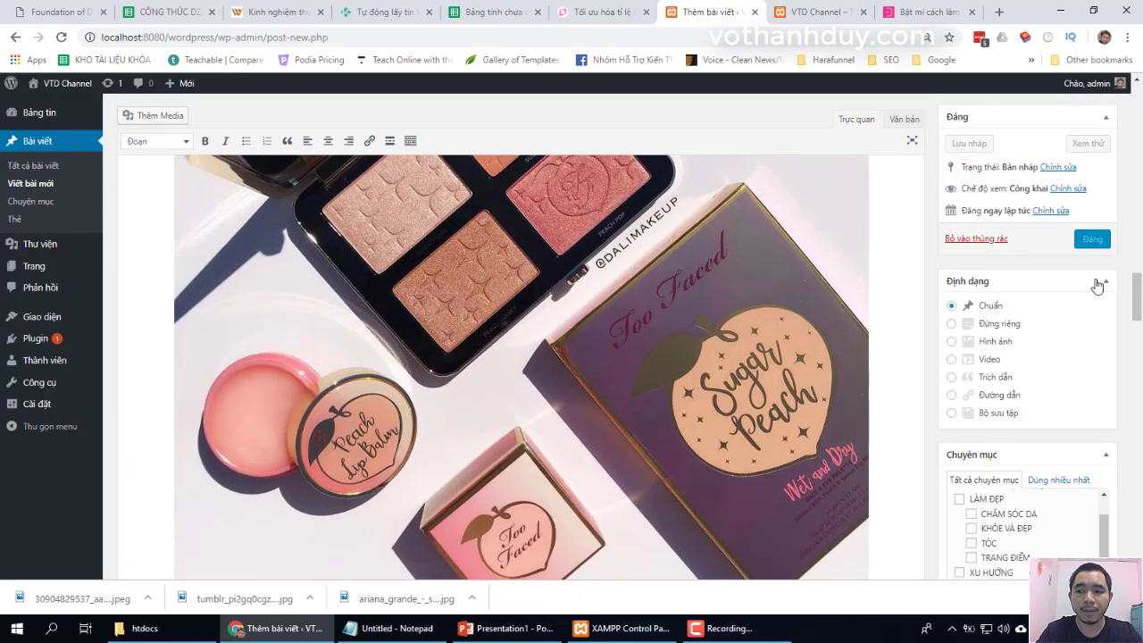
left_click(1081, 246)
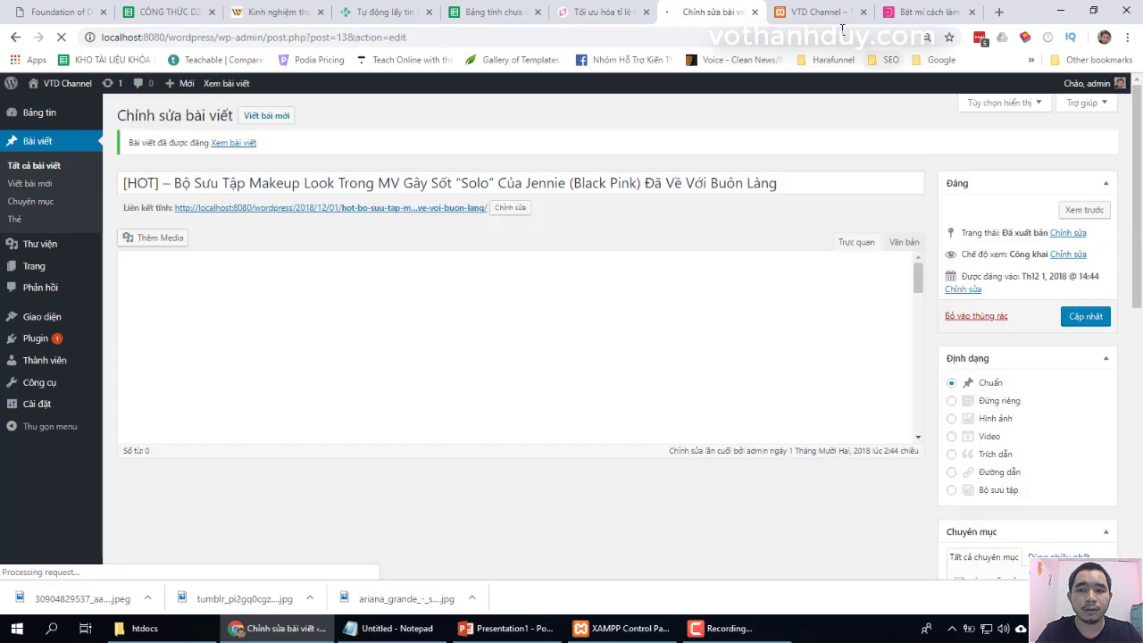
Reload the VTD Channel site's home page and check how the newly published [HOT] makeup look post is listed
left_click(820, 12)
left_click(792, 37)
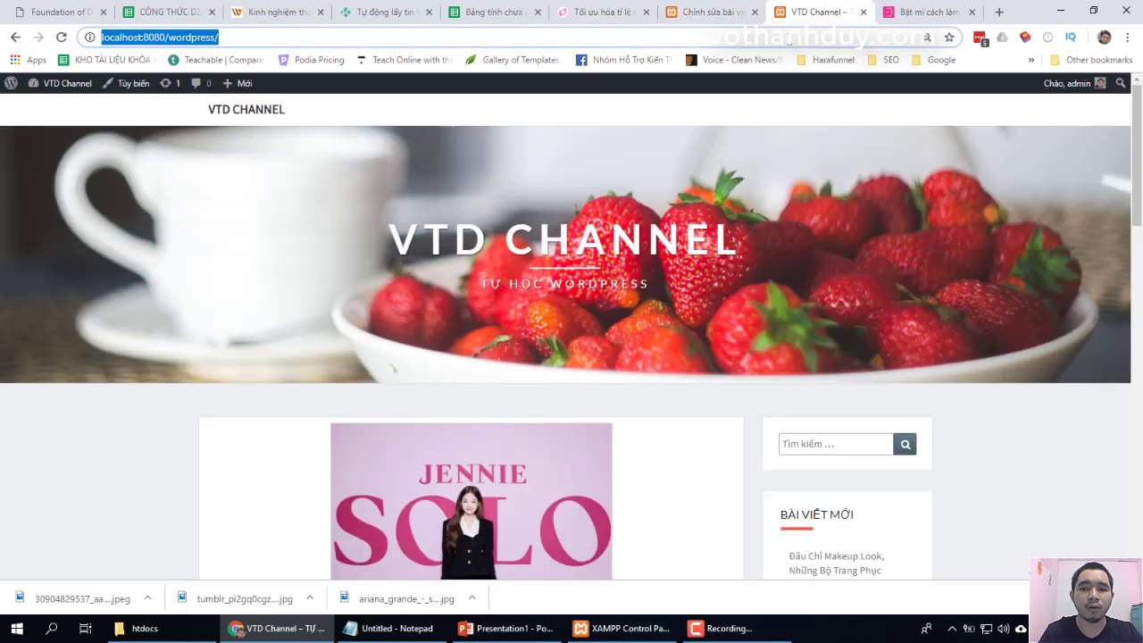
key("Return")
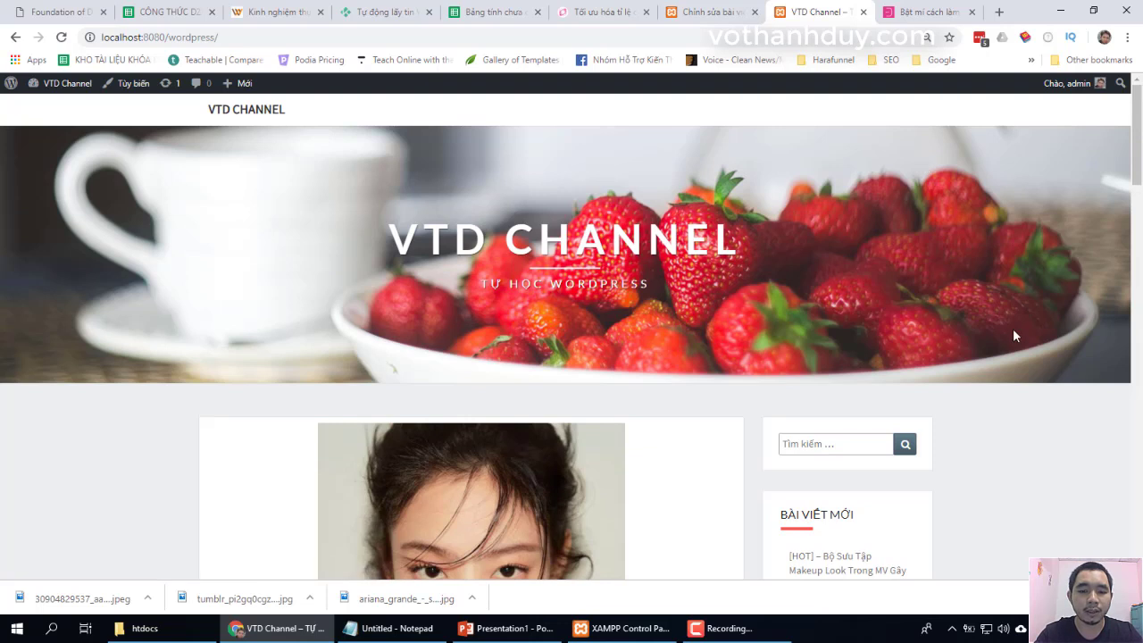
scroll(1013, 336, "down", 6)
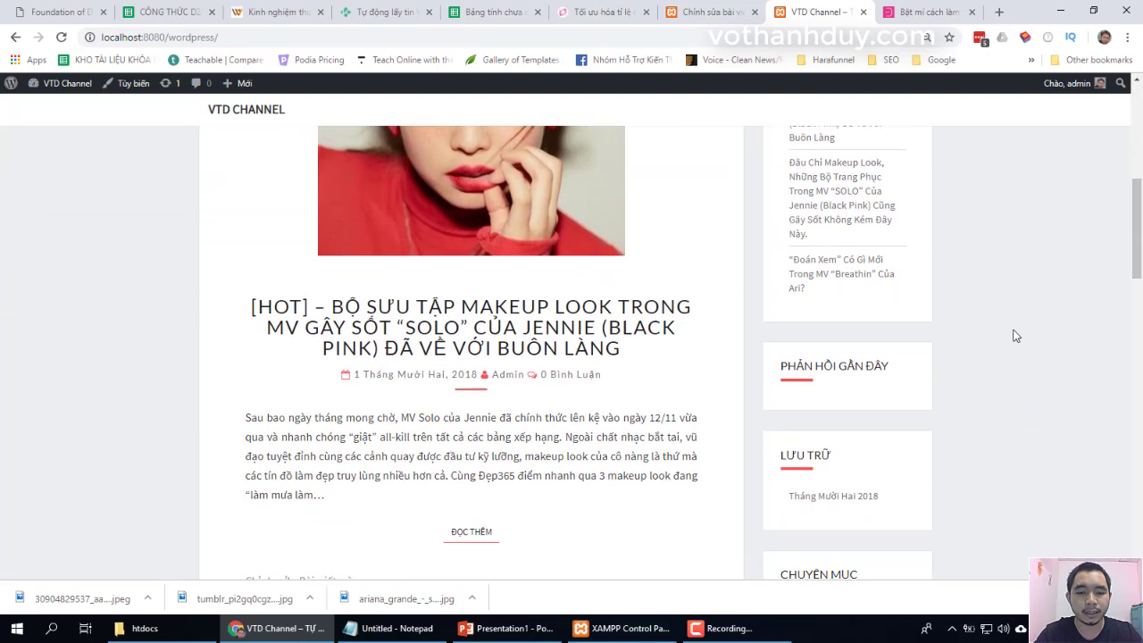
scroll(1012, 335, "down", 6)
scroll(1012, 333, "up", 5)
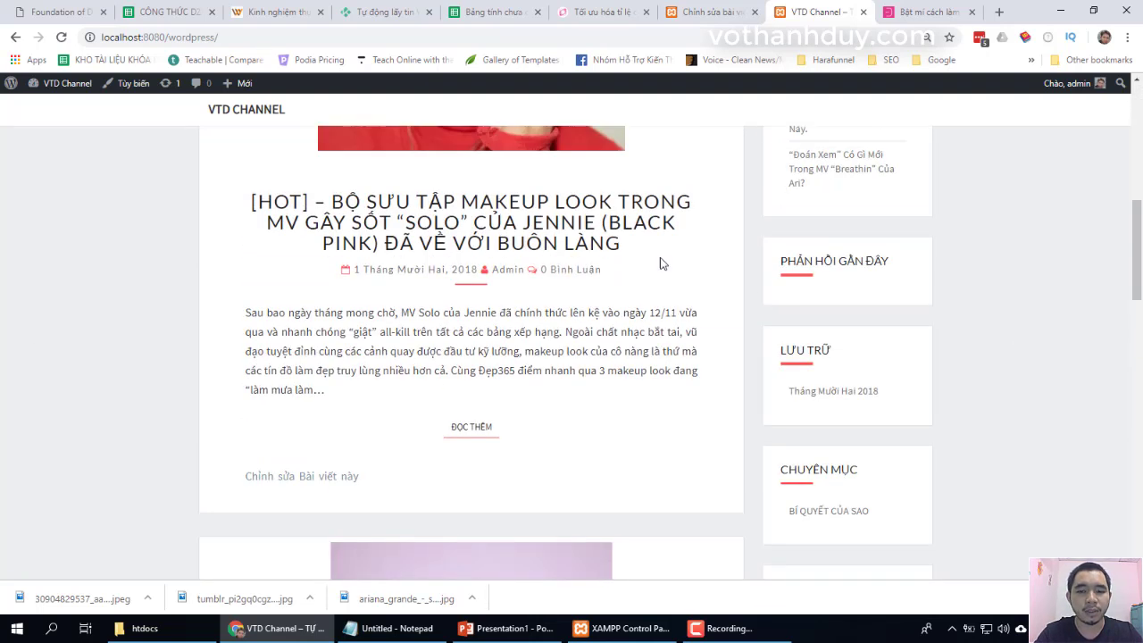
Open the [HOT] makeup look post on the site, review its content, category and tags, and return to the home page
left_click(614, 243)
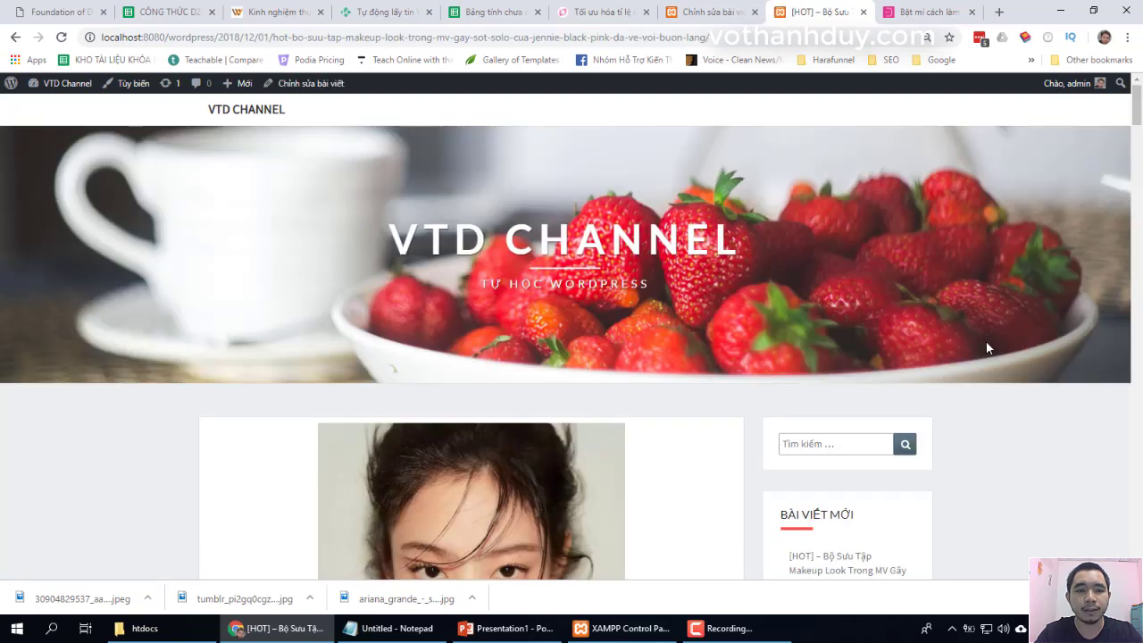
scroll(996, 379, "down", 20)
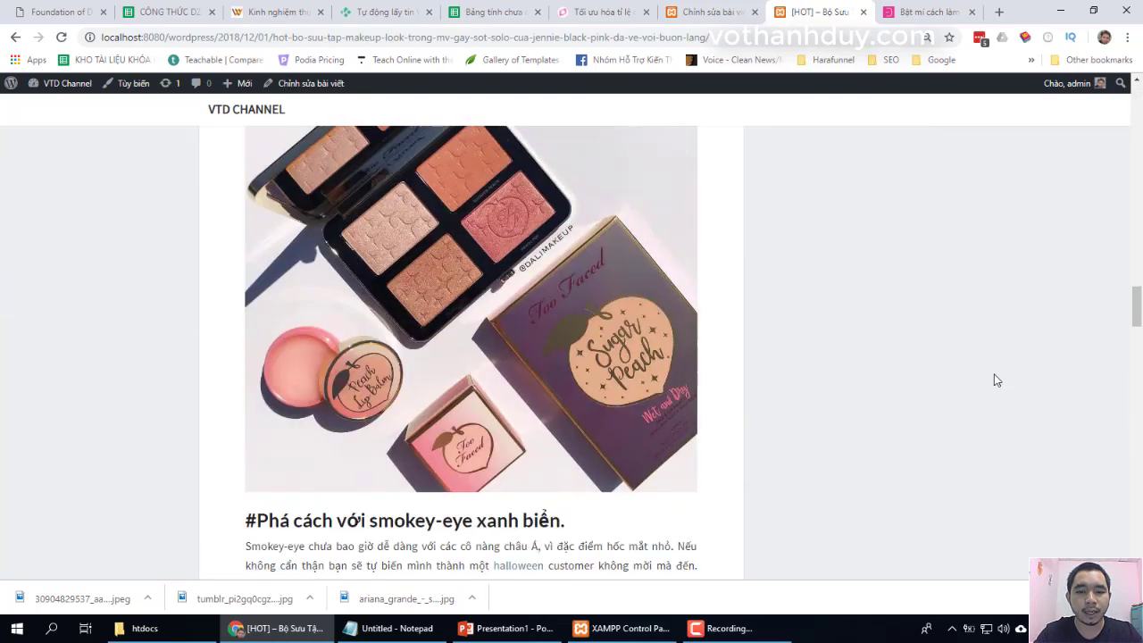
scroll(996, 379, "down", 15)
scroll(996, 380, "up", 7)
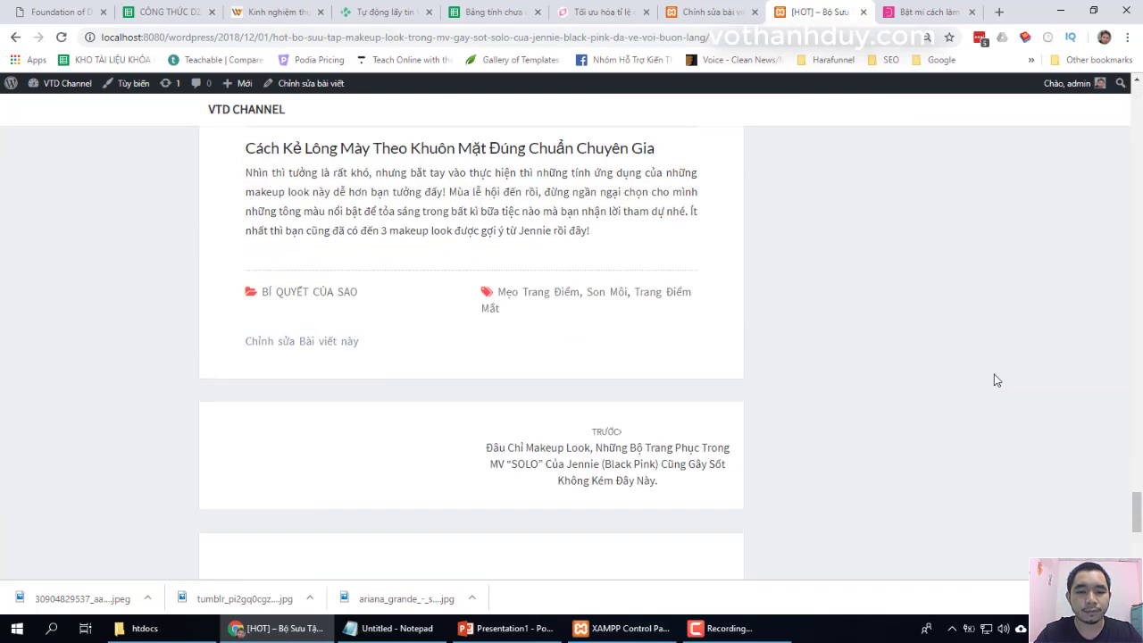
scroll(996, 379, "up", 20)
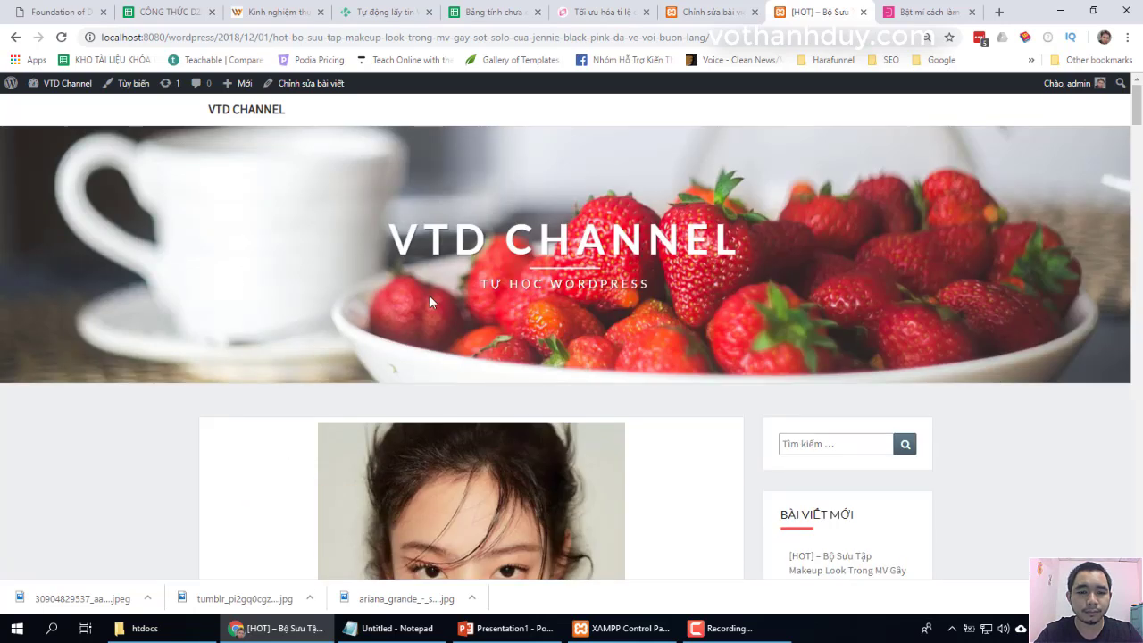
left_click(255, 109)
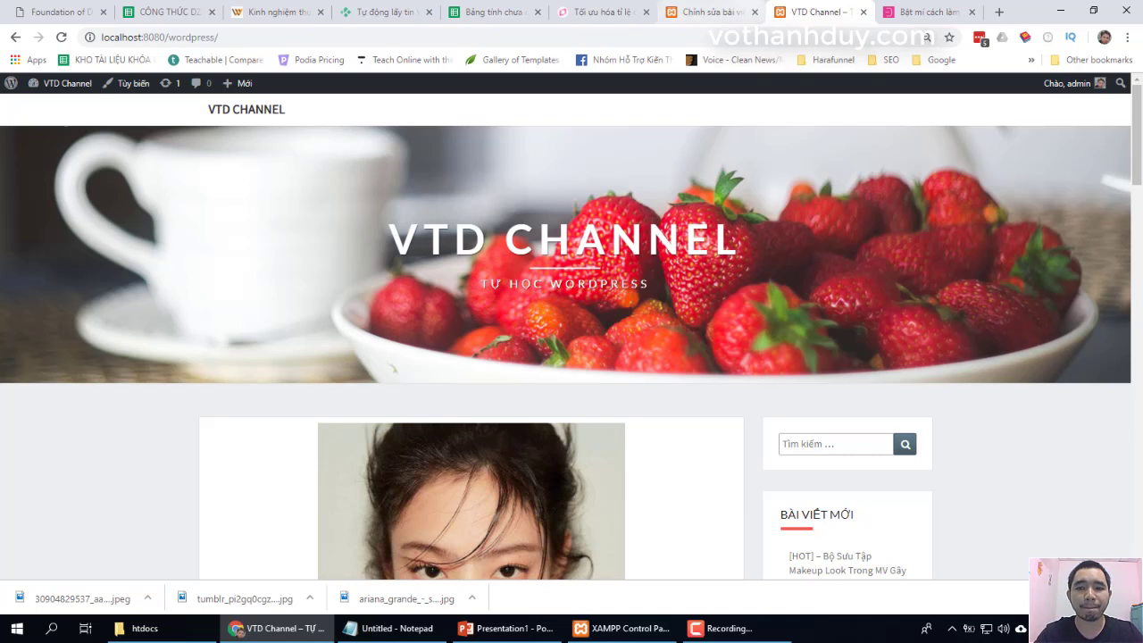
In the admin category list, select LÀM ĐẸP, CHĂM SÓC DA, KHỎE VÀ ĐẸP and TÓC, and choose the bulk action Xóa
left_click(721, 6)
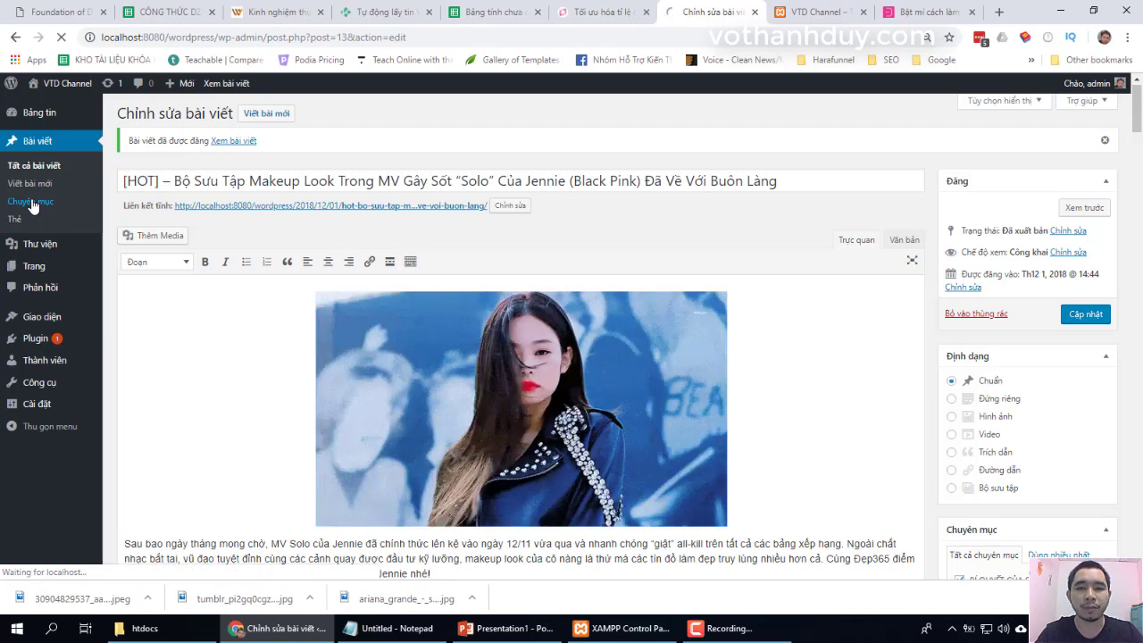
left_click(31, 204)
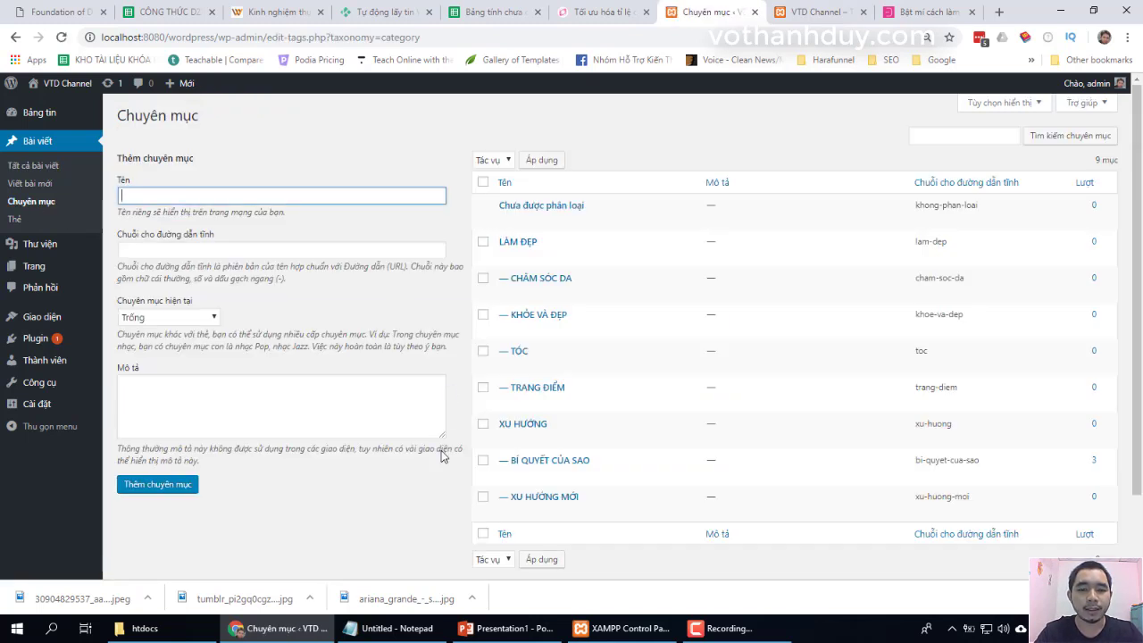
left_click(482, 241)
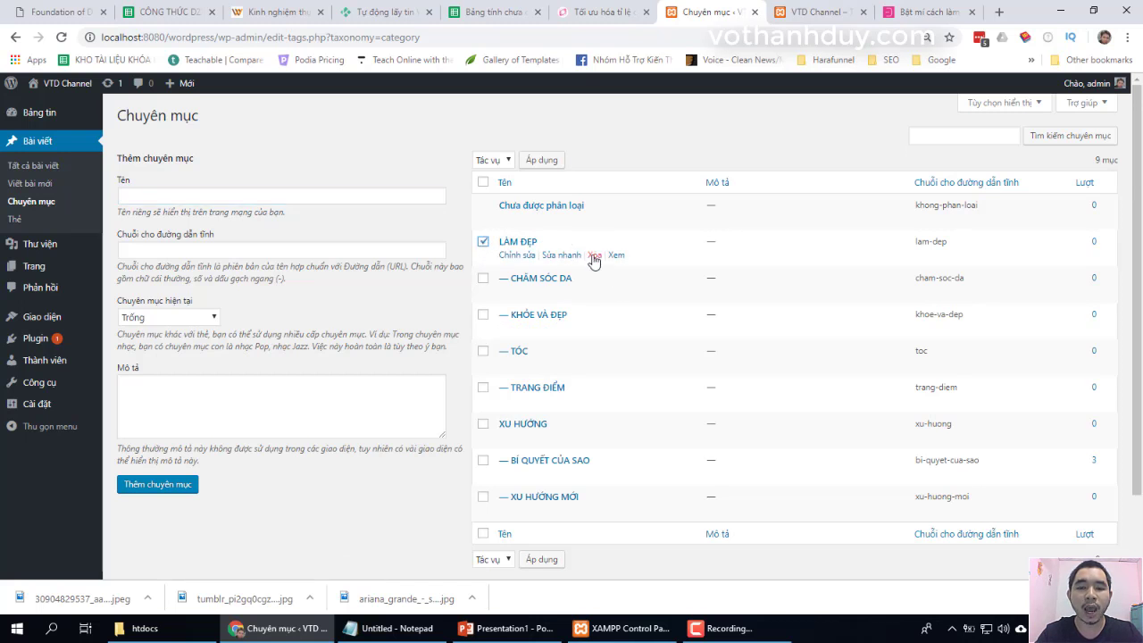
left_click(483, 314)
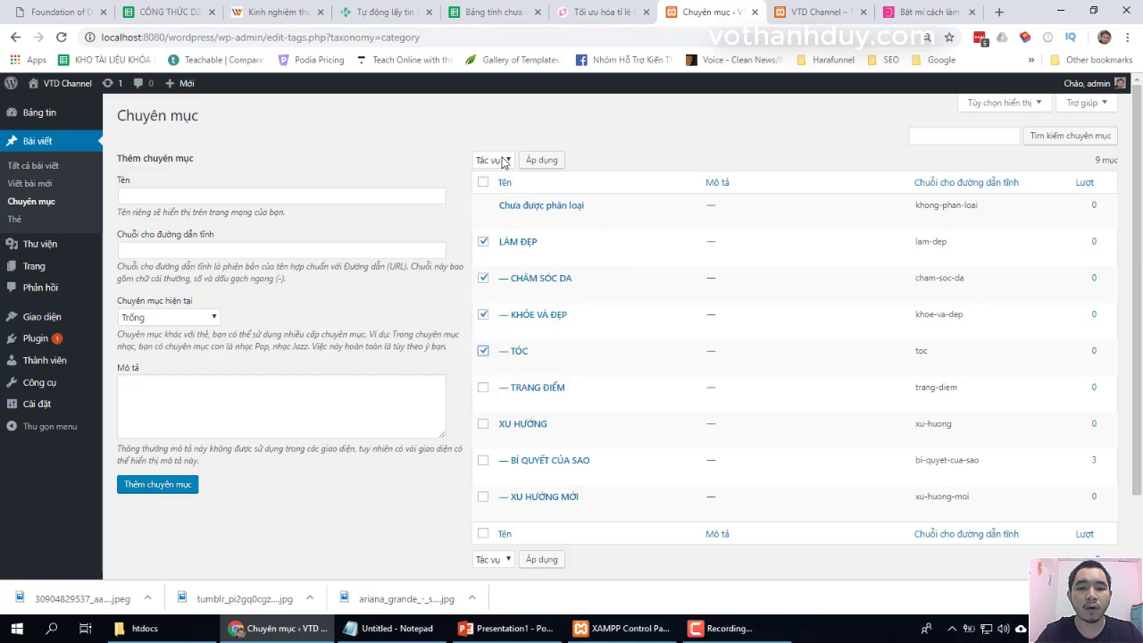
left_click(505, 162)
left_click(489, 205)
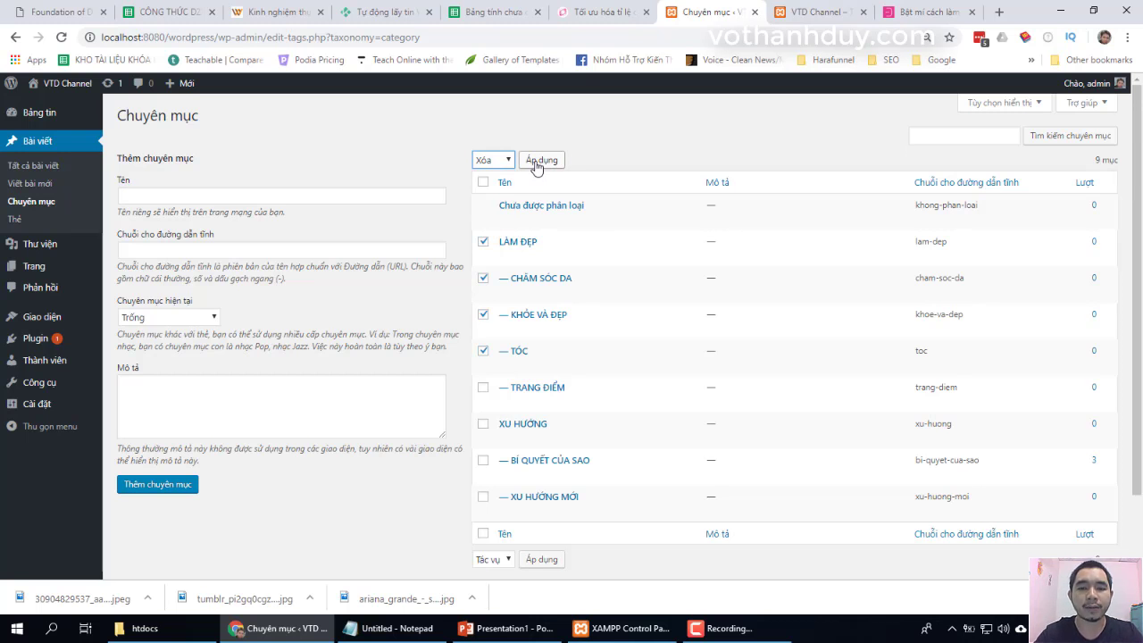
Reset the bulk action to Tác vụ and deselect the categories, returning to the category list from the LÀM ĐẸP edit form
left_click(509, 161)
left_click(499, 186)
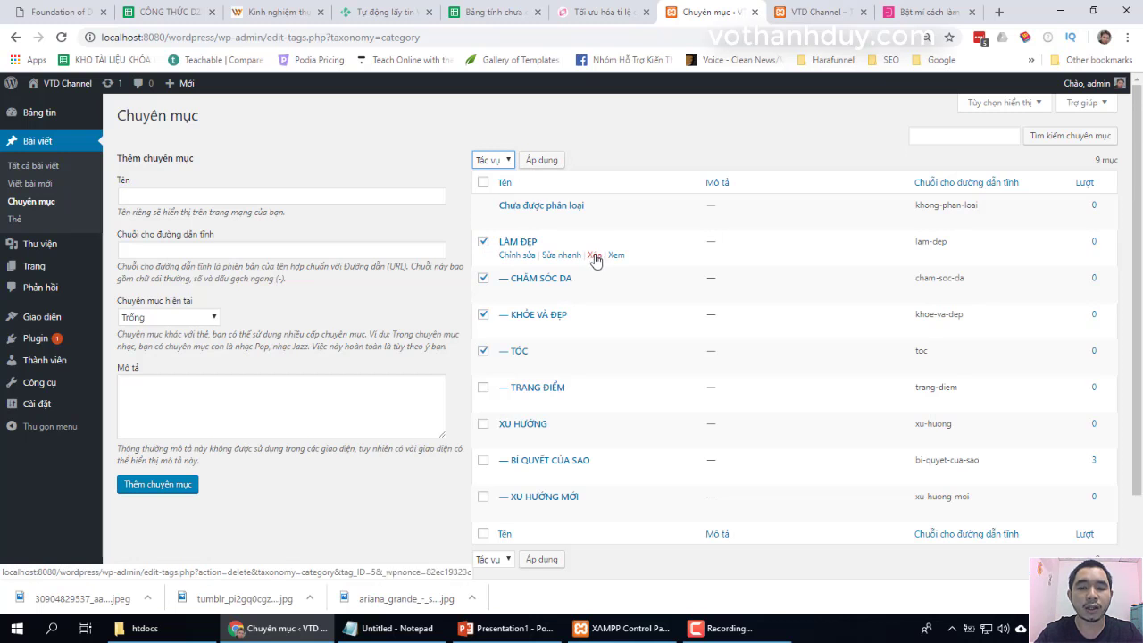
left_click(483, 242)
left_click(483, 277)
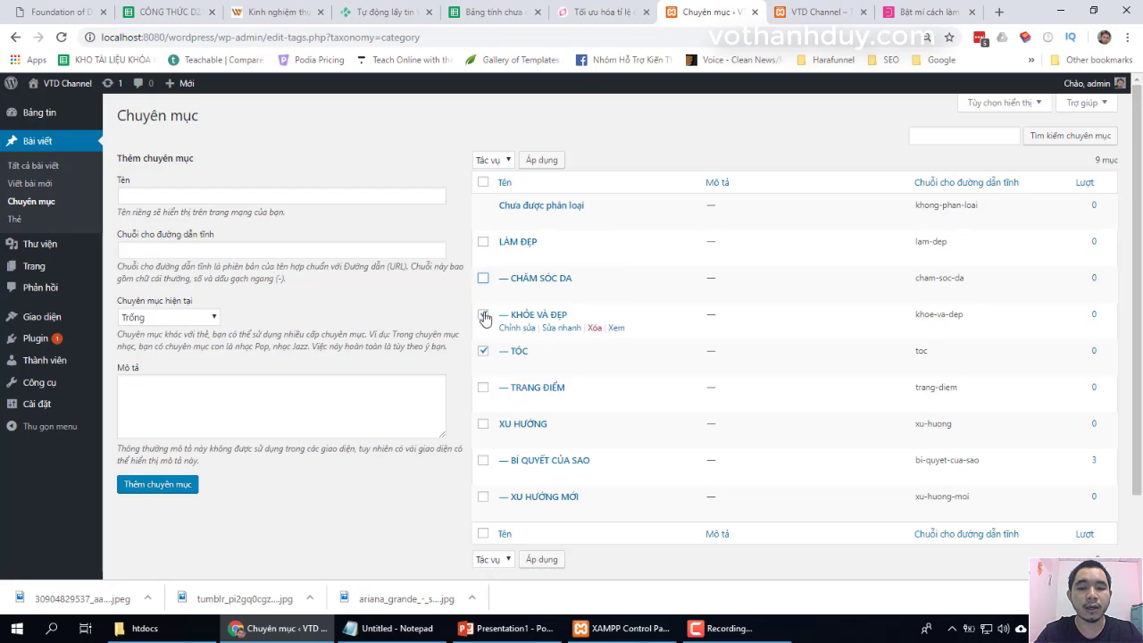
left_click(483, 314)
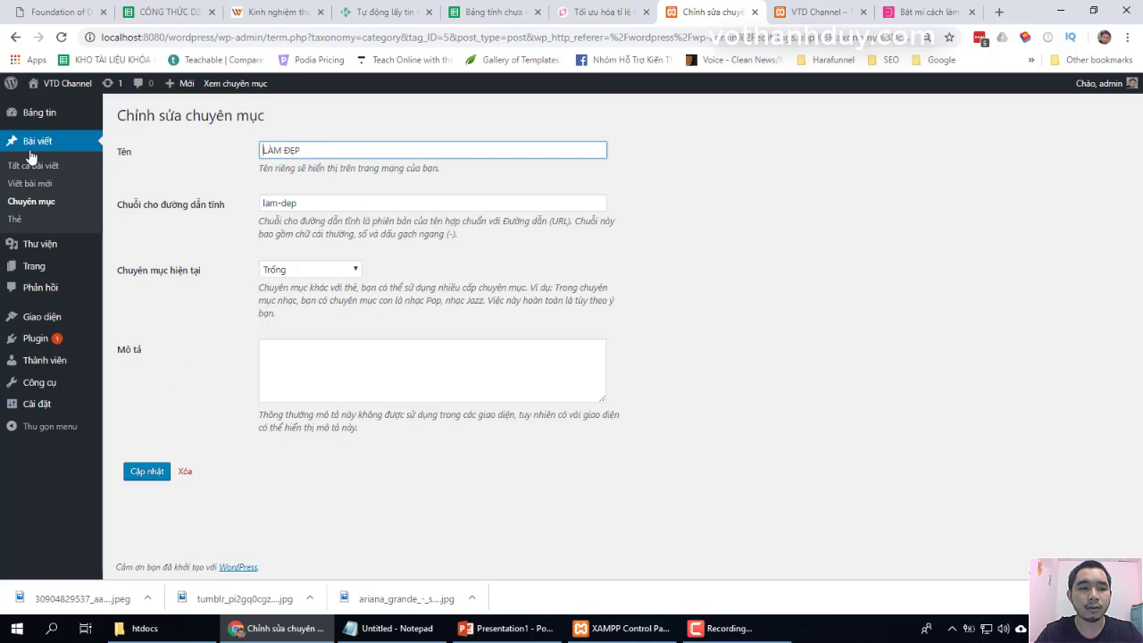
left_click(13, 36)
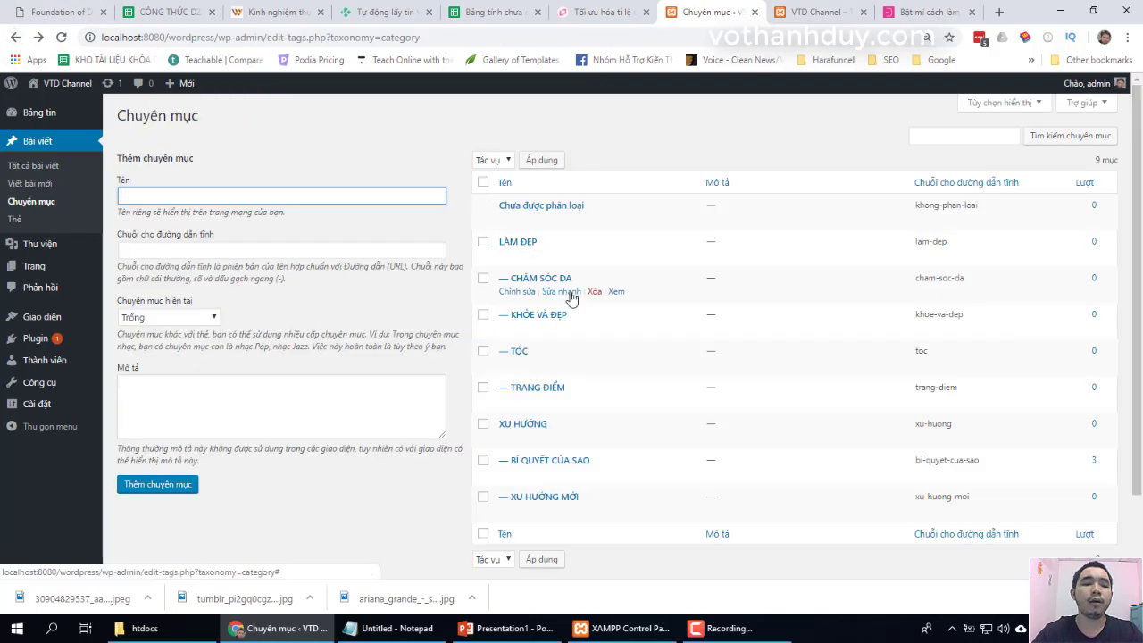
Open the list of all posts in the admin area and select every post
left_click(49, 168)
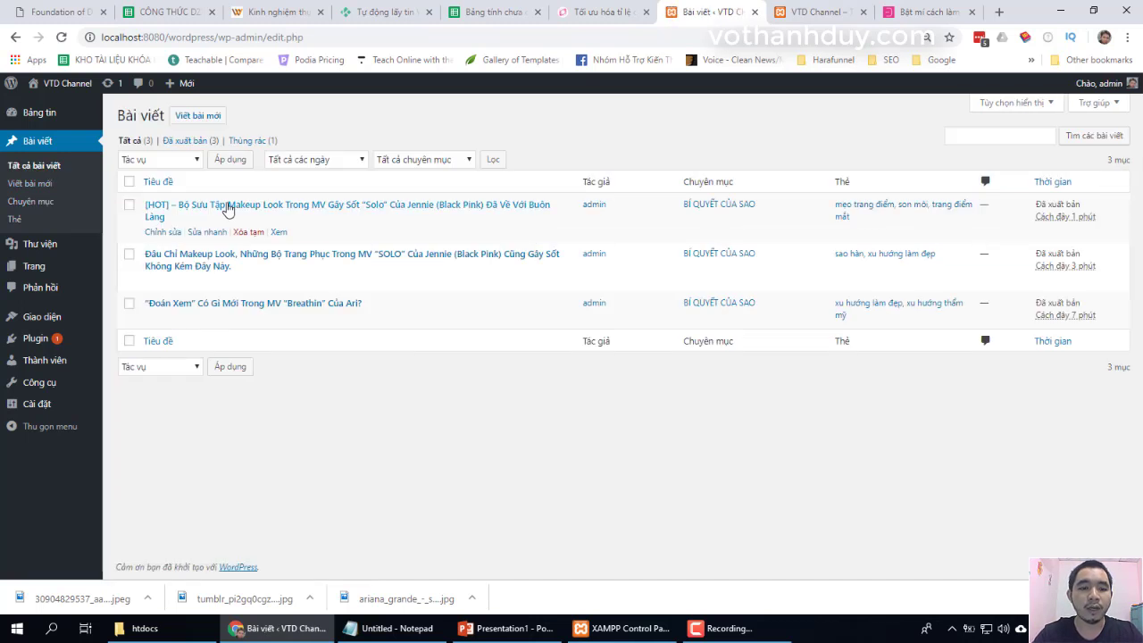
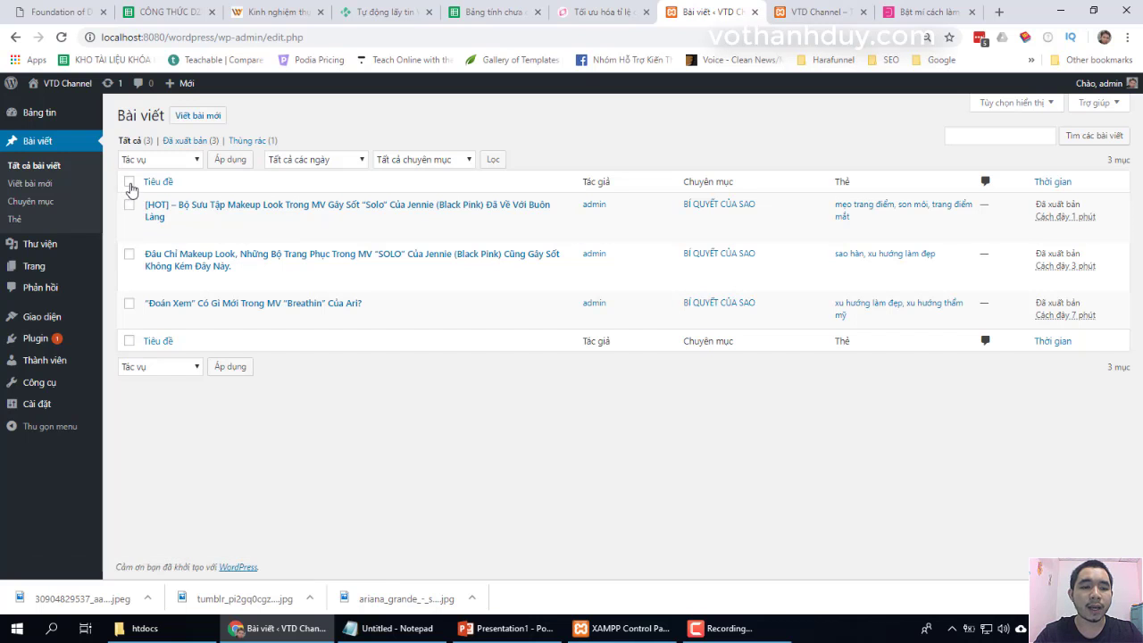
left_click(129, 205)
left_click(130, 254)
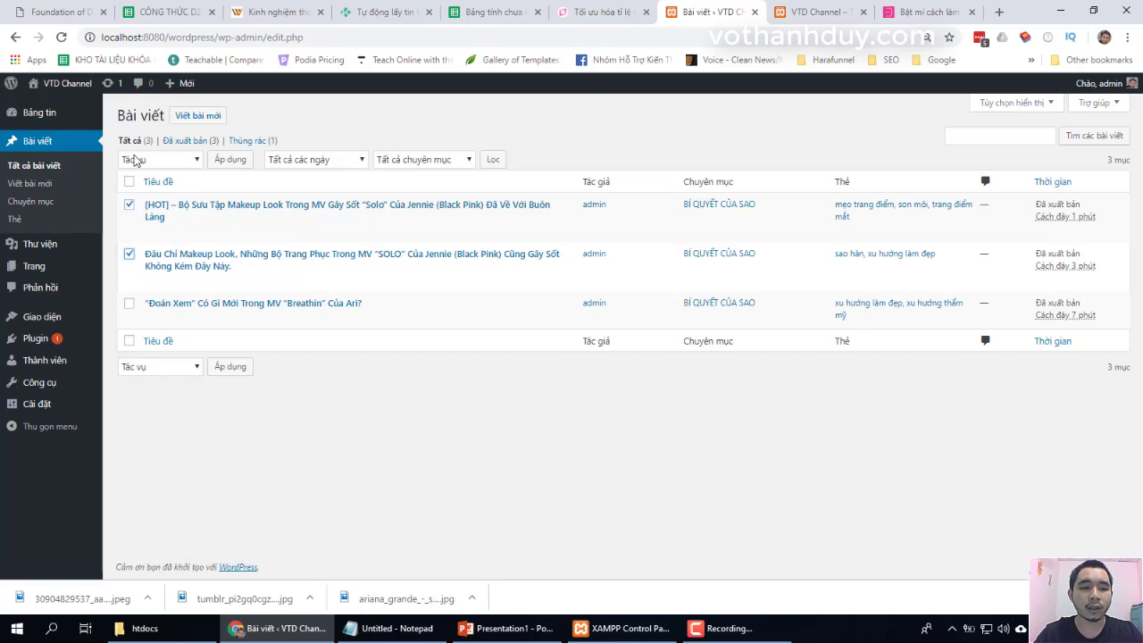
left_click(129, 183)
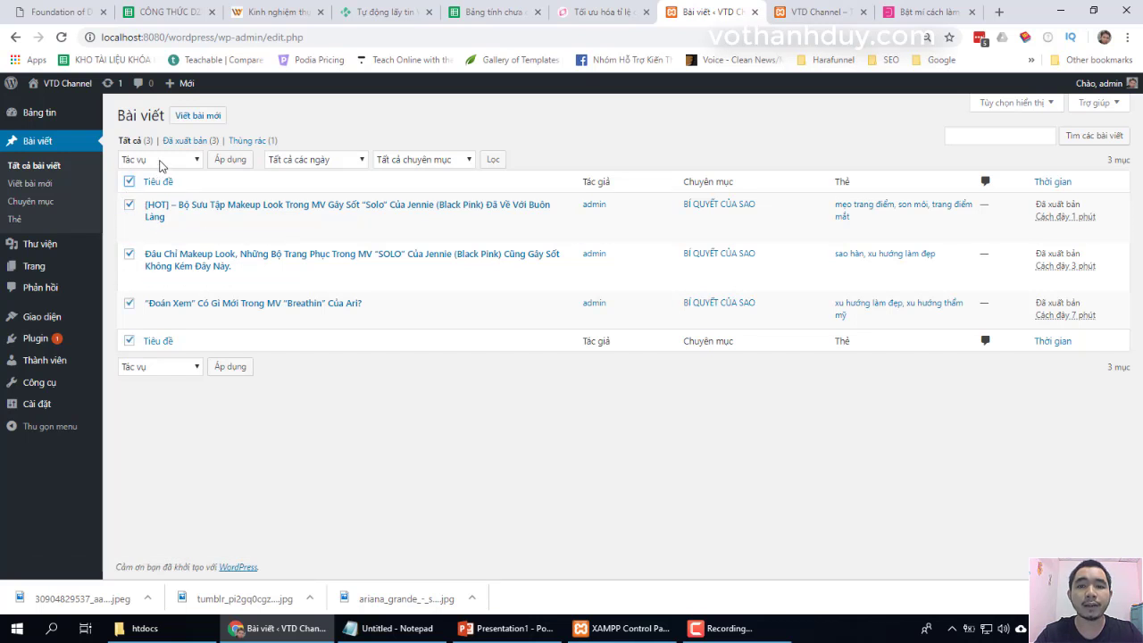
Switch the bulk action from Bỏ vào thùng rác to Chỉnh sửa and apply it to the selected posts
left_click(160, 161)
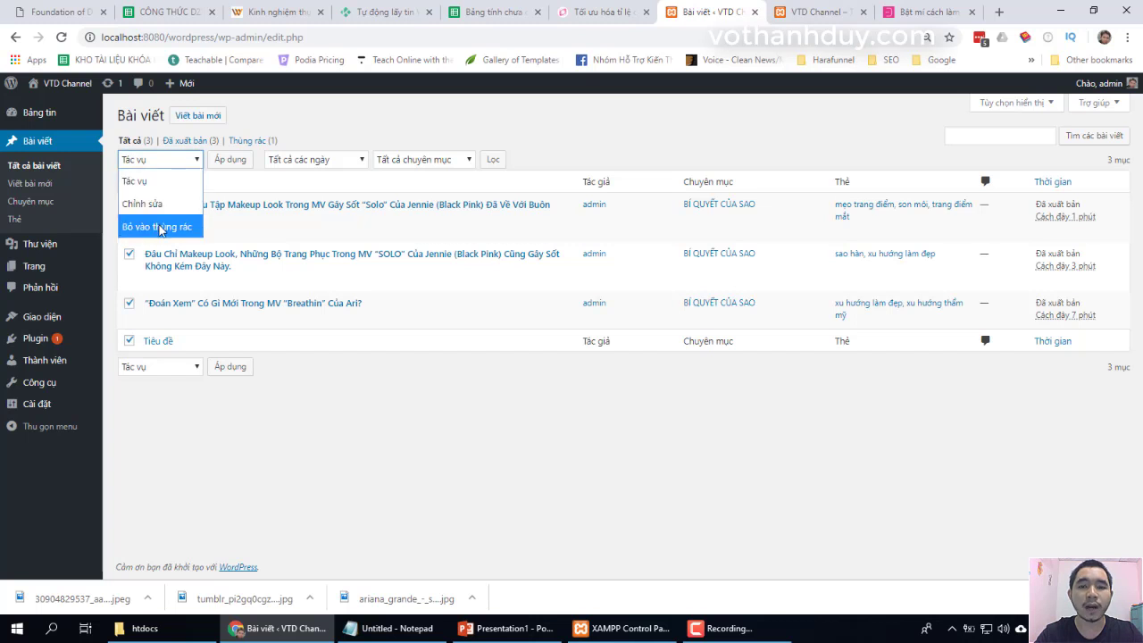
left_click(181, 226)
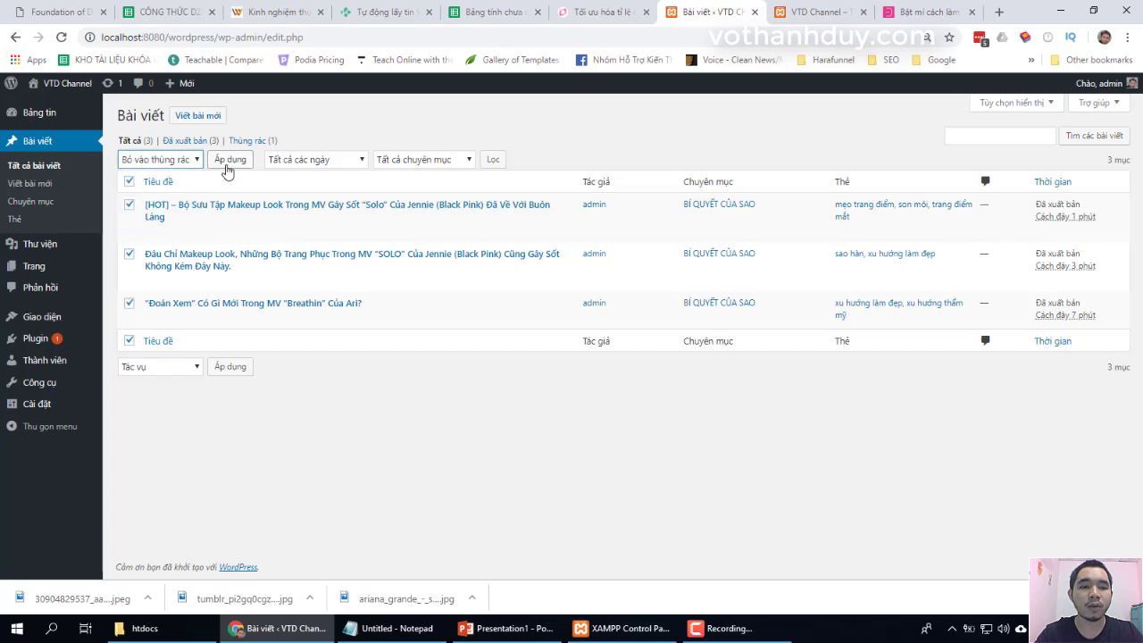
left_click(174, 161)
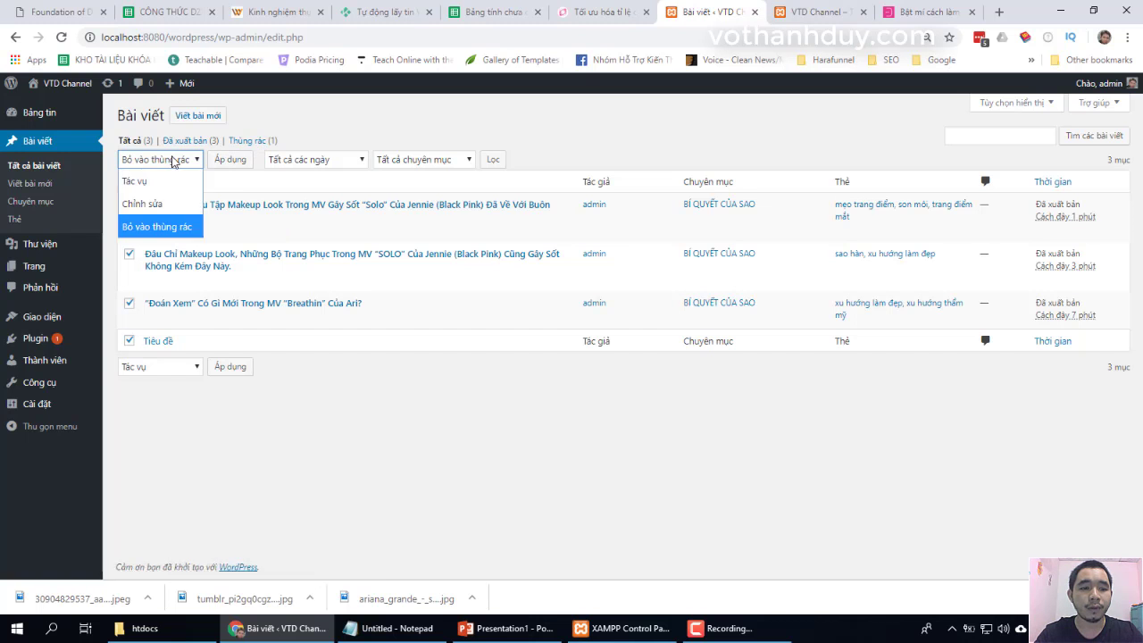
left_click(157, 206)
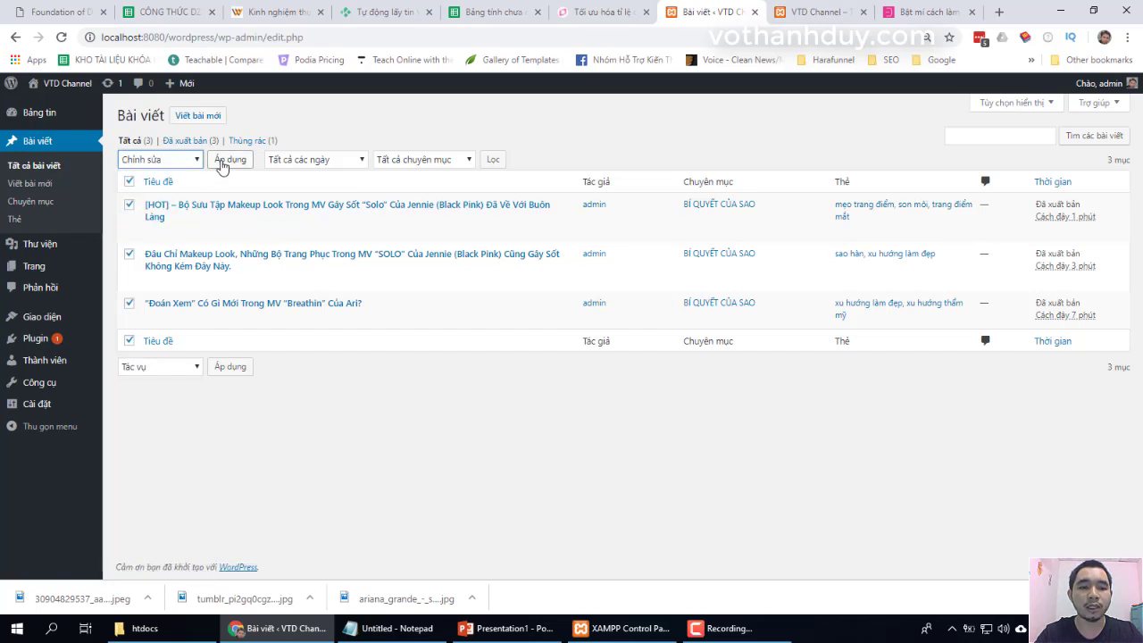
left_click(222, 163)
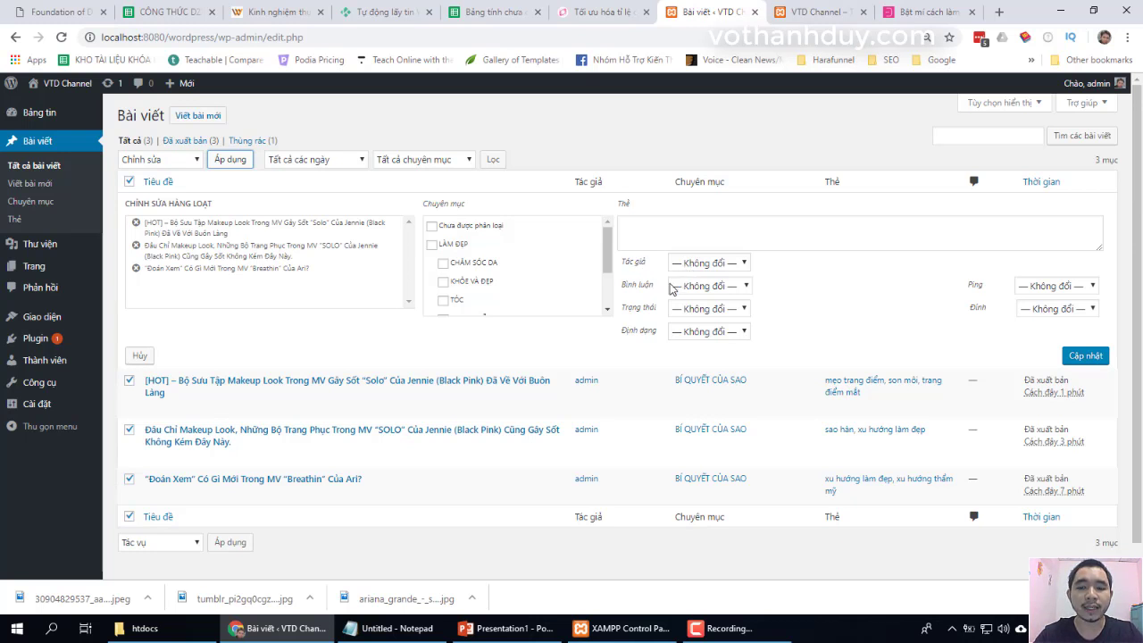
View the author choices in the bulk edit form and the bulk action options, and cancel the bulk edit
left_click(723, 265)
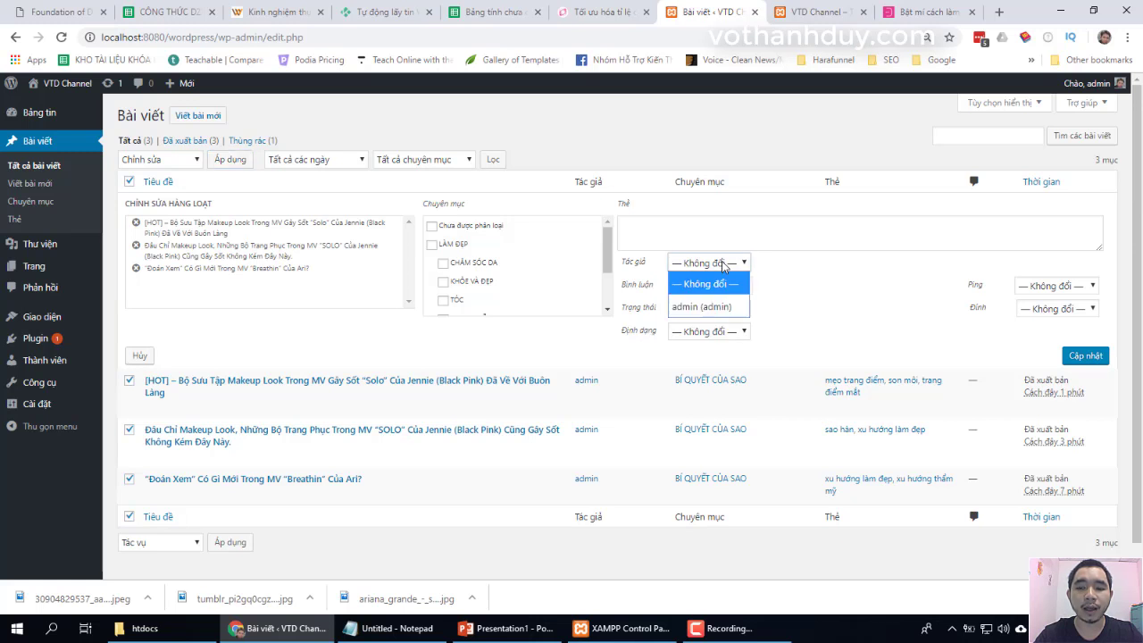
left_click(723, 266)
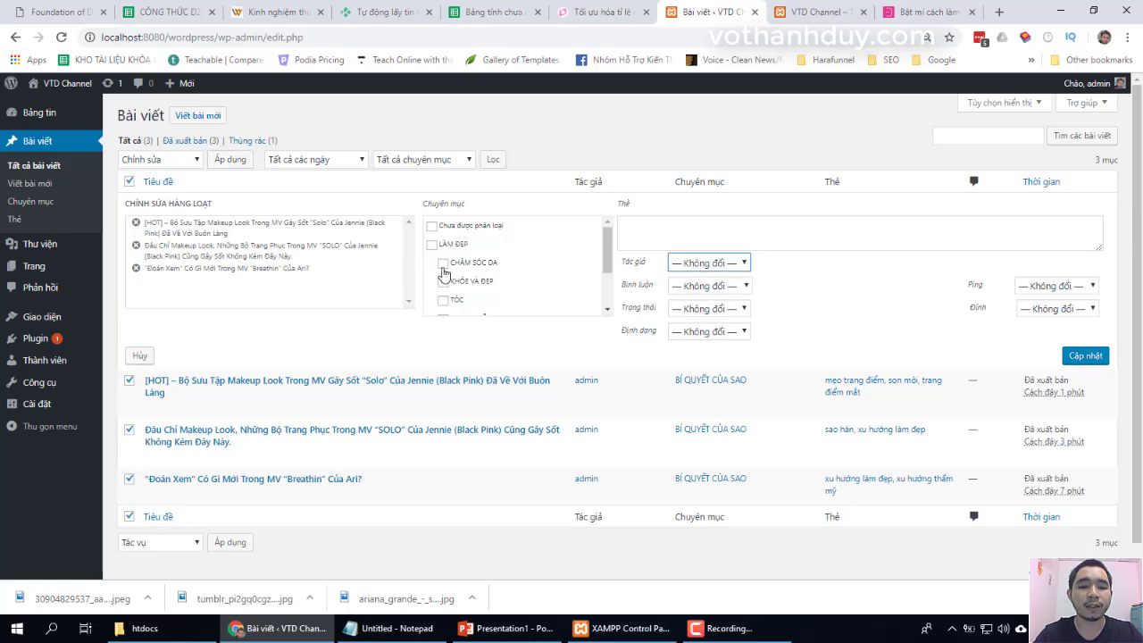
left_click(160, 161)
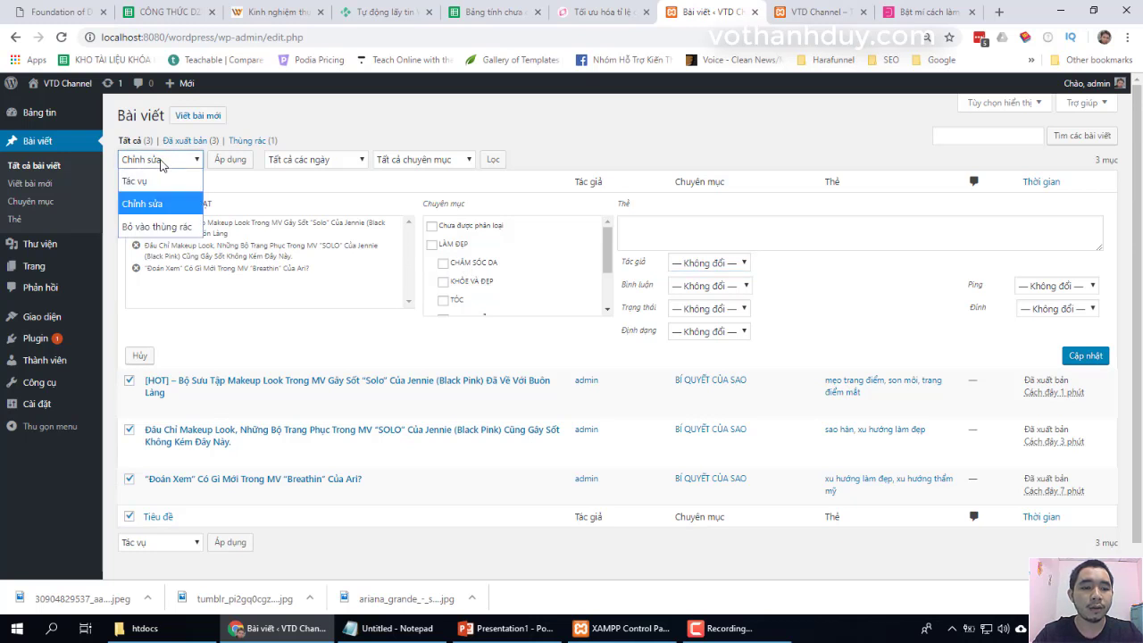
left_click(161, 161)
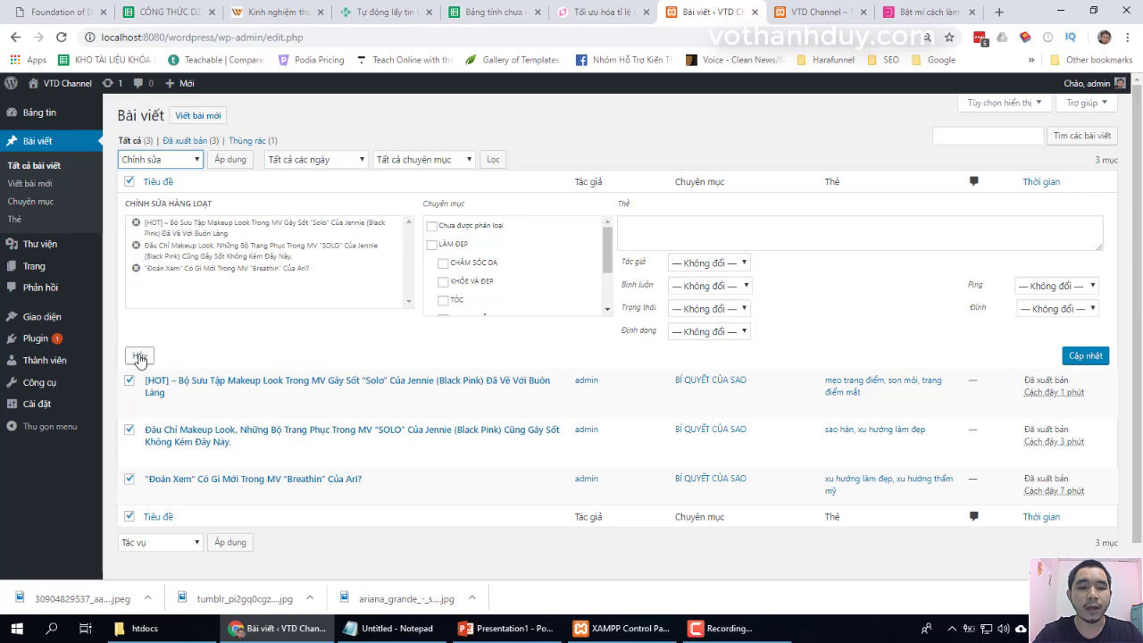
left_click(140, 357)
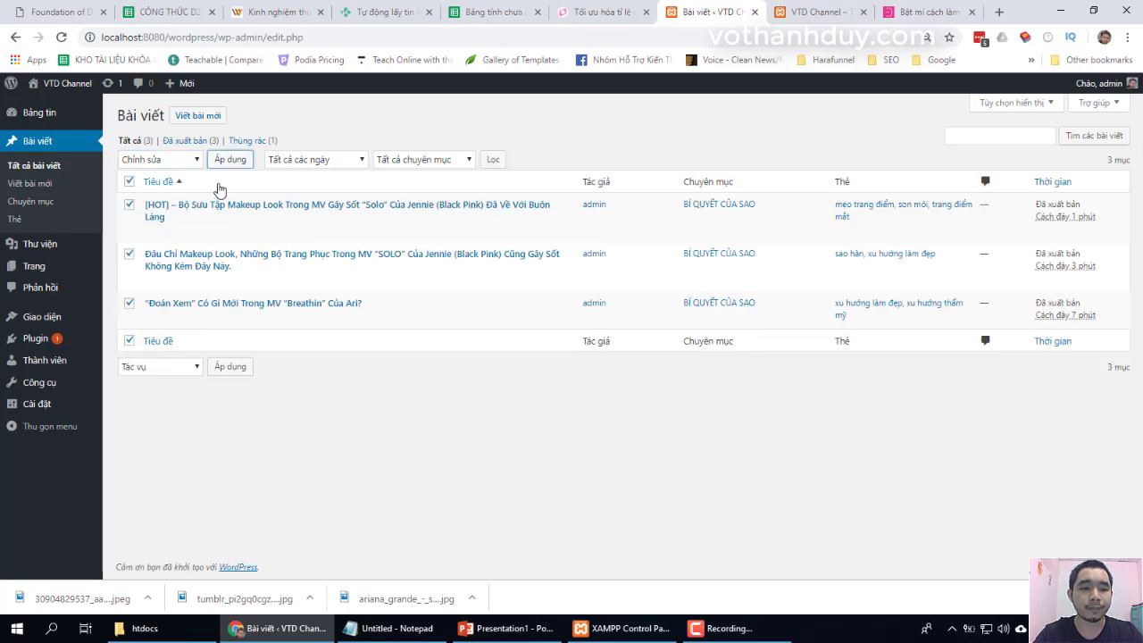
View the quick edit fields of the [HOT] makeup look post and open the list of trashed posts
left_click(170, 160)
left_click(169, 160)
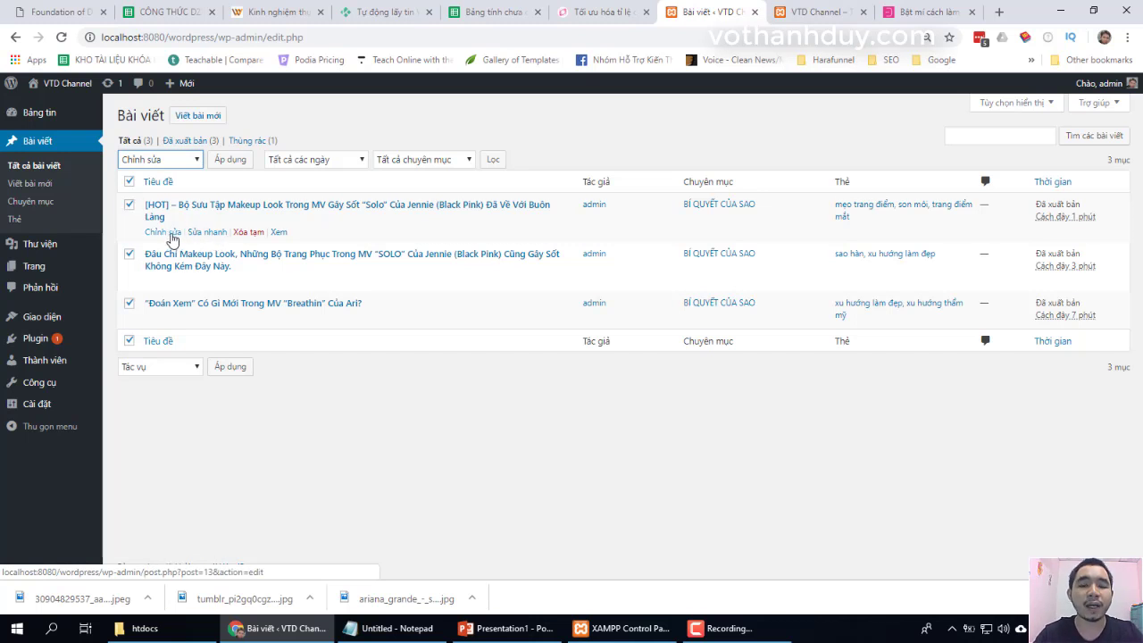
left_click(204, 233)
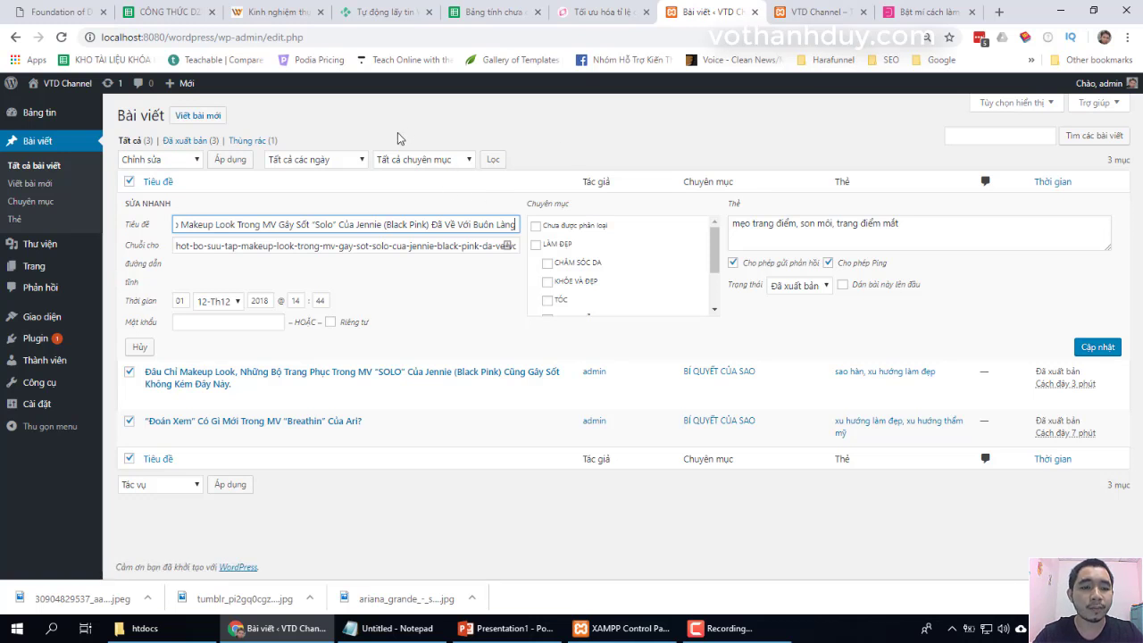
left_click(263, 145)
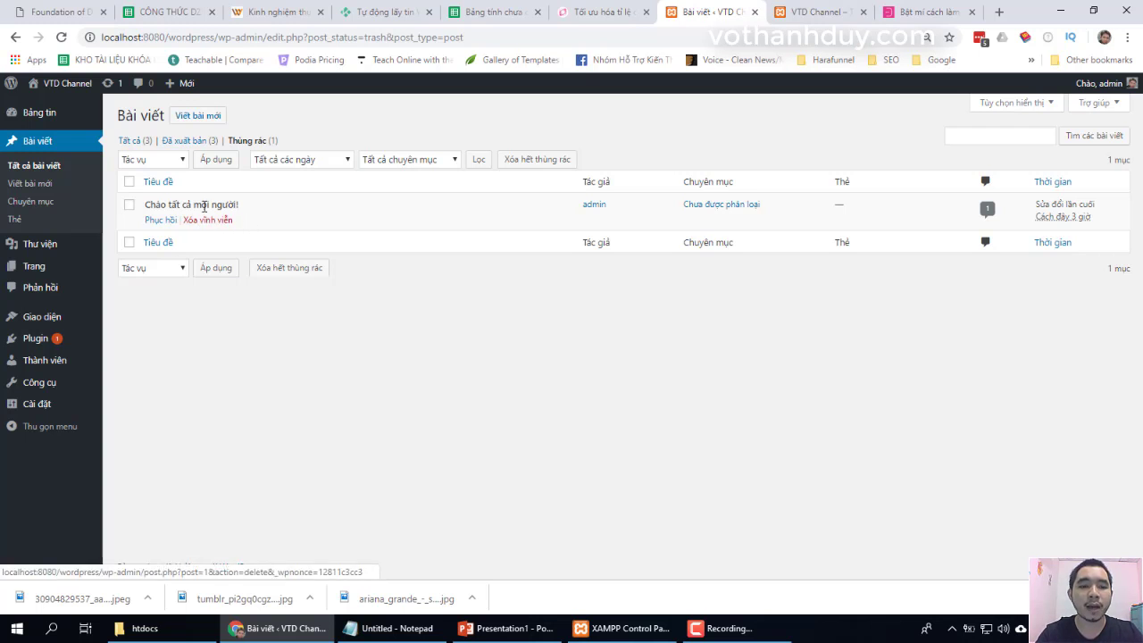
Permanently delete the trashed post "Chào tất cả mọi người!" and return to the list of all posts
left_click(211, 225)
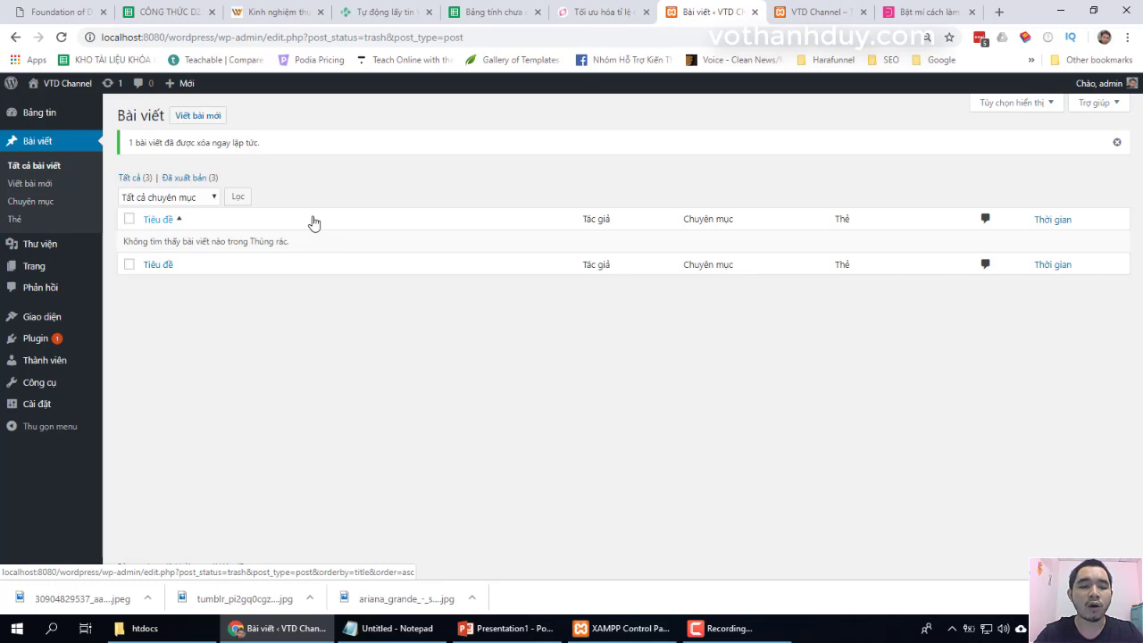
left_click(139, 181)
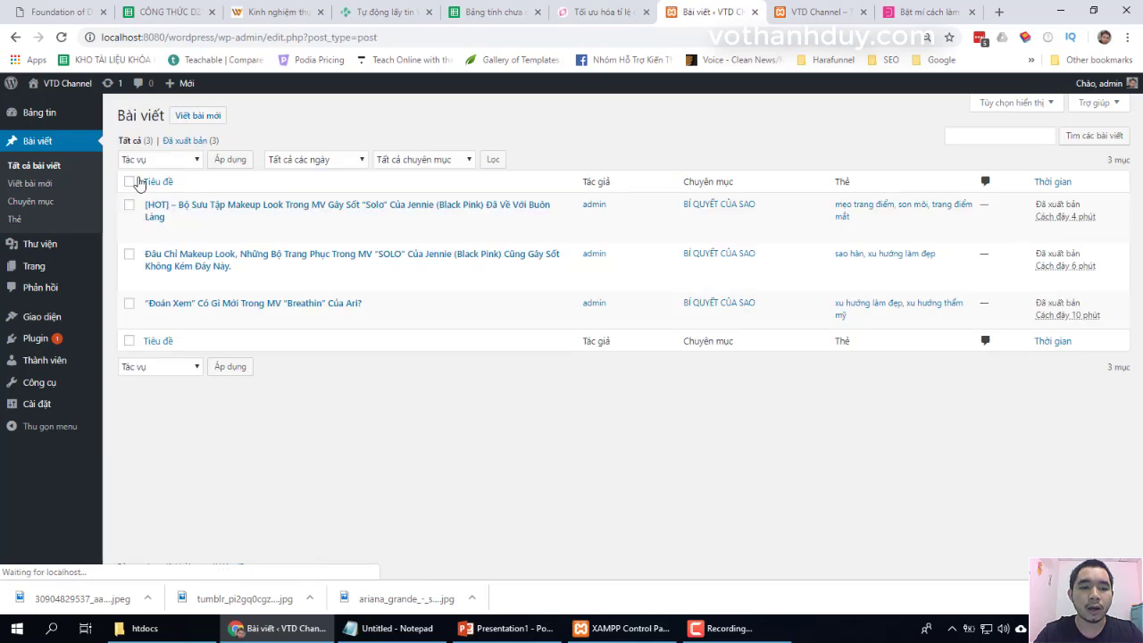
Move the [HOT] makeup look post to the trash and restore it from the list of trashed posts
left_click(245, 237)
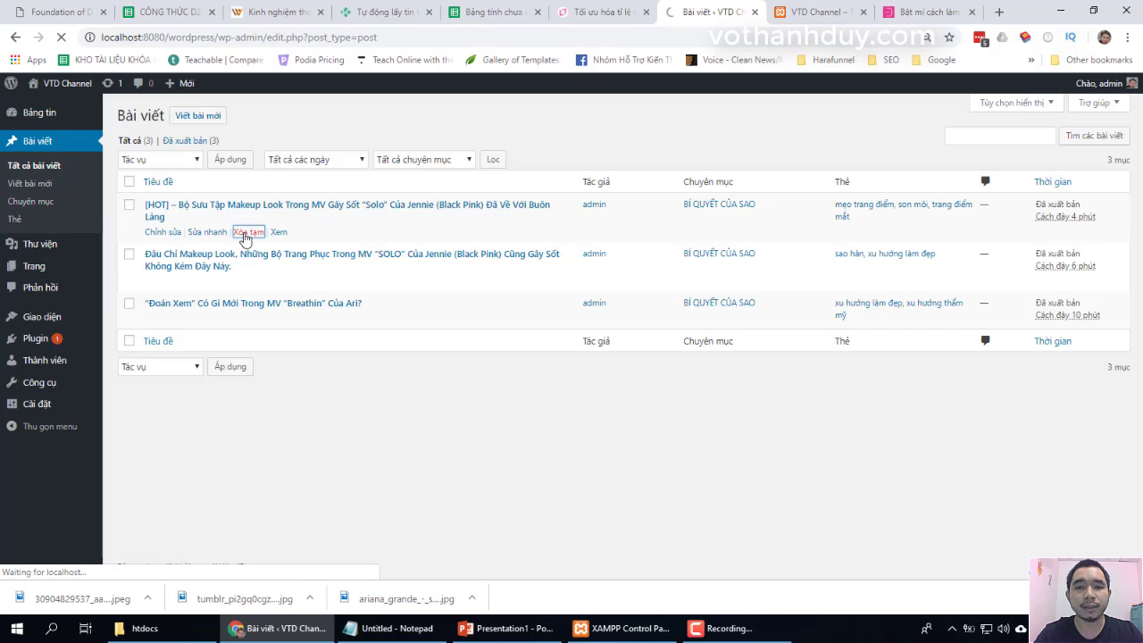
left_click(249, 178)
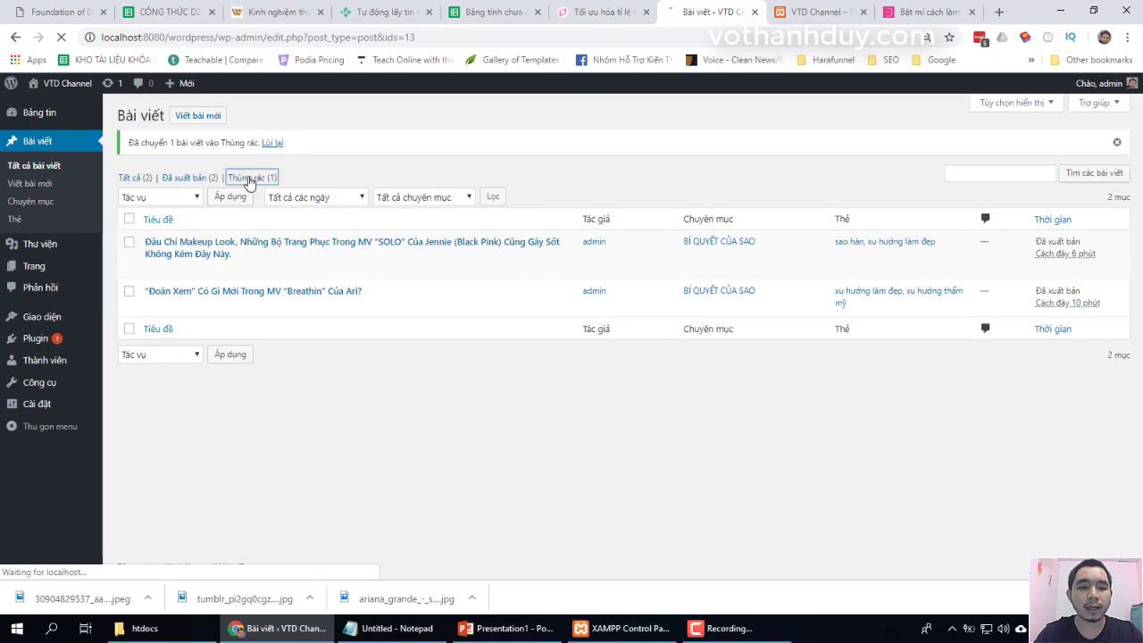
mouse_move(243, 234)
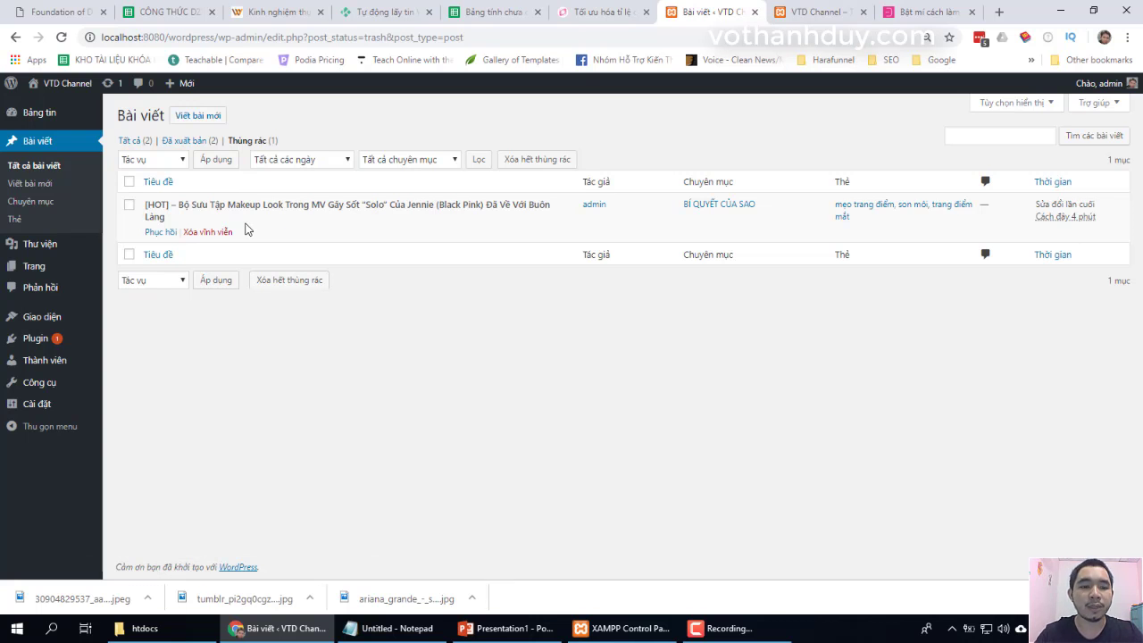
left_click(158, 233)
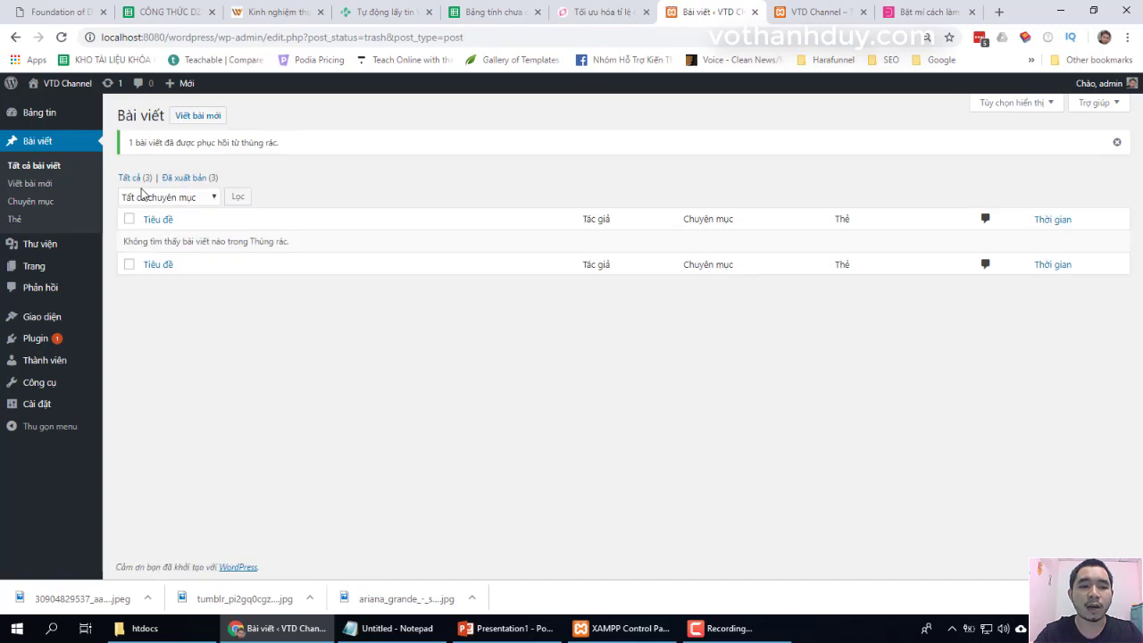
left_click(136, 182)
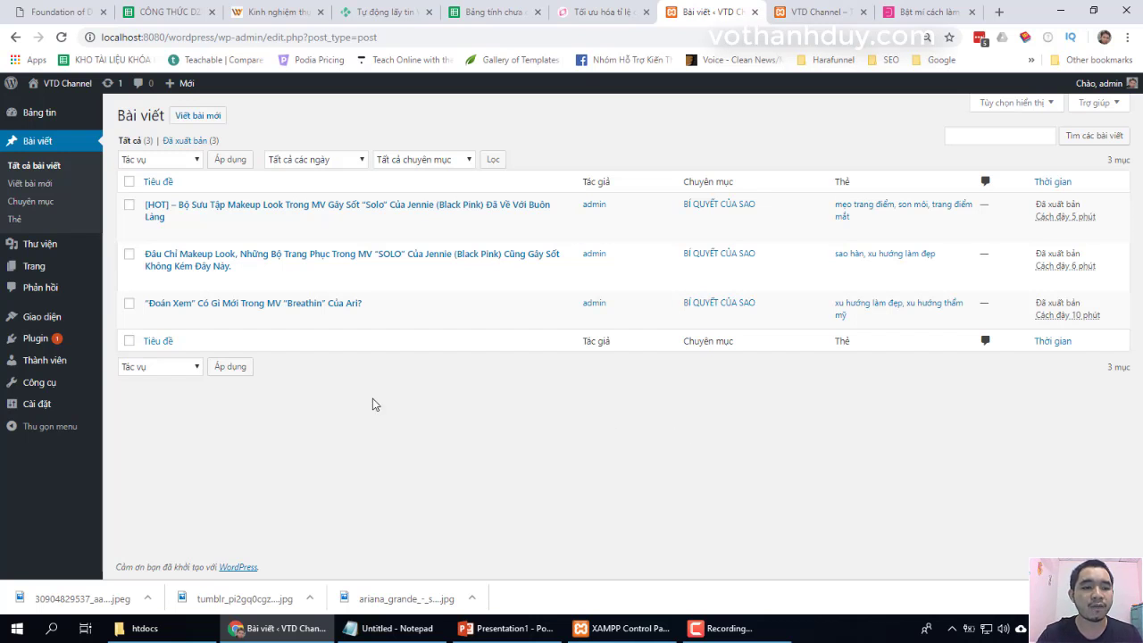
Show the page management options under Trang in the admin area
mouse_move(41, 271)
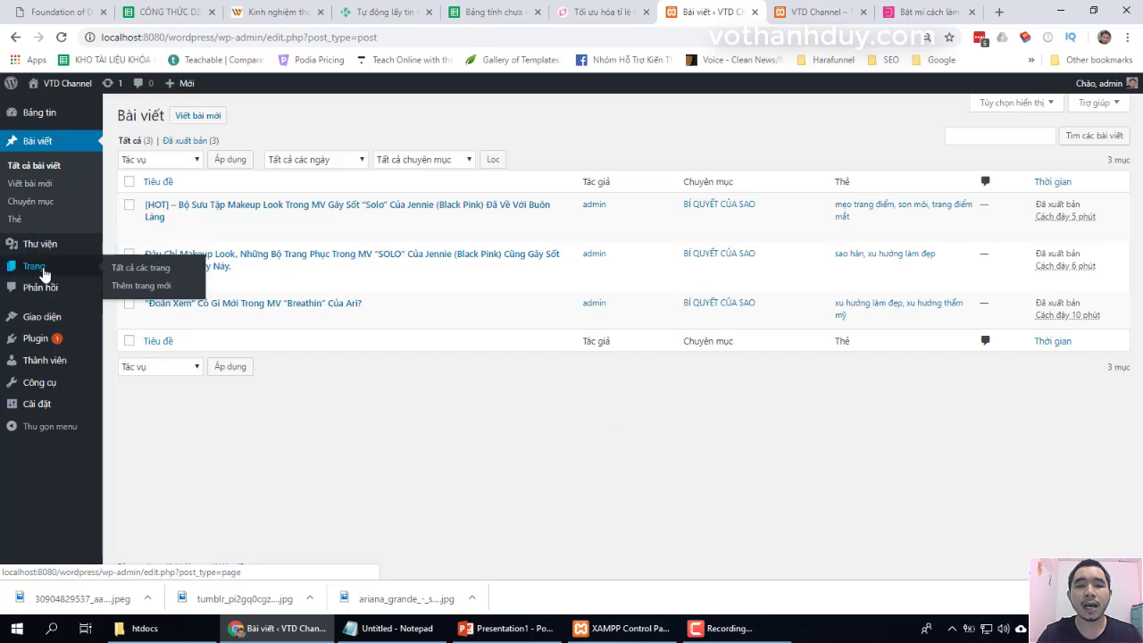